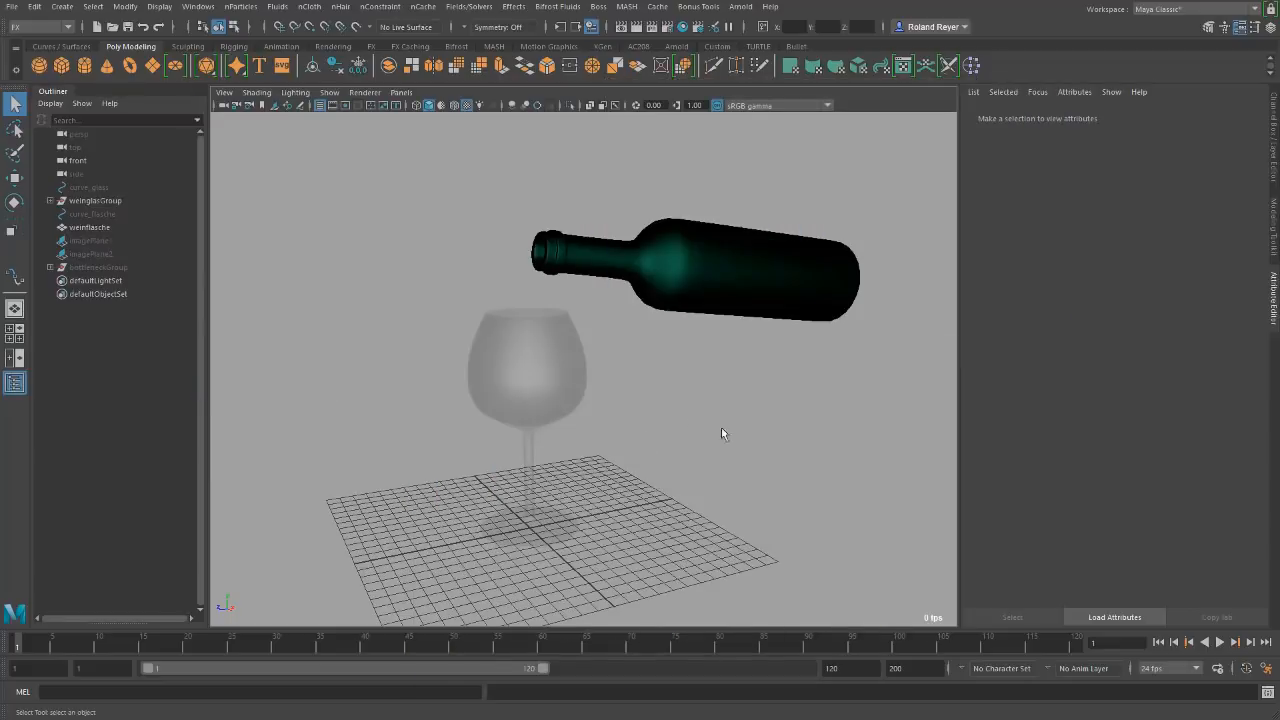
Examine the wine glass and the bottle's neck in wireframe display.
left_click_drag(818, 496, 794, 486, "alt")
key("4")
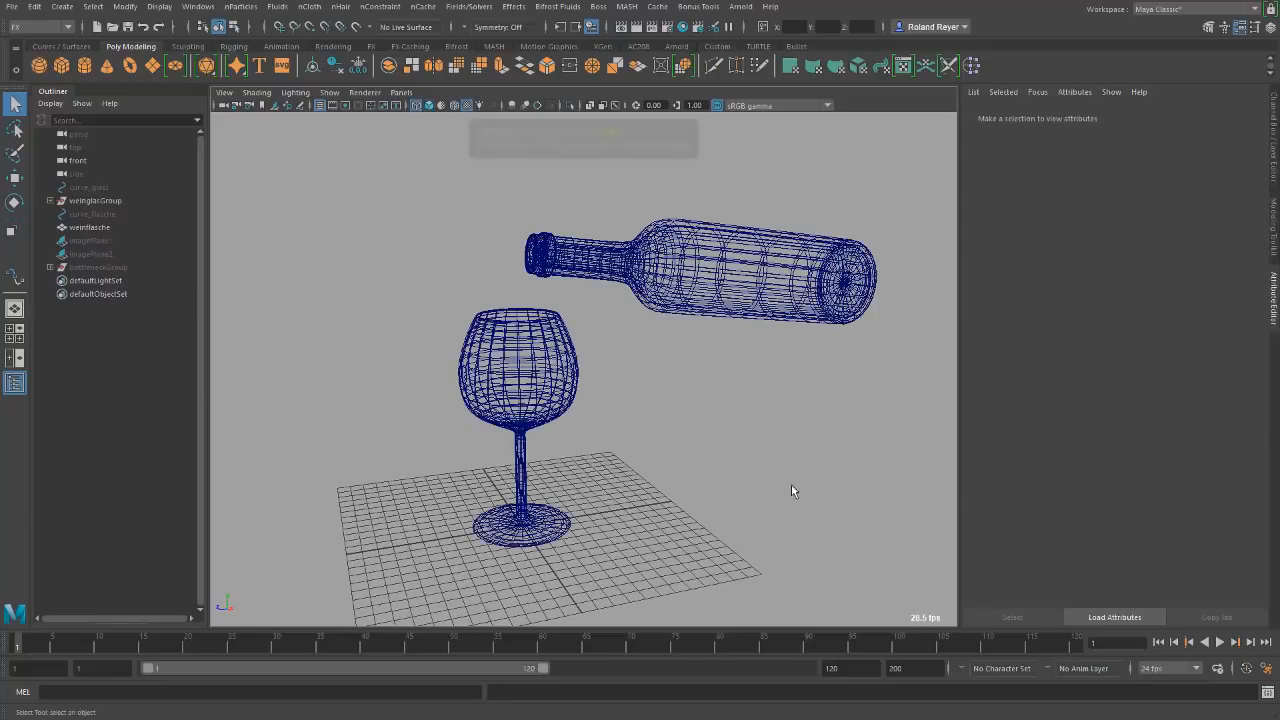
right_click_drag(575, 399, 723, 383, "alt")
left_click_drag(723, 383, 731, 403, "alt")
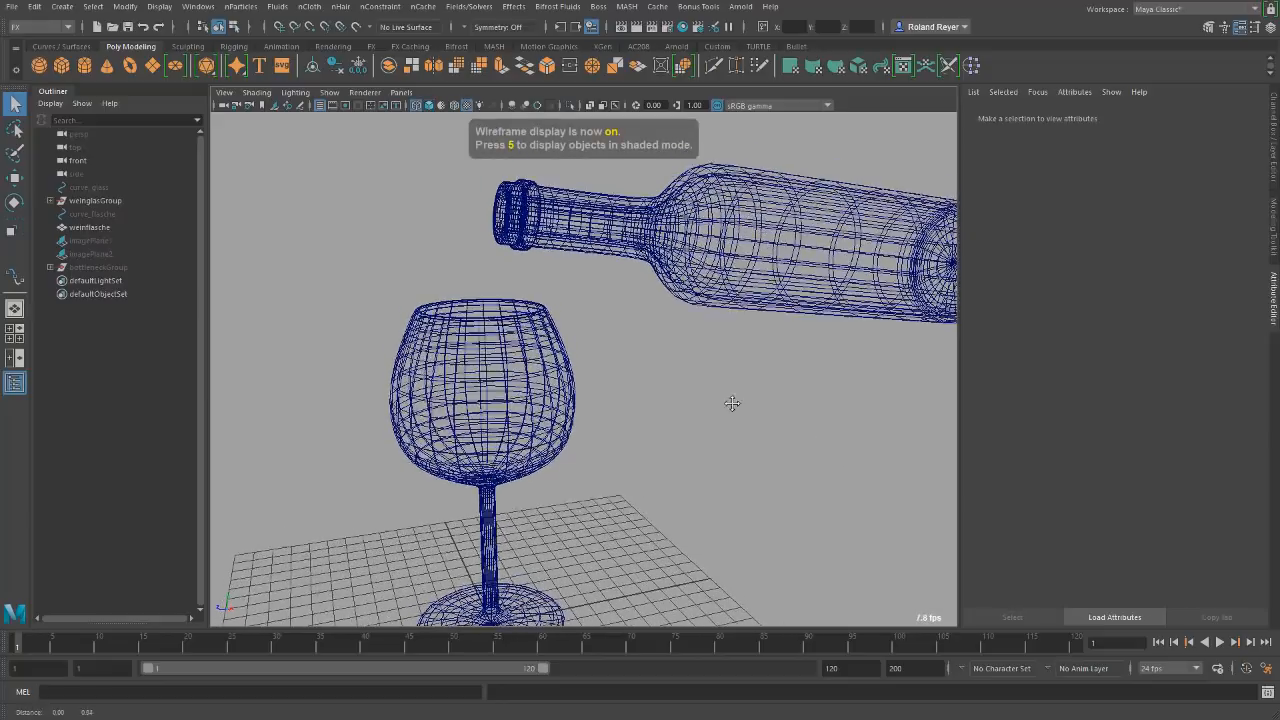
middle_click_drag(731, 403, 711, 460, "alt")
left_click_drag(711, 460, 649, 380, "alt")
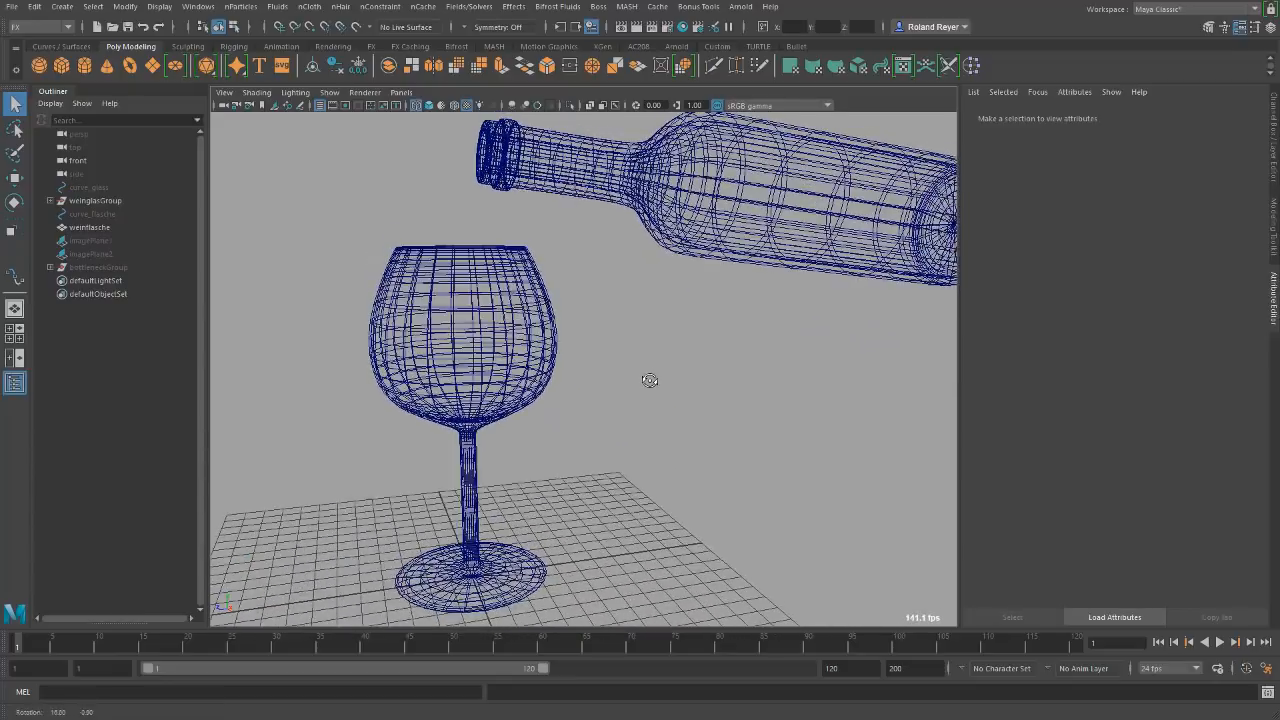
middle_click_drag(649, 380, 680, 471, "alt")
right_click_drag(502, 447, 644, 430, "alt")
middle_click_drag(644, 430, 662, 450, "alt")
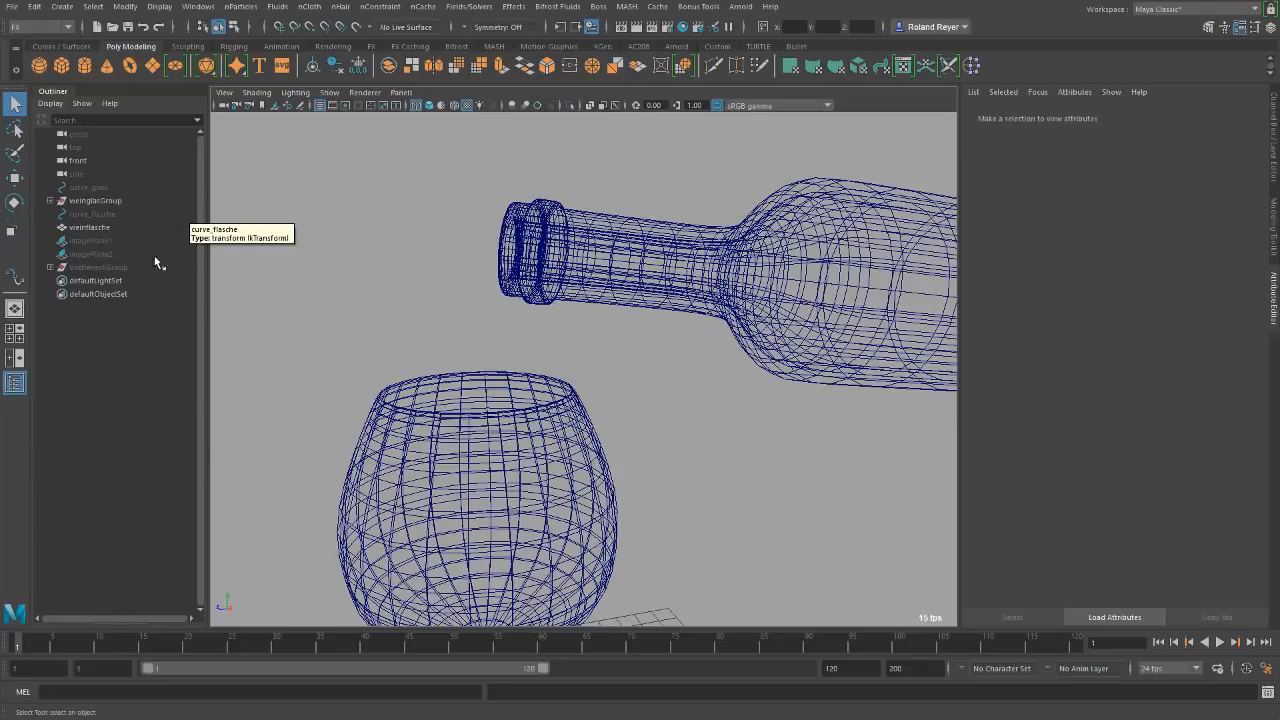
Show bottleneckGroup, hide the weinflasche bottle, and display the scene in shaded mode with emitterGeo selected.
left_click(98, 267)
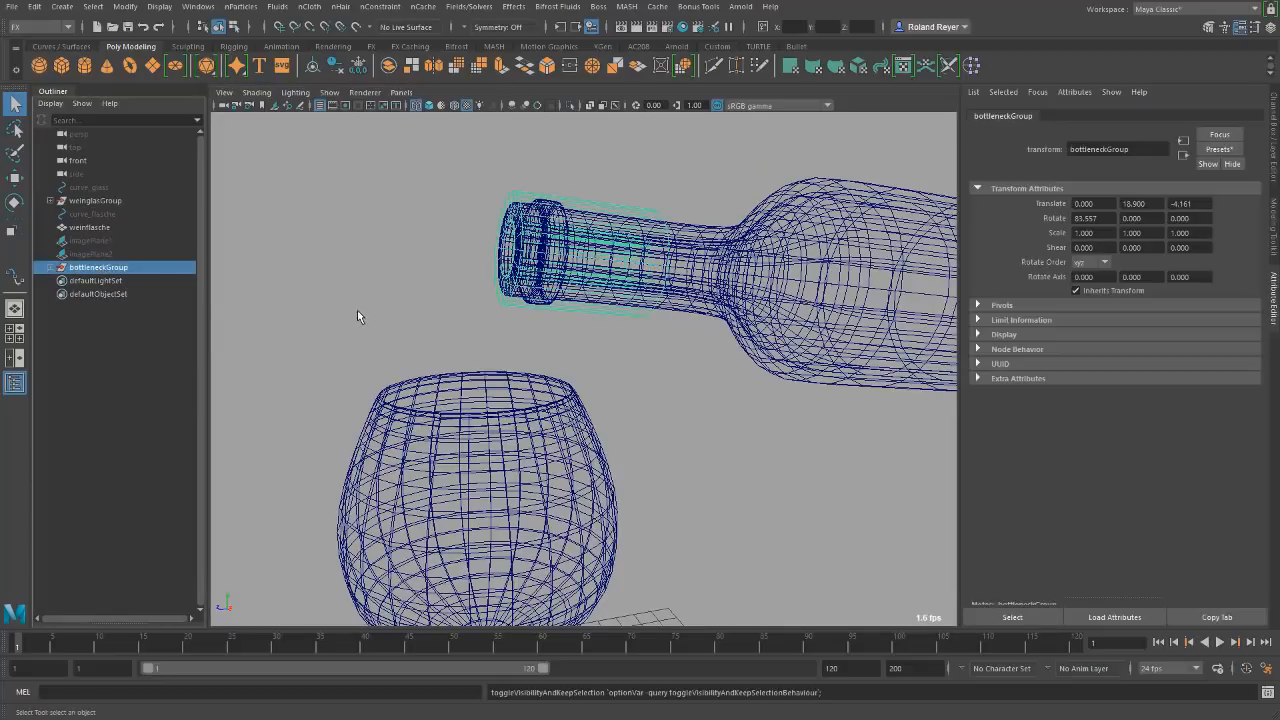
left_click_drag(489, 351, 766, 345, "alt")
left_click(766, 347)
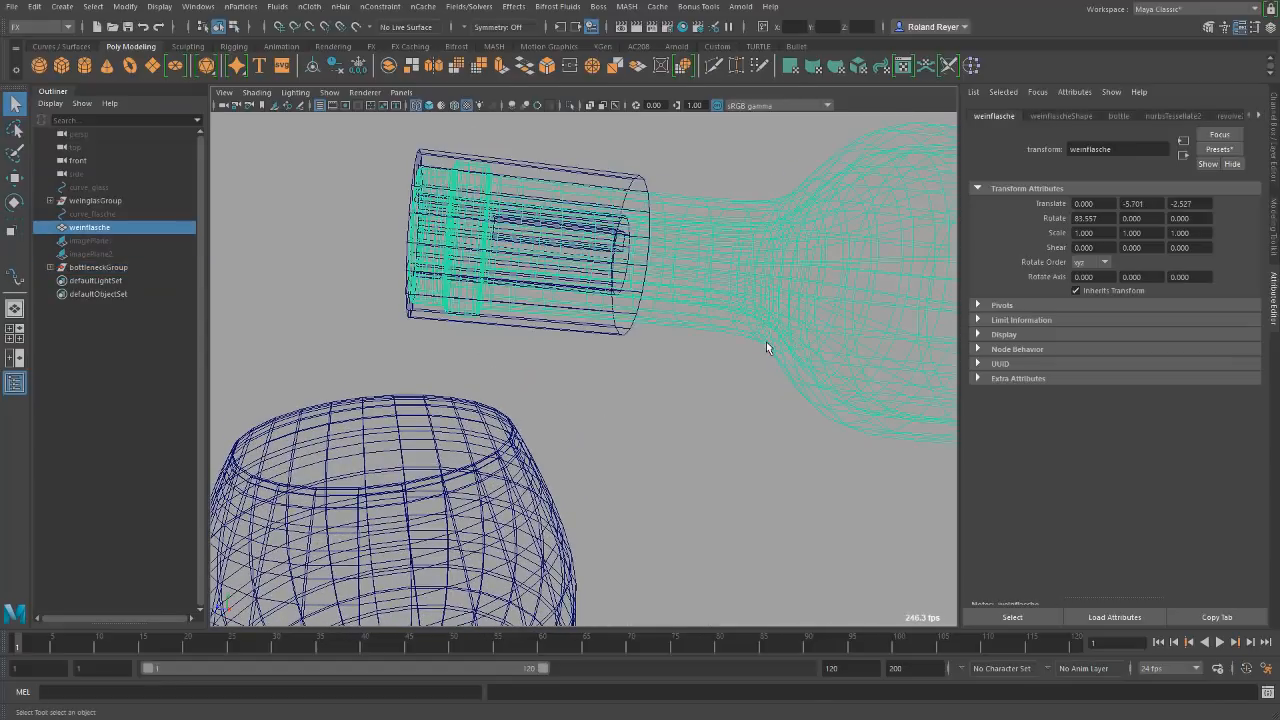
key("h")
left_click(497, 228)
mouse_move(510, 286)
left_mouse_down("alt")
mouse_move(705, 340)
mouse_move(780, 339)
mouse_move(603, 371)
mouse_move(591, 357)
mouse_move(740, 343)
mouse_move(695, 481)
left_mouse_up("alt")
key("5")
right_click_drag(695, 481, 671, 457, "alt")
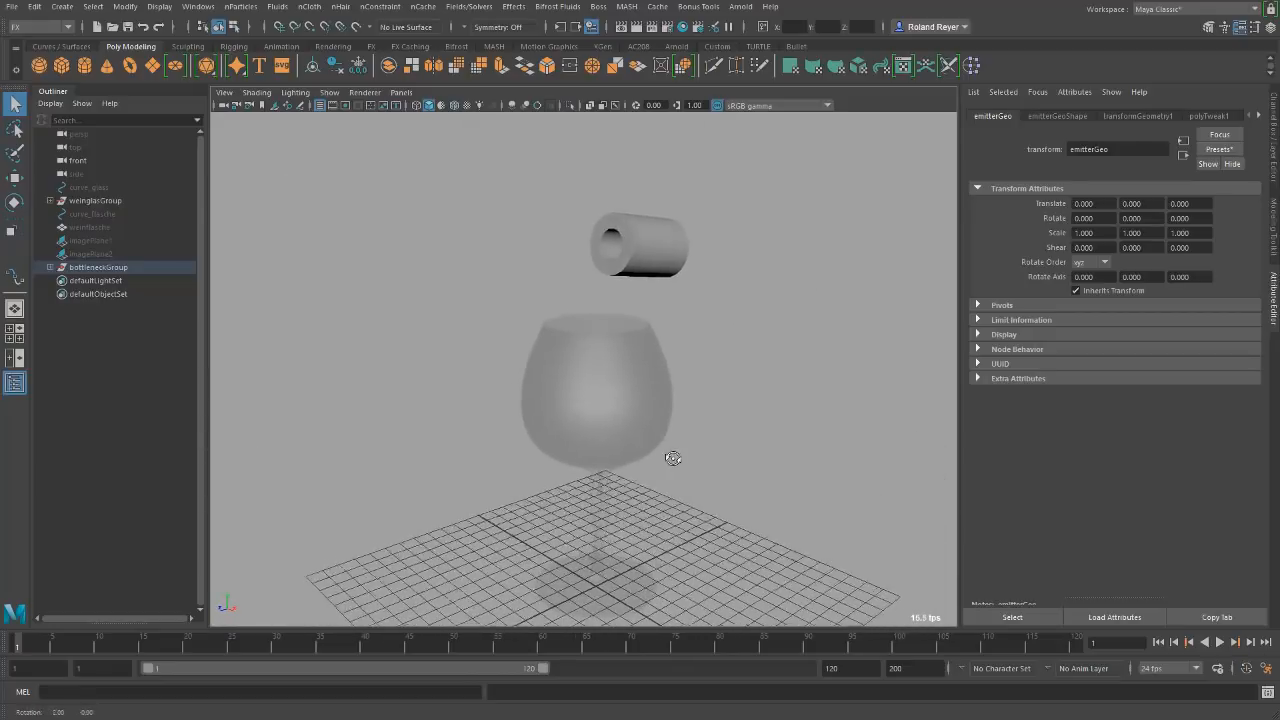
Hide the glassVisible mesh in weinglasGroup and show the thick-walled glassCollider in its place.
left_click_drag(671, 457, 596, 455, "alt")
left_click(592, 452)
right_click_drag(459, 524, 751, 494, "alt")
left_click_drag(751, 494, 674, 443, "alt")
left_click(49, 200)
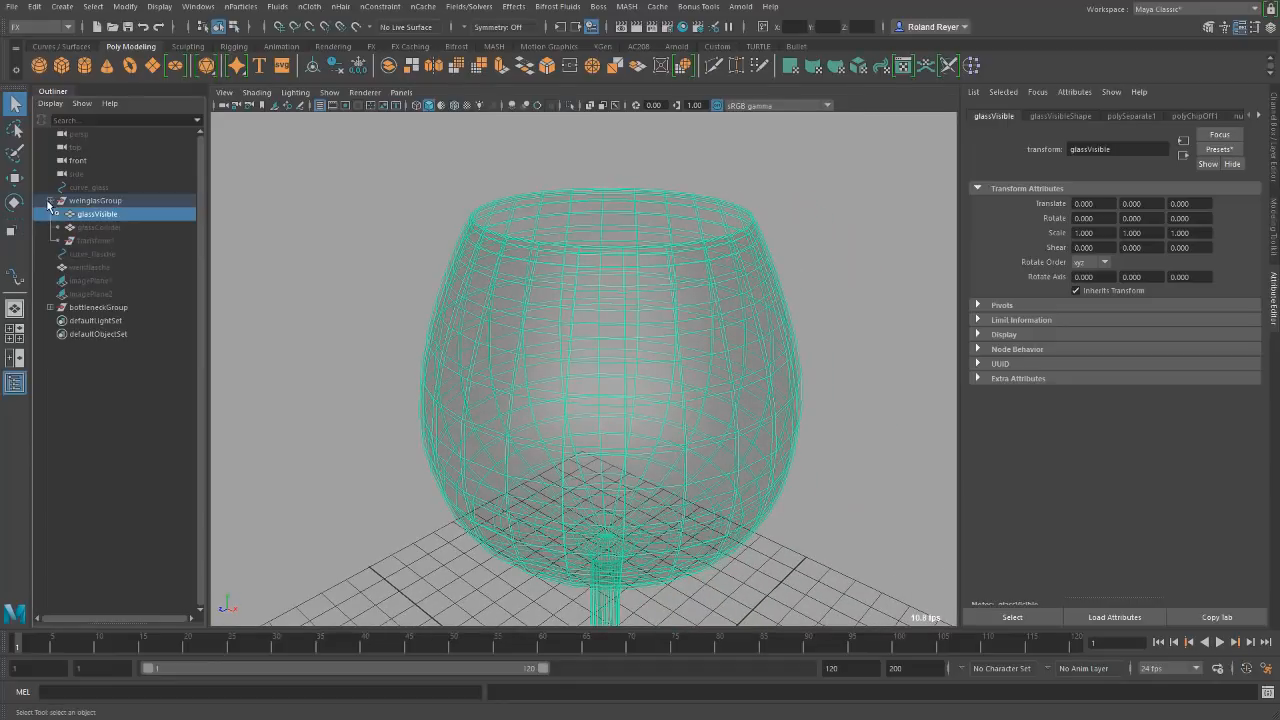
key("h")
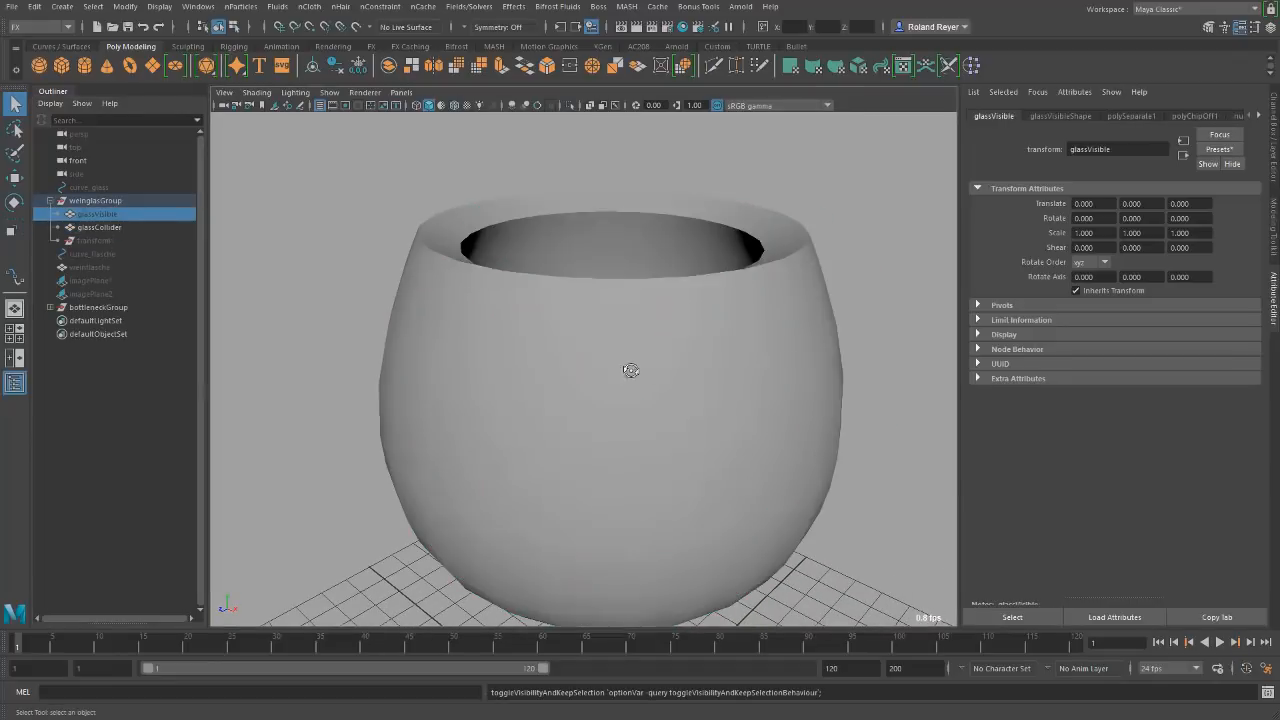
left_click_drag(631, 371, 620, 425, "alt")
right_click_drag(620, 425, 587, 423, "alt")
middle_click_drag(587, 423, 631, 429, "alt")
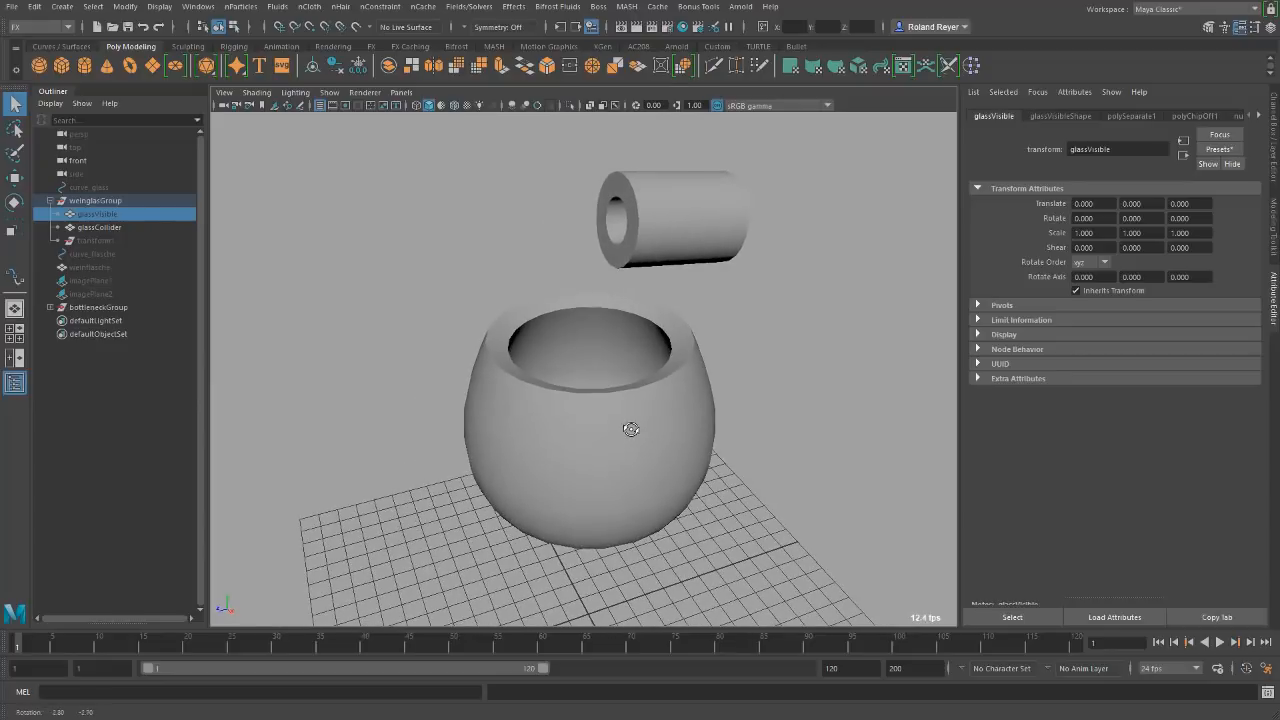
Switch to a wireframe side view and create a Bifrost liquid from the emitterGeo mesh inside the bottle neck.
key("4")
left_click_drag(631, 429, 617, 397, "alt")
key("space")
key("space")
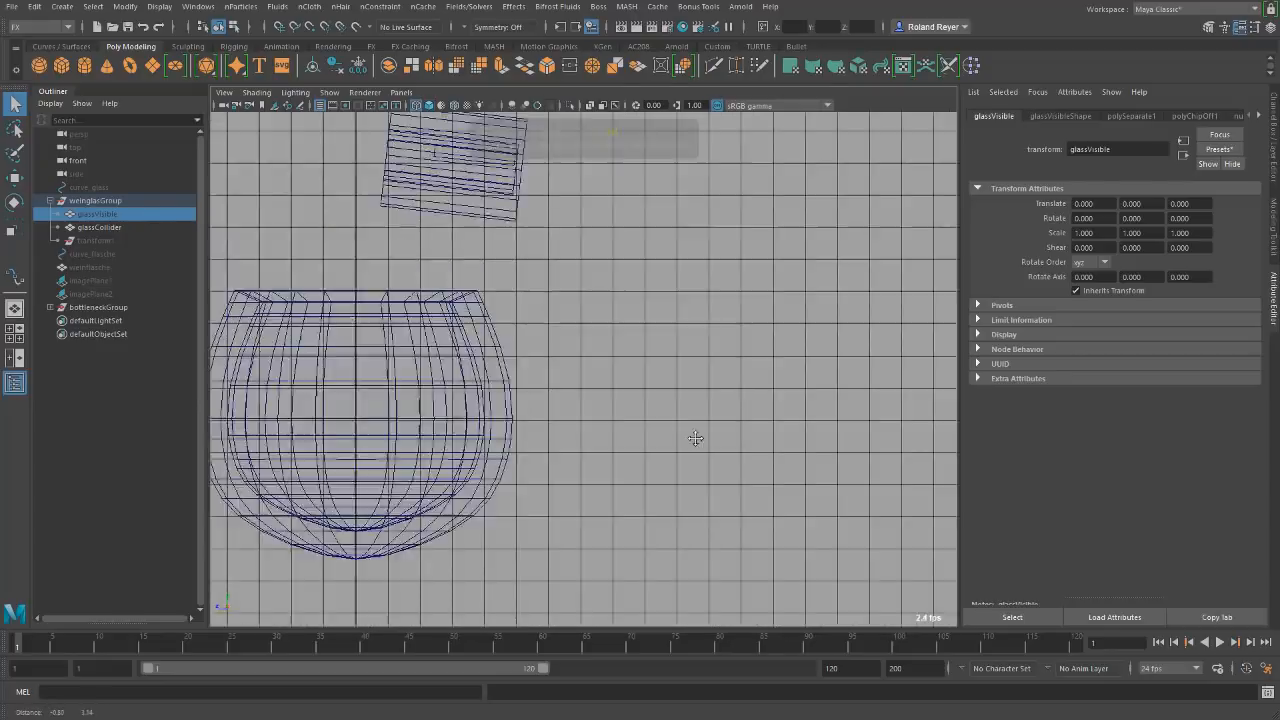
middle_click_drag(694, 440, 869, 459, "alt")
right_click_drag(671, 474, 684, 474, "alt")
middle_click_drag(684, 474, 676, 471, "alt")
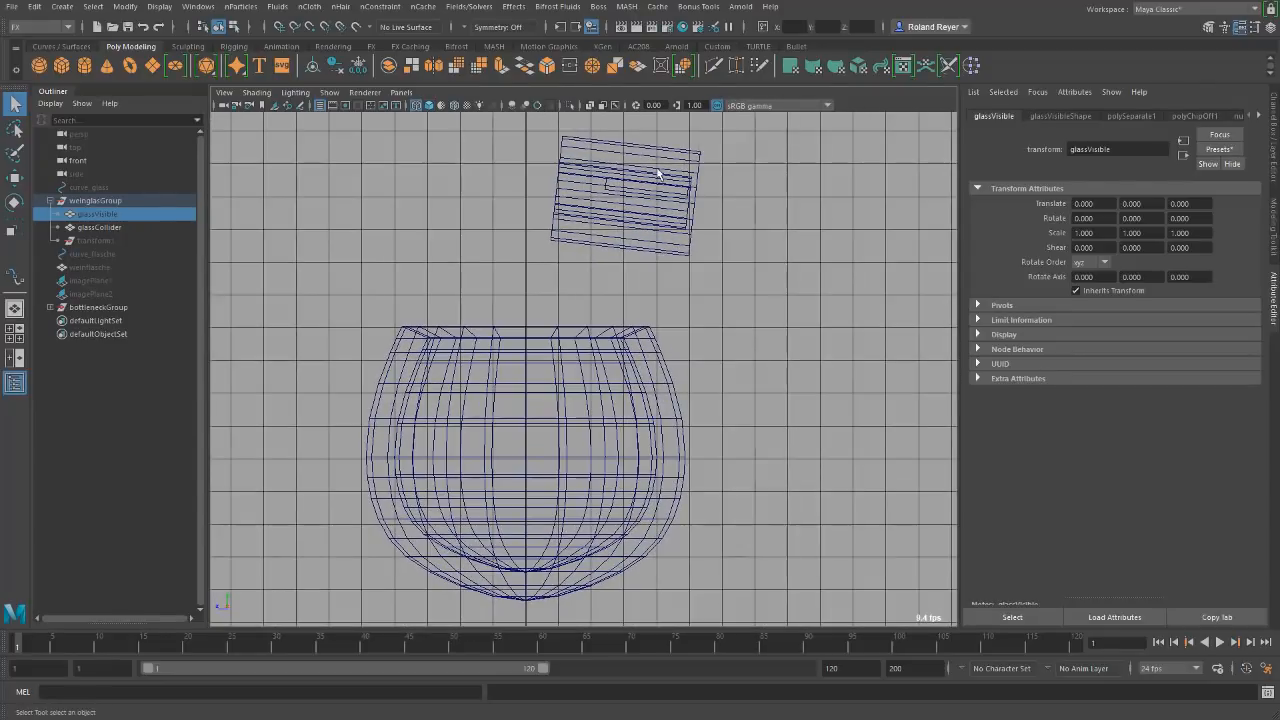
left_click(605, 182)
left_click(605, 185)
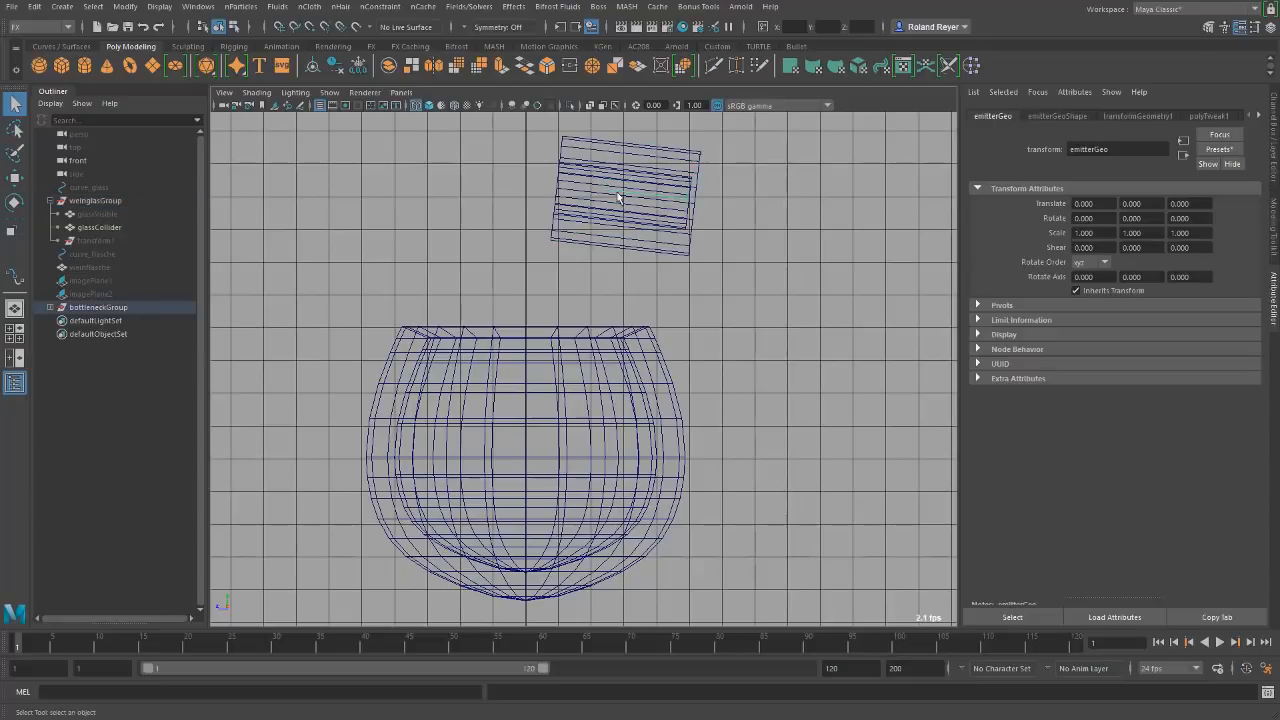
left_click(553, 8)
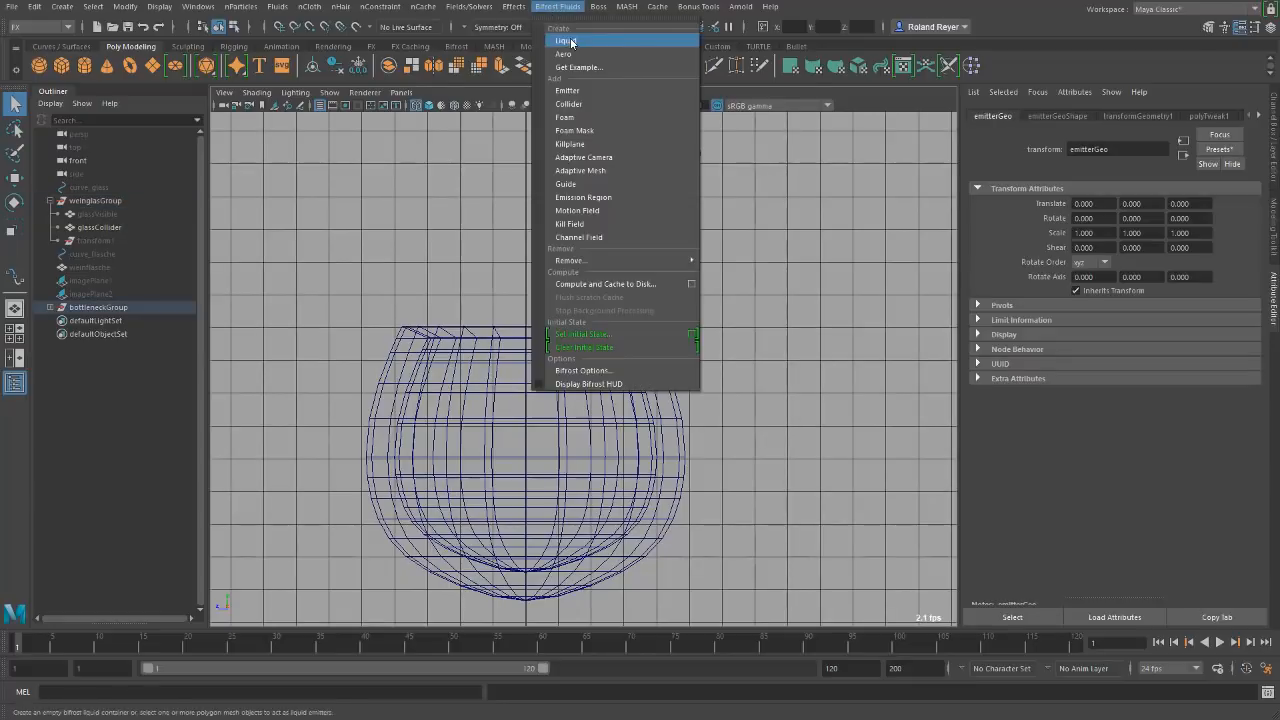
left_click(566, 40)
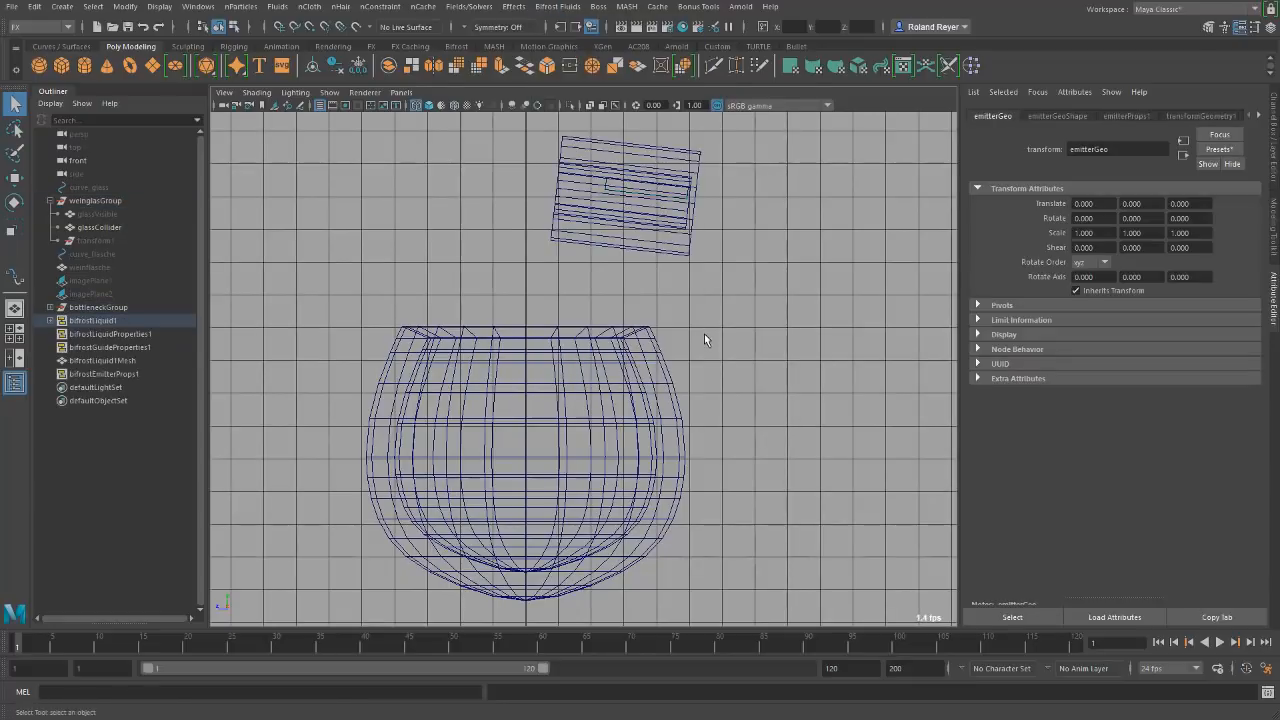
Add the bottle neck's colliderGeo to bifrostLiquid1 as a collider.
left_click(100, 321)
left_click(642, 187)
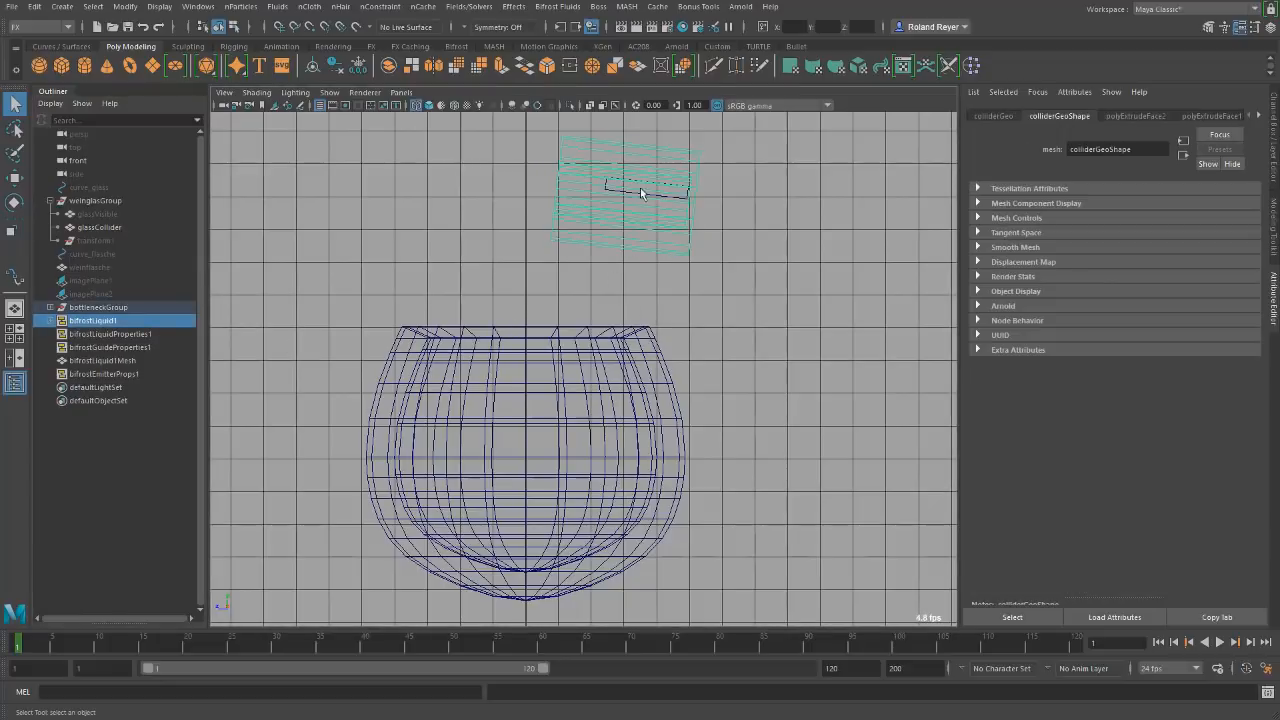
left_click(560, 8)
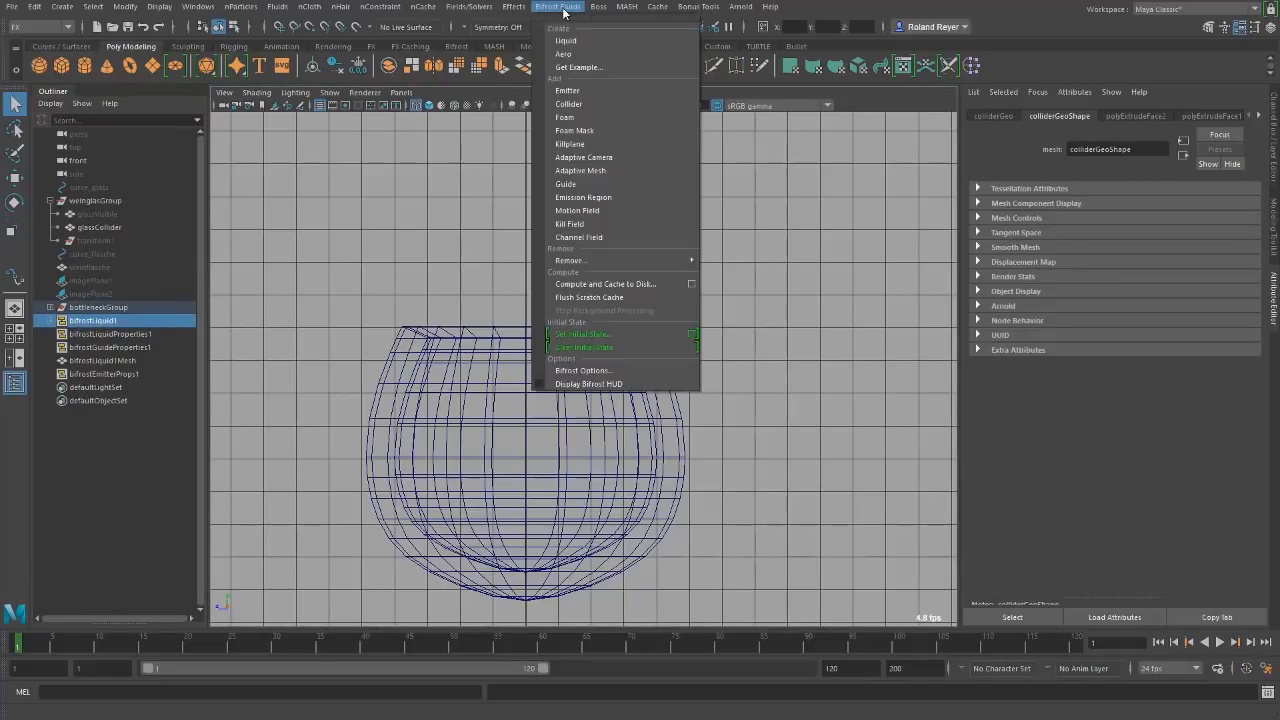
left_click(582, 103)
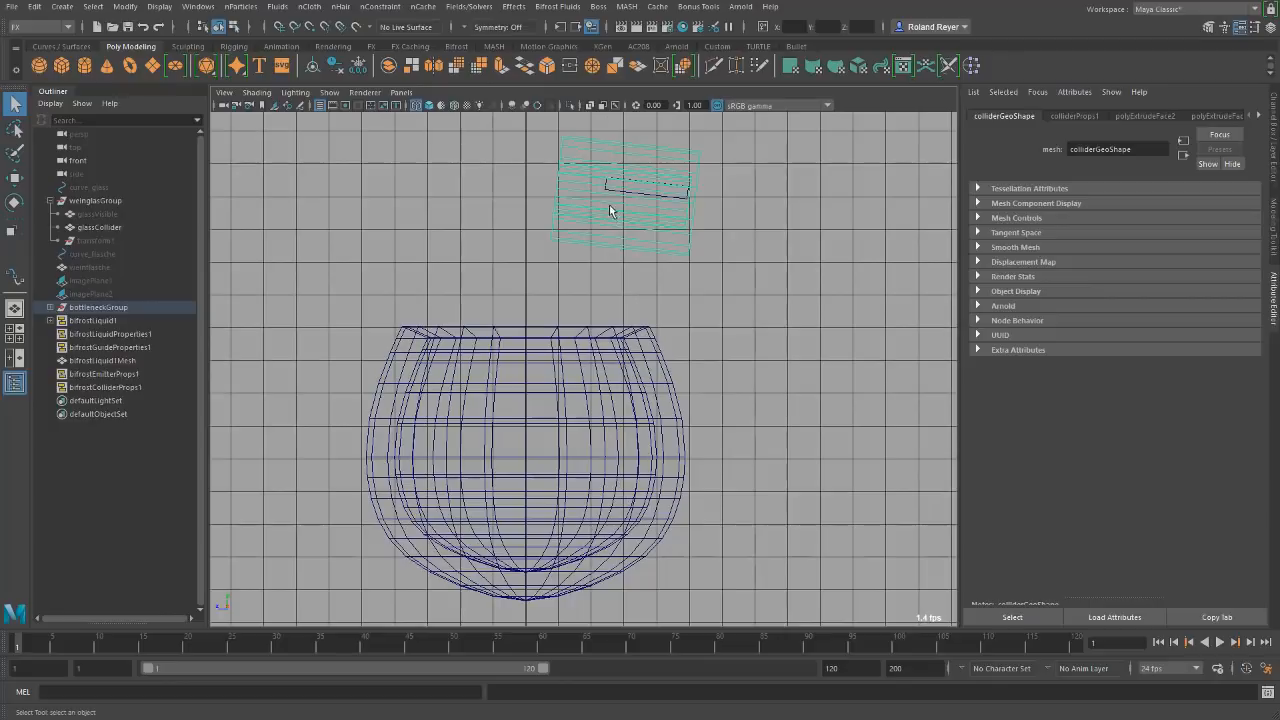
Add the glassCollider mesh to bifrostLiquid1 as a collider.
left_click(100, 321)
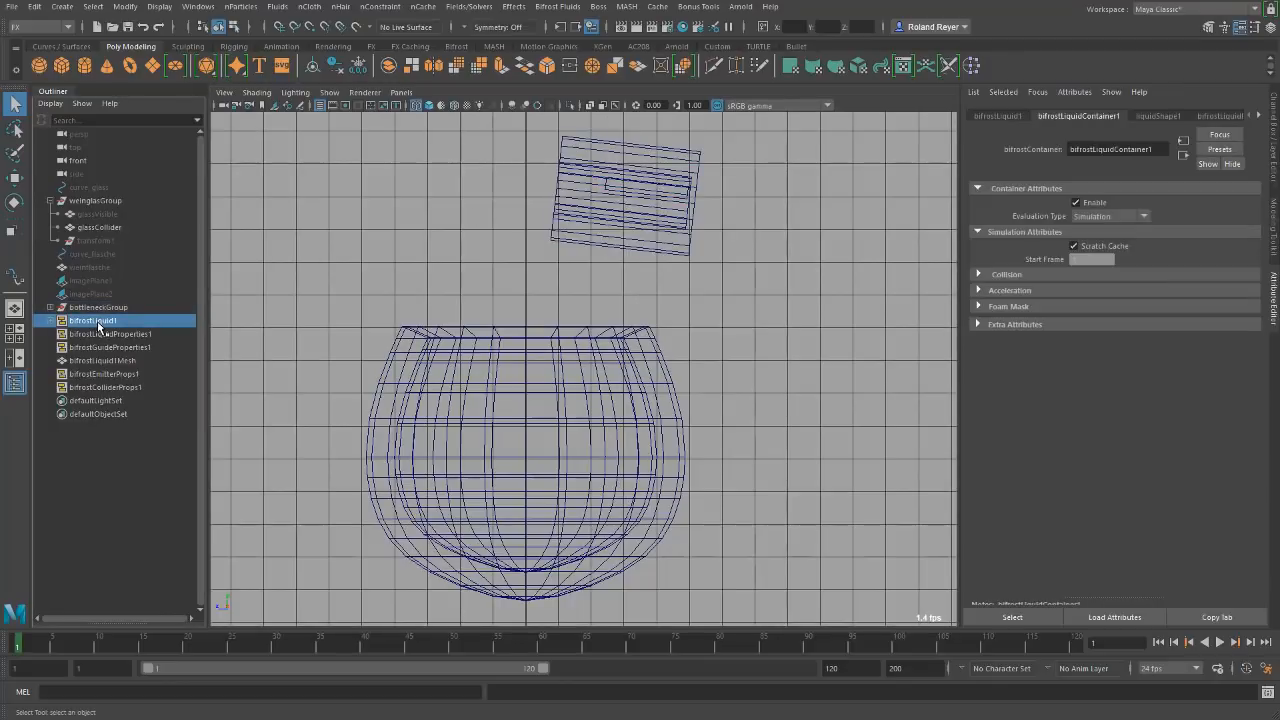
left_click(653, 410, "shift")
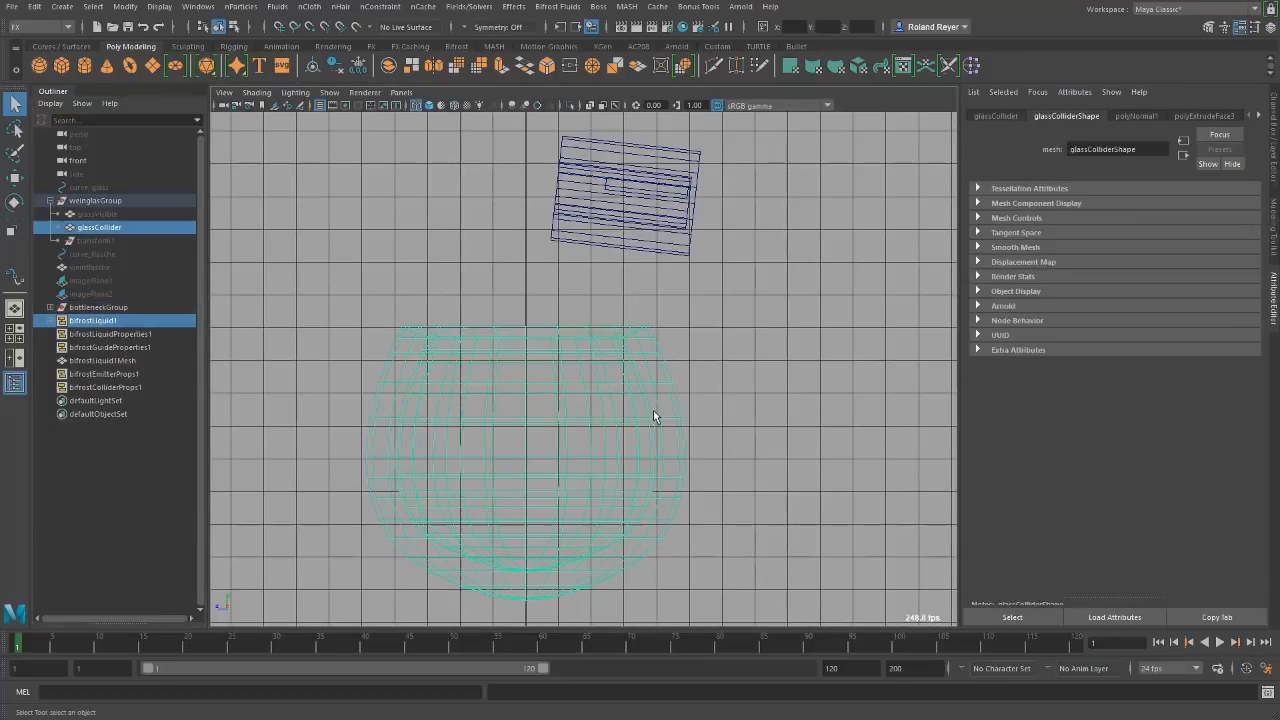
left_click(560, 8)
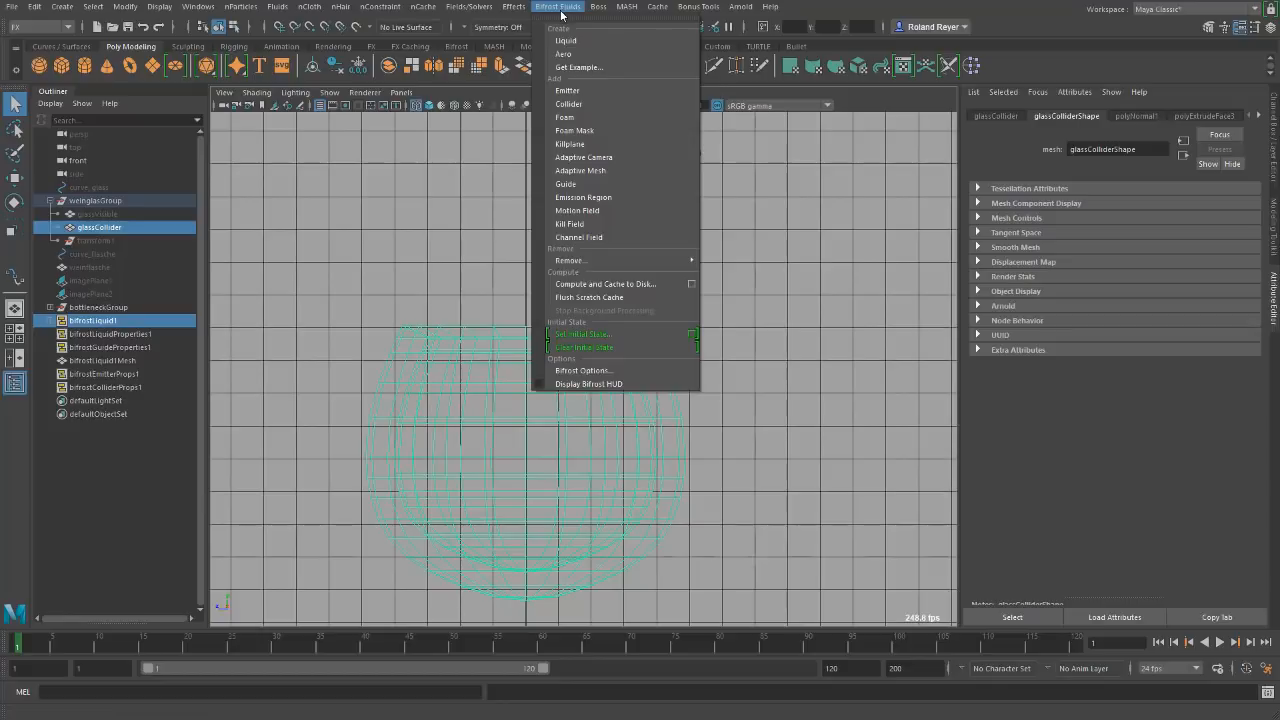
left_click(580, 104)
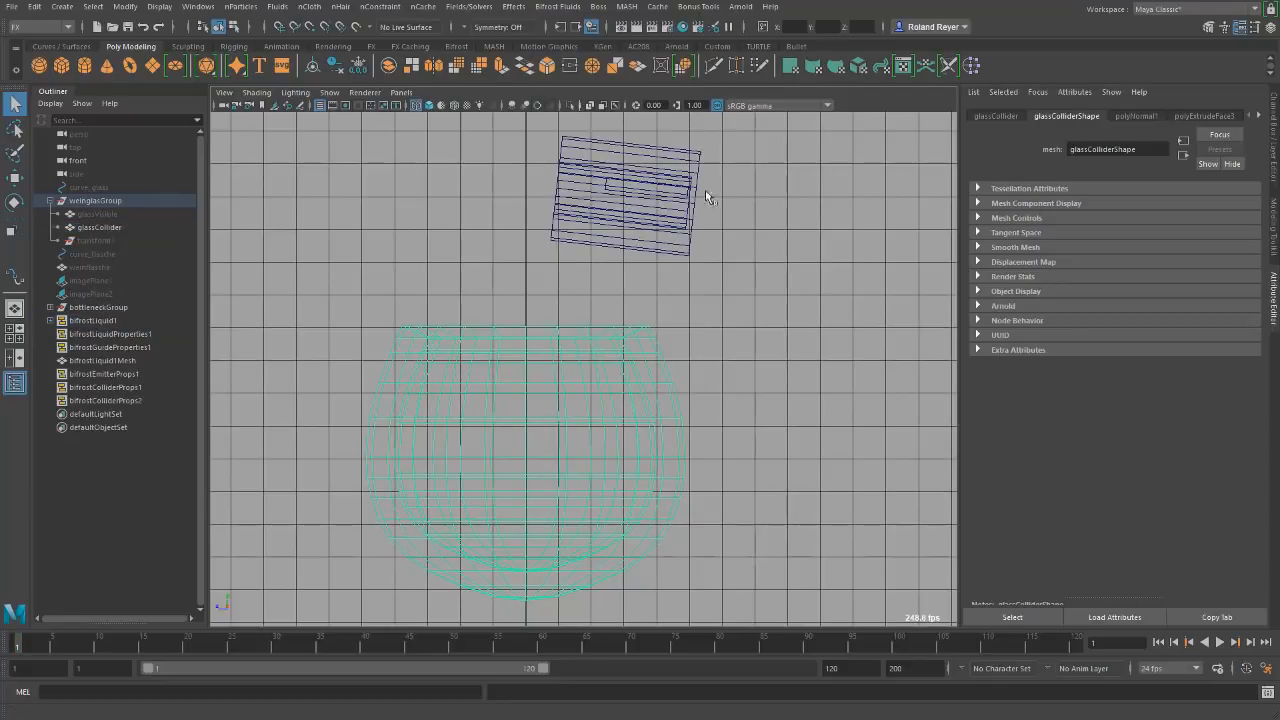
left_click(815, 326)
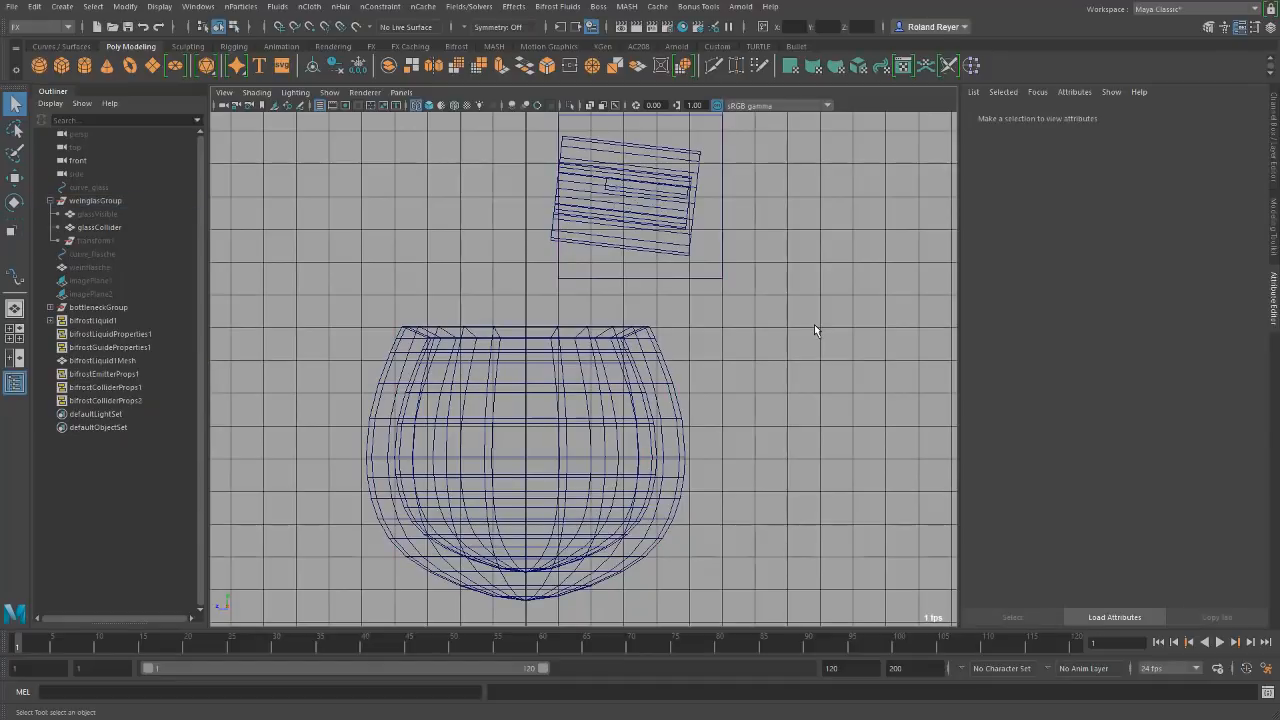
Add a killplane to bifrostLiquid1 and raise it to just below the glass bowl.
scroll(814, 330, "down", 2)
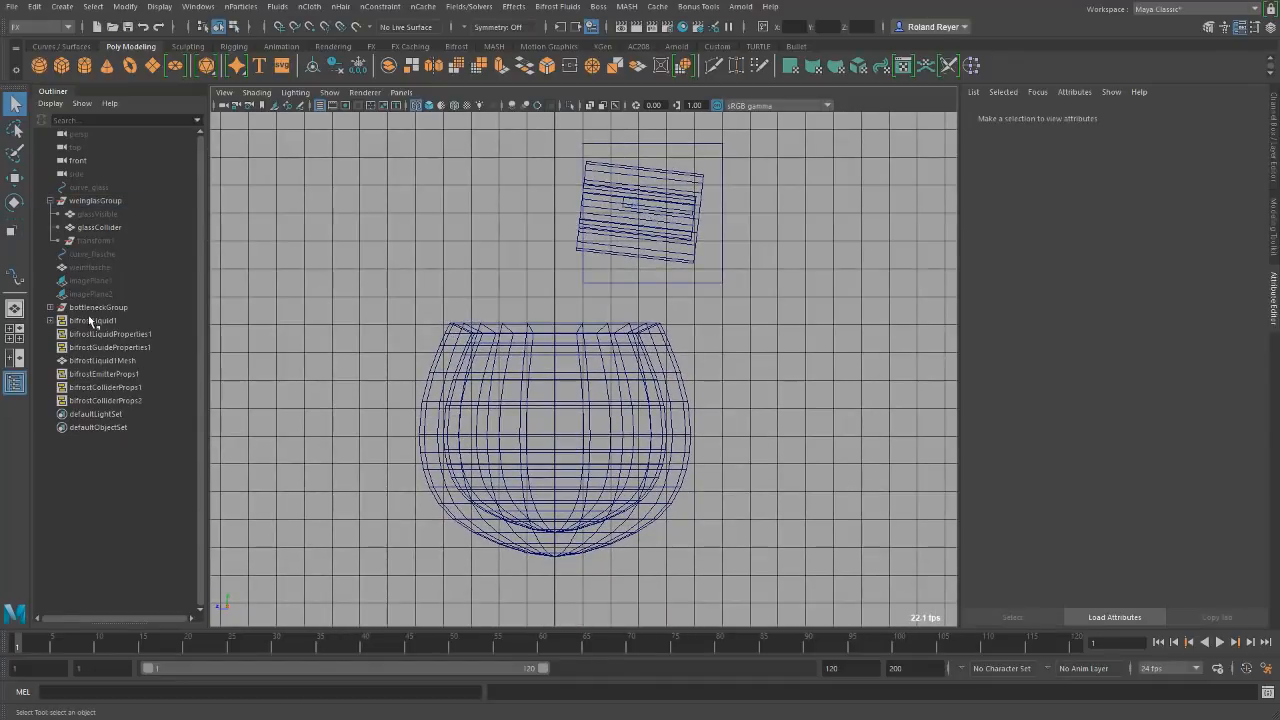
left_click(92, 320)
left_click(563, 7)
left_click(615, 143)
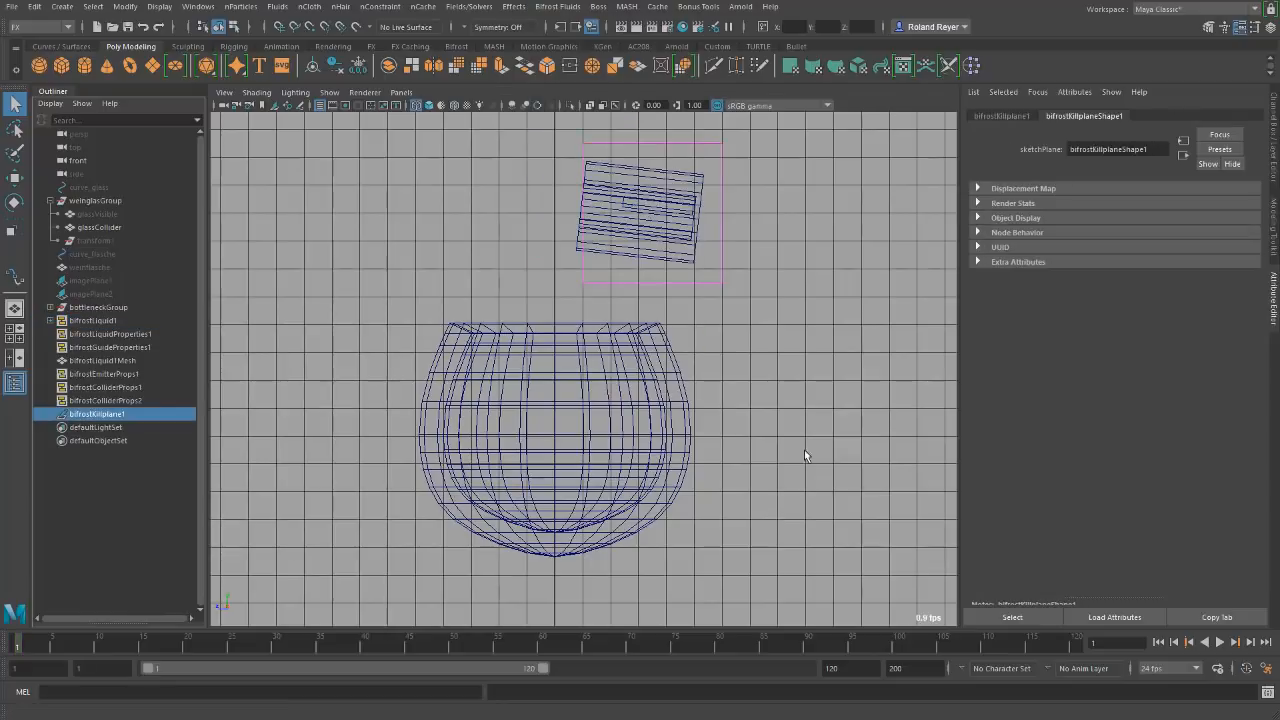
key("w")
middle_click_drag(818, 577, 786, 414)
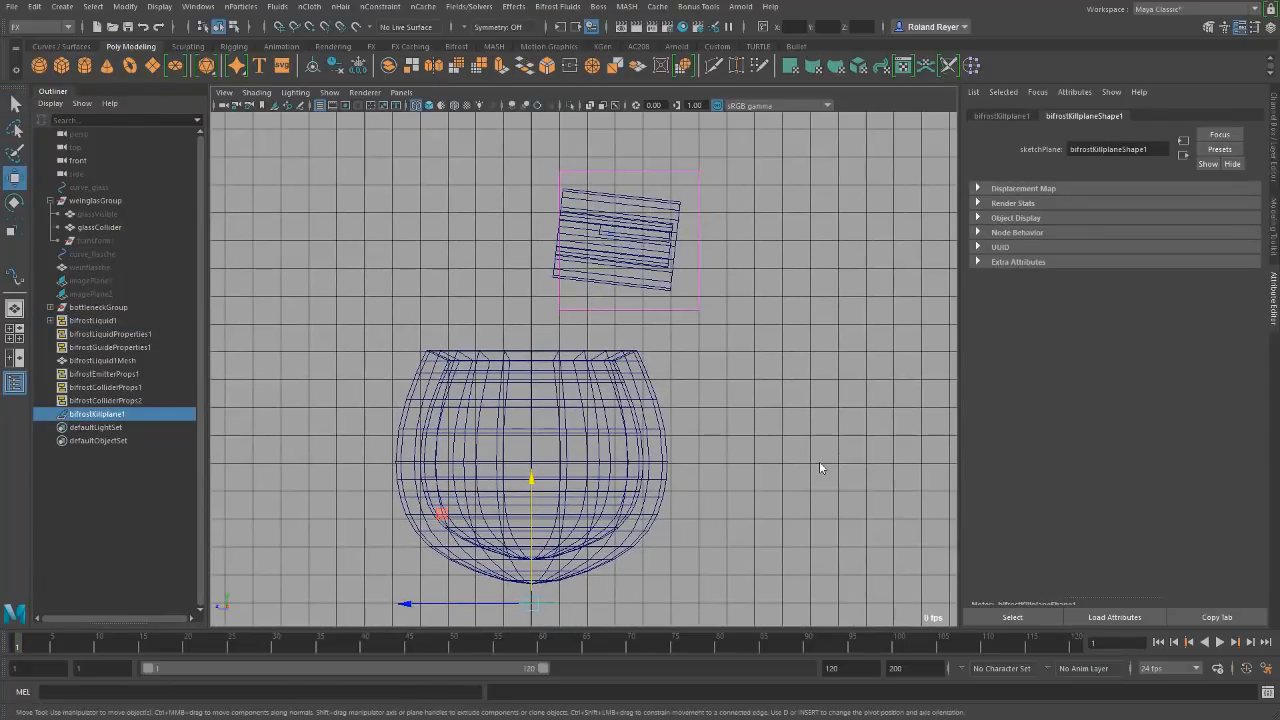
right_click_drag(819, 452, 776, 446, "alt")
middle_click_drag(776, 446, 759, 372, "alt")
key("q")
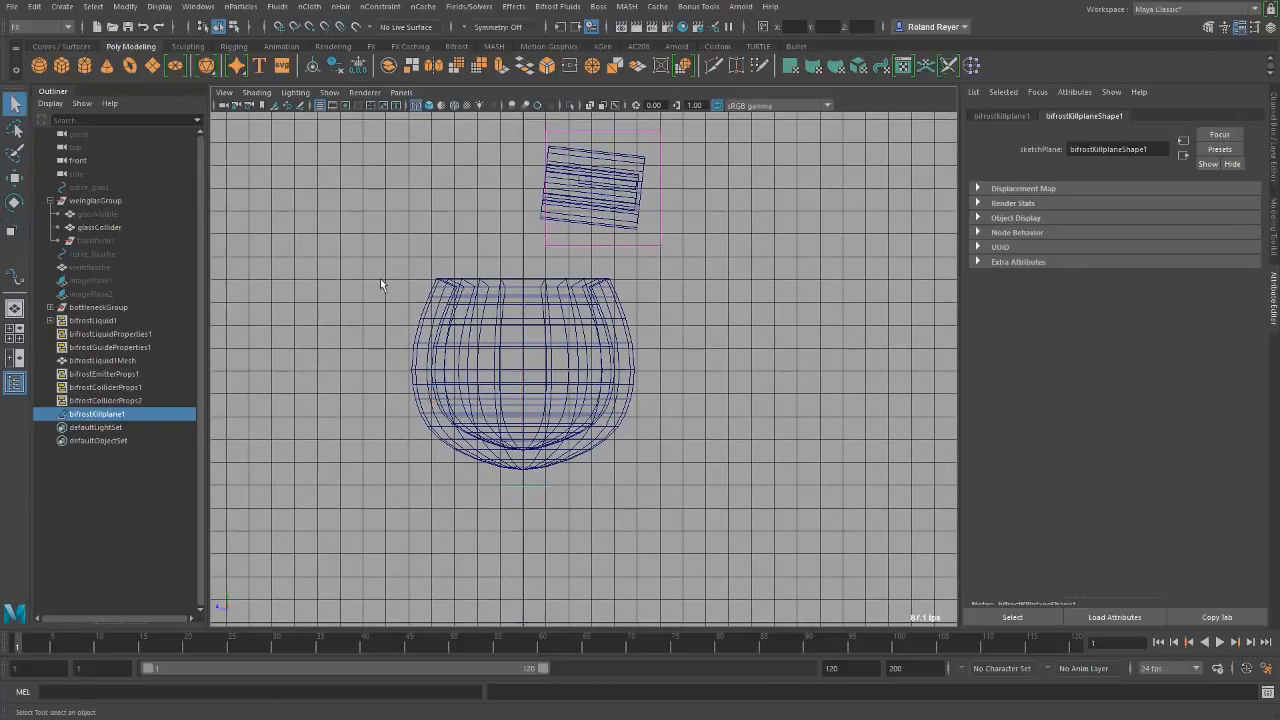
Hide the glassCollider mesh and show glassVisible again.
left_click(100, 228)
key("h")
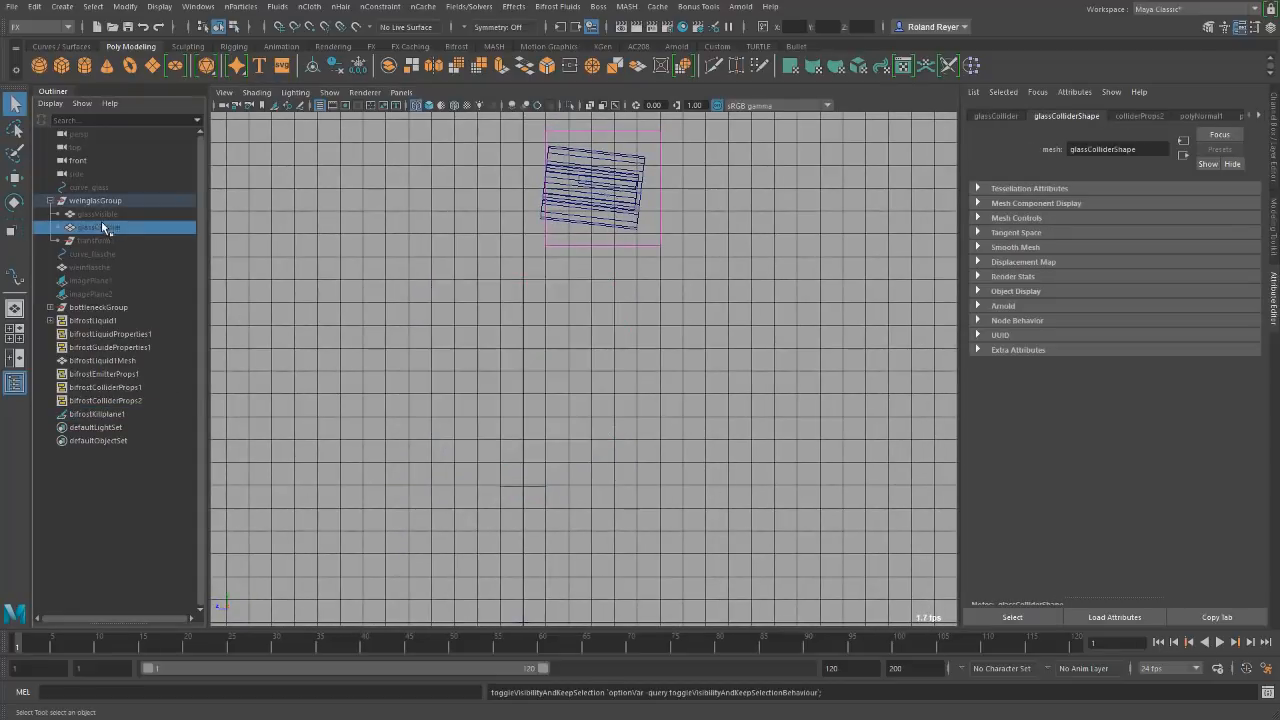
left_click(90, 215)
key("h")
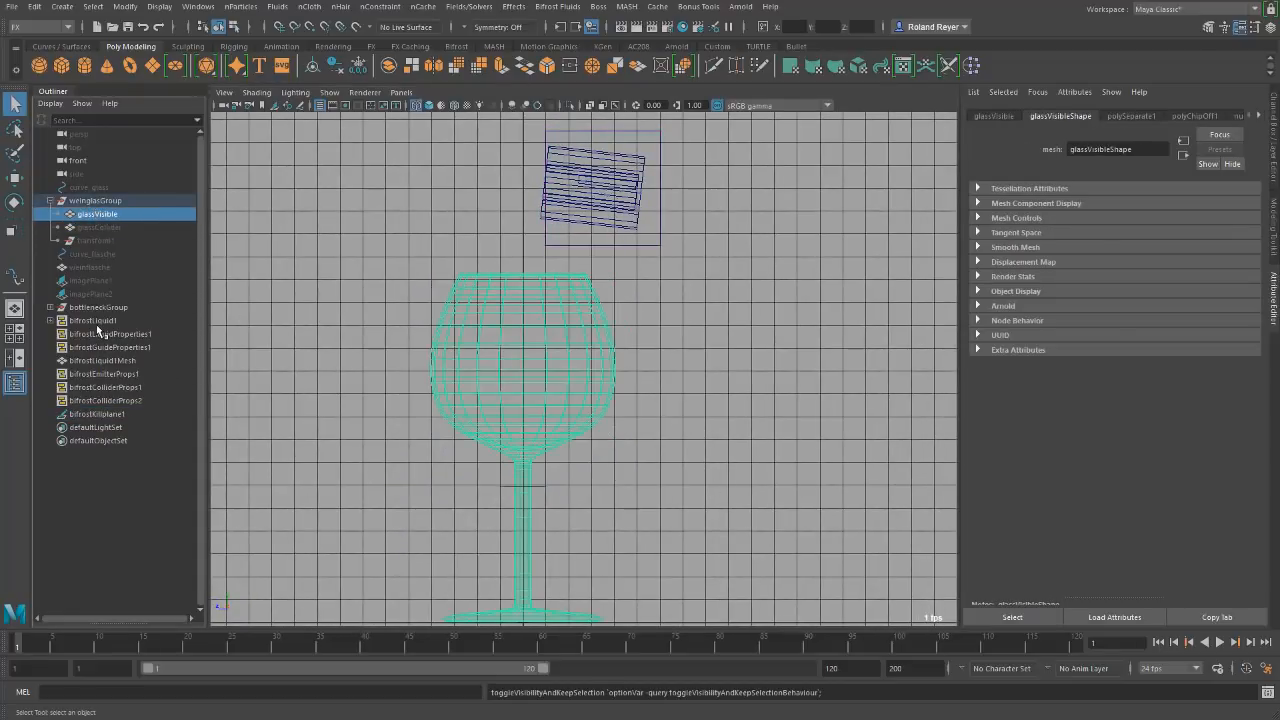
Hide bottleneckGroup with its collider and emitter, and show the weinflasche bottle again.
left_click(50, 307)
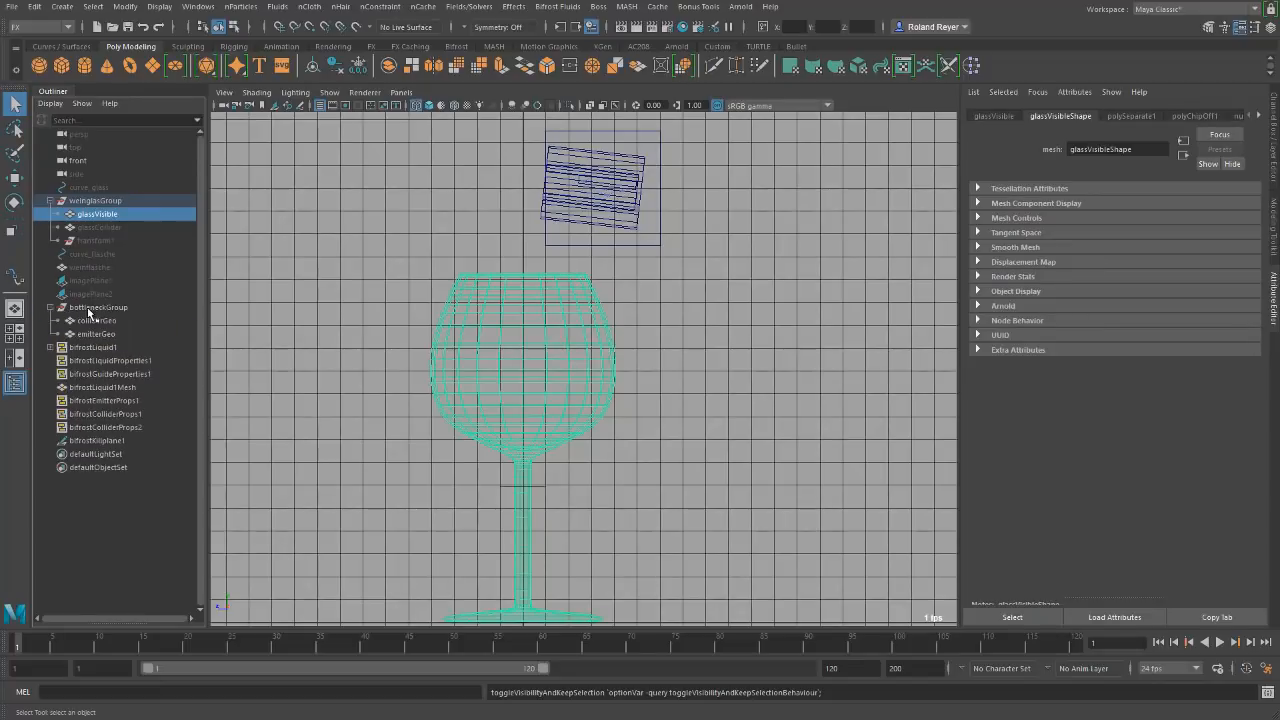
left_click(88, 309)
key("h")
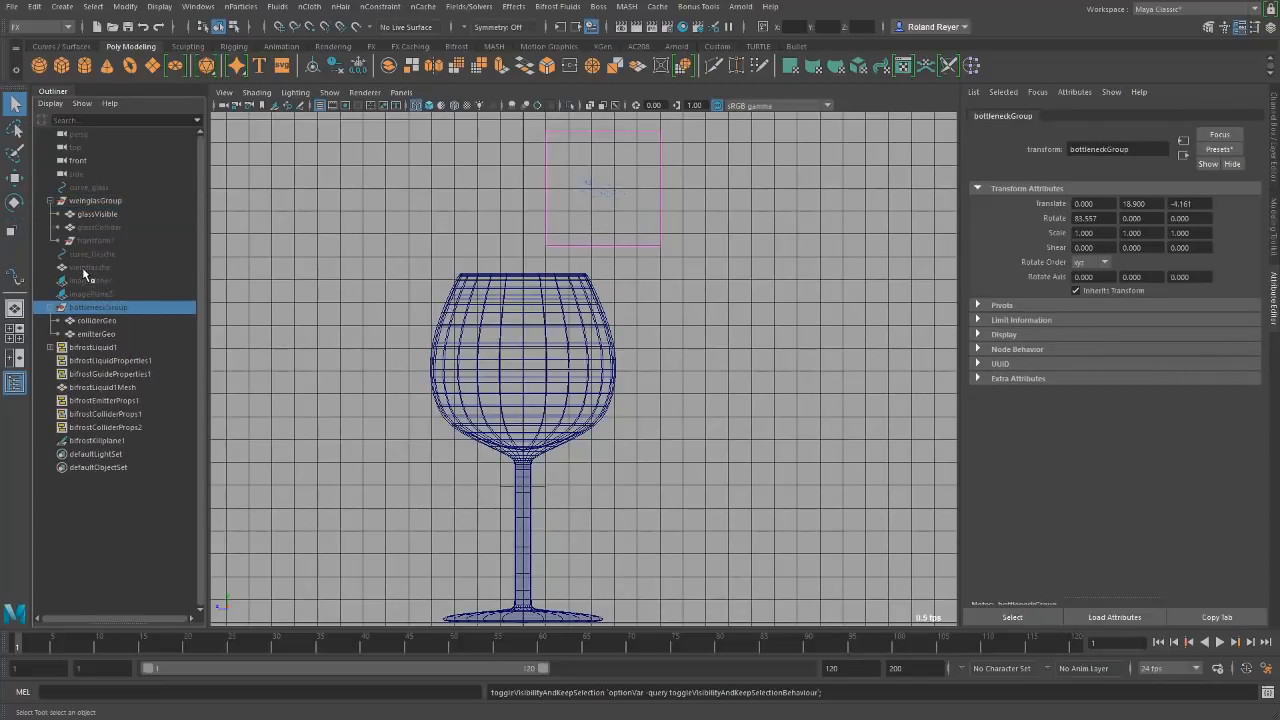
left_click(84, 268)
key("h")
left_click_drag(631, 377, 610, 345, "alt")
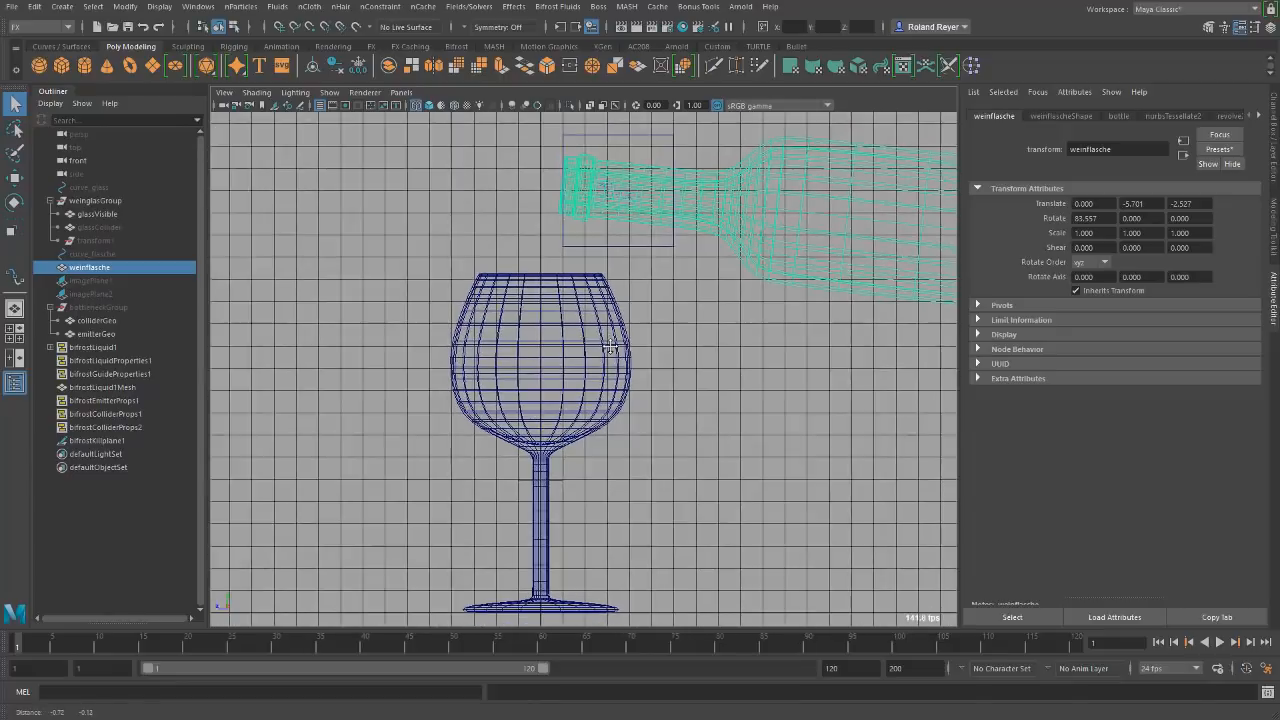
middle_click_drag(610, 346, 612, 347, "alt")
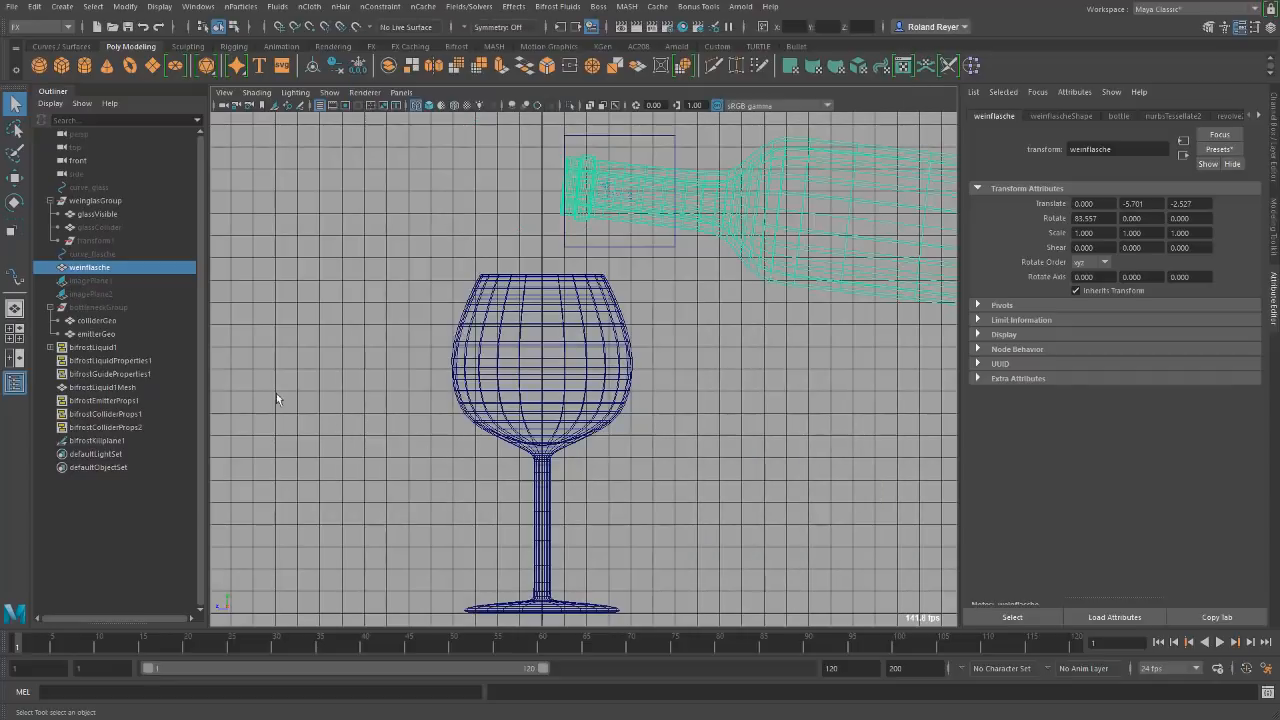
Set the Gravity Magnitude of bifrostLiquid1 to 980.
left_click(100, 347)
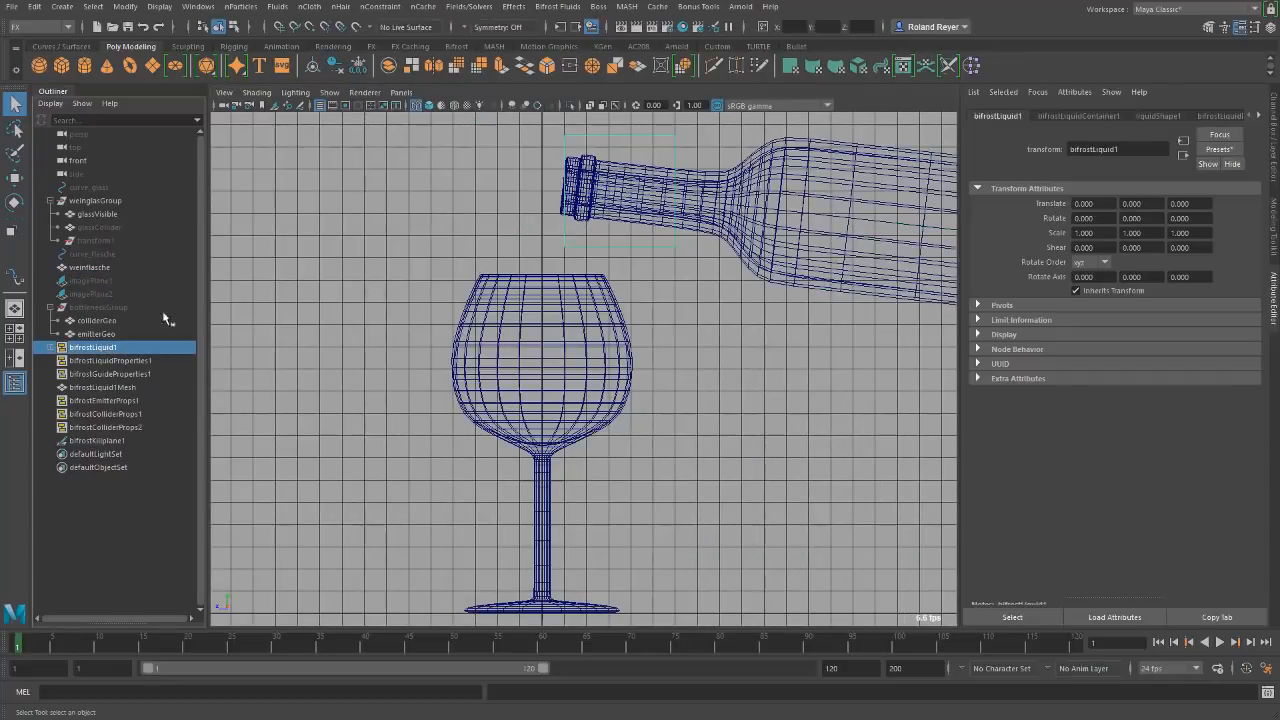
left_click(1226, 115)
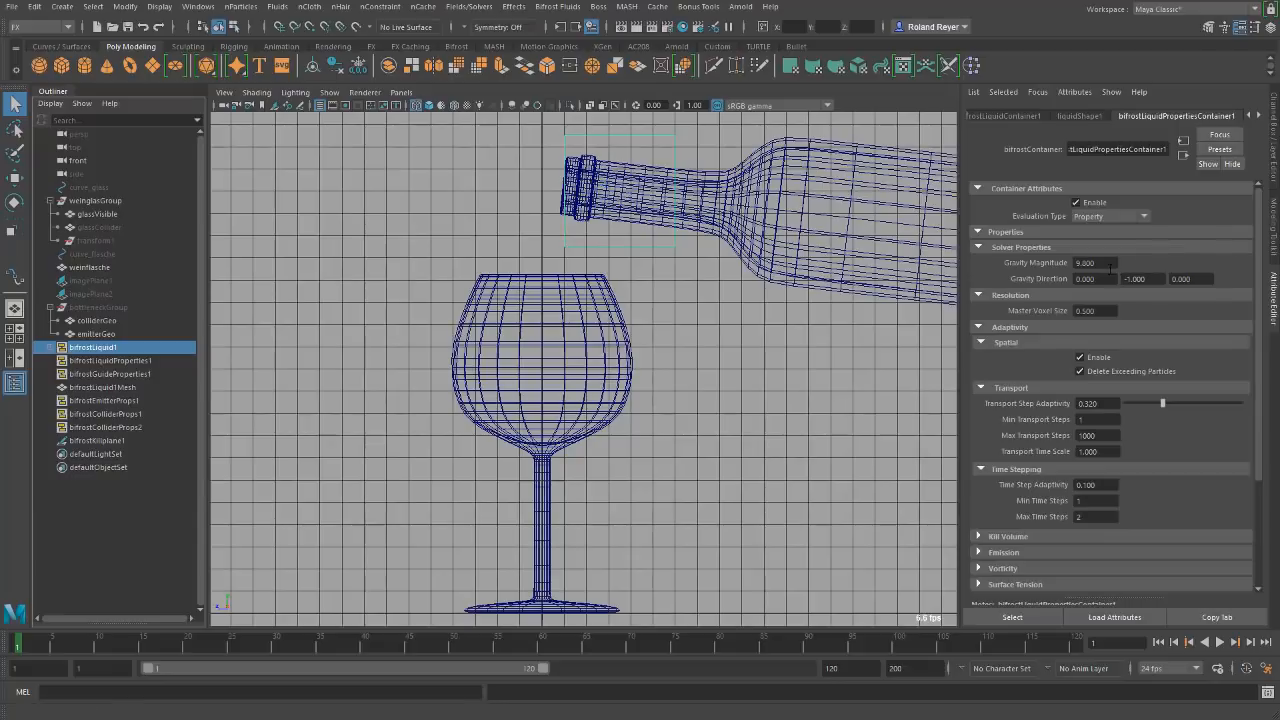
left_click_drag(1109, 267, 1029, 266)
type("980")
key("Return")
Set the density of bifrostEmitterProps1 to 0.001 and enable Continuous Emission.
left_click(105, 401)
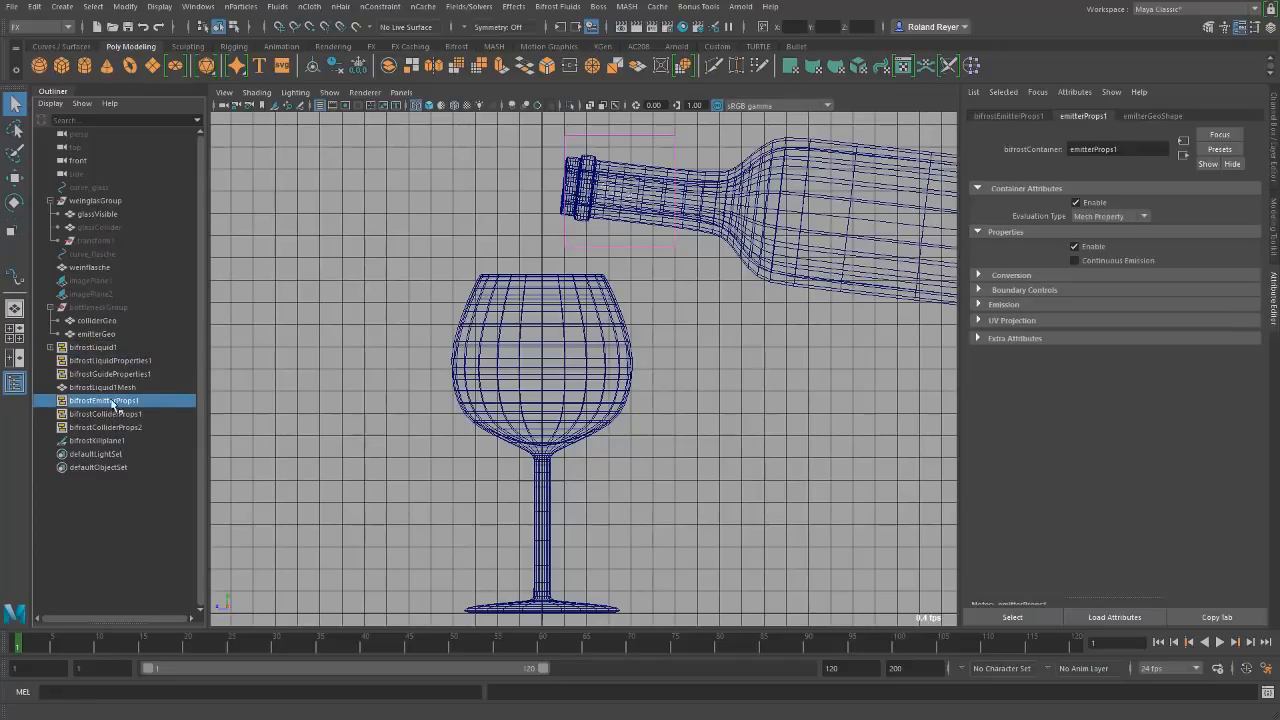
left_click(1005, 304)
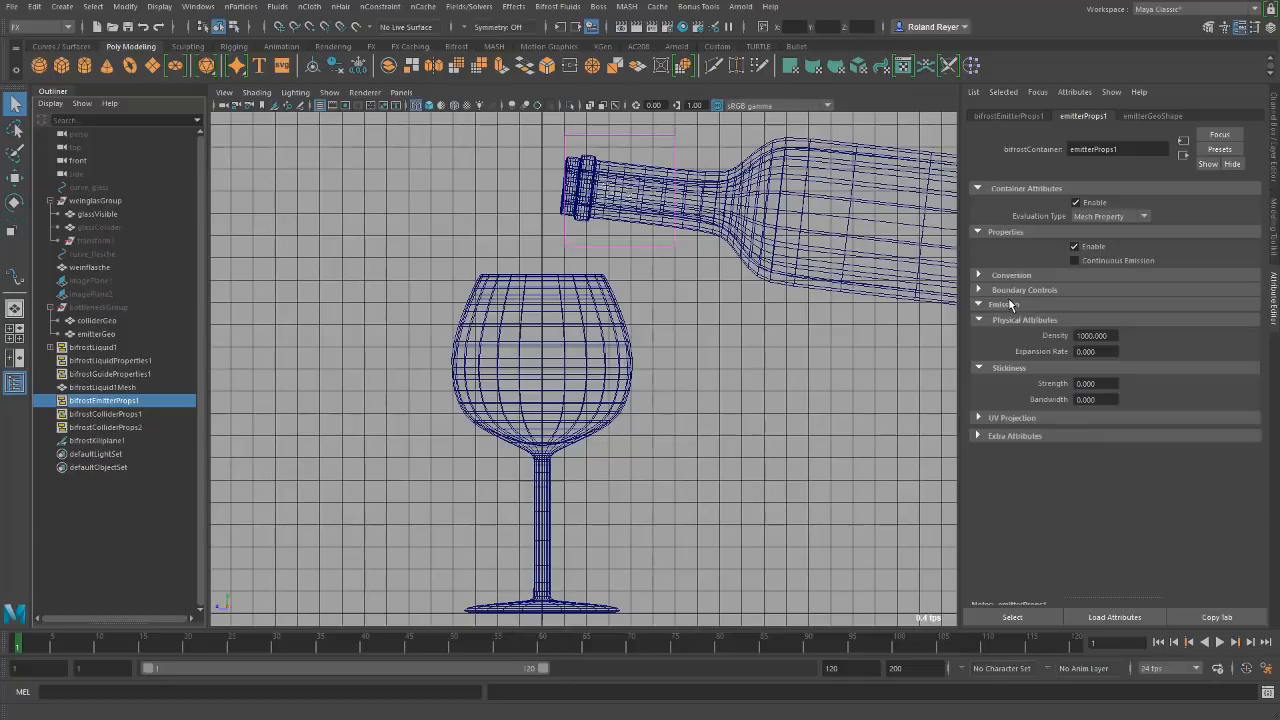
left_click(1092, 336)
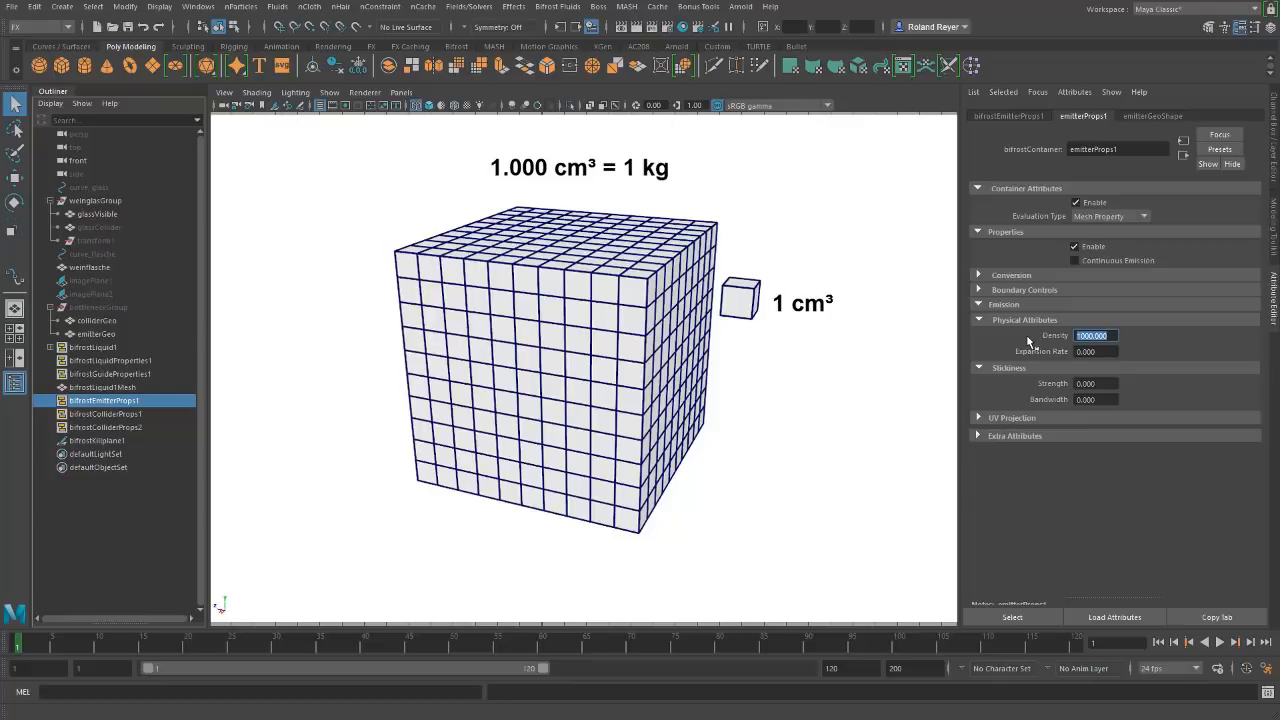
type("0.")
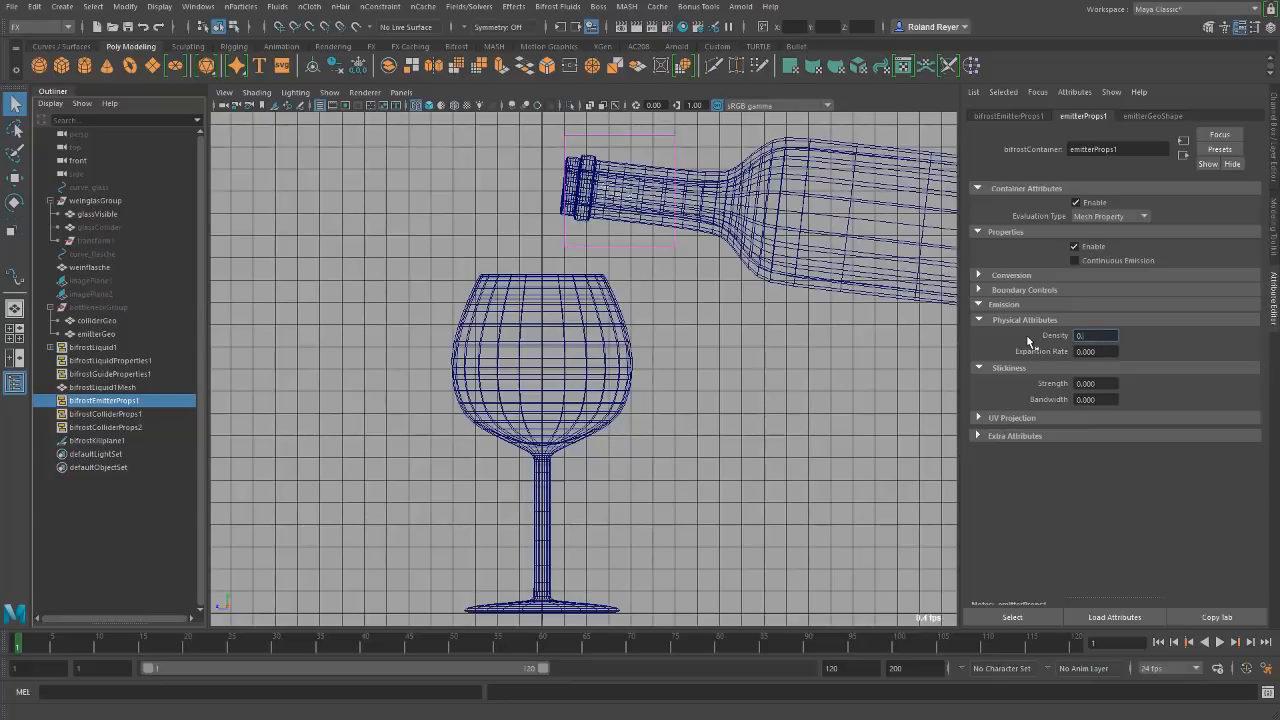
type("001")
key("Return")
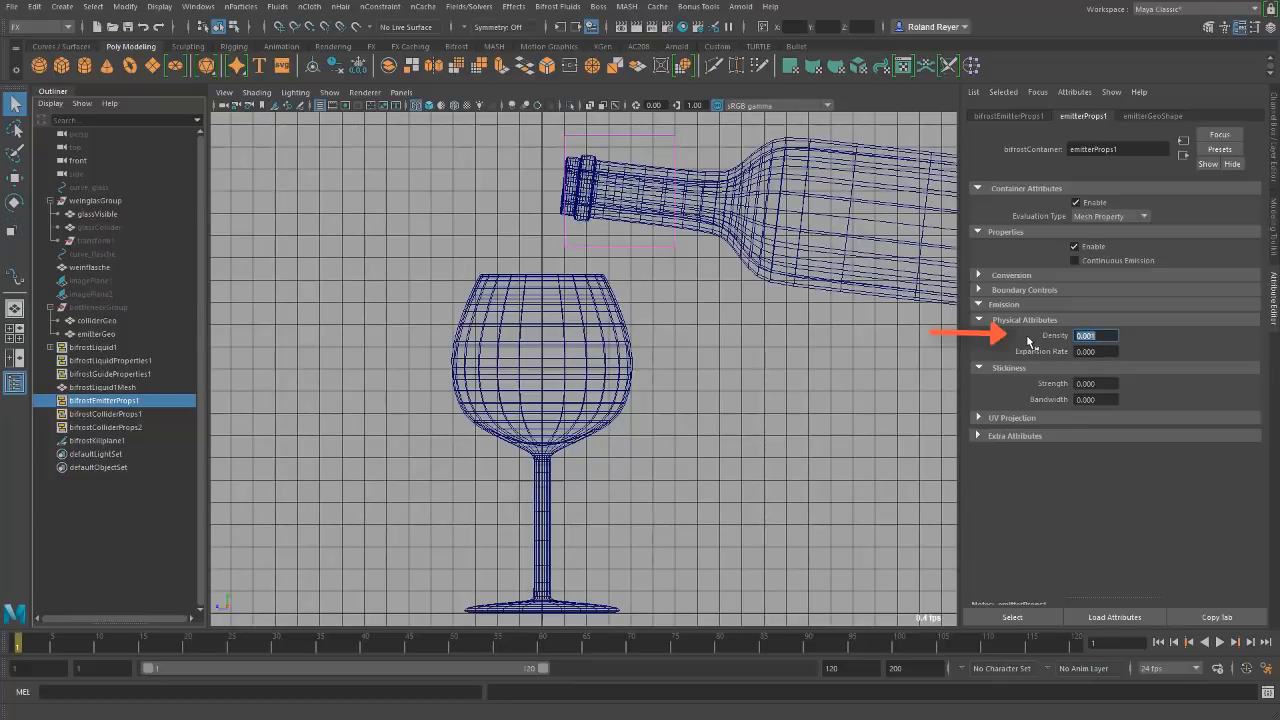
left_click(1075, 261)
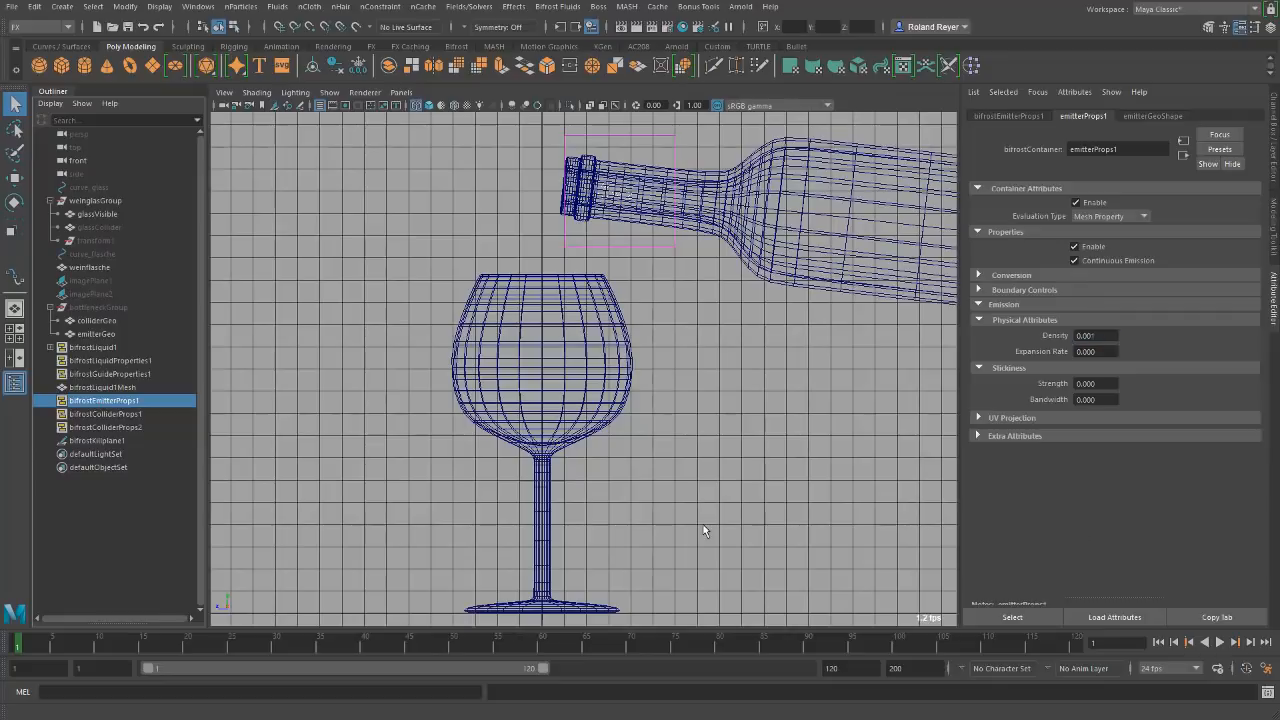
Set the particle Point Size of bifrostLiquid1's liquidShape1 to 3.
left_click(100, 347)
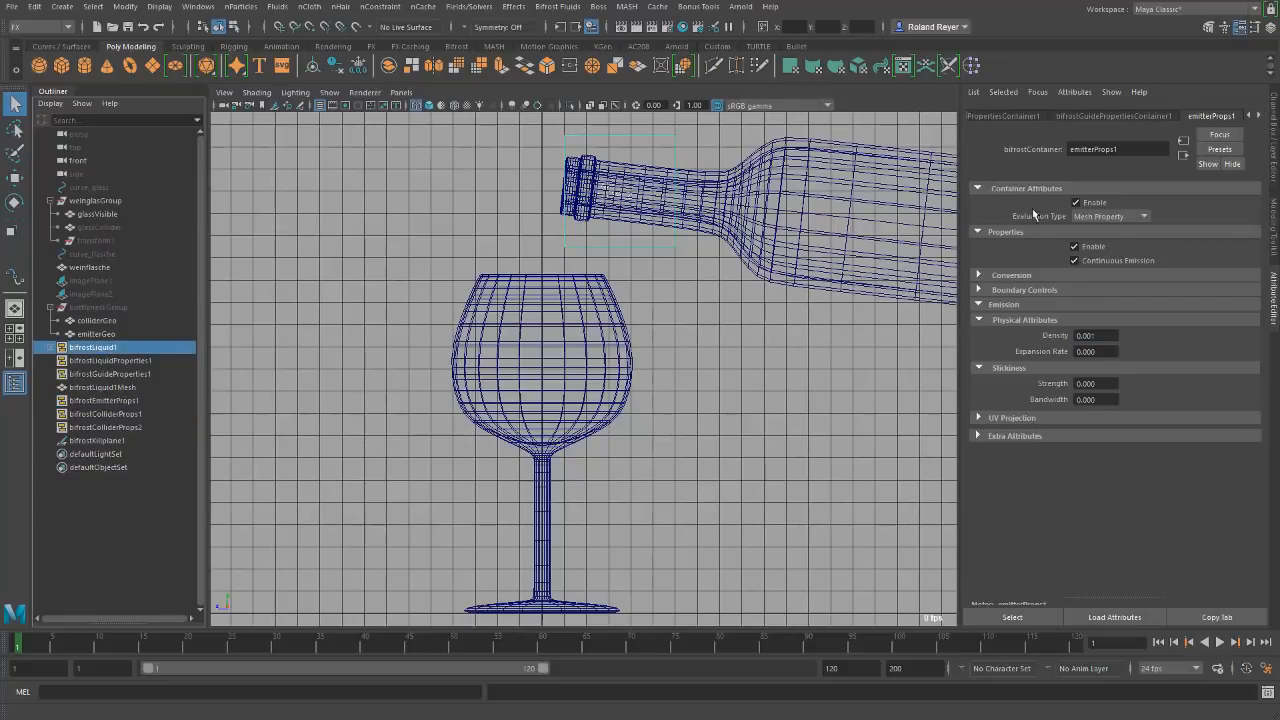
left_click(998, 115)
left_click(1108, 311)
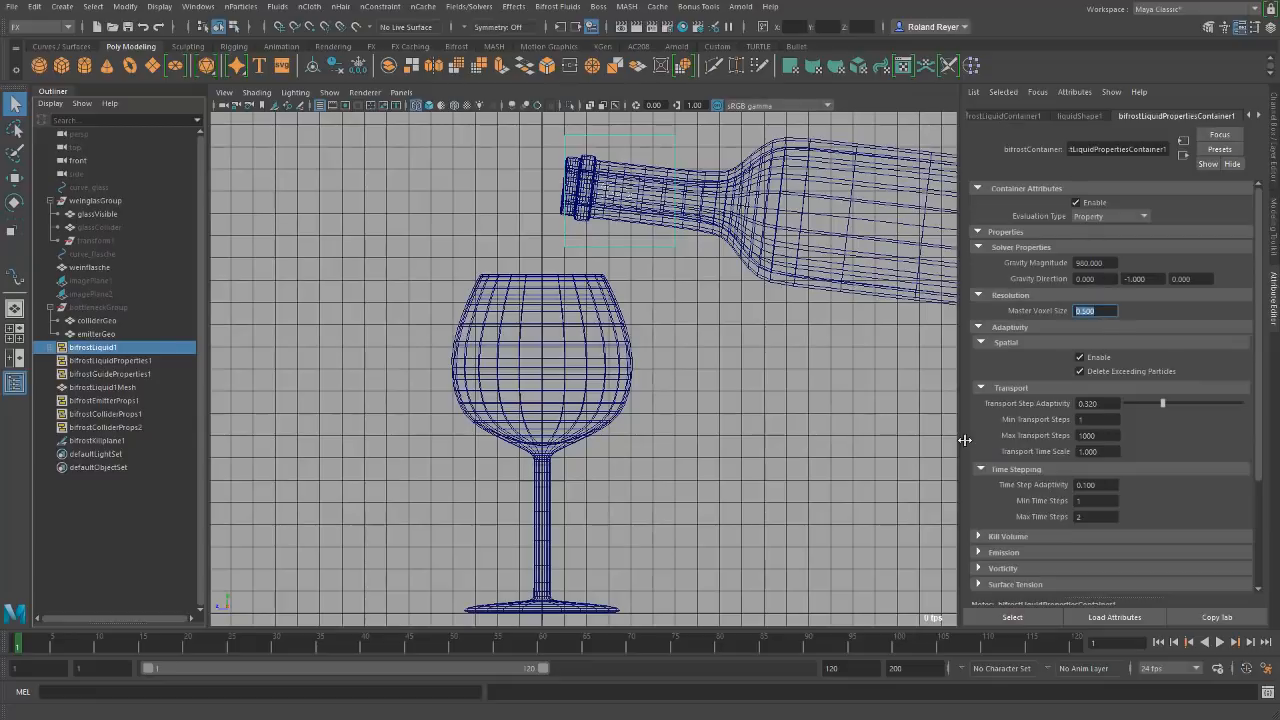
middle_click_drag(566, 276, 573, 431, "alt")
right_click_drag(504, 428, 600, 446, "alt")
middle_click_drag(704, 447, 669, 446, "alt")
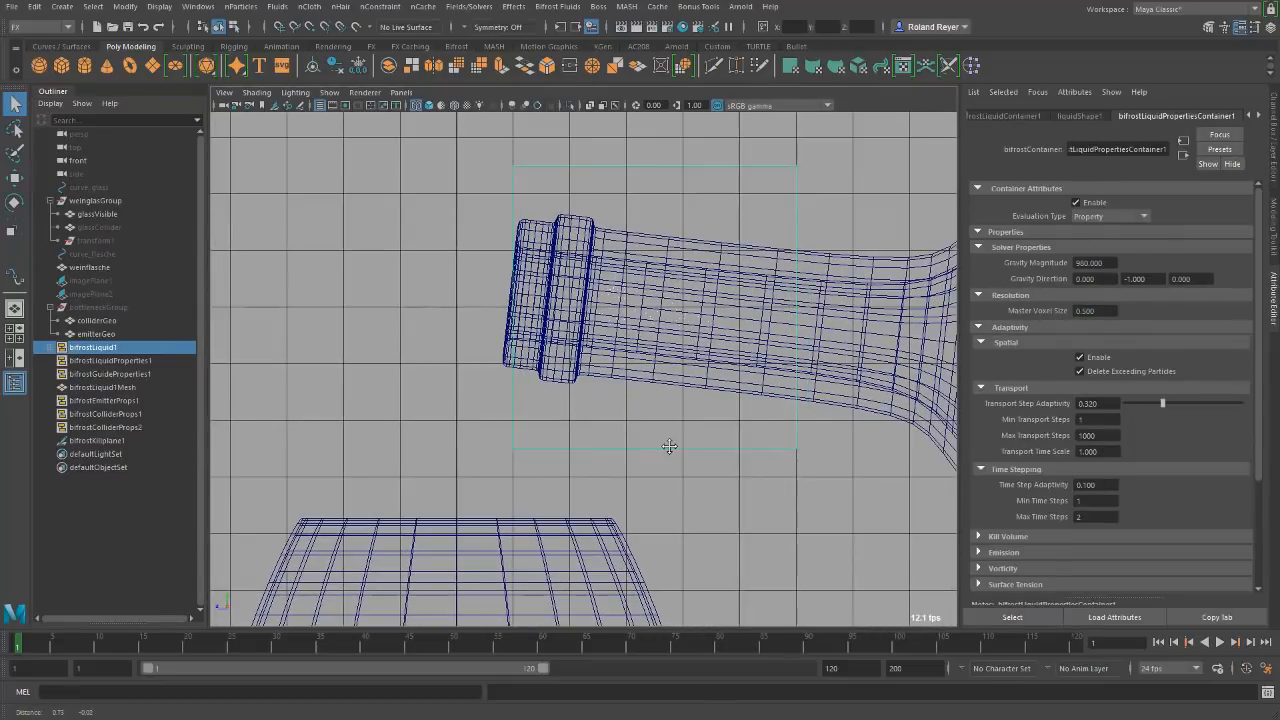
left_click(1076, 116)
double_click(1100, 316)
type("3")
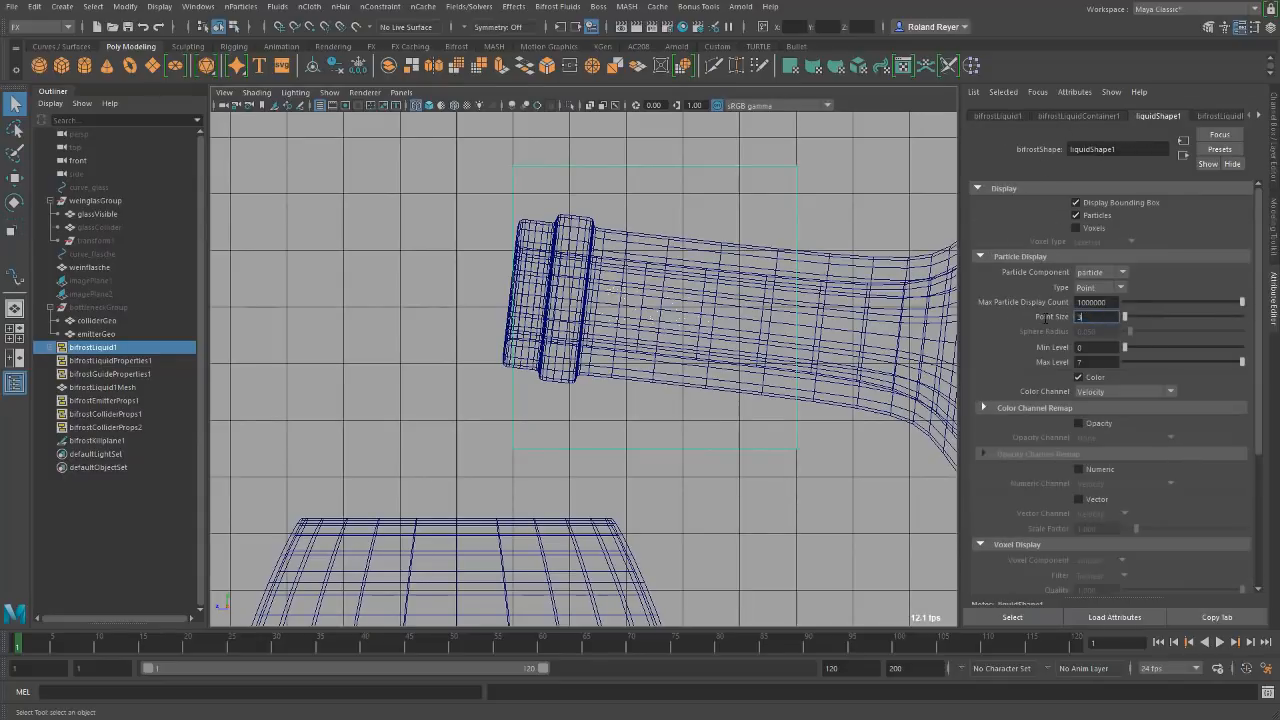
key("Return")
Set the viewport grid subdivisions to 10 and apply them for comparison with the liquid's voxel size.
left_click(1228, 116)
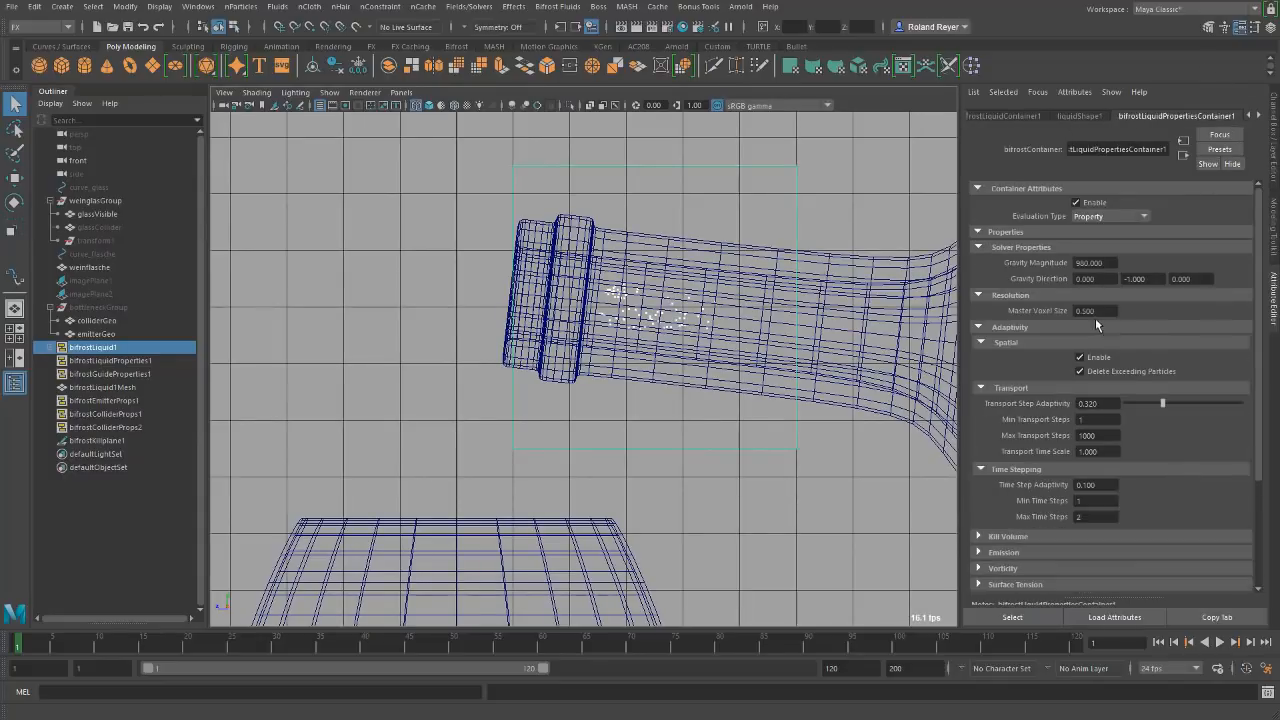
double_click(1095, 311)
left_click(161, 8)
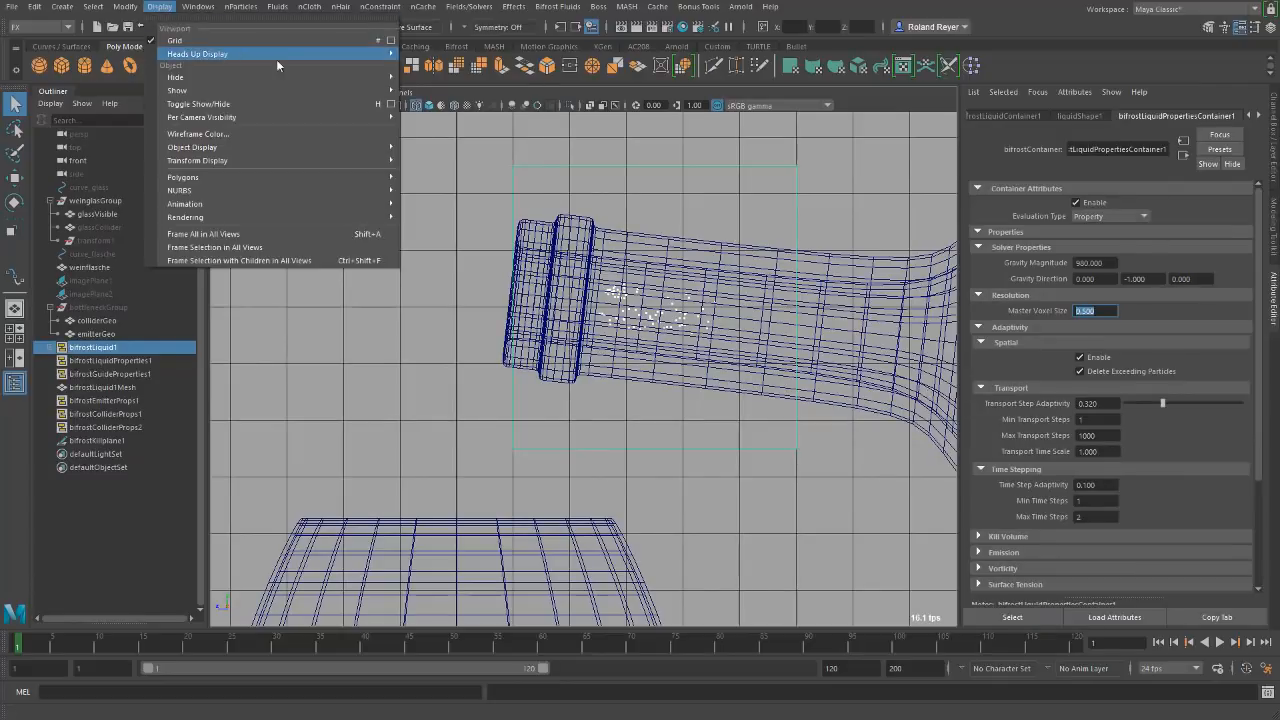
left_click(389, 41)
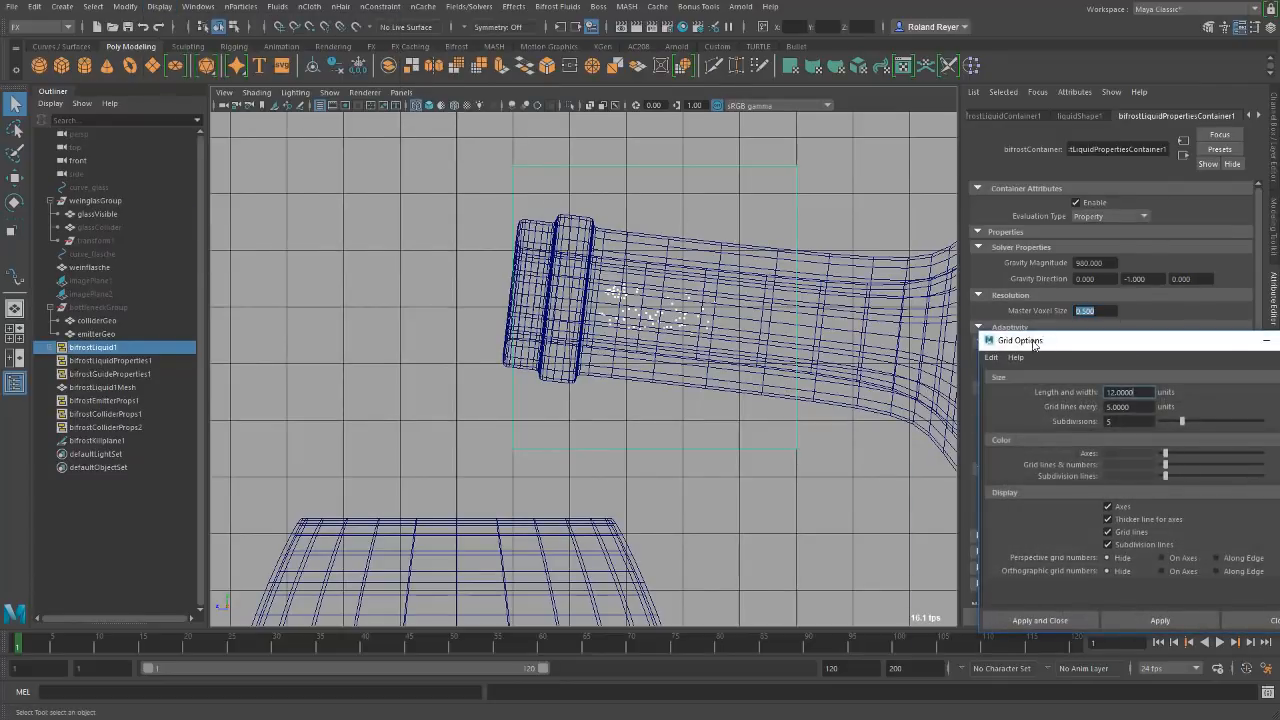
left_click_drag(1051, 320, 140, 291)
double_click(210, 371)
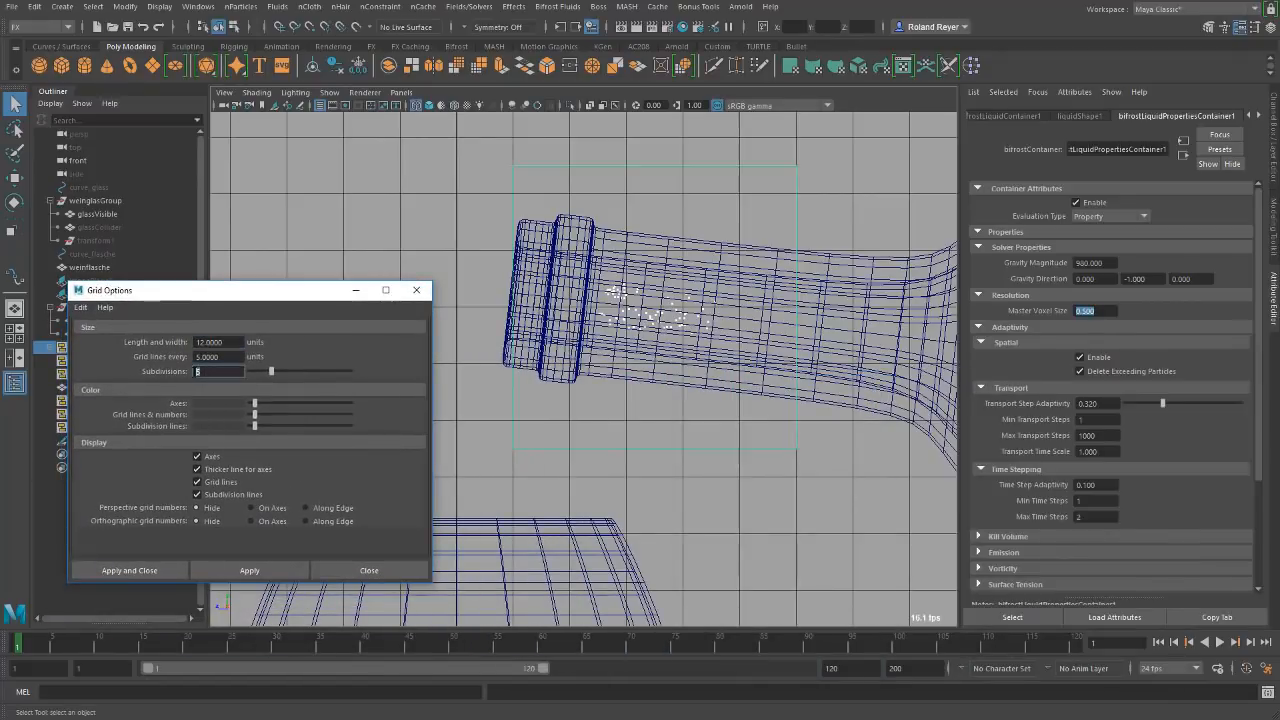
type("10")
key("Return")
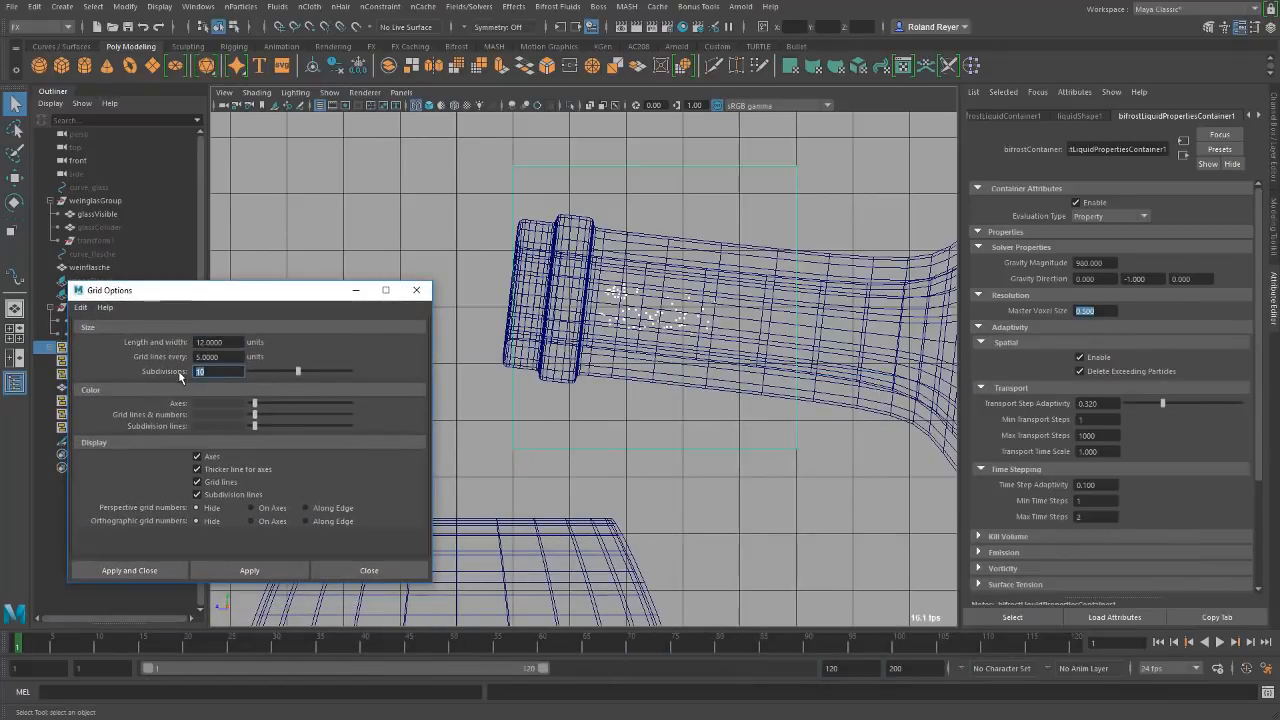
left_click(232, 573)
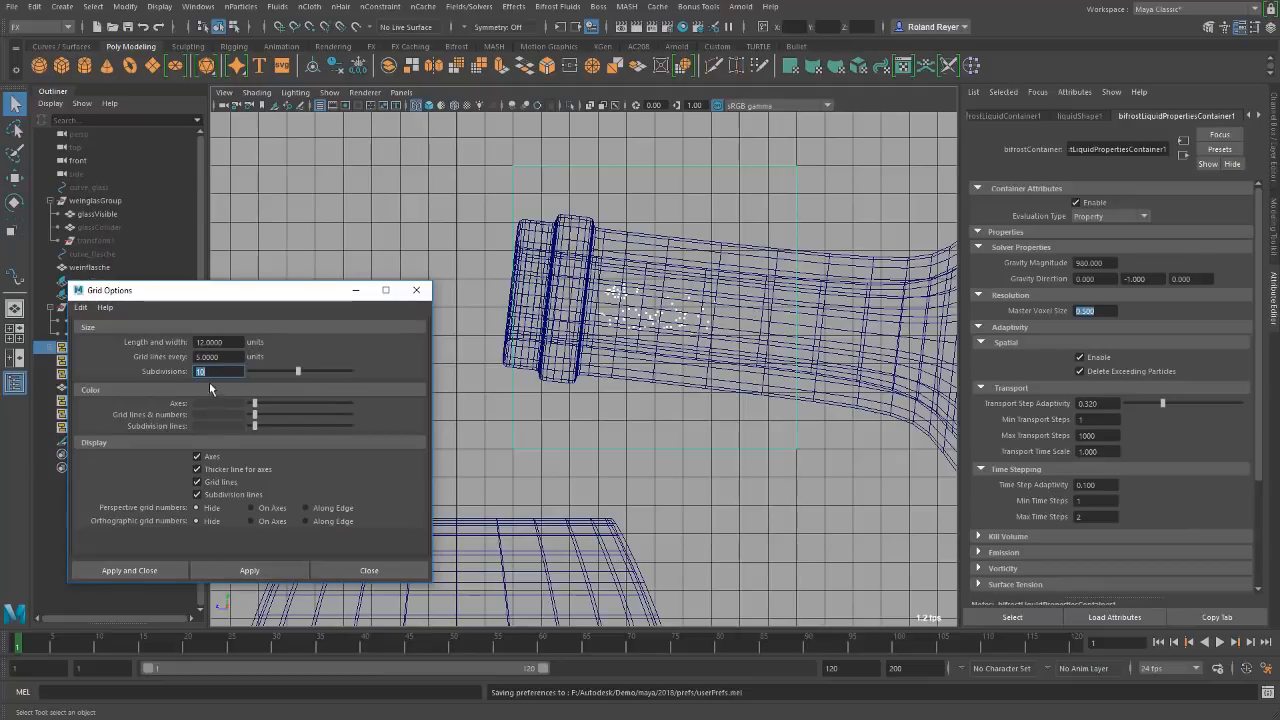
Refine the viewport grid to 20 subdivisions, apply it and close the grid options.
type("20")
key("Return")
left_click(267, 573)
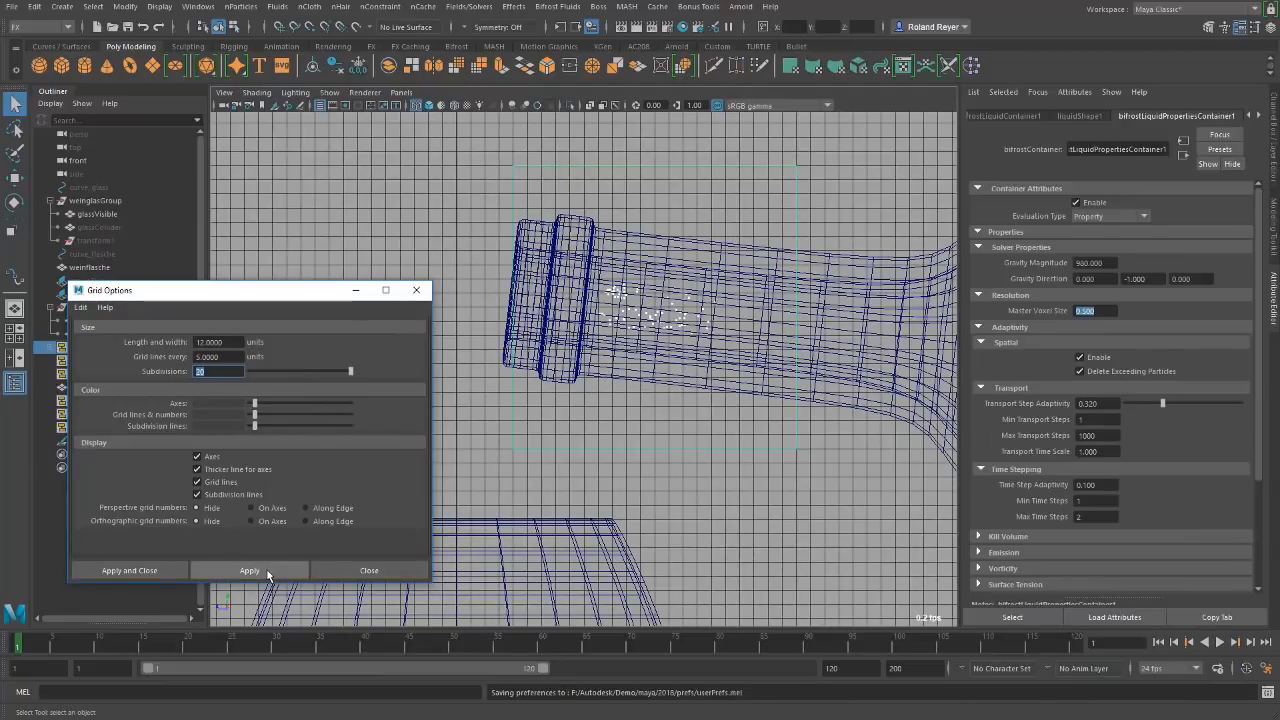
left_click(369, 570)
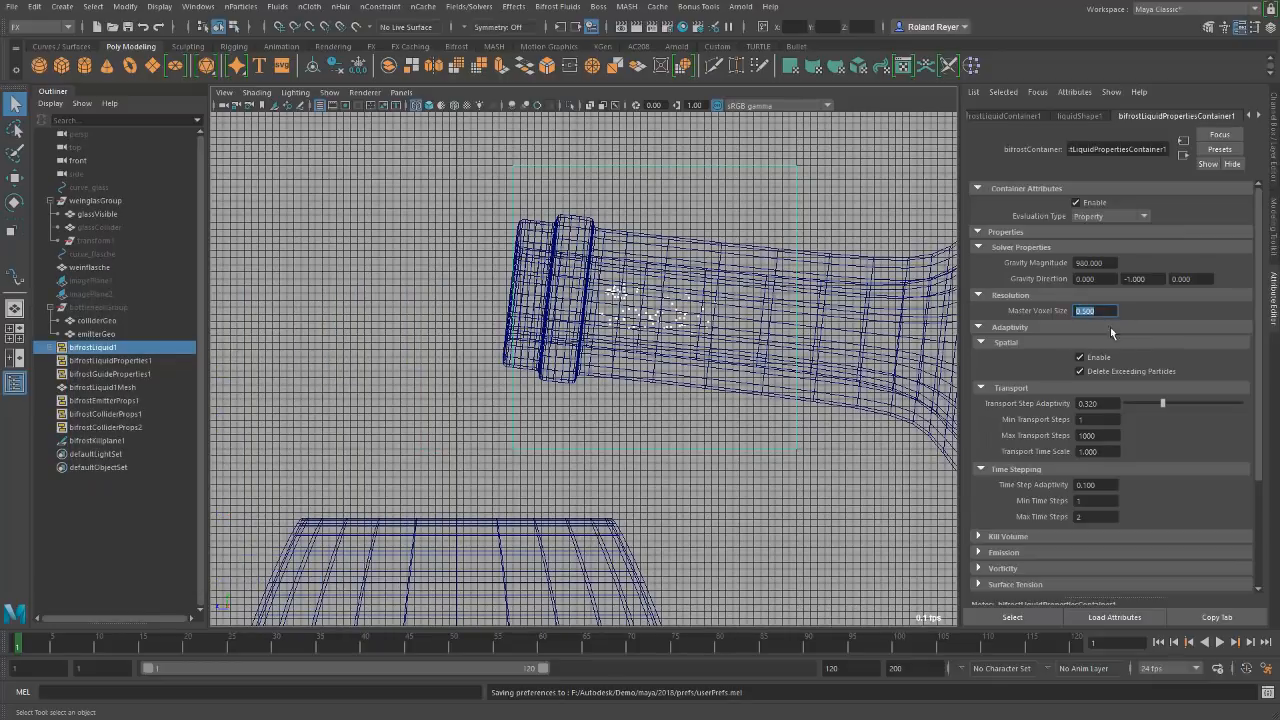
Set the liquid's Master Voxel Size to 0.125 and hide the viewport grid.
type("0.125")
key("Return")
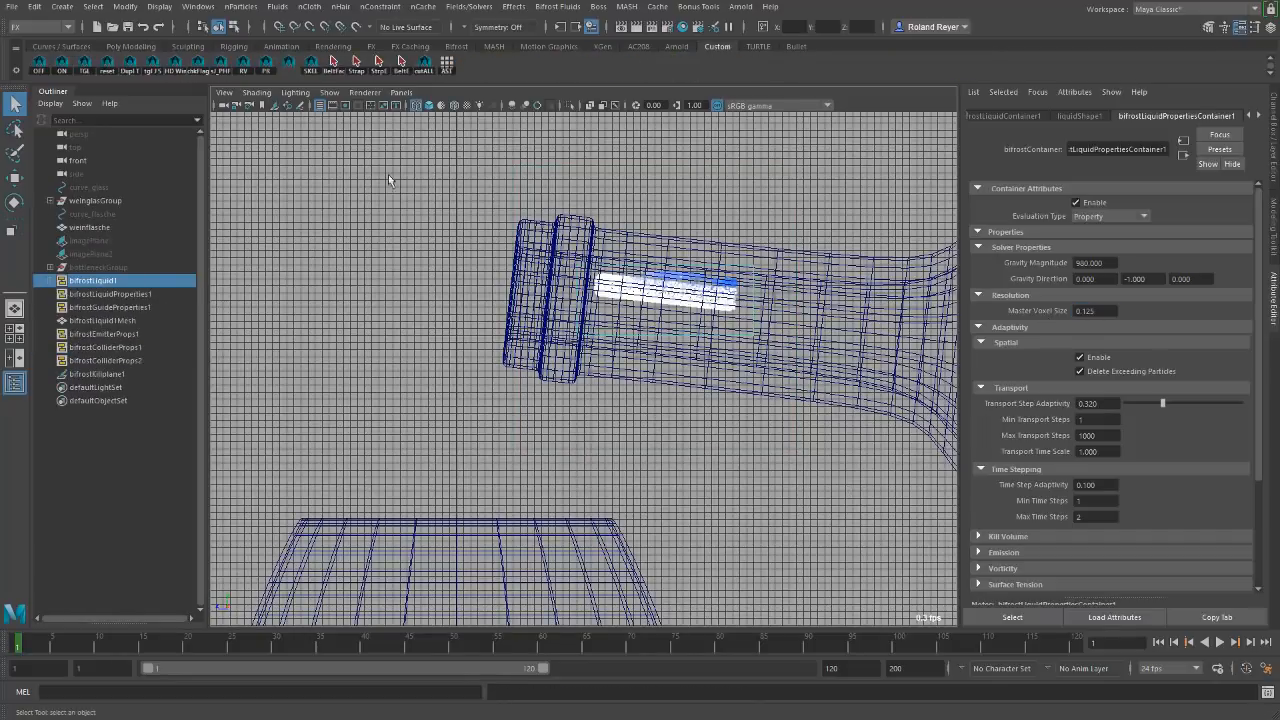
left_click(313, 105)
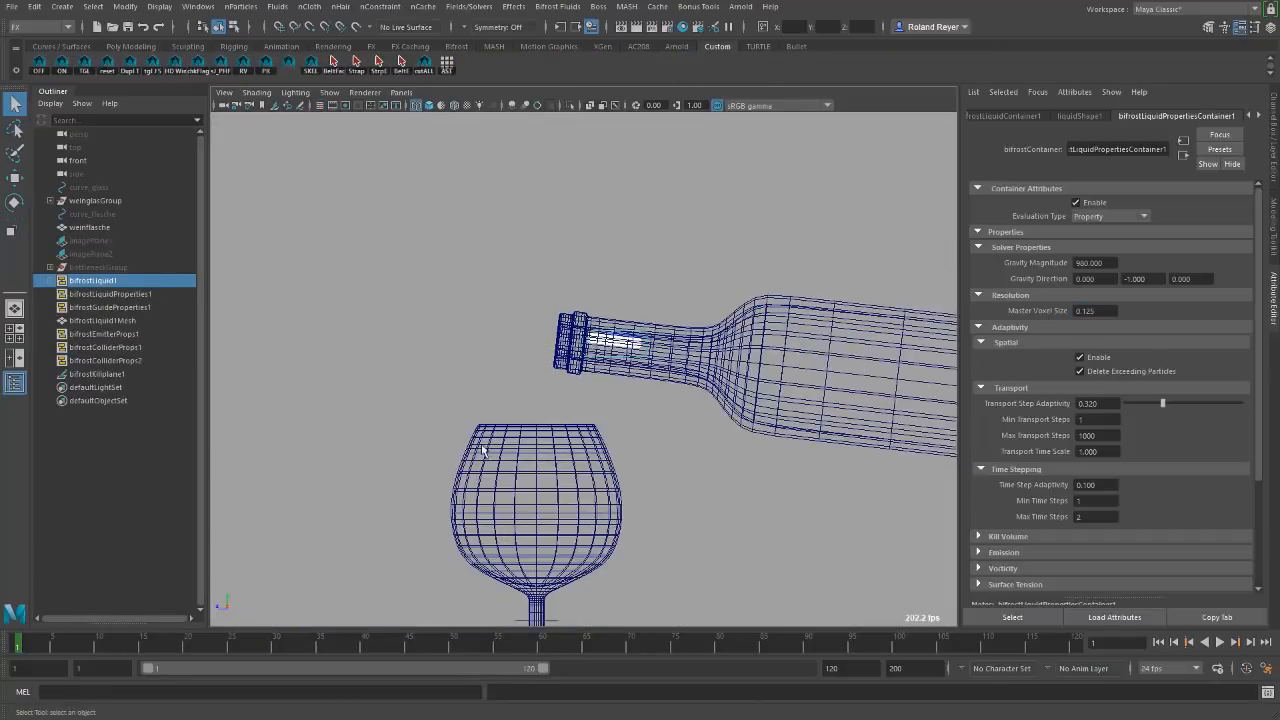
Run the pouring simulation from frame 1 and stop playback at frame 33.
middle_click_drag(704, 482, 688, 351, "alt")
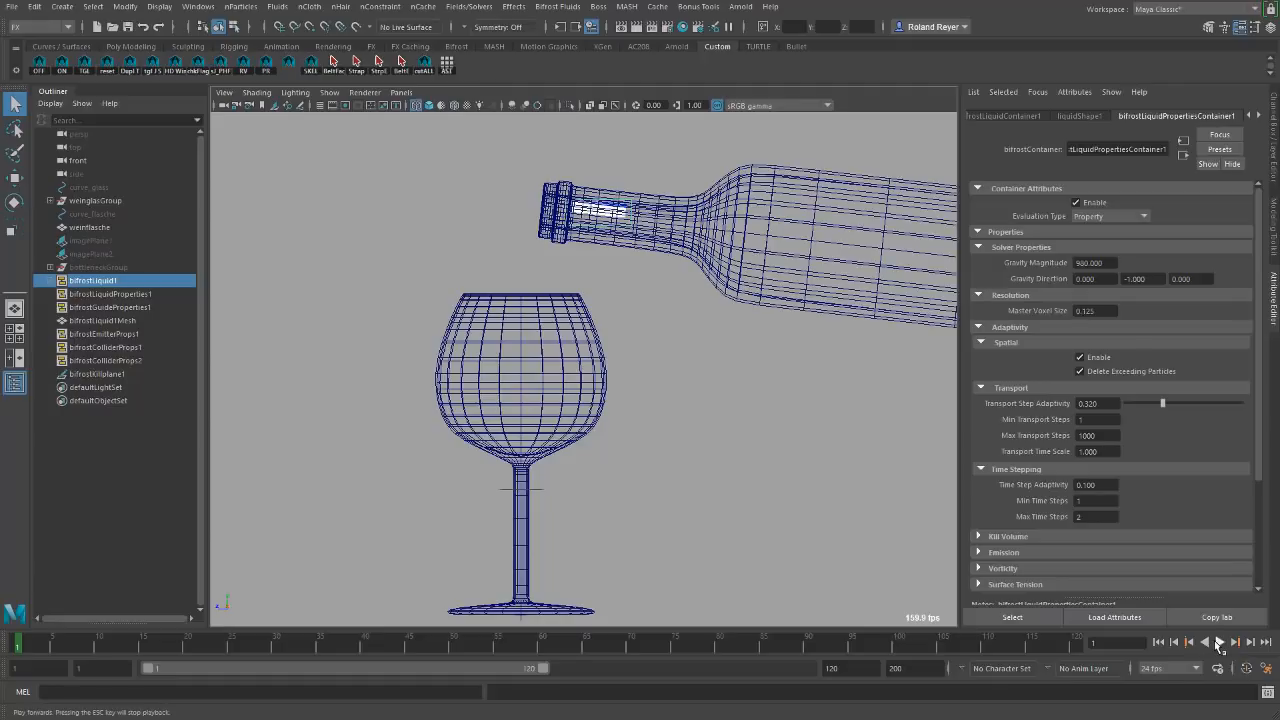
left_click(1219, 642)
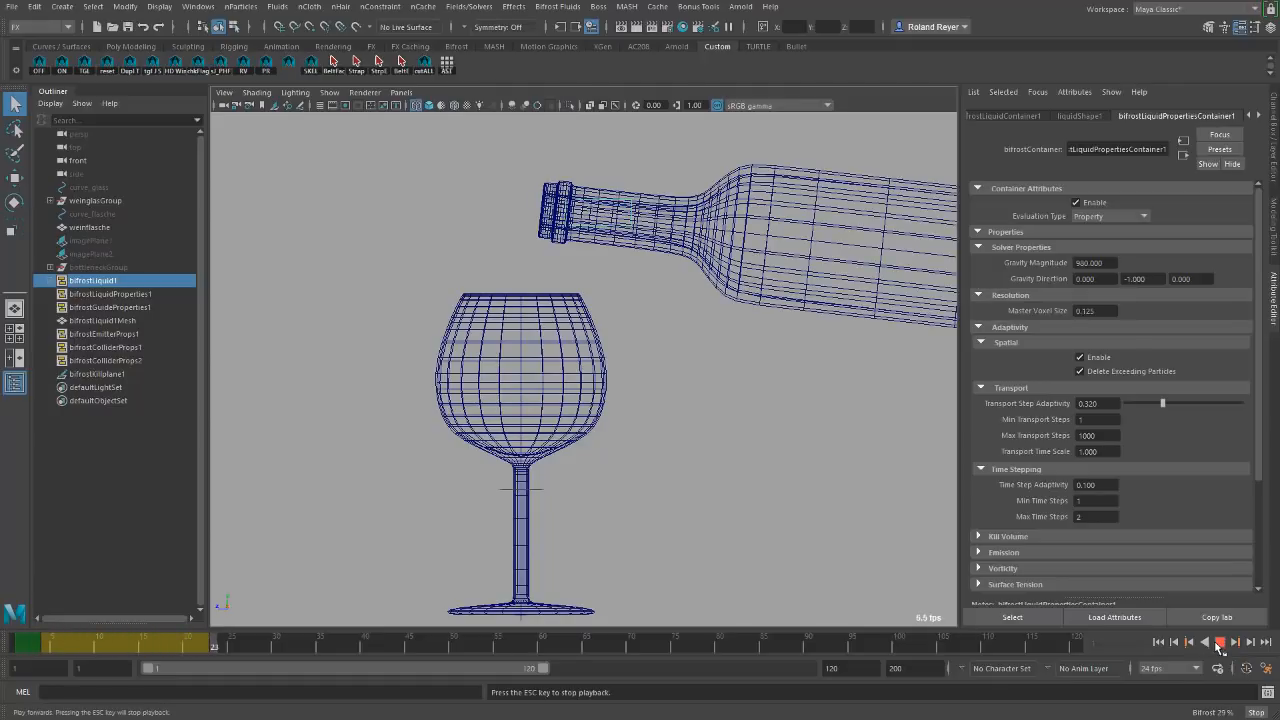
left_click(1219, 643)
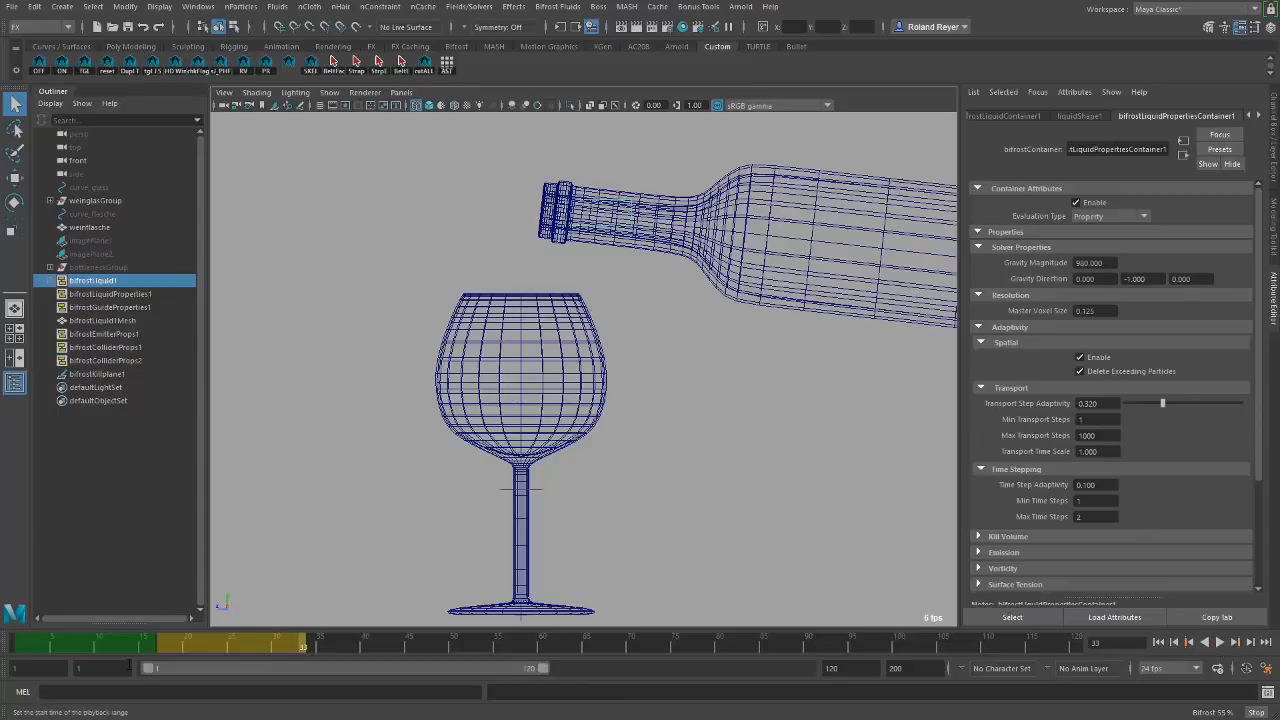
Scrub through the cached frames up to frame 11 to check how the liquid pours and collides with the glass.
left_click_drag(28, 643, 58, 645)
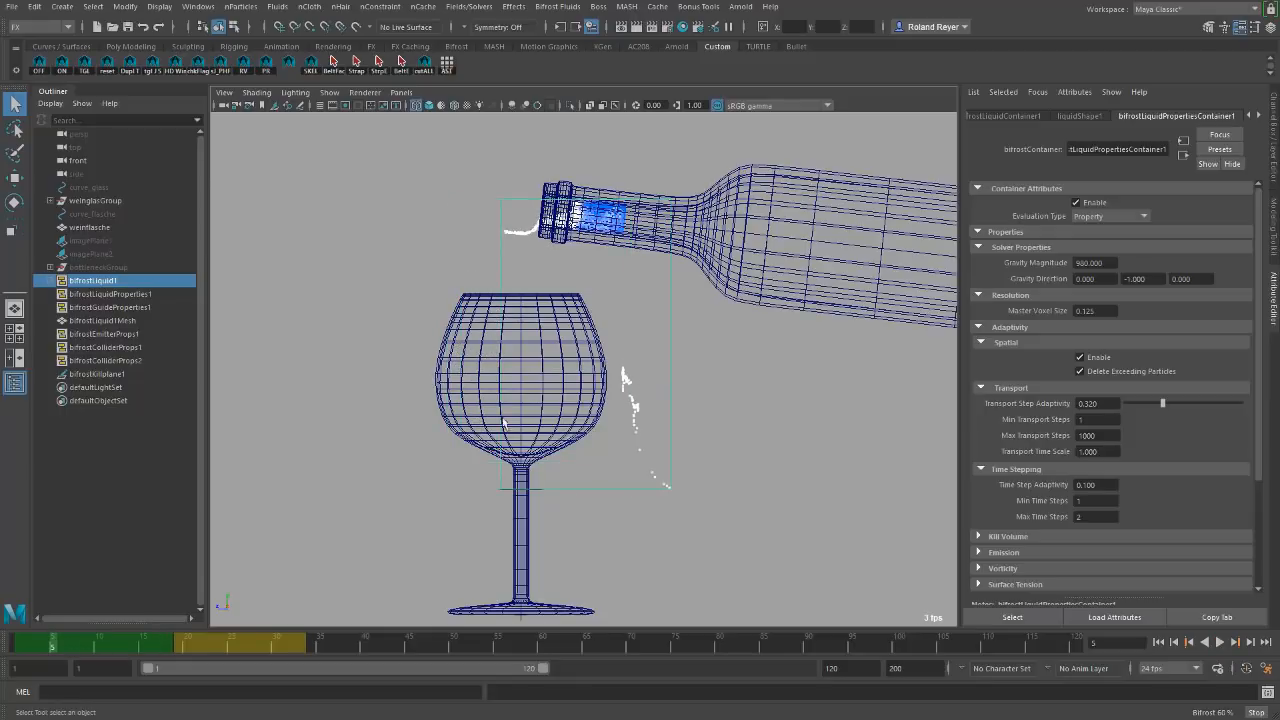
left_click(46, 645)
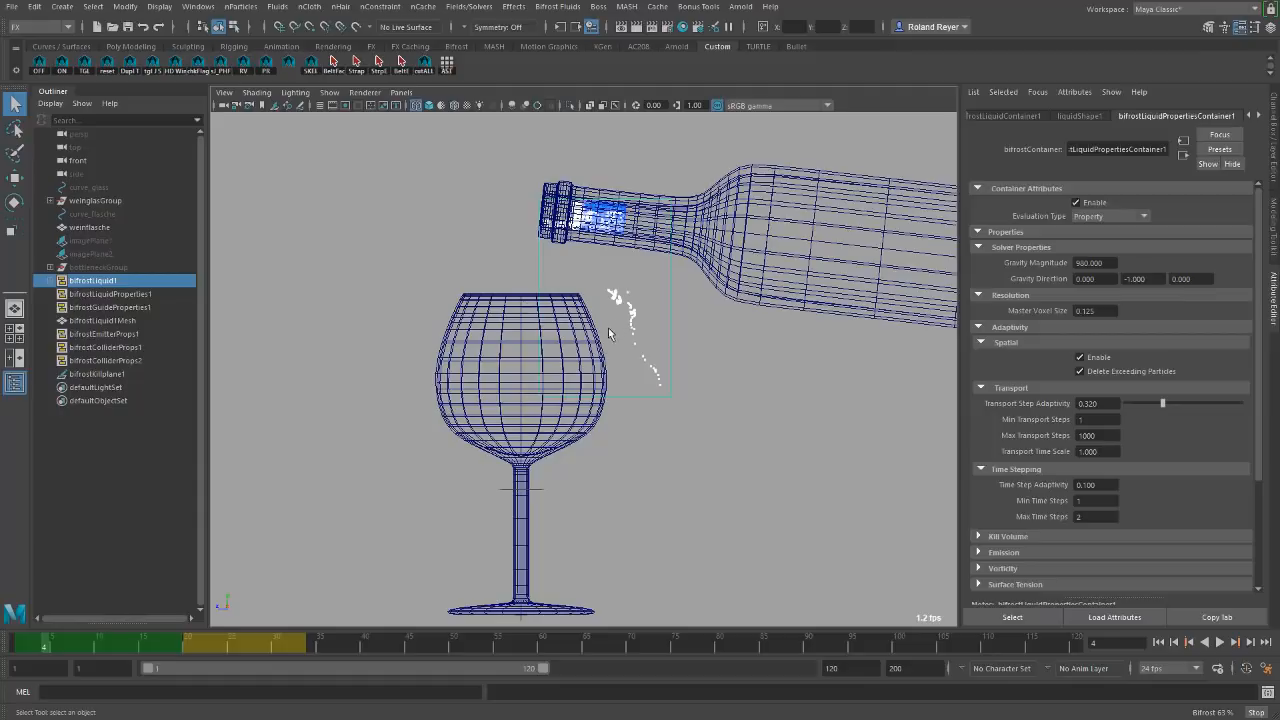
left_click_drag(71, 646, 74, 642)
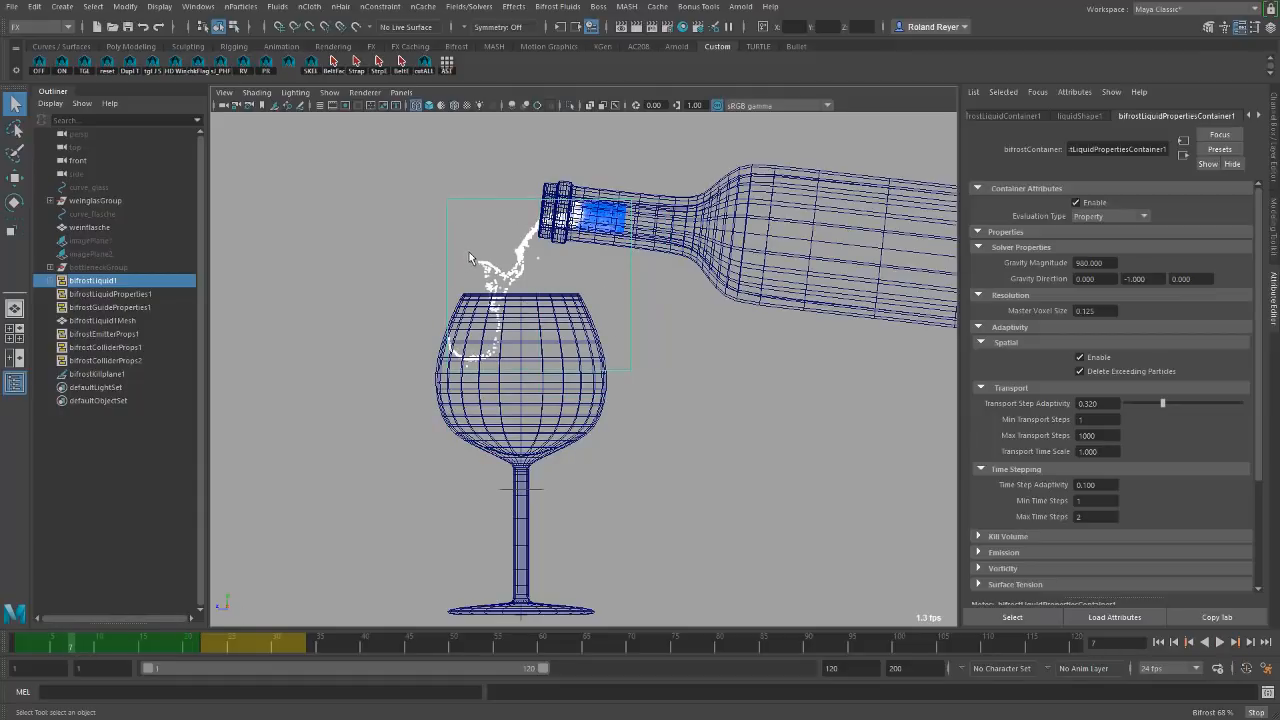
left_click(98, 647)
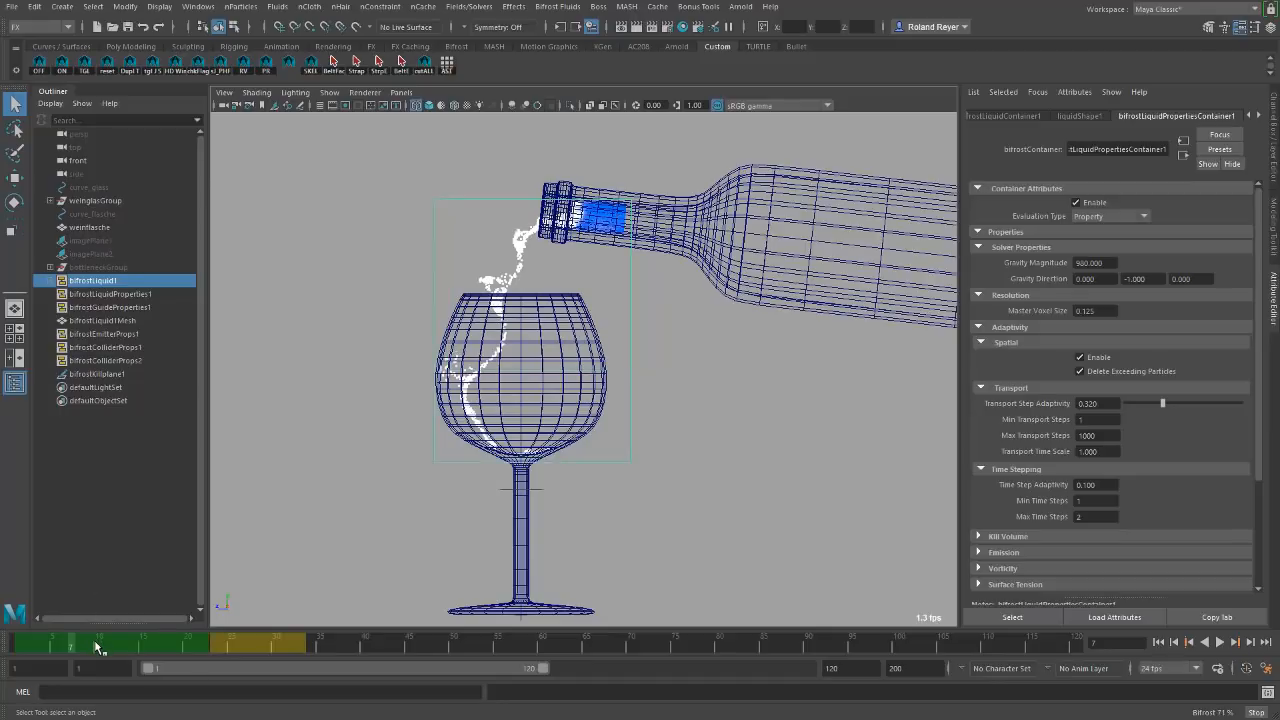
left_click_drag(98, 647, 106, 644)
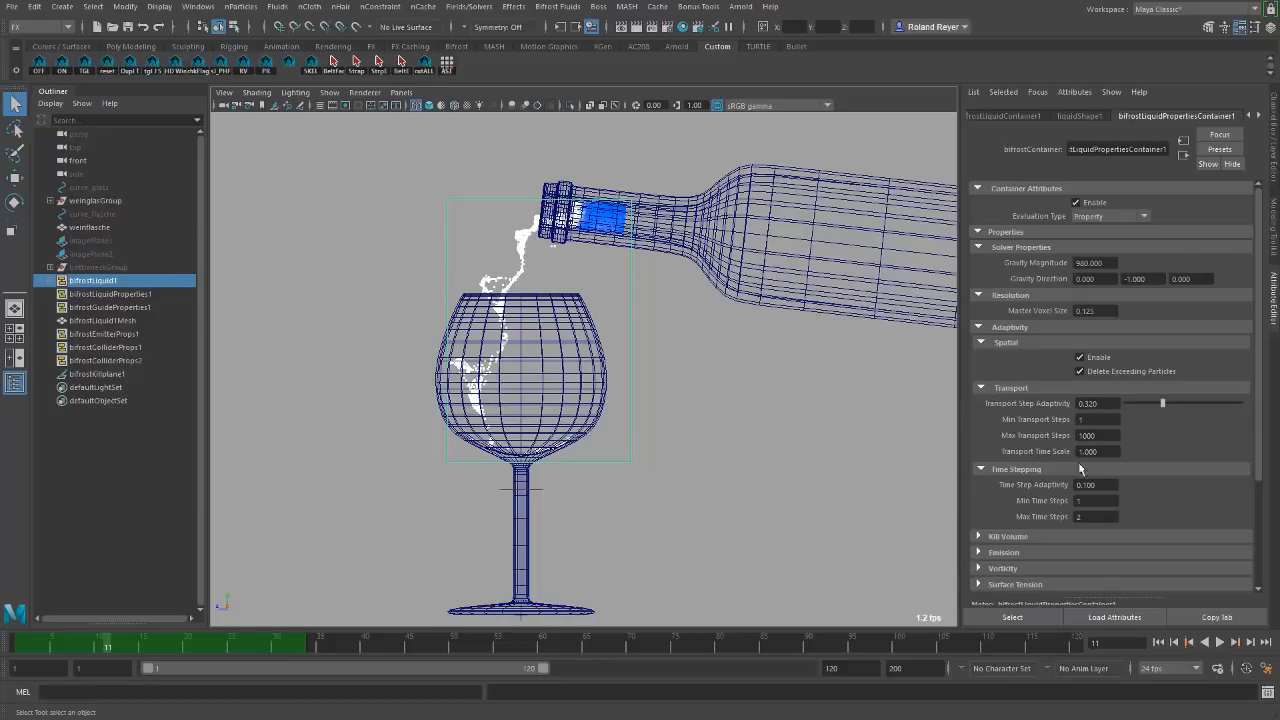
Review the Transport Step Adaptivity and Time Step Adaptivity settings and scrub the simulation to examine the adaptivity's effect.
left_click(1098, 403)
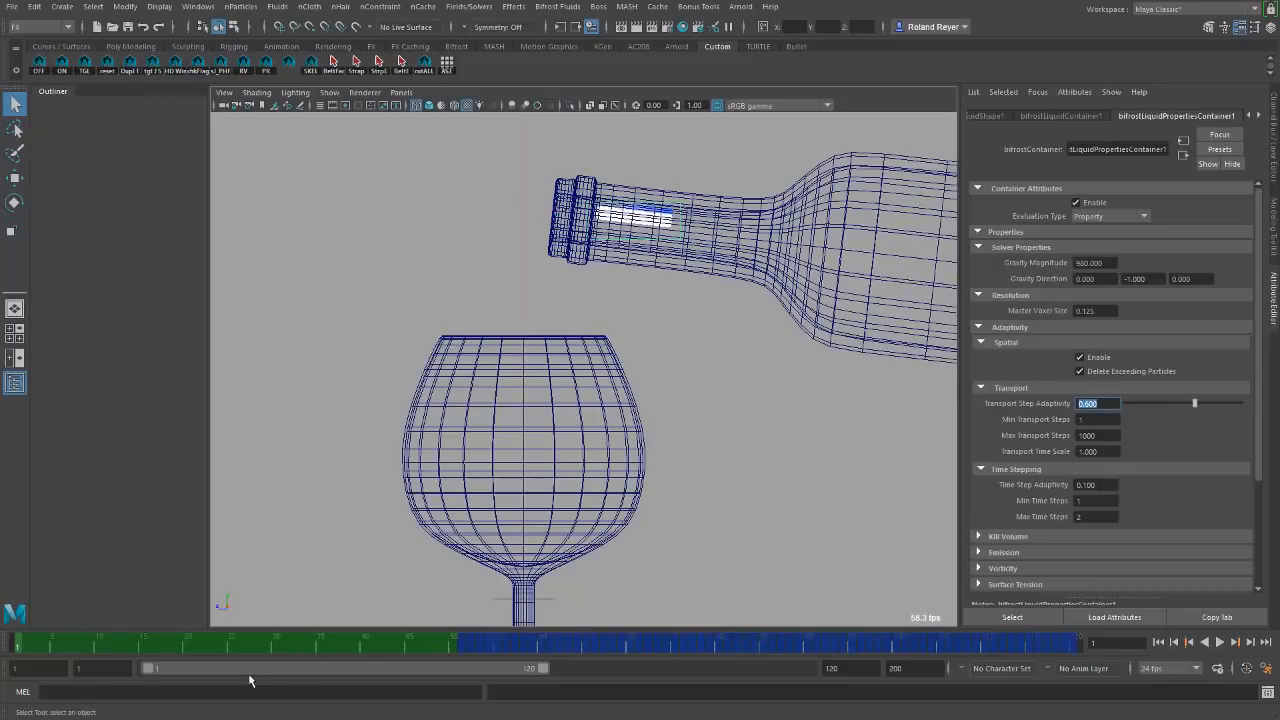
mouse_move(17, 649)
left_mouse_down()
mouse_move(103, 659)
mouse_move(157, 688)
mouse_move(134, 686)
left_mouse_up()
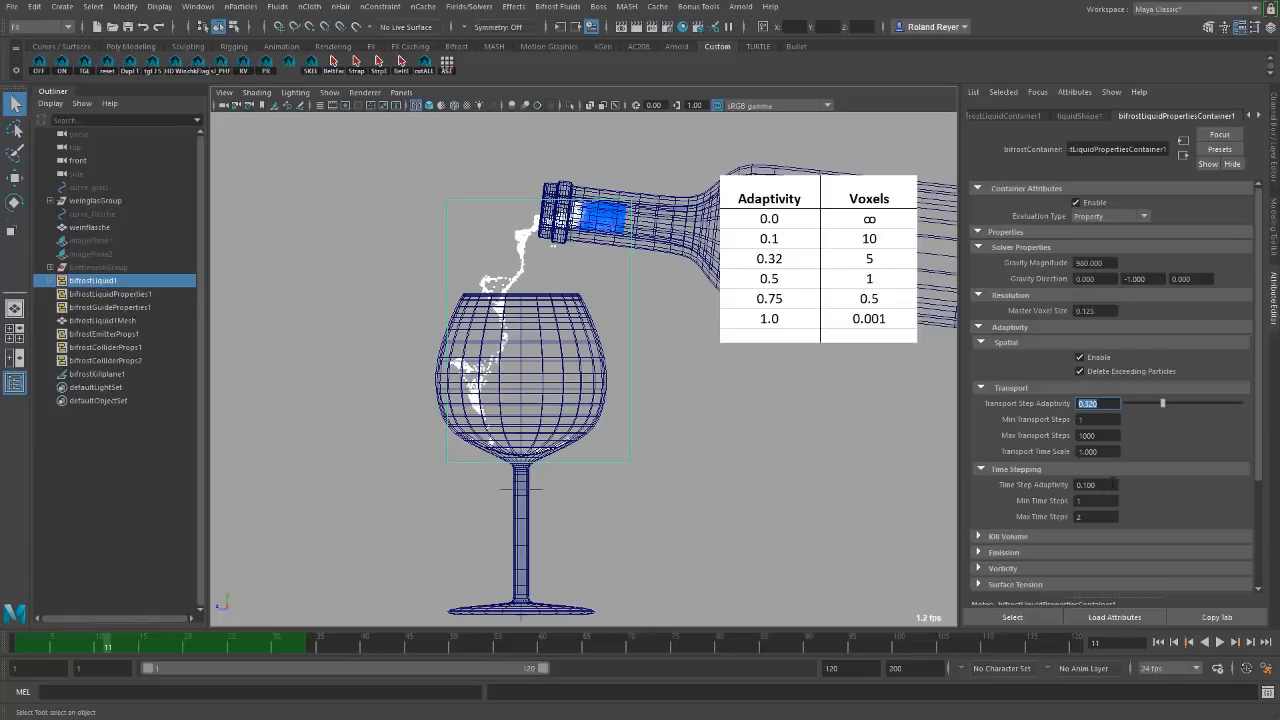
left_click(1086, 485)
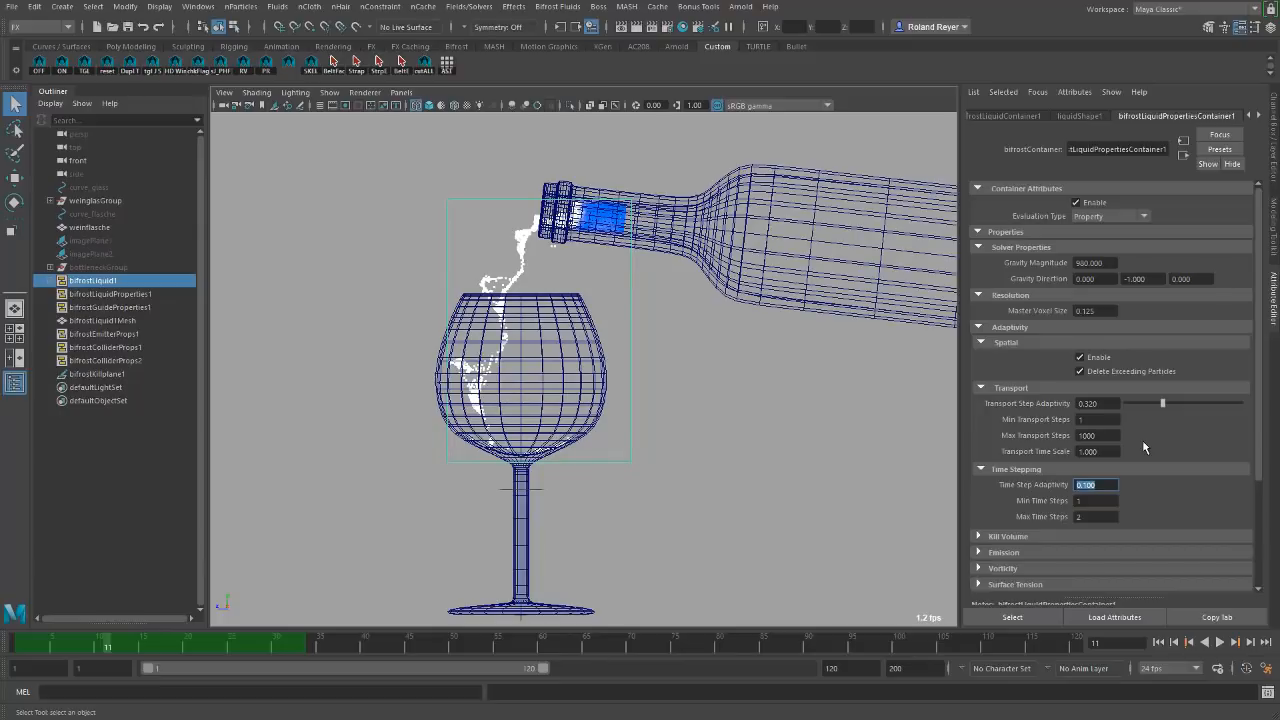
Turn on the Numeric particle display in liquidShape1 to show velocity values on the liquid.
left_click(1086, 117)
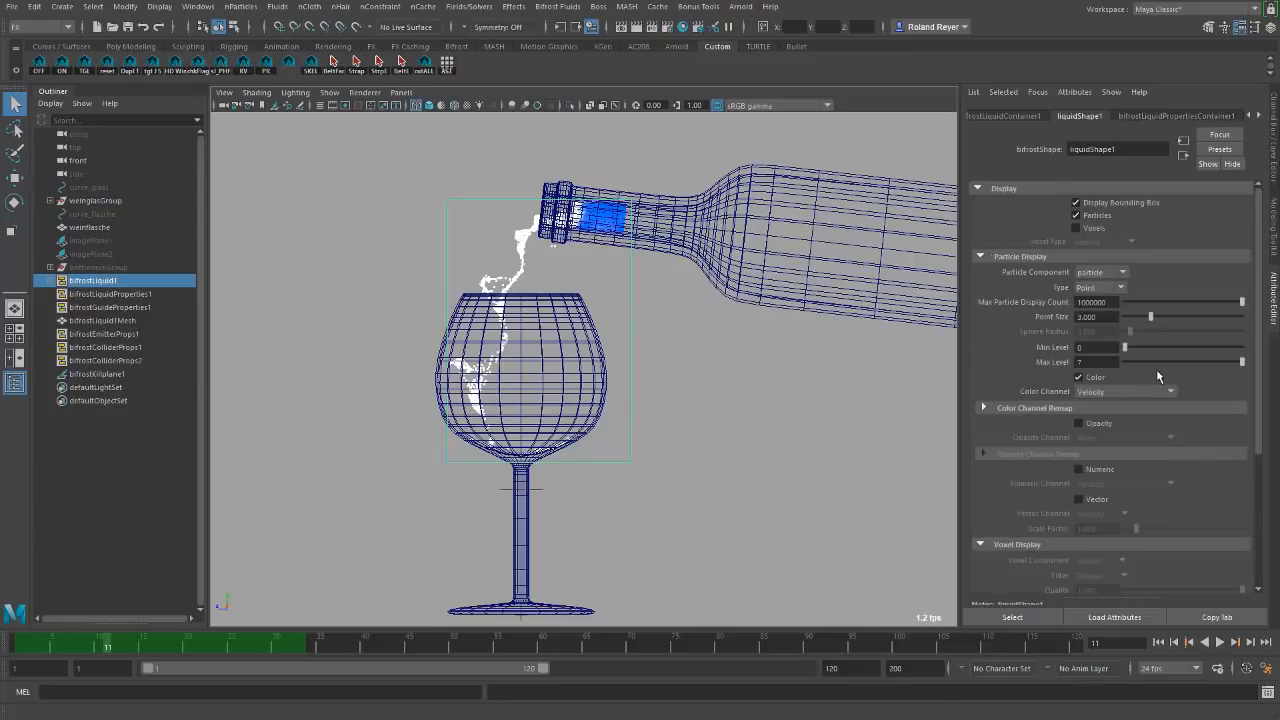
left_click(1078, 469)
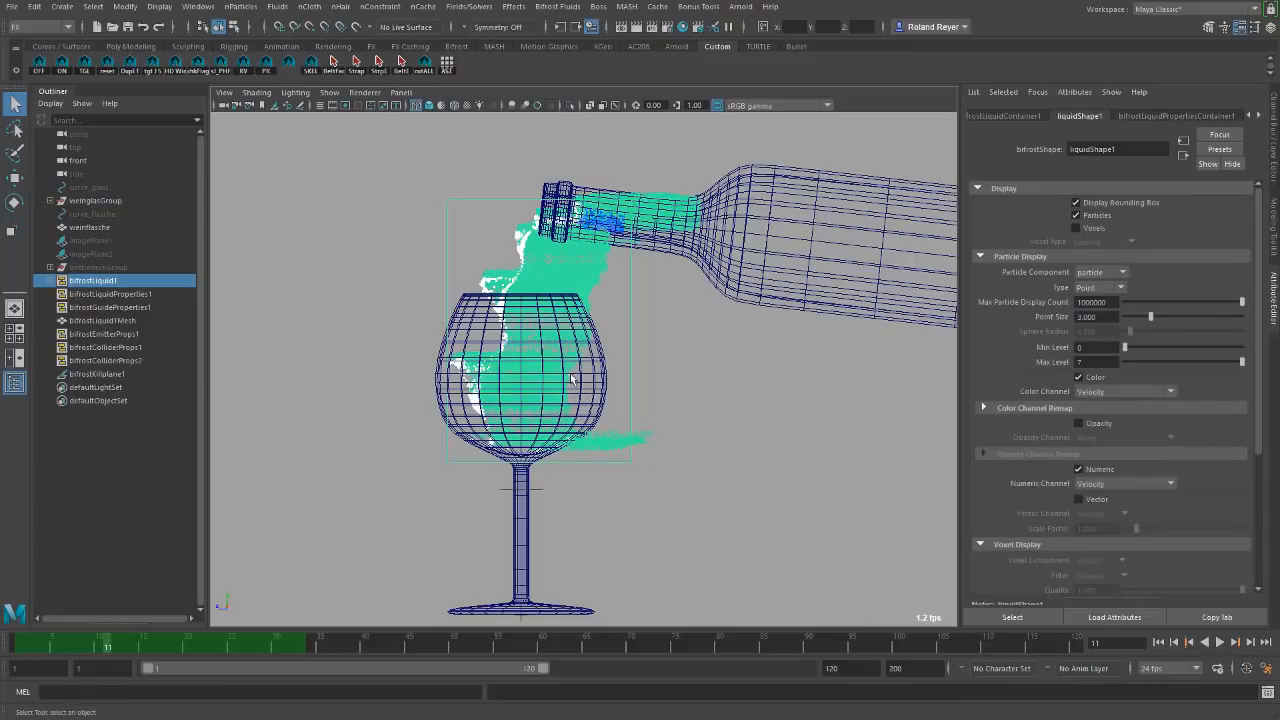
Examine the numeric velocity values on individual liquid particles up close, including where the stream hits the glass.
middle_click_drag(570, 374, 700, 441, "alt")
mouse_move(700, 441)
right_mouse_down("alt")
mouse_move(750, 400)
mouse_move(820, 385)
right_mouse_up("alt")
middle_click_drag(820, 385, 706, 463, "alt")
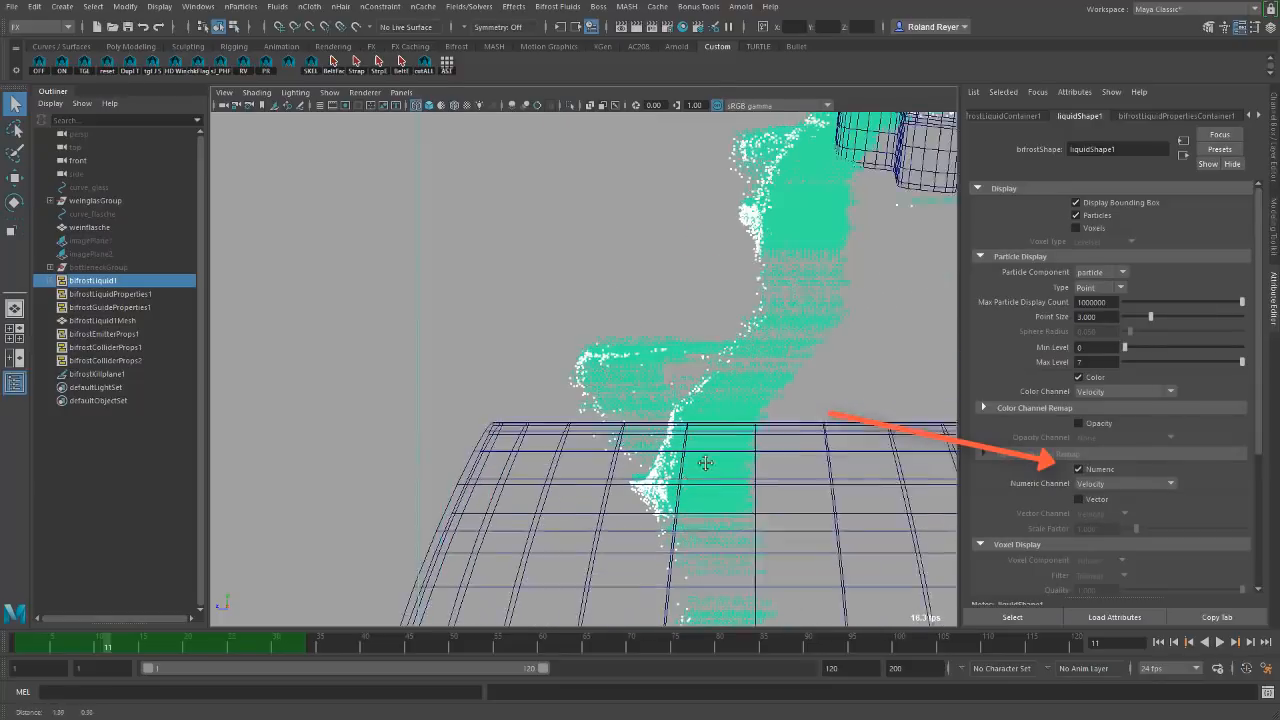
mouse_move(706, 463)
right_mouse_down("alt")
mouse_move(806, 469)
mouse_move(932, 430)
right_mouse_up("alt")
middle_click_drag(820, 406, 630, 403, "alt")
right_click_drag(630, 403, 863, 477, "alt")
right_click_drag(778, 432, 763, 474, "alt")
middle_click_drag(743, 426, 736, 415, "alt")
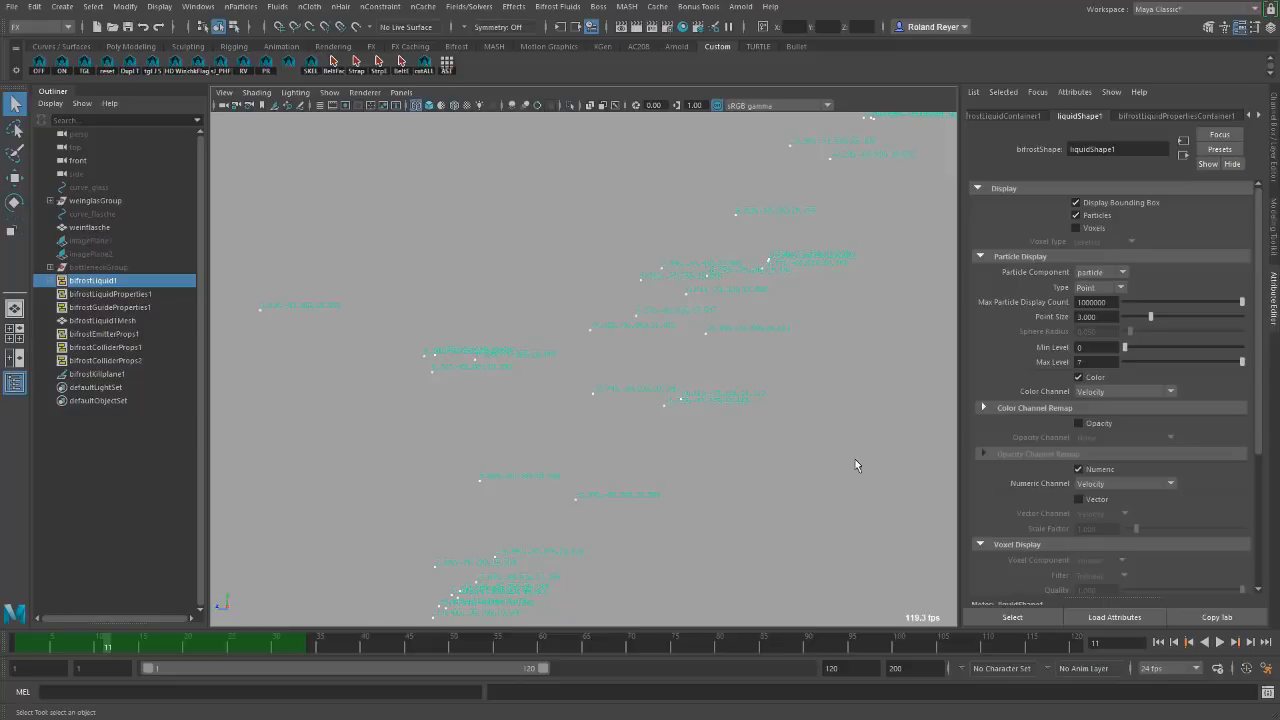
right_click_drag(851, 465, 673, 479, "alt")
middle_click_drag(749, 474, 745, 450, "alt")
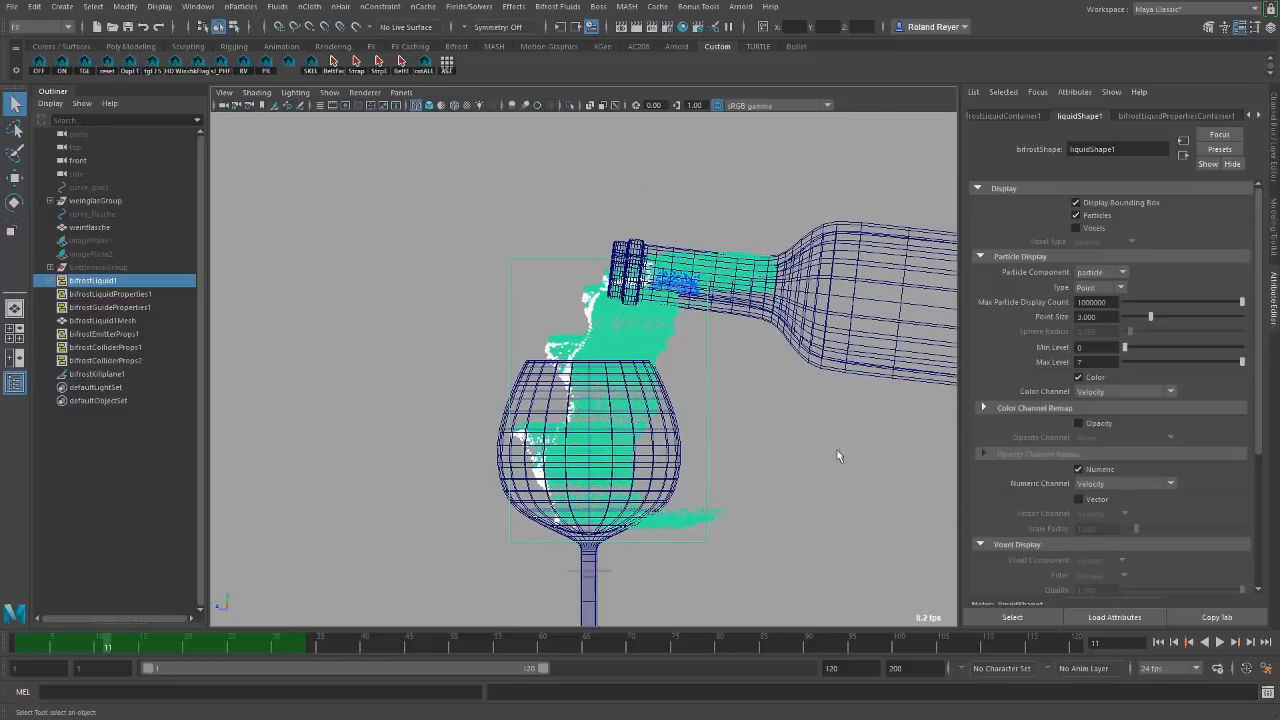
Turn off the liquid's Numeric particle display and set the Time Step Adaptivity to 0.32.
left_click(1087, 470)
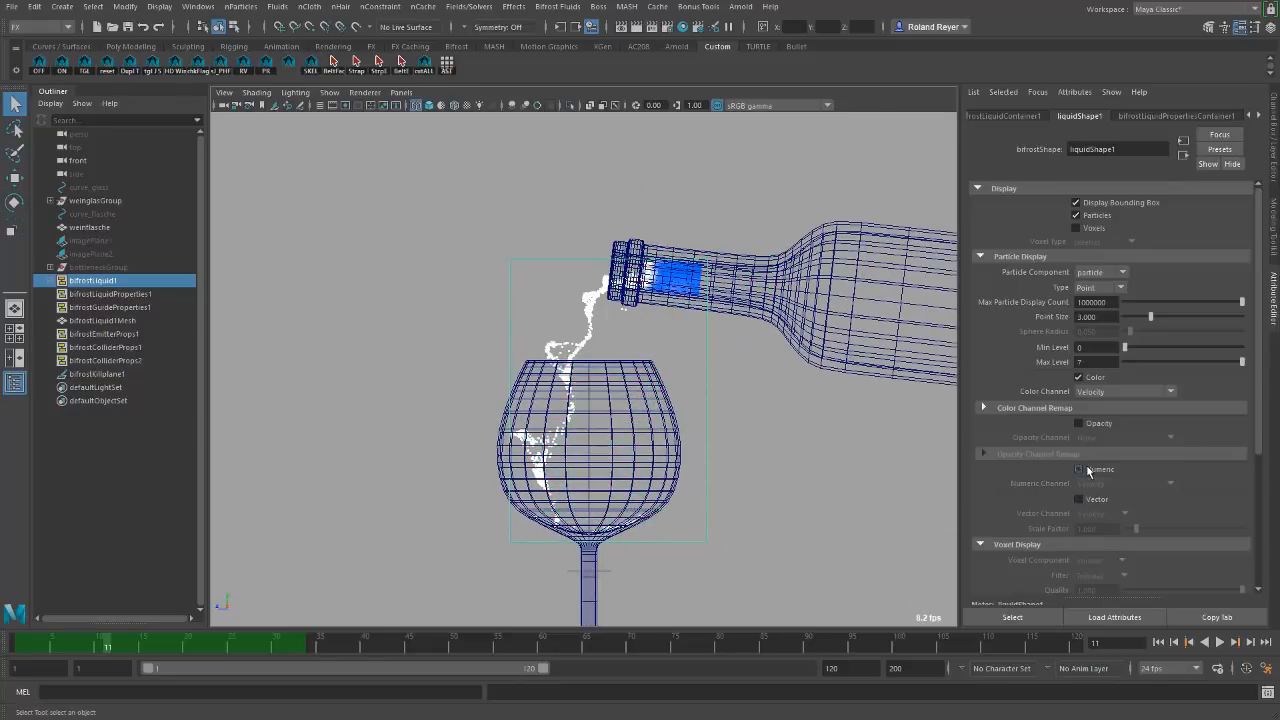
left_click(1190, 116)
left_click_drag(1106, 485, 1031, 493)
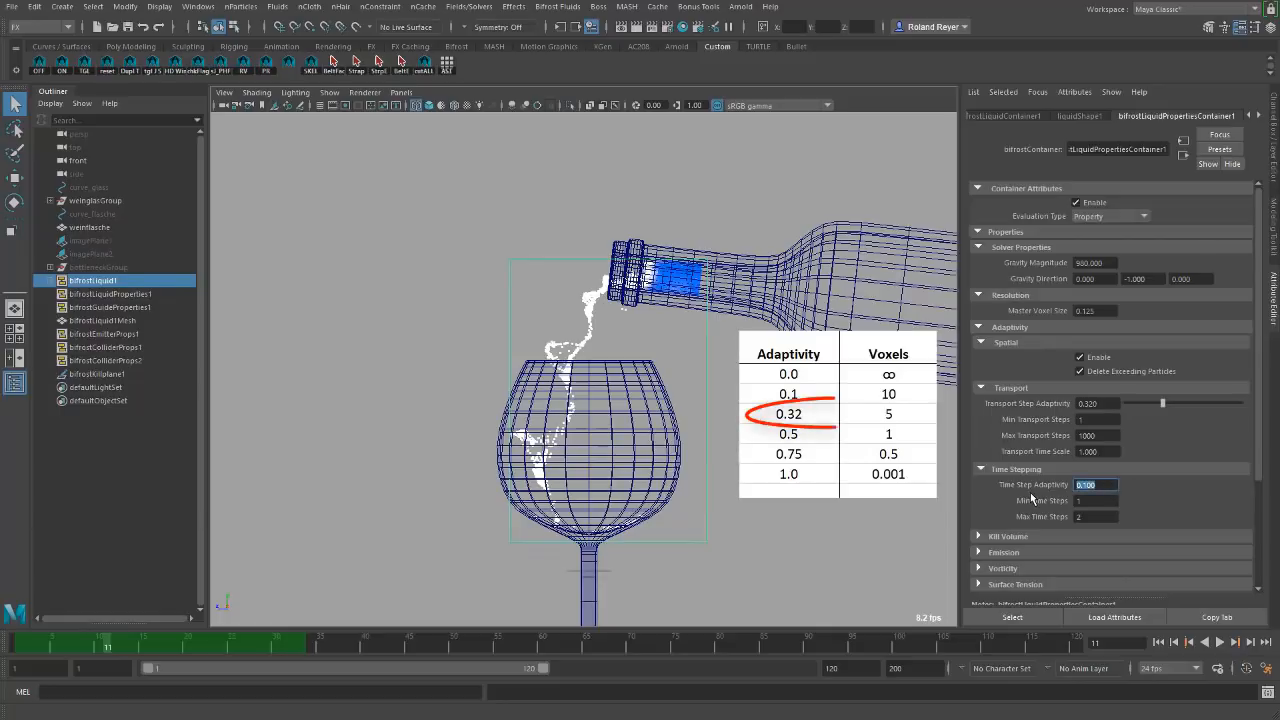
type("0.32")
key("Return")
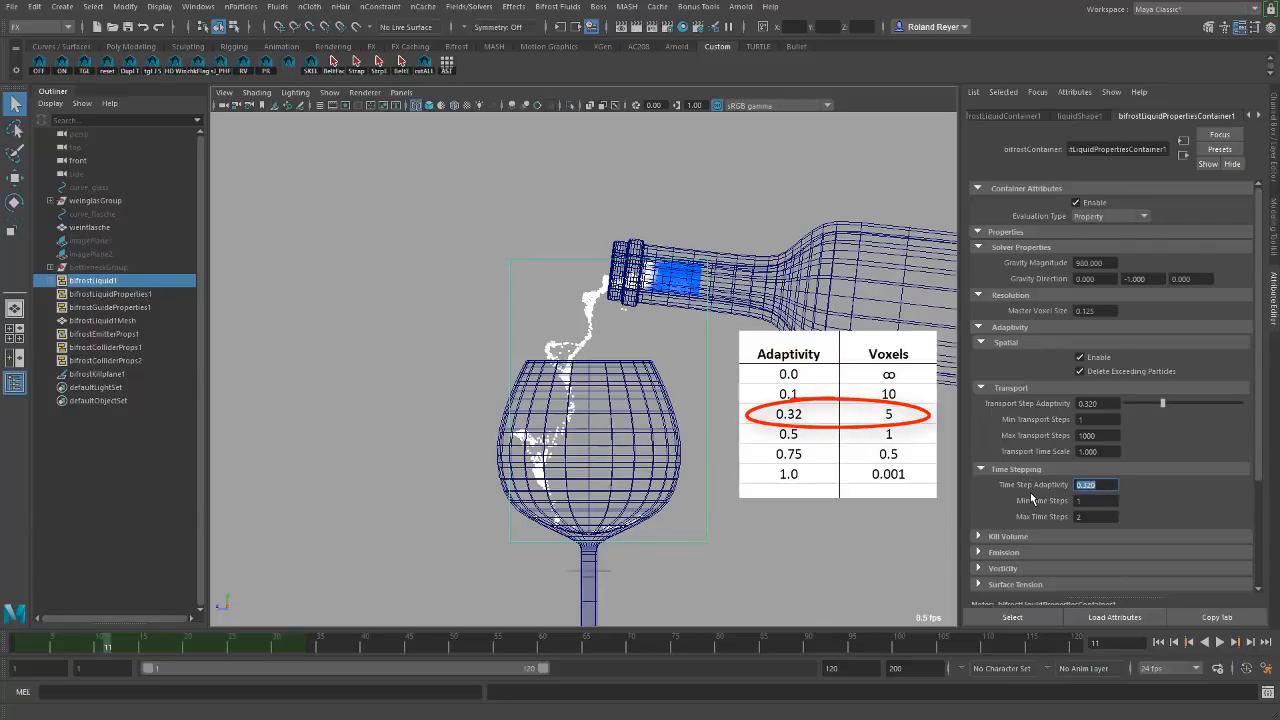
Set the liquid's Max Time Steps to 30.
middle_click_drag(900, 472, 853, 436, "alt")
left_click_drag(1092, 517, 1047, 517)
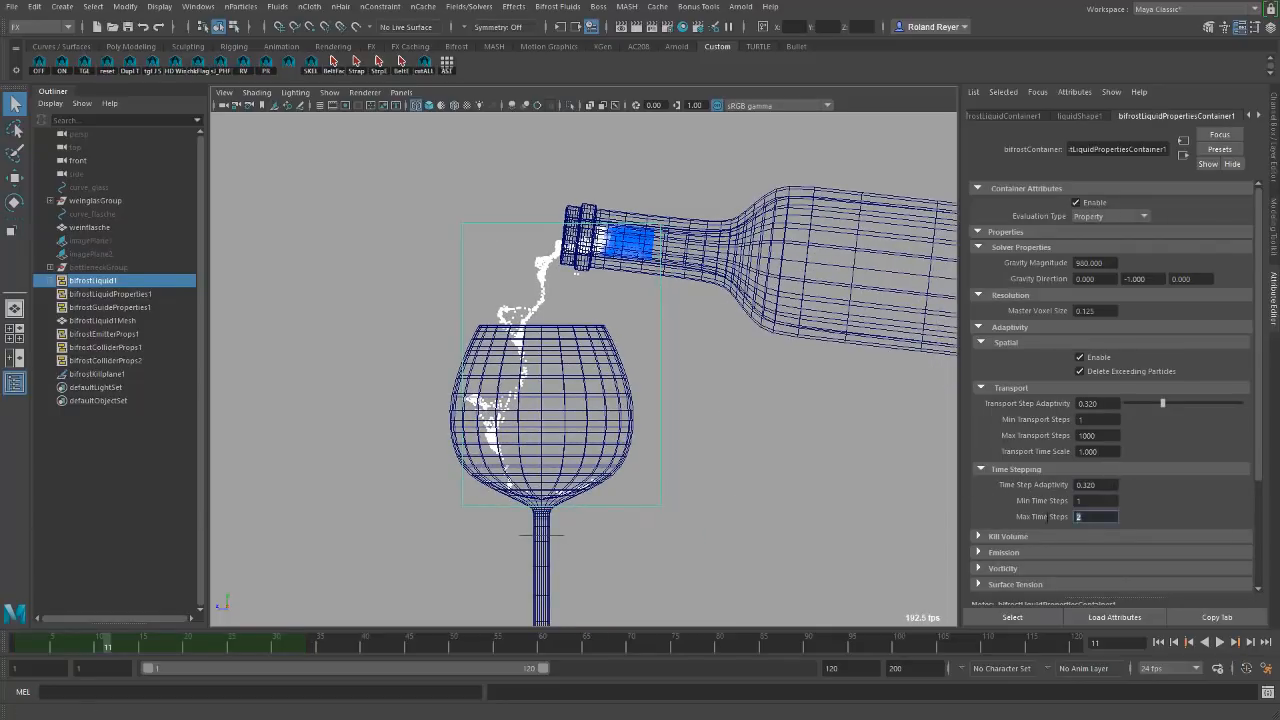
type("30")
key("Return")
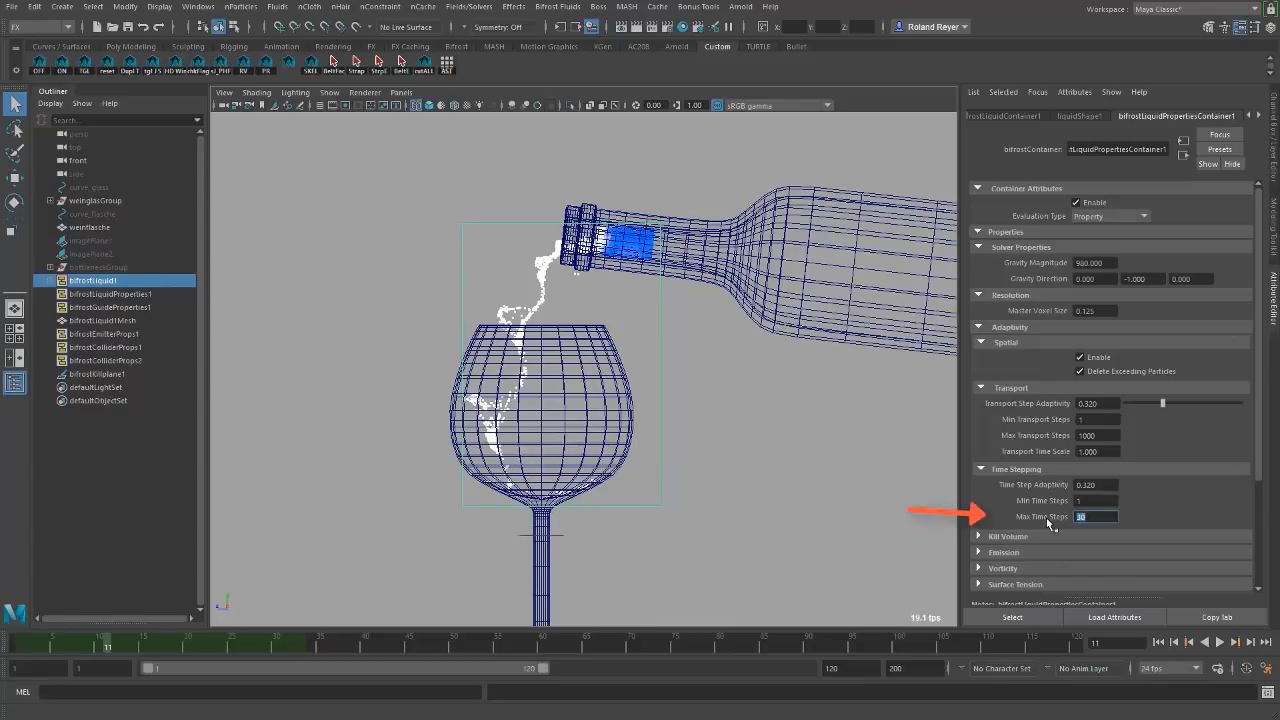
Rerun the simulation from frame 1, stop playback at frame 12 and scrub the cached frames to check the Bifrost step count.
left_click(1159, 642)
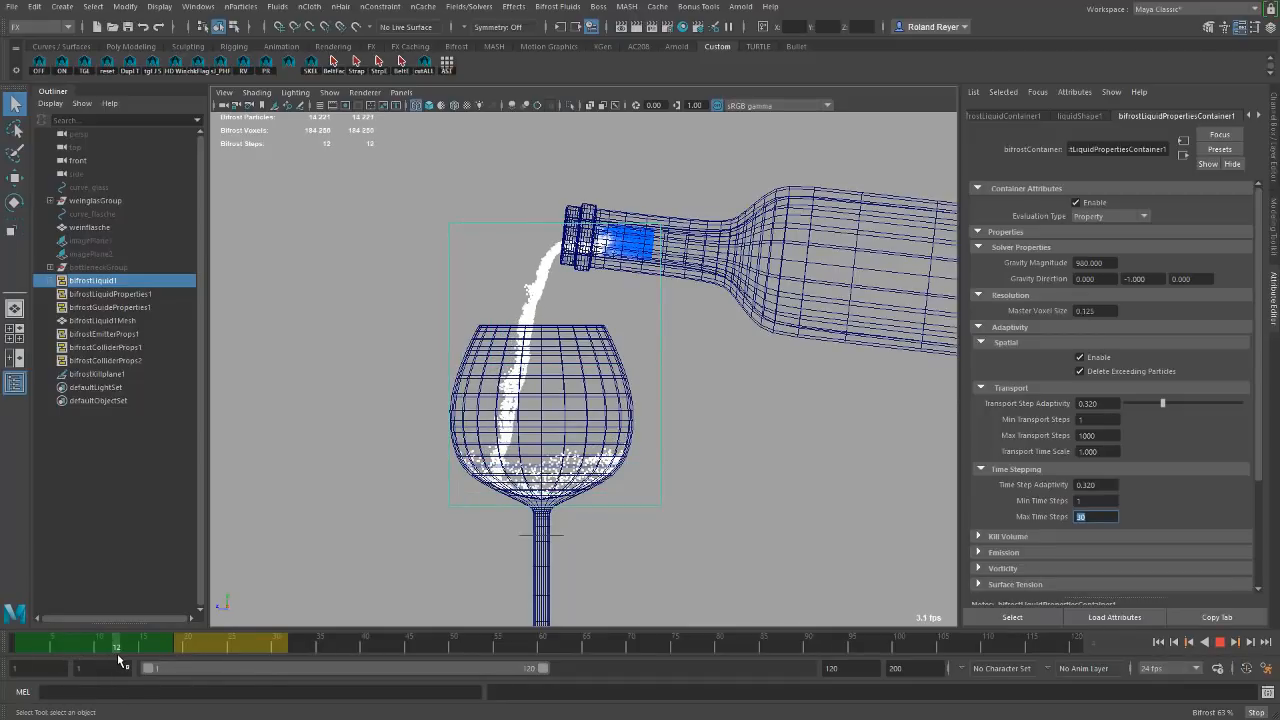
key("Escape")
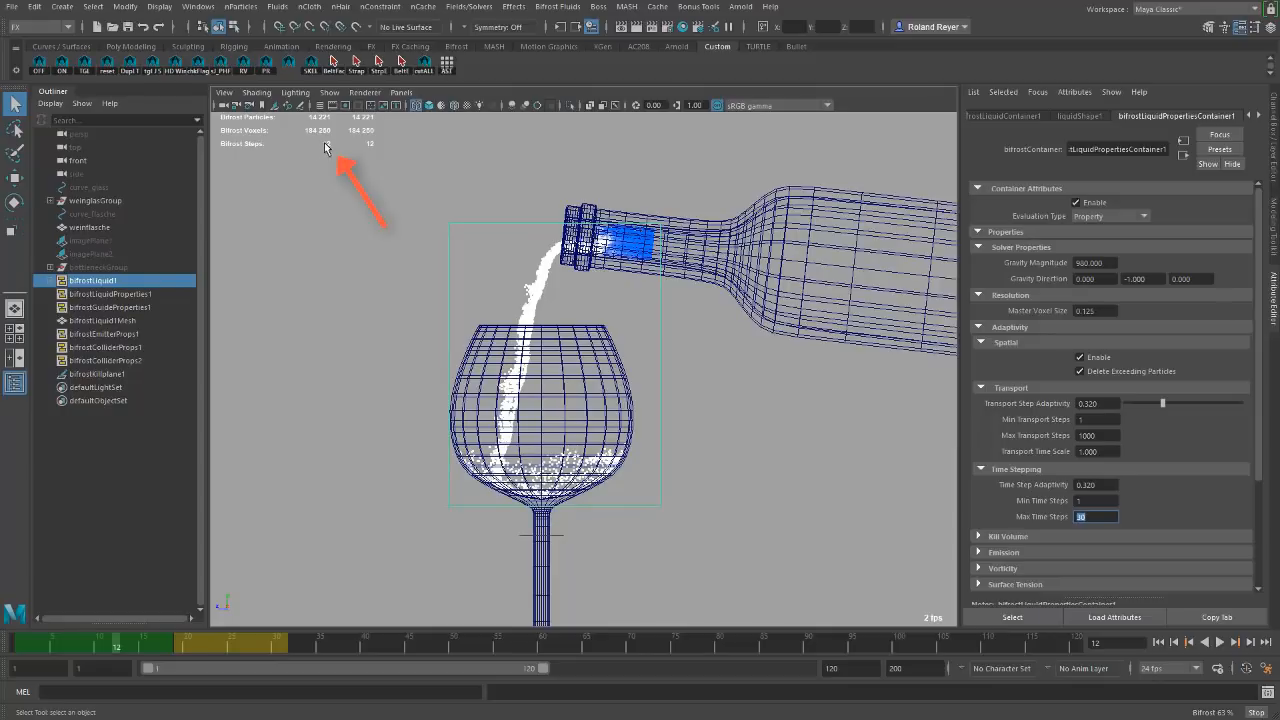
left_click_drag(122, 643, 160, 644)
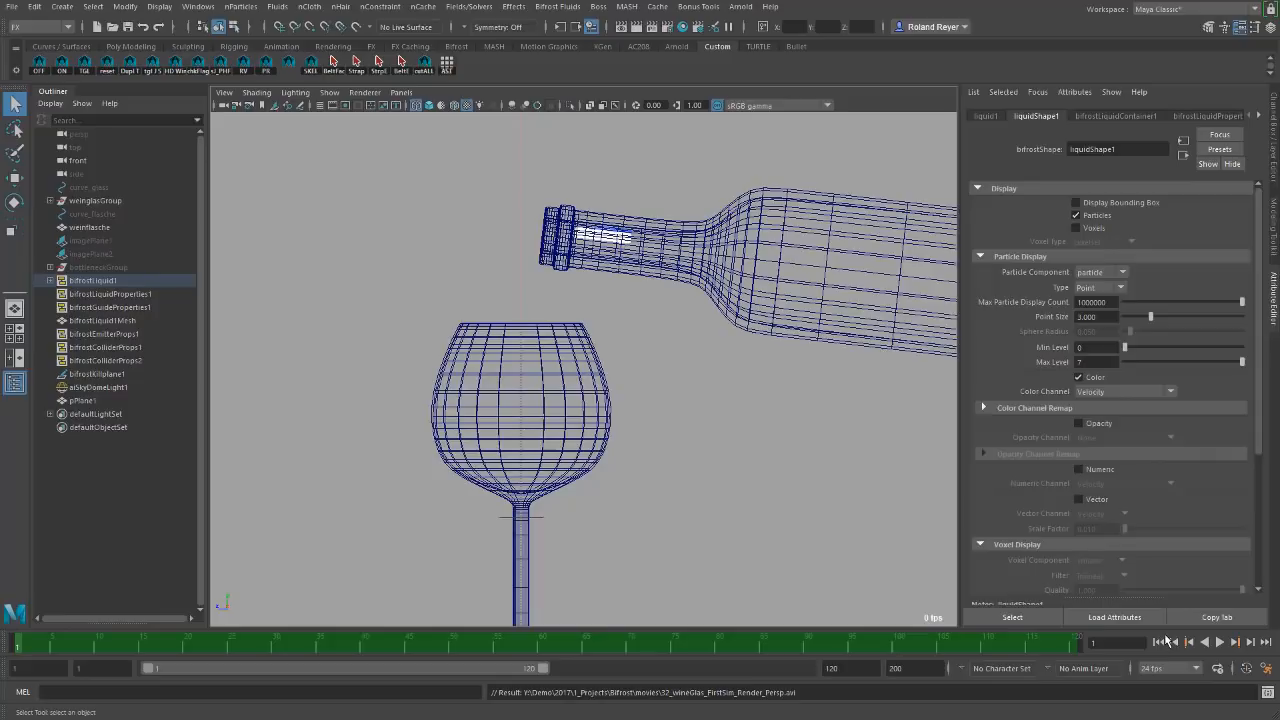
Play the fully cached wine simulation in the front view, then replay it from frame 1 in the perspective view.
left_click(1221, 643)
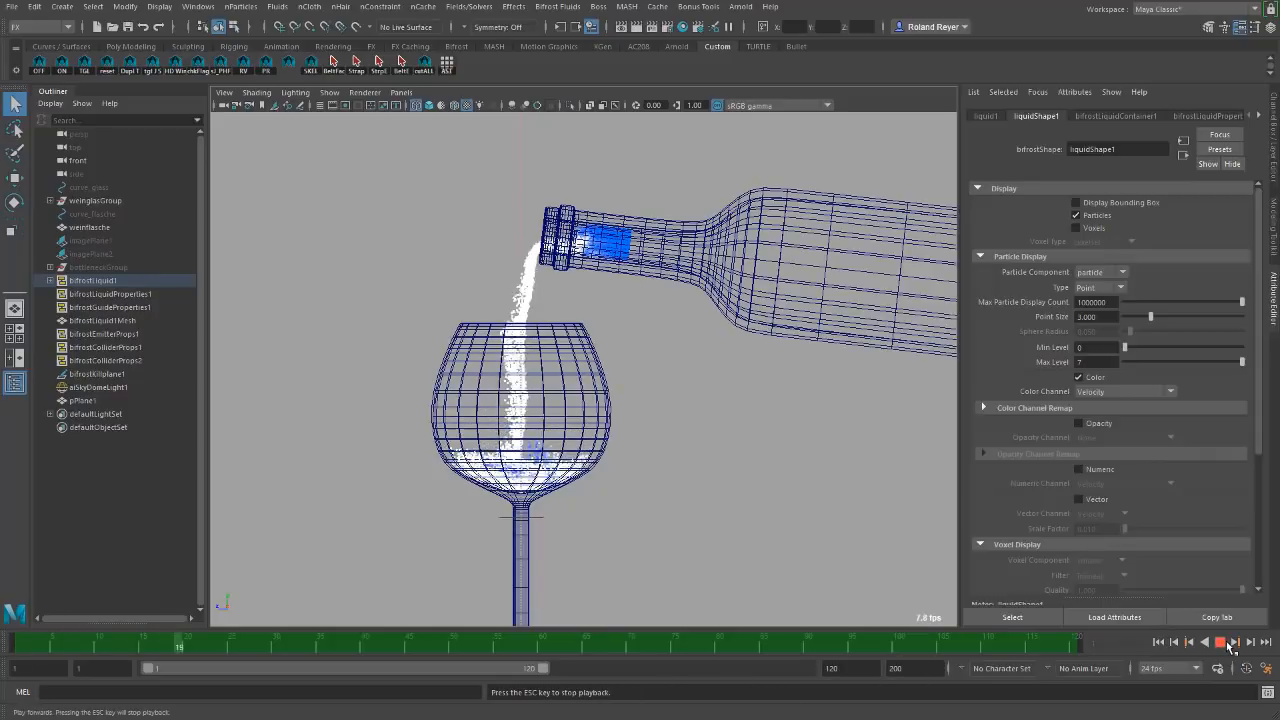
left_click(1221, 643)
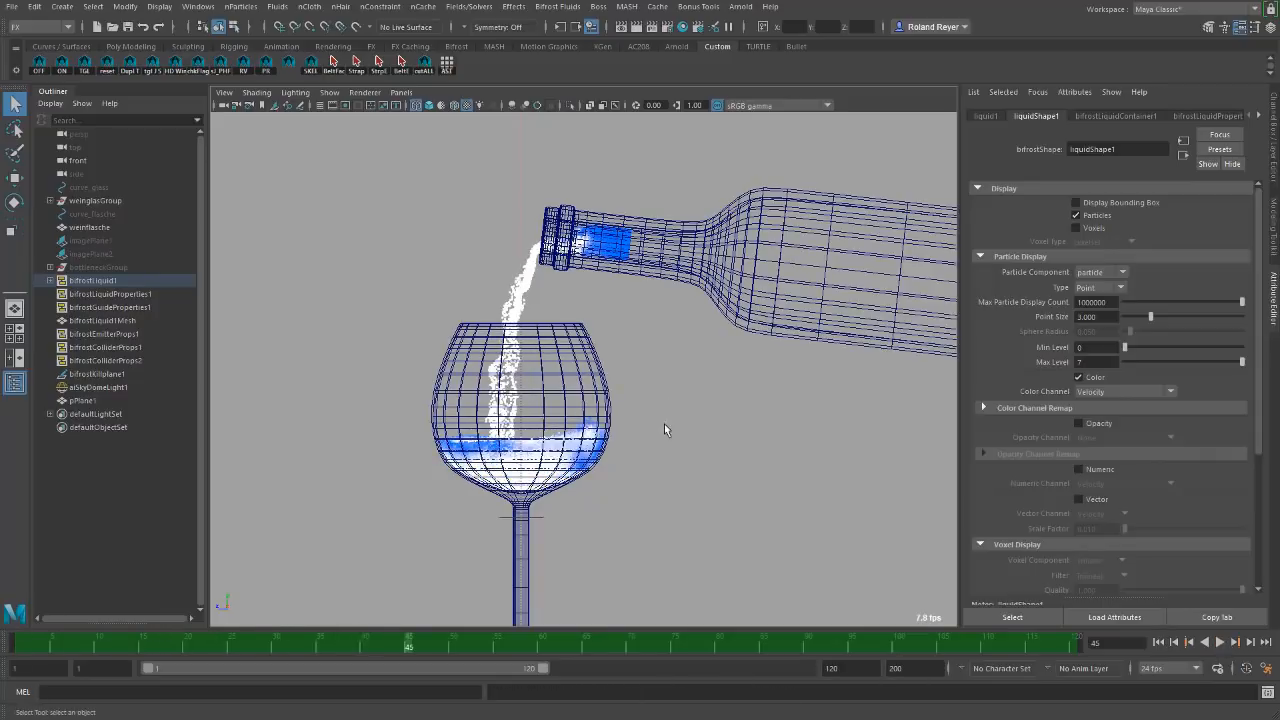
key("space")
left_click_drag(672, 415, 667, 326)
left_click(1158, 643)
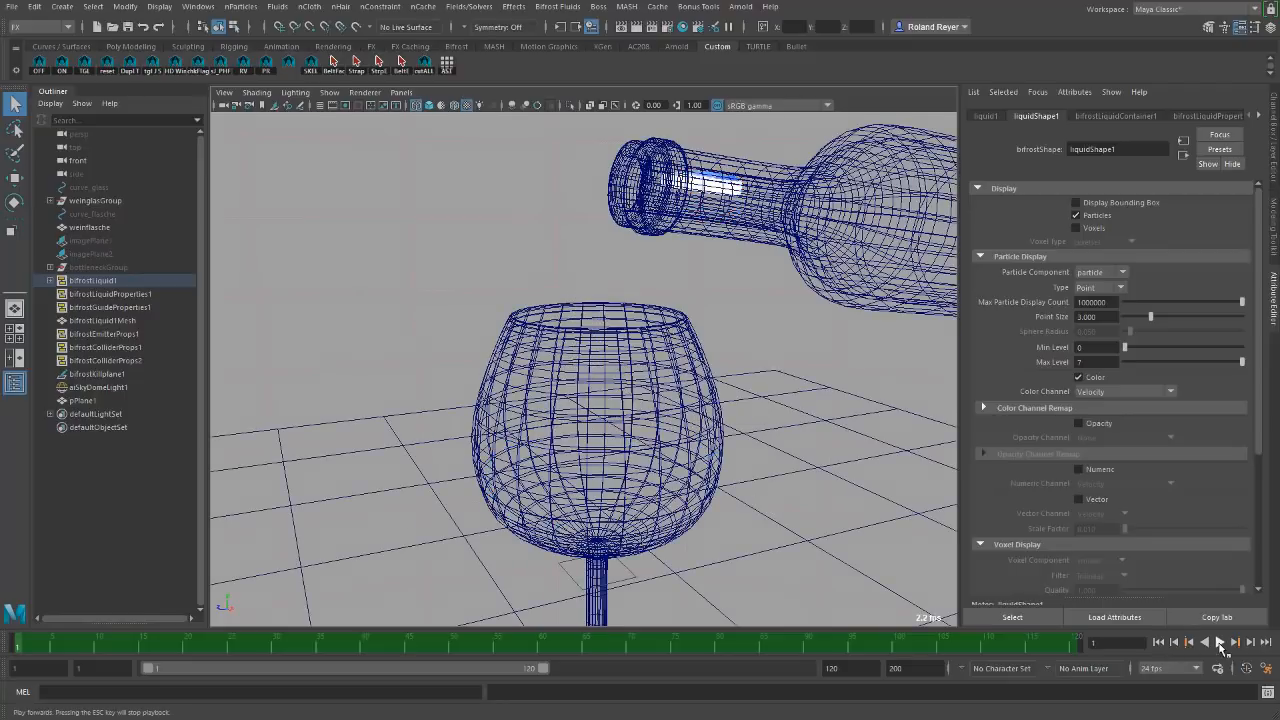
left_click(1221, 644)
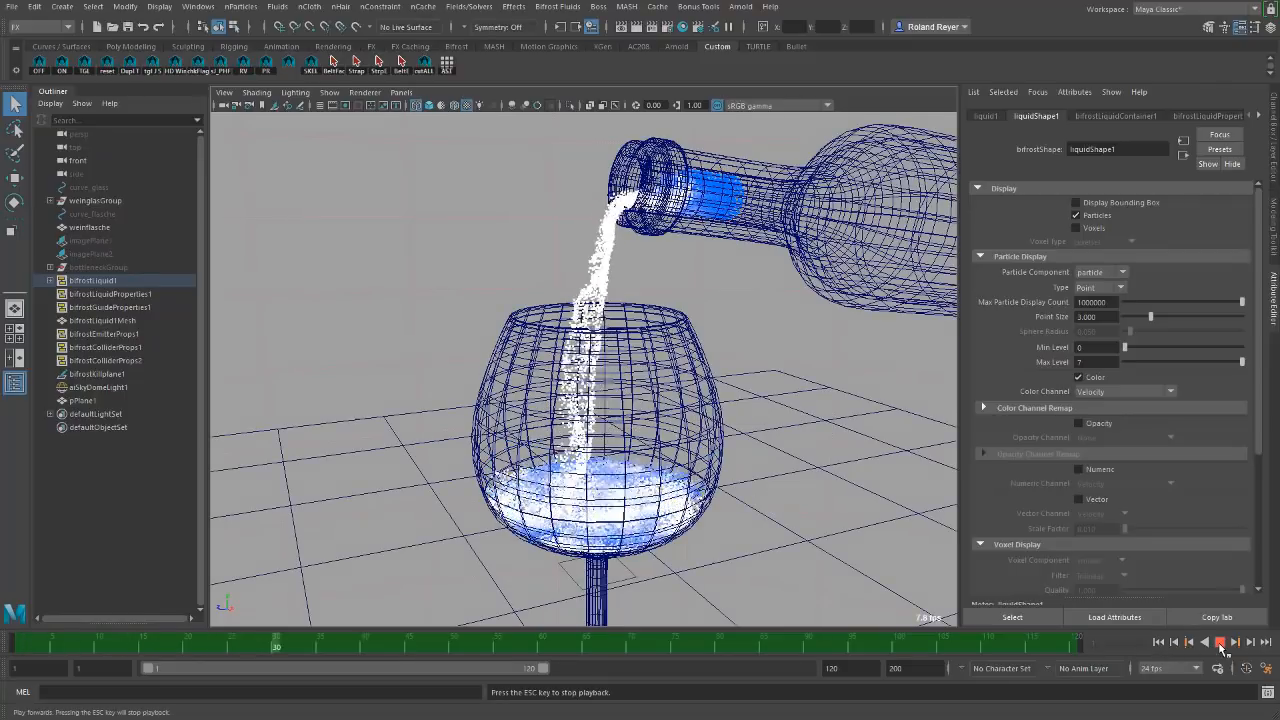
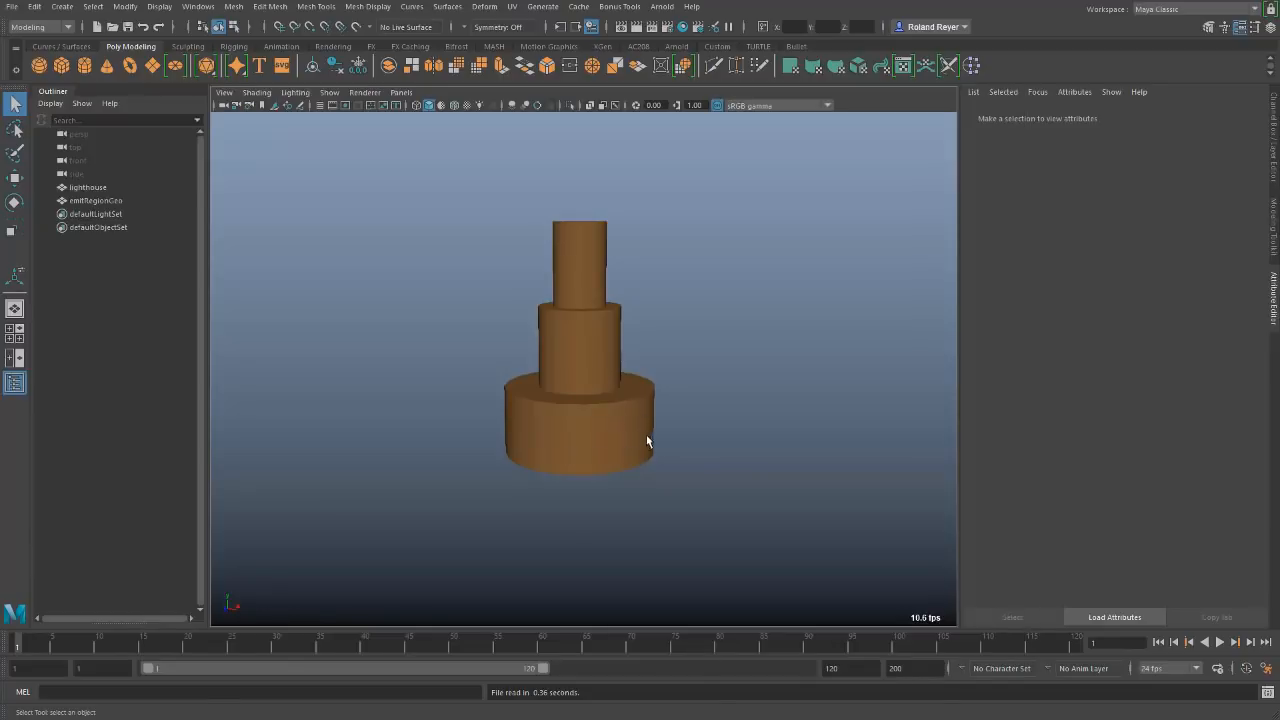
Select the lighthouse mesh and check its size and placement against the temporarily displayed grid.
left_click(649, 437)
mouse_move(718, 434)
left_mouse_down("alt")
mouse_move(717, 494)
mouse_move(700, 466)
mouse_move(717, 431)
mouse_move(728, 445)
left_mouse_up("alt")
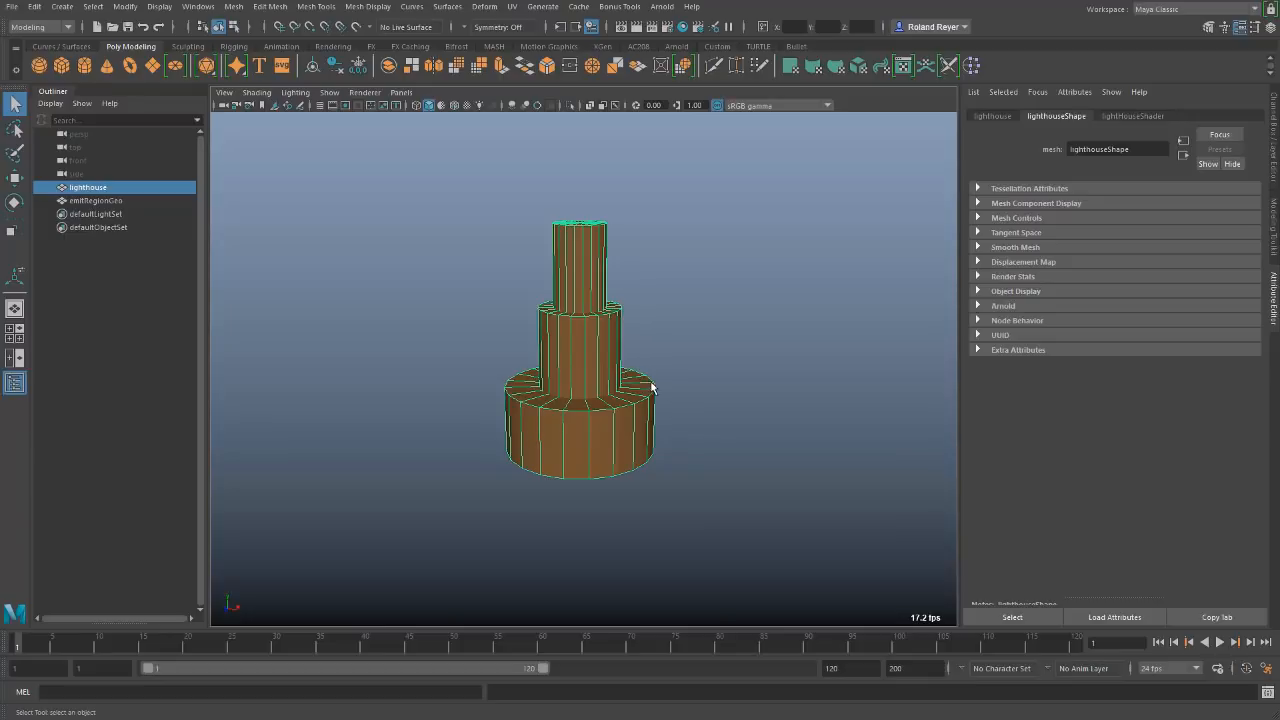
left_click(320, 105)
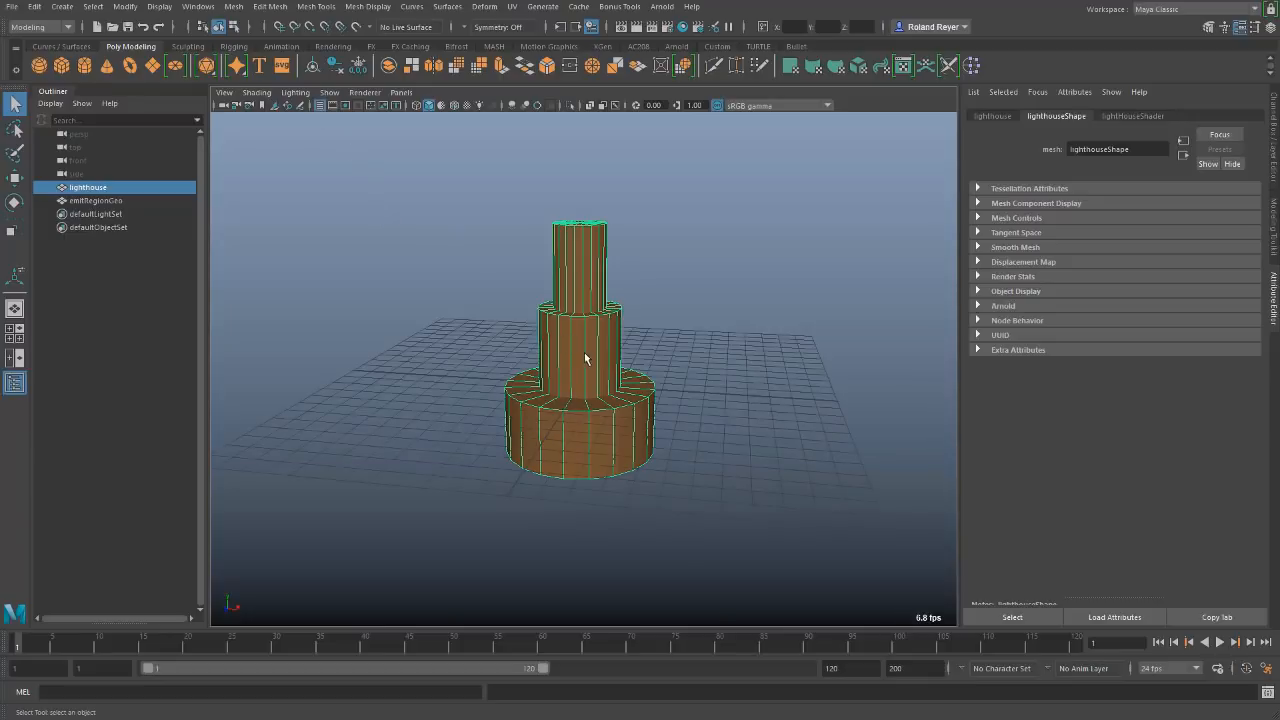
mouse_move(663, 463)
left_mouse_down("alt")
mouse_move(641, 442)
mouse_move(654, 423)
mouse_move(663, 466)
mouse_move(677, 459)
left_mouse_up("alt")
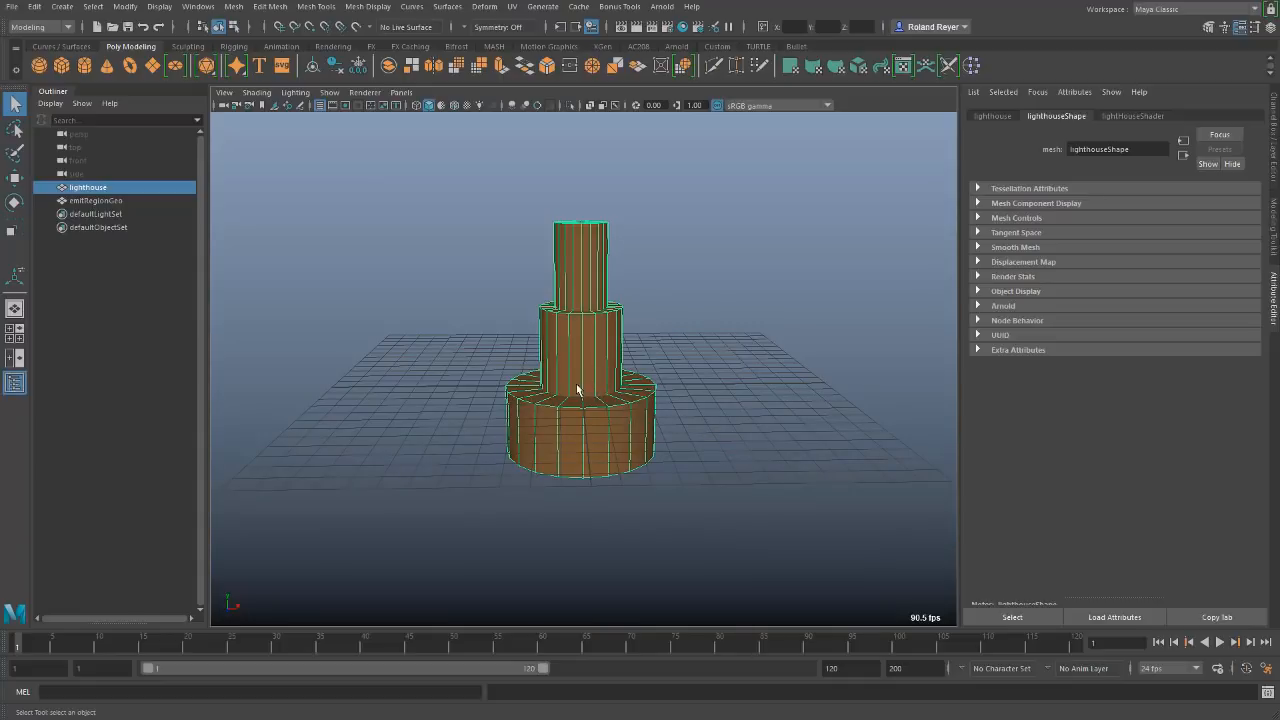
left_click_drag(703, 423, 674, 463, "alt")
left_click(320, 106)
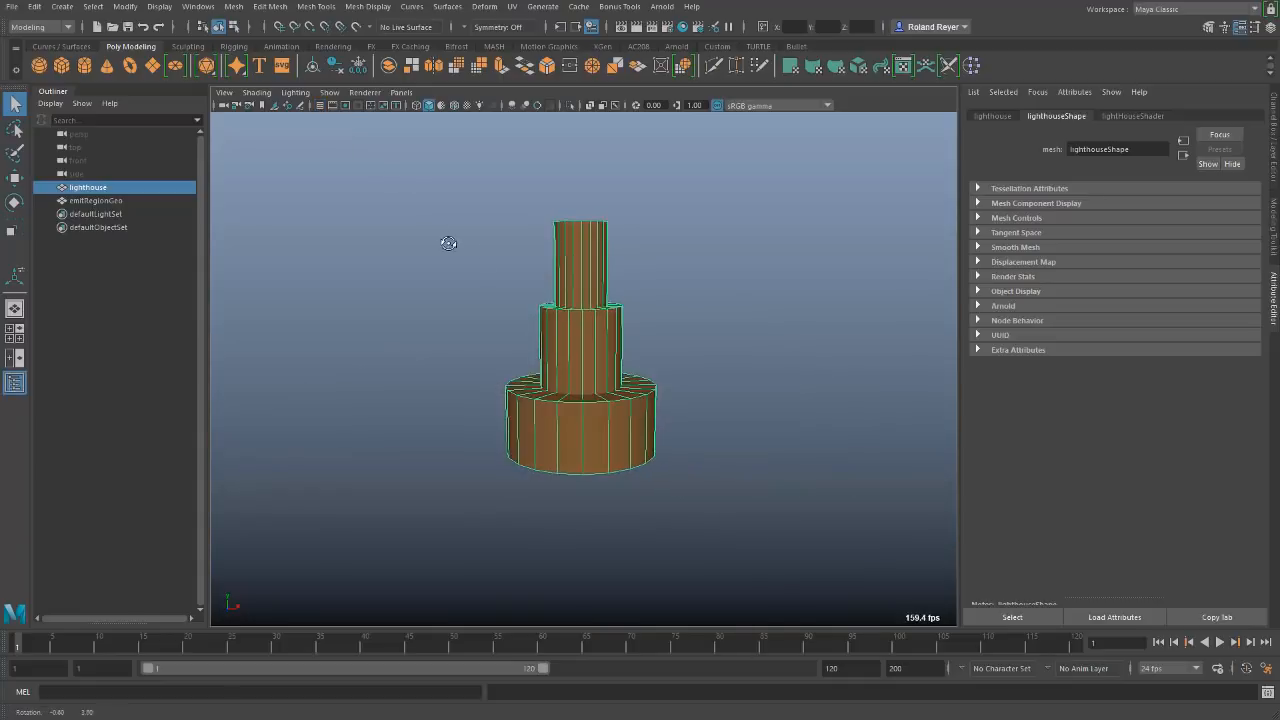
Create a polygon plane through the lighthouse base and set its Scale X, Y and Z to 50.
left_click(153, 67)
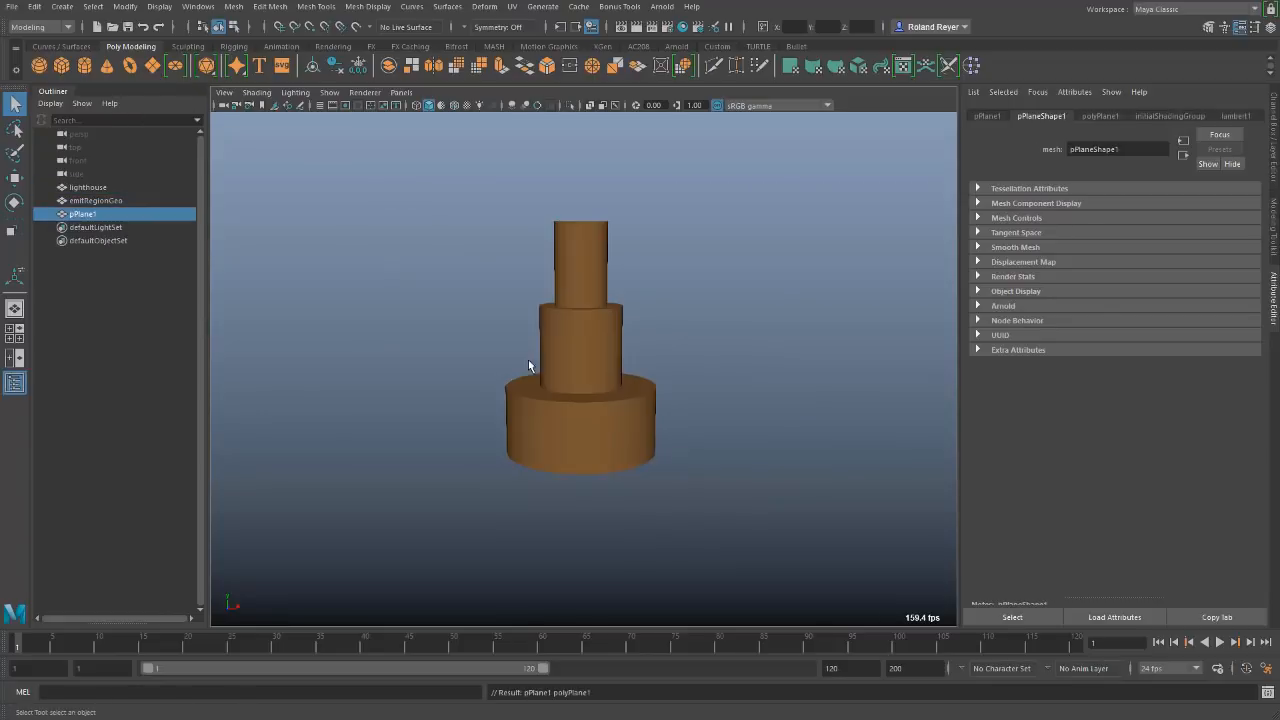
key("e")
key("r")
left_click_drag(581, 385, 1164, 235)
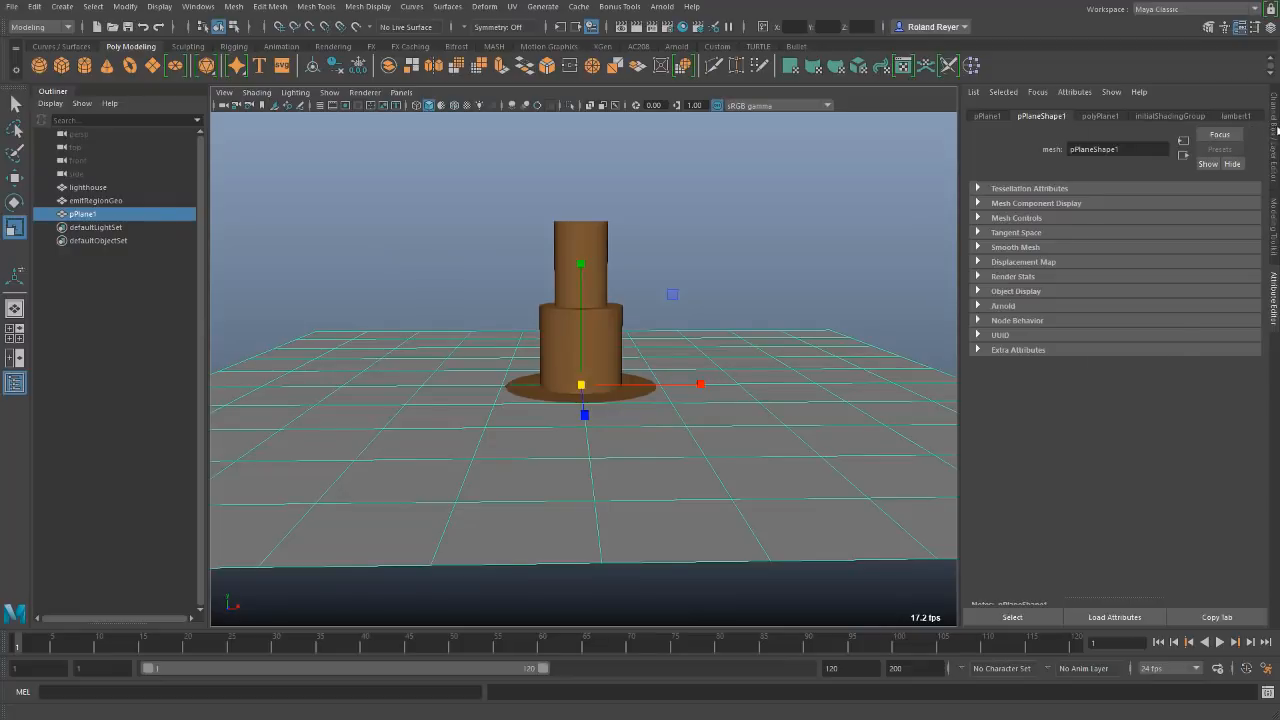
left_click(1274, 132)
left_click_drag(1240, 193, 1248, 213)
type("50")
key("Return")
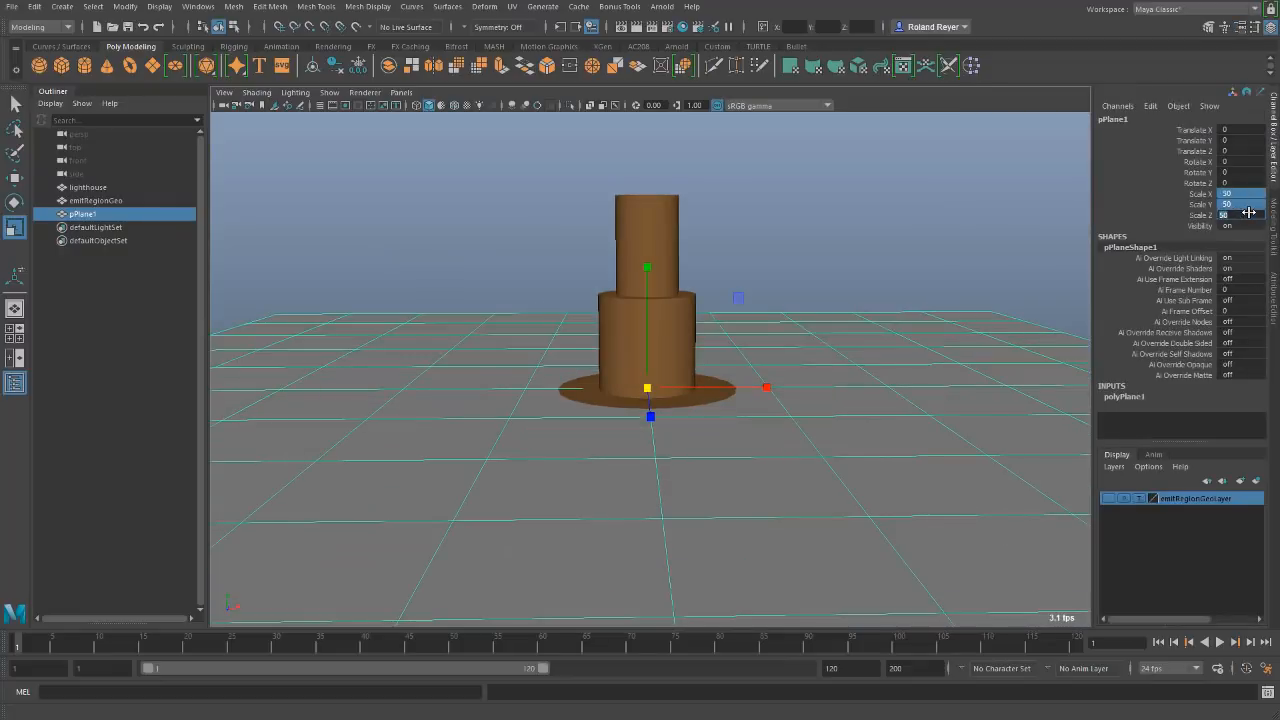
Set the plane's Subdivisions Width and Subdivisions Height to 200.
left_click(1138, 397)
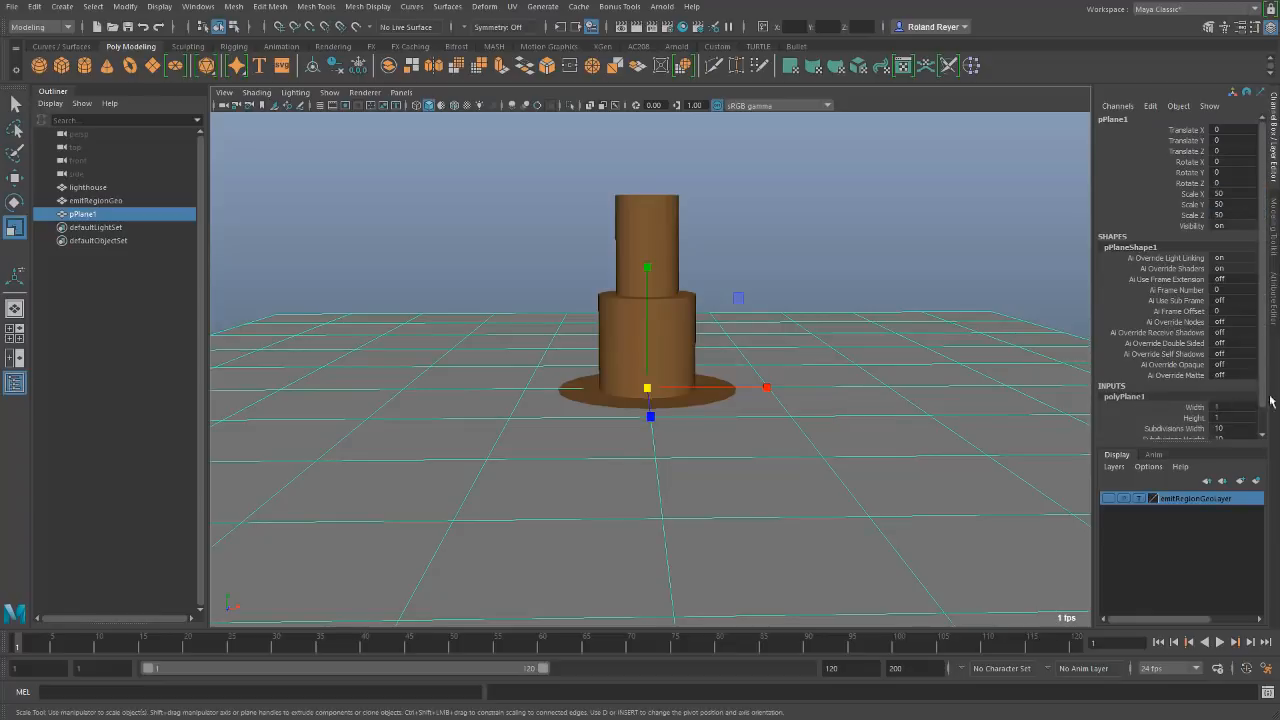
left_click_drag(1232, 428, 1154, 435)
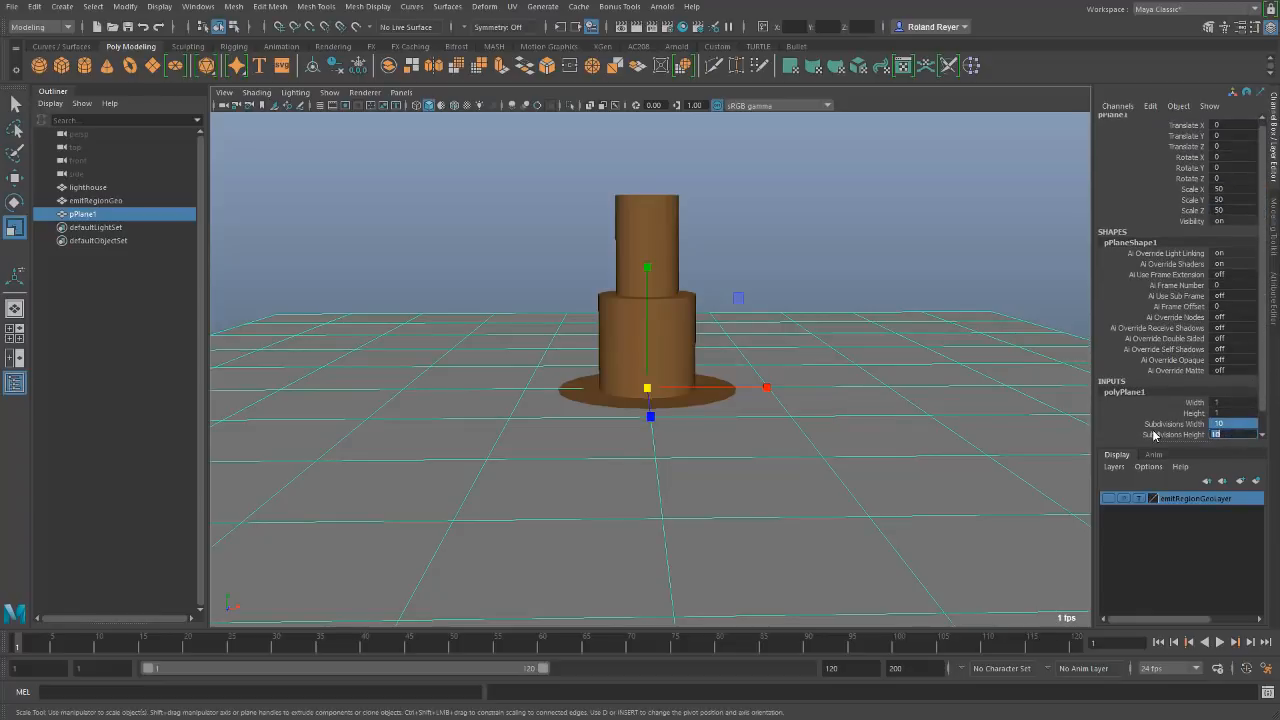
type("200")
key("Return")
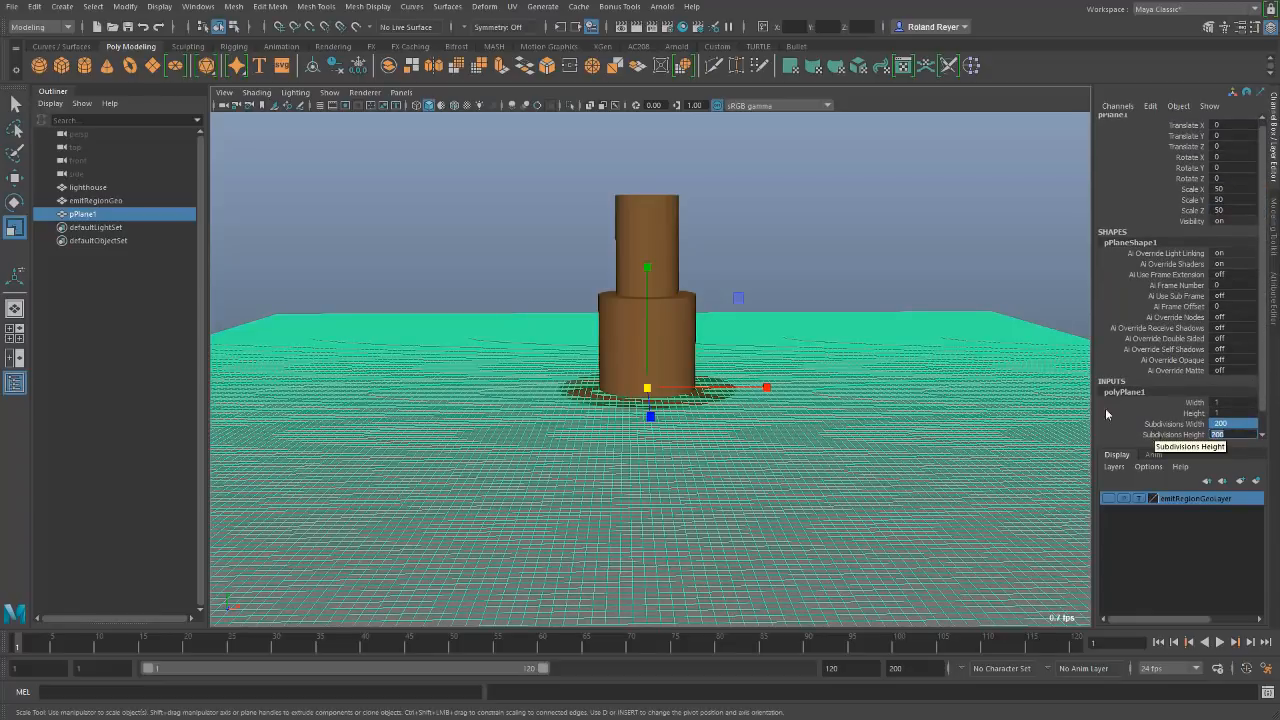
left_click_drag(829, 443, 826, 486, "alt")
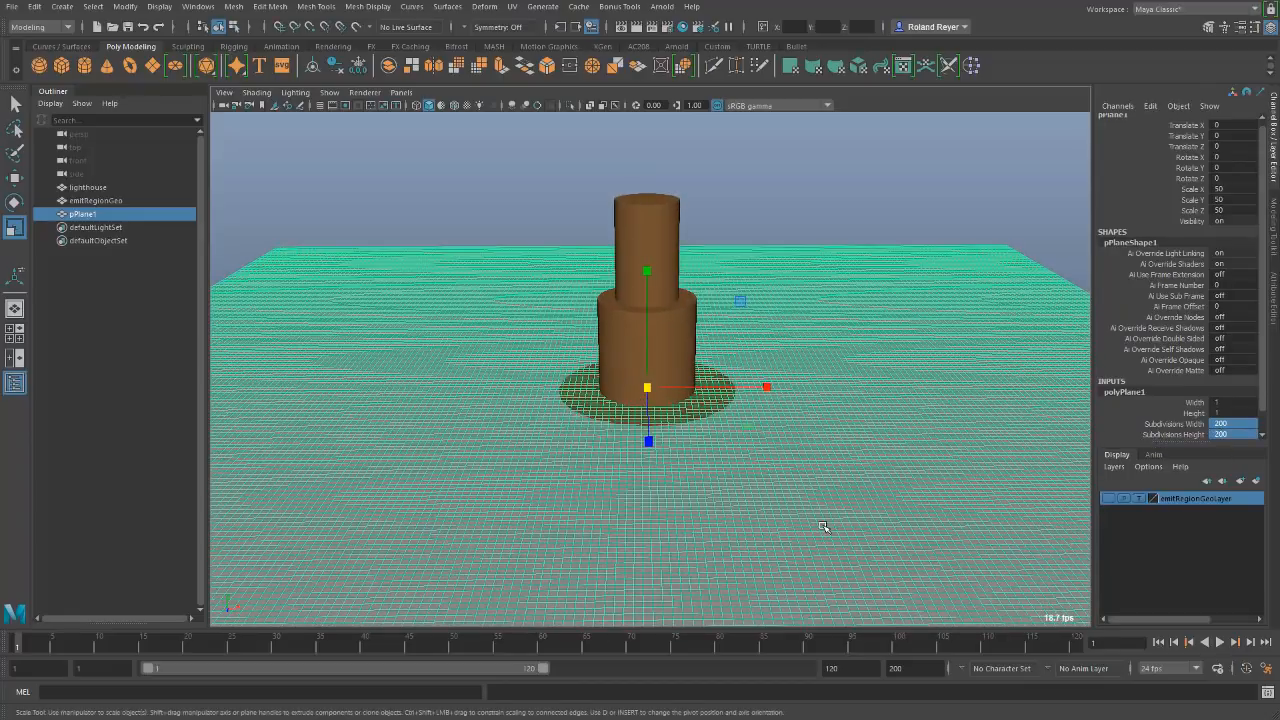
key("q")
Switch to the FX toolset and open the Boss Editor with the whole plane in view.
middle_click_drag(827, 542, 828, 455, "alt")
right_click_drag(916, 509, 773, 491, "alt")
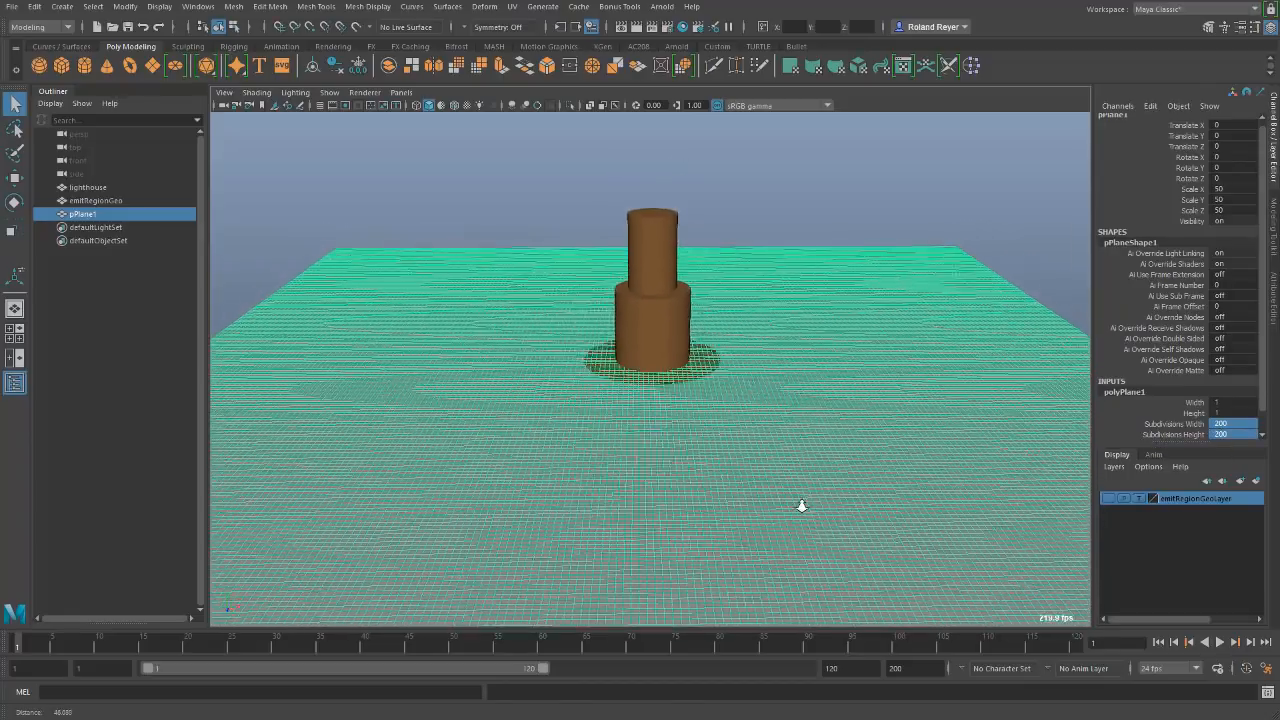
middle_click_drag(773, 496, 787, 486, "alt")
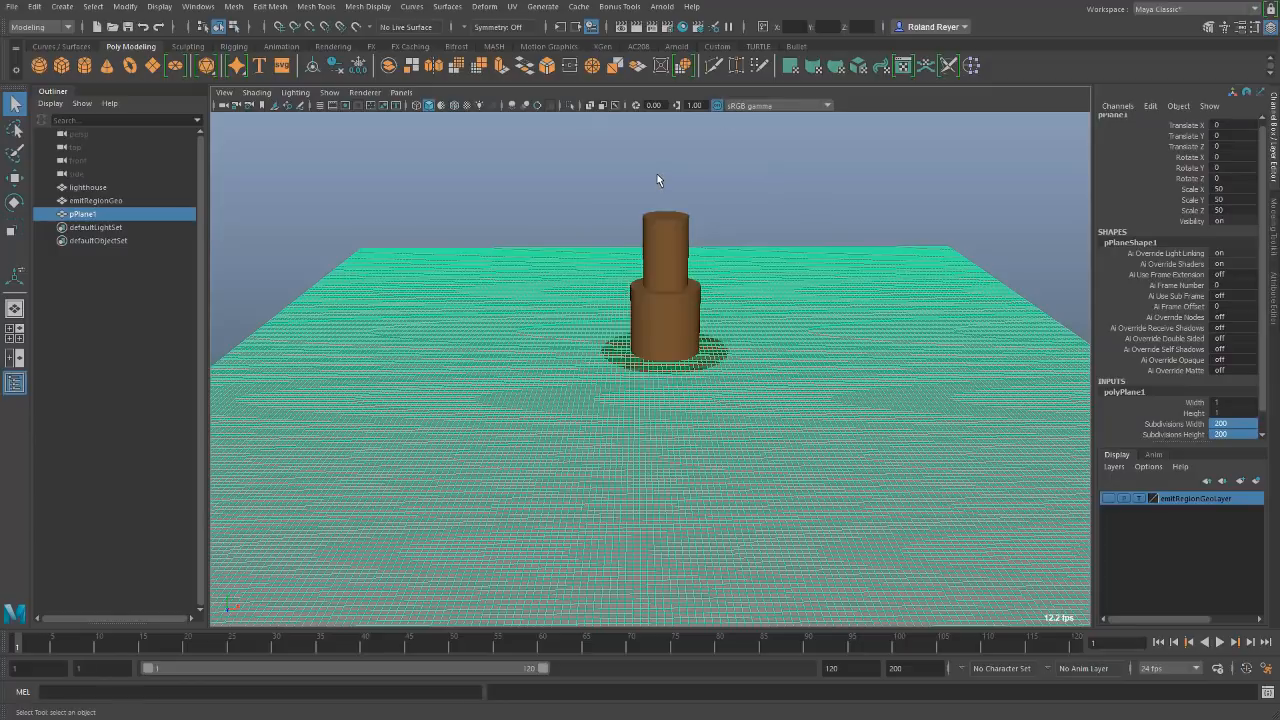
key("F5")
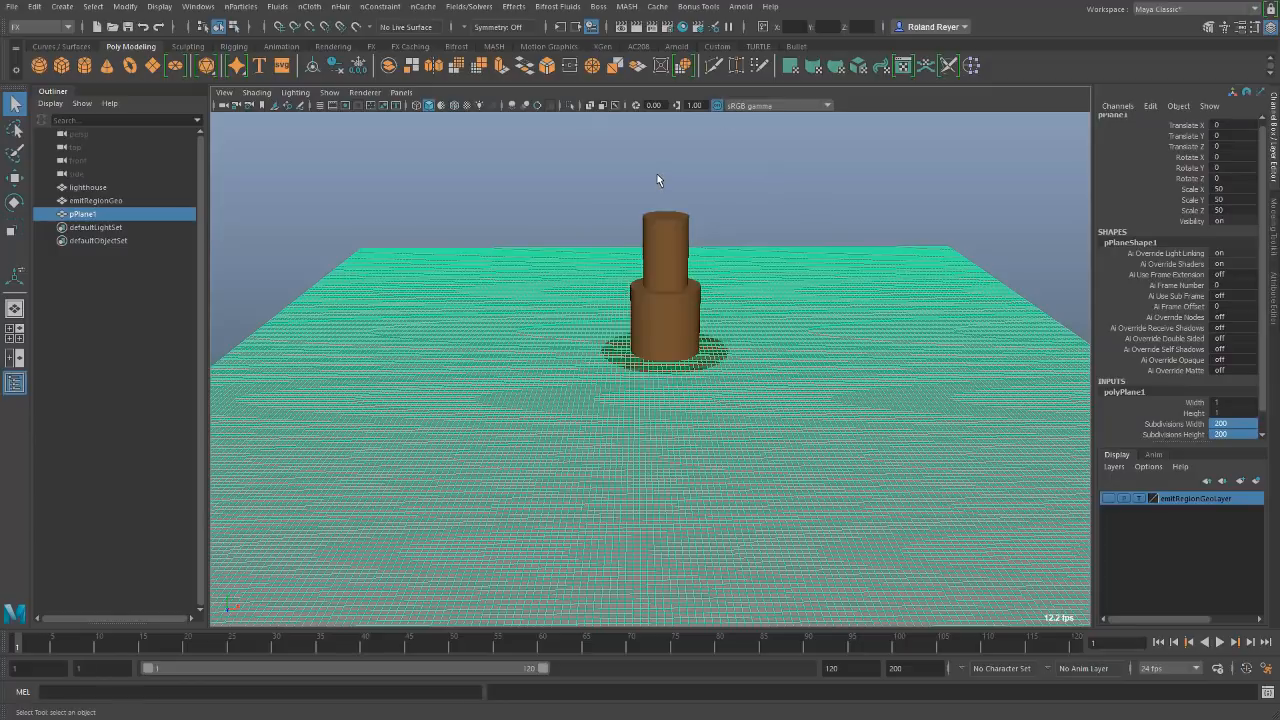
left_click(598, 6)
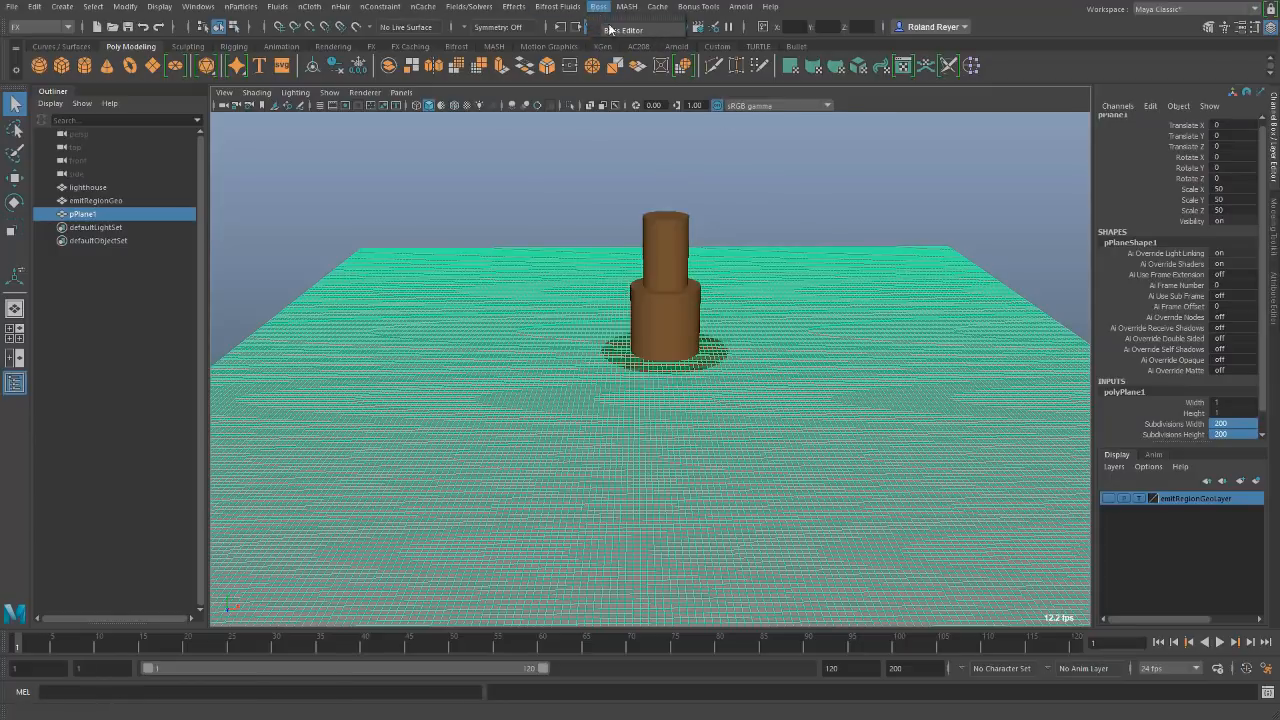
left_click(629, 33)
left_click_drag(400, 440, 451, 409)
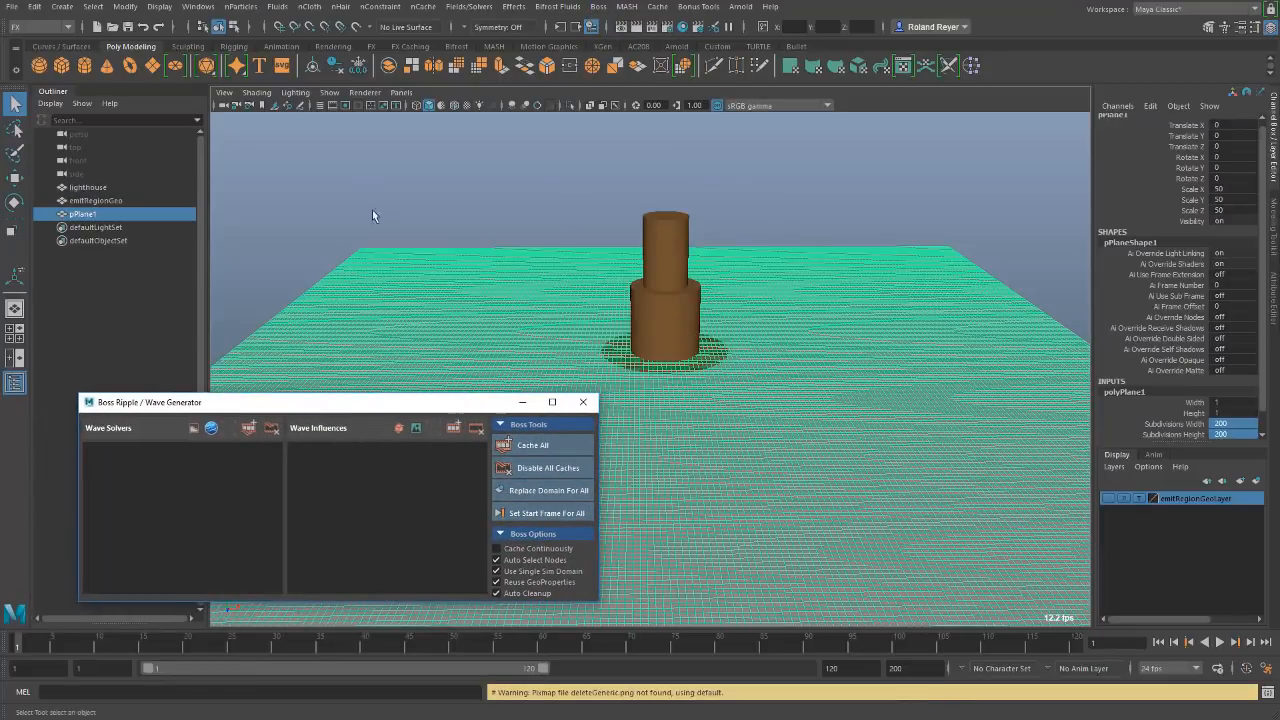
left_click(418, 315)
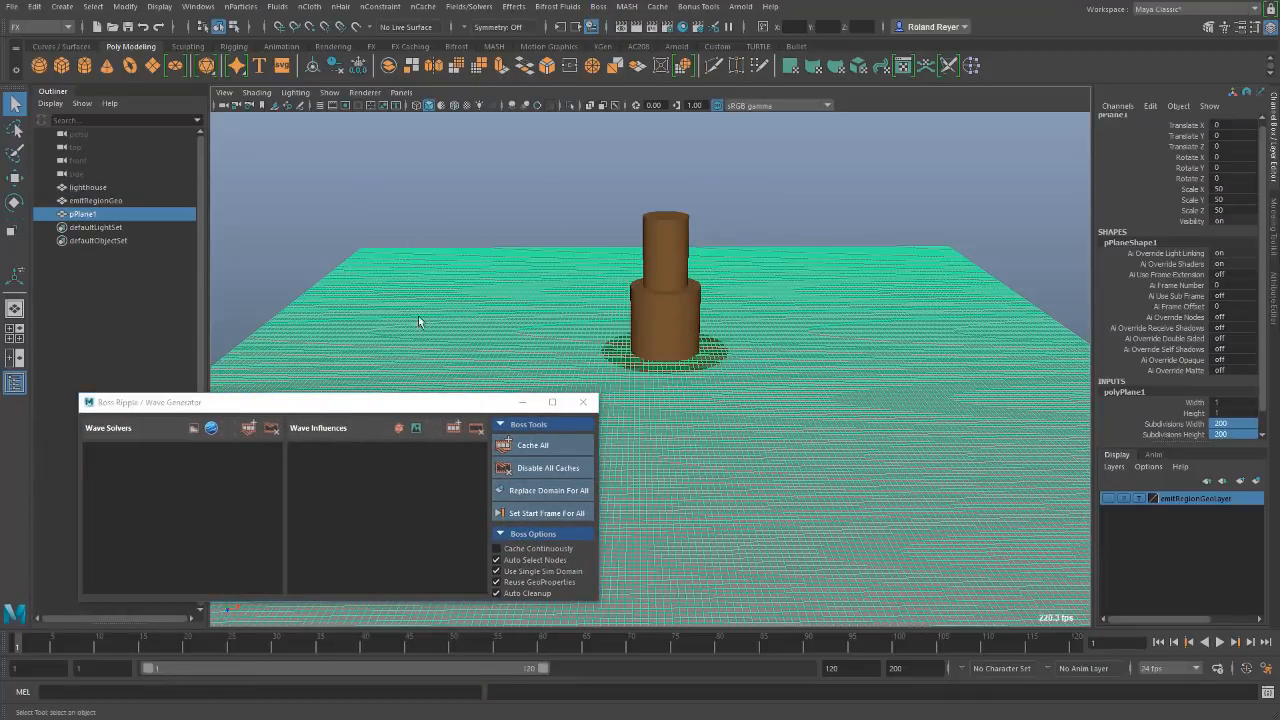
Create a spectral wave solver on the plane and scrub the timeline to preview the waves.
left_click(211, 428)
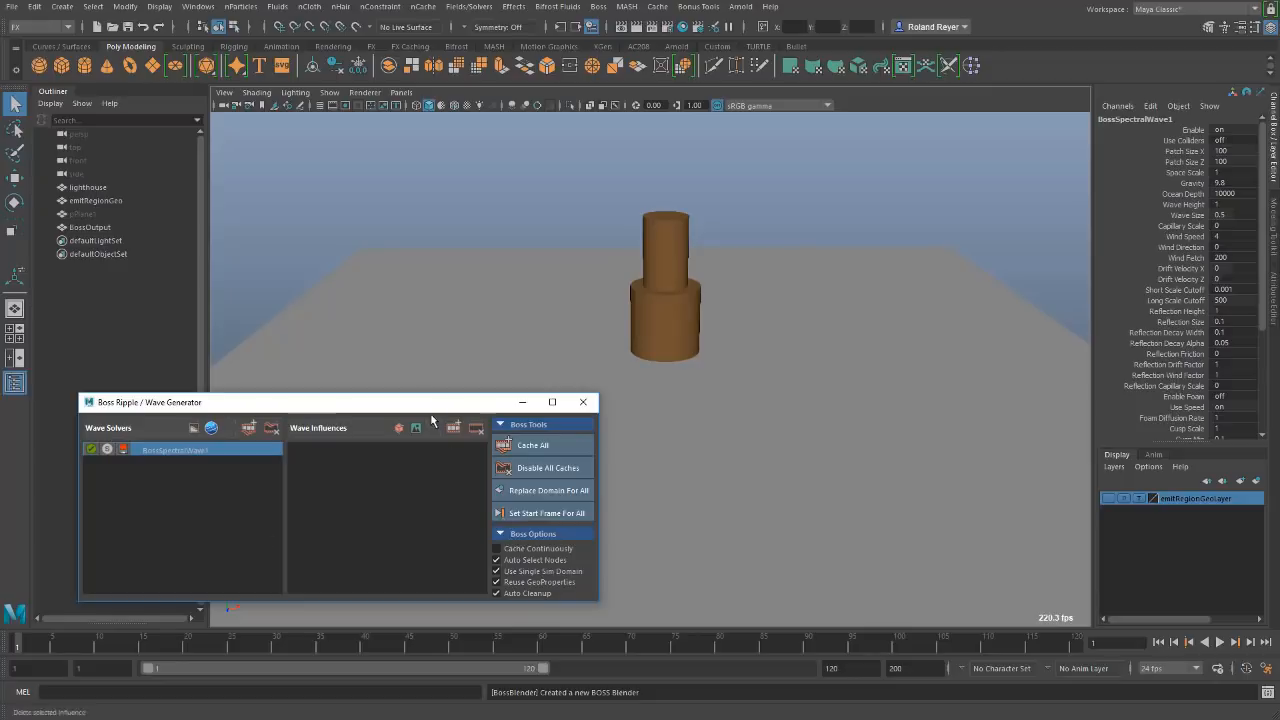
left_click_drag(114, 645, 3, 662)
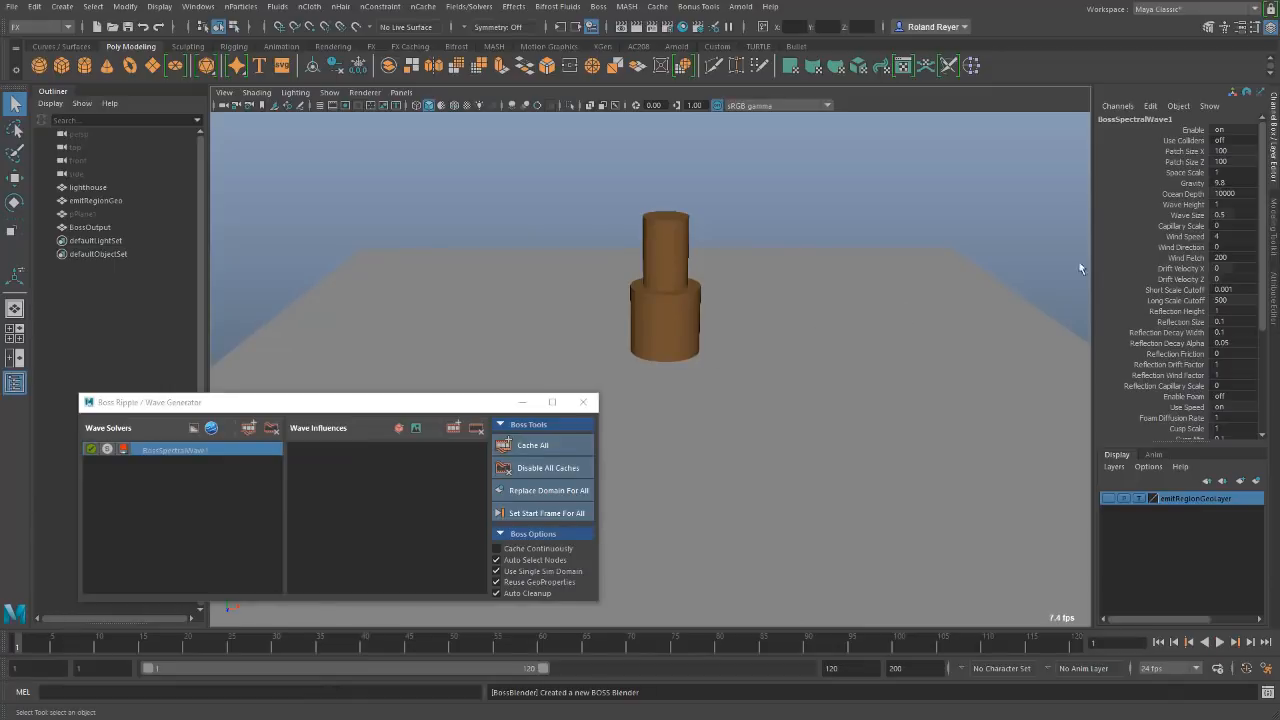
Set the start frame to 1 for all Boss solvers and play back the waves from the first frame.
left_click(1276, 300)
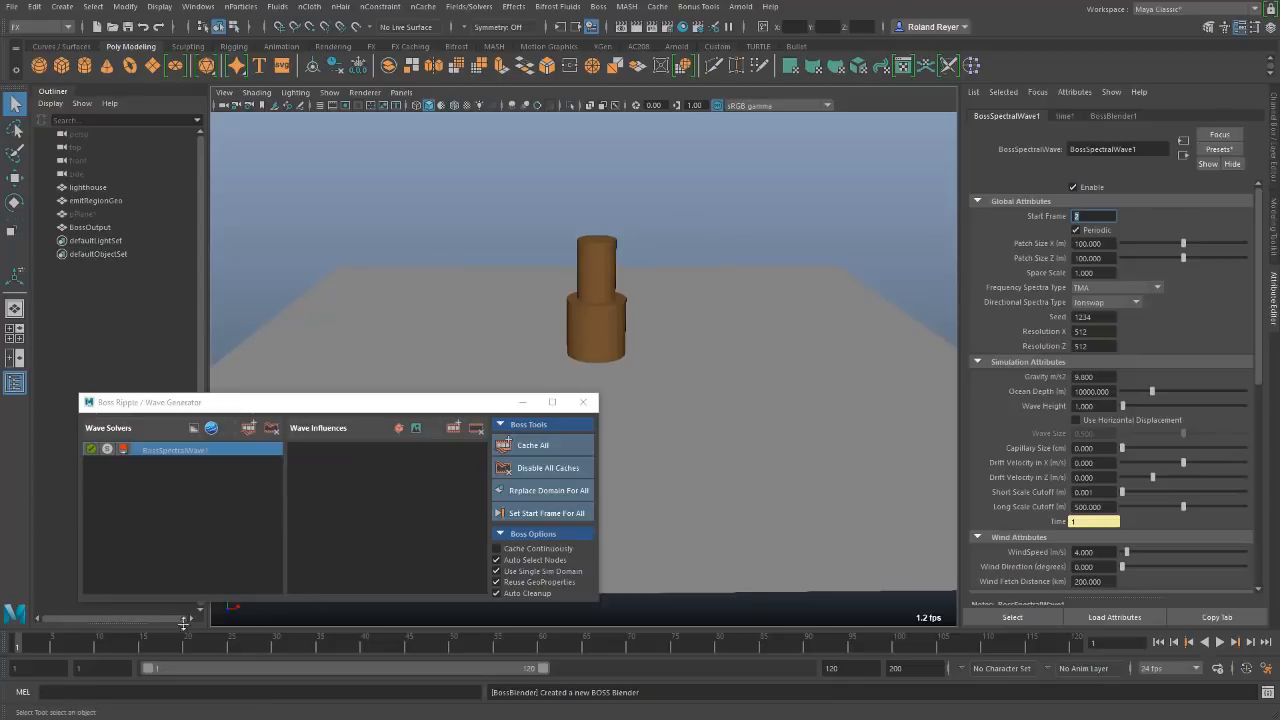
left_click(533, 515)
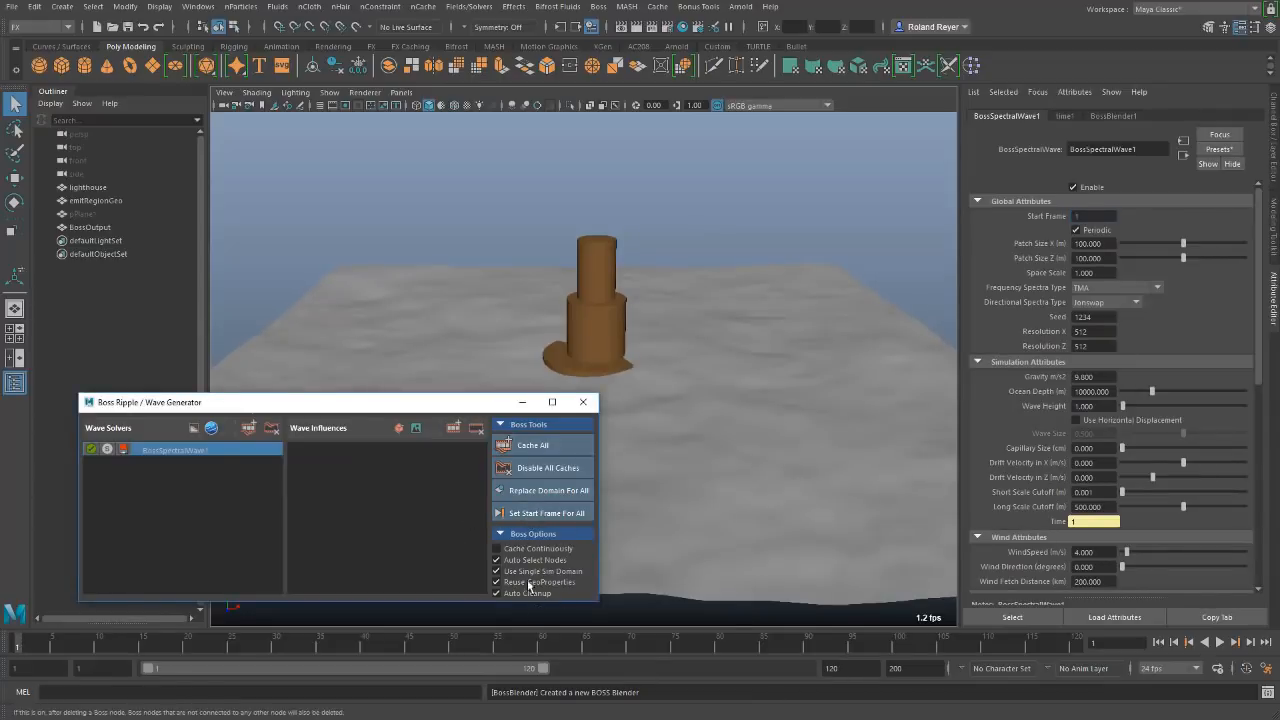
key("alt+v")
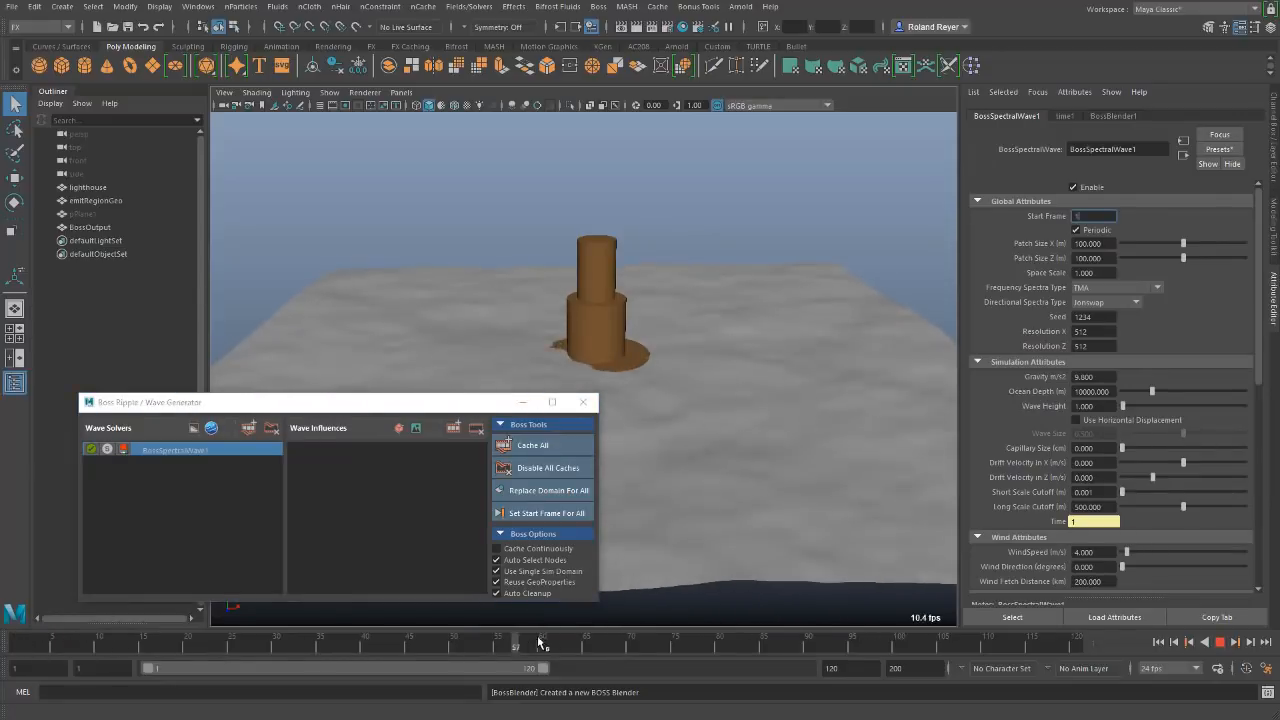
left_click(1158, 643)
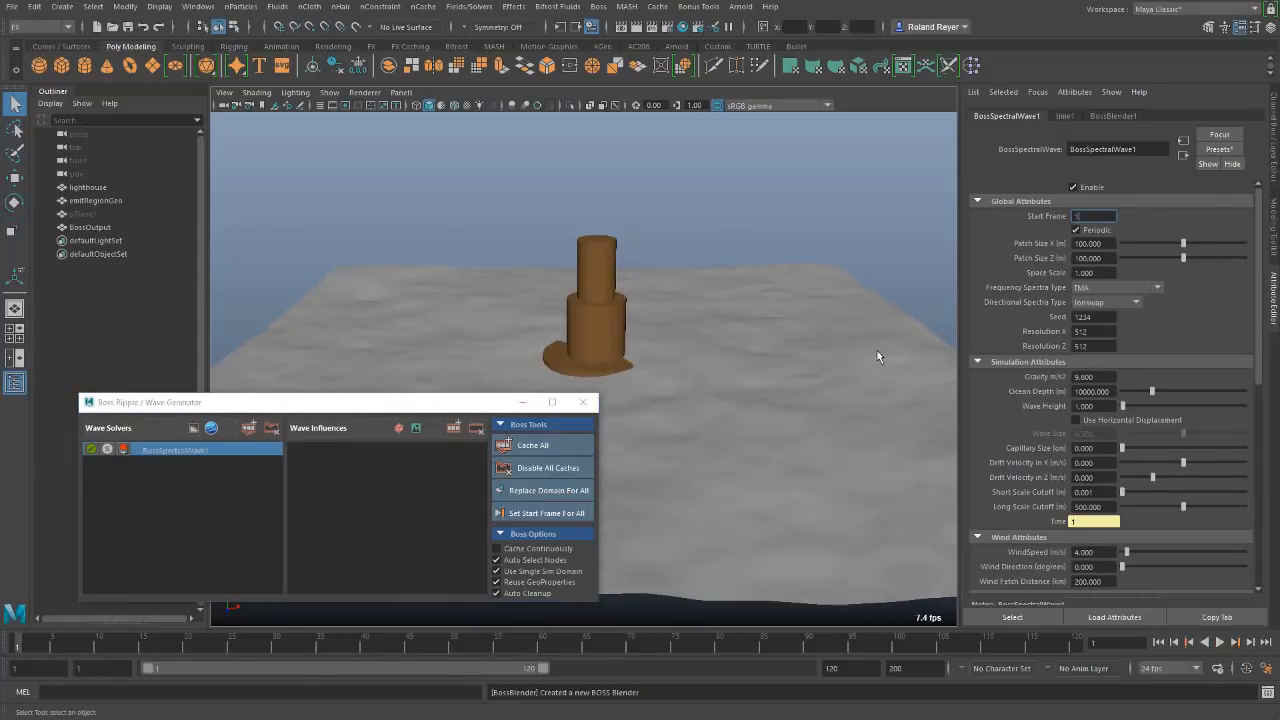
Set the spectral wave solver's Wind Direction to 180 degrees and play back the waves.
scroll(1183, 474, "down", 2)
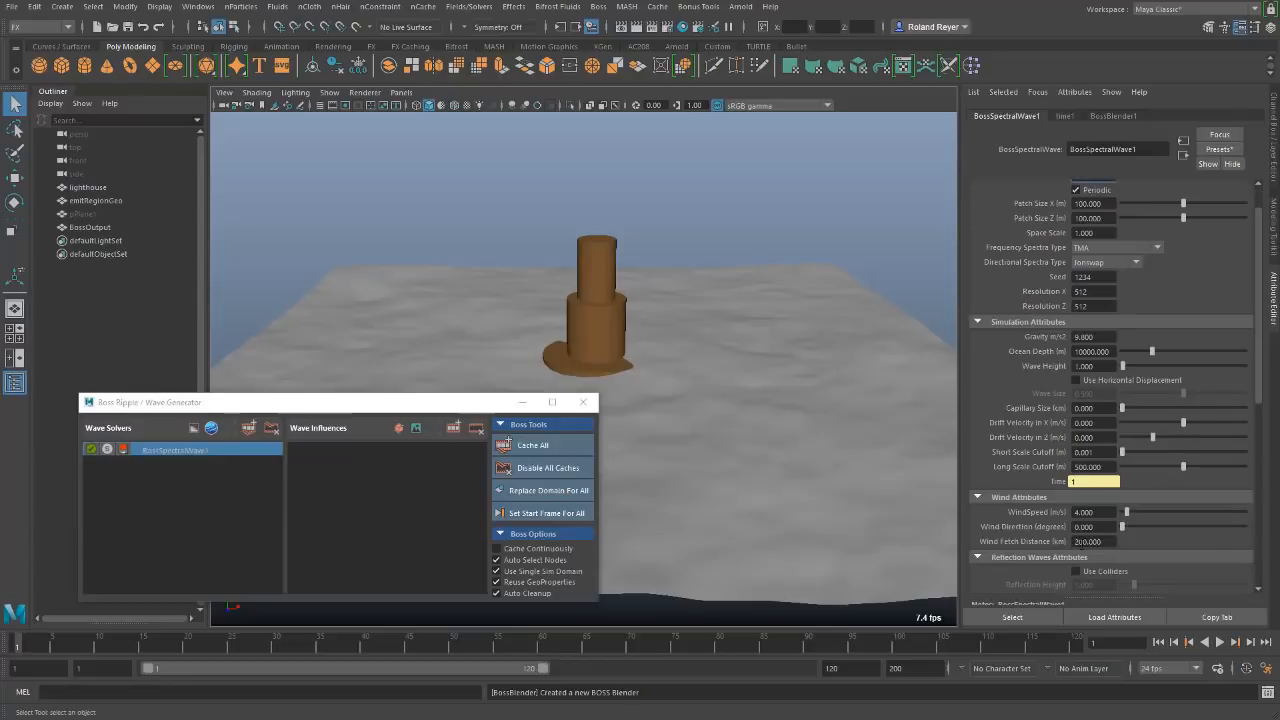
left_click_drag(1098, 527, 1061, 540)
type("180")
key("Return")
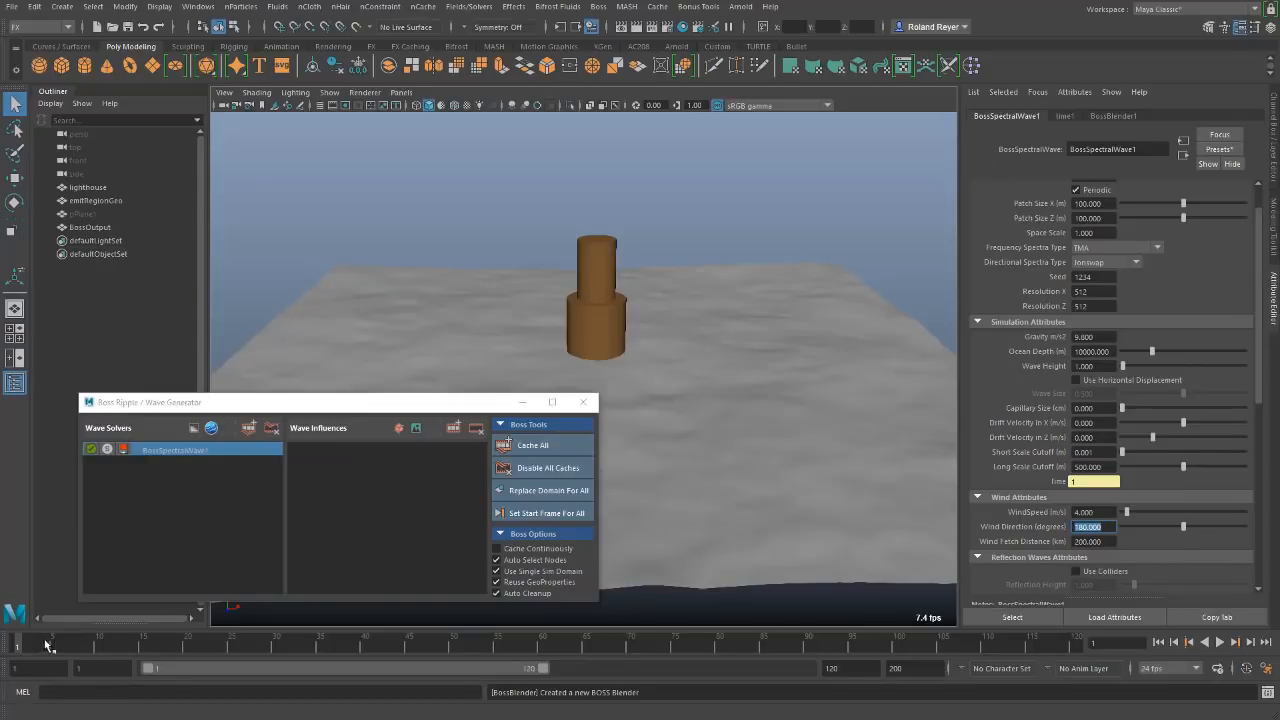
key("alt+v")
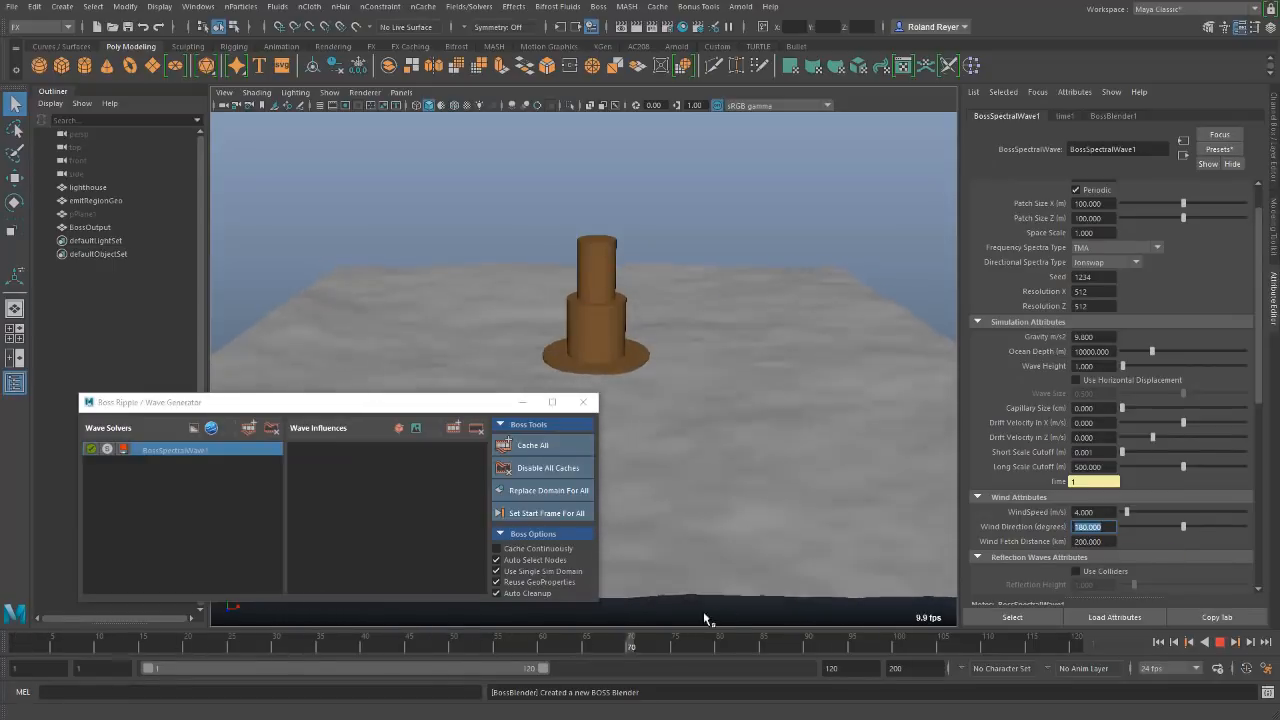
key("alt+v")
Set the spectral wave solver's Patch Size X and Patch Size Z to 50 m.
scroll(1120, 435, "up", 2)
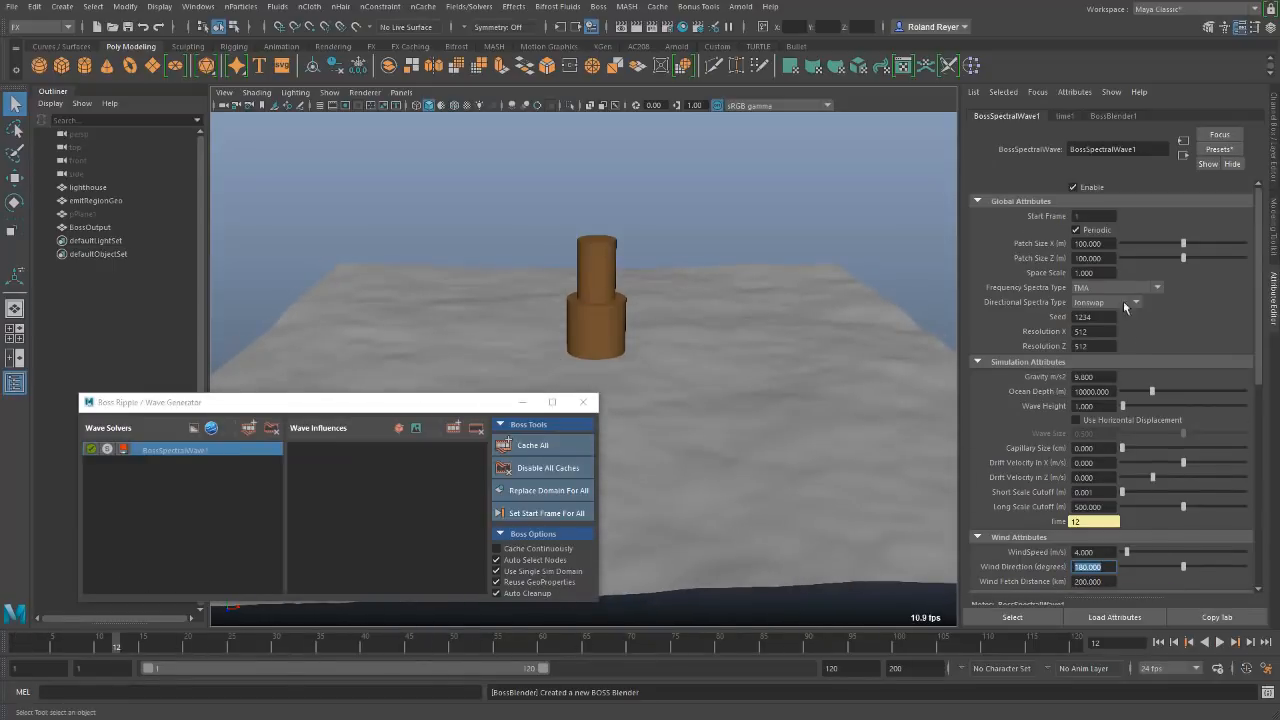
left_click_drag(1109, 244, 1020, 262)
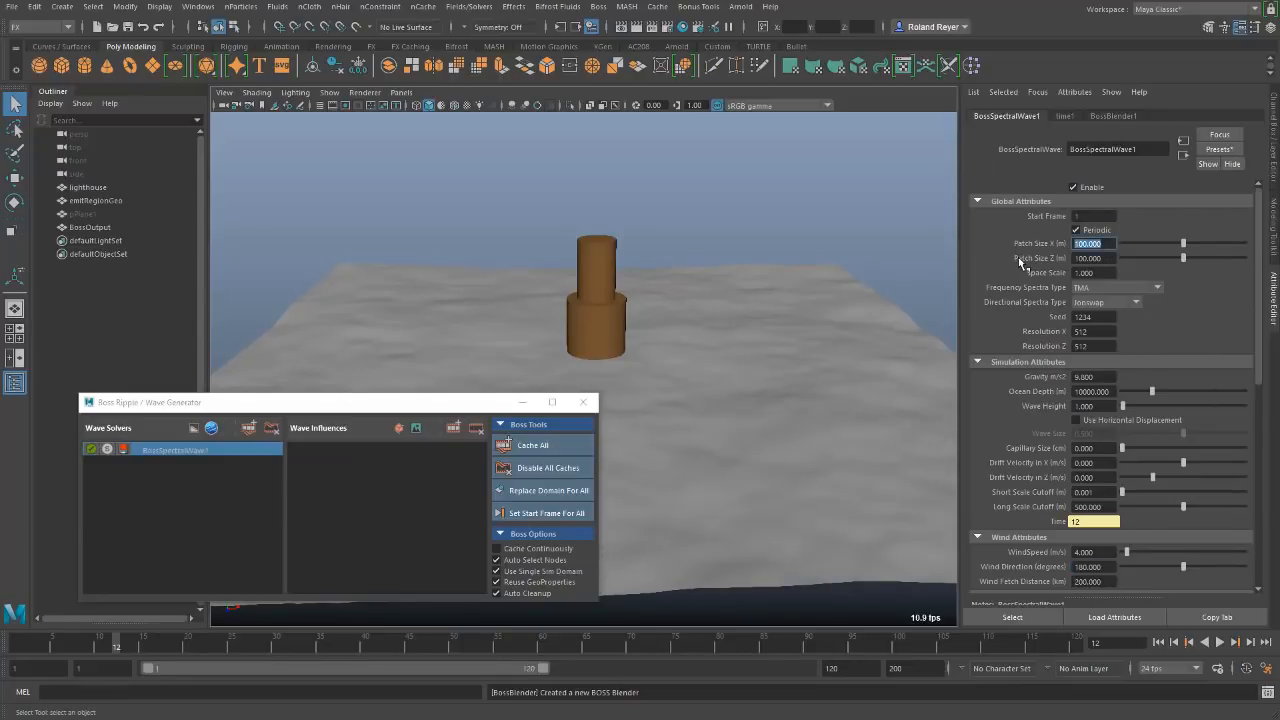
type("50")
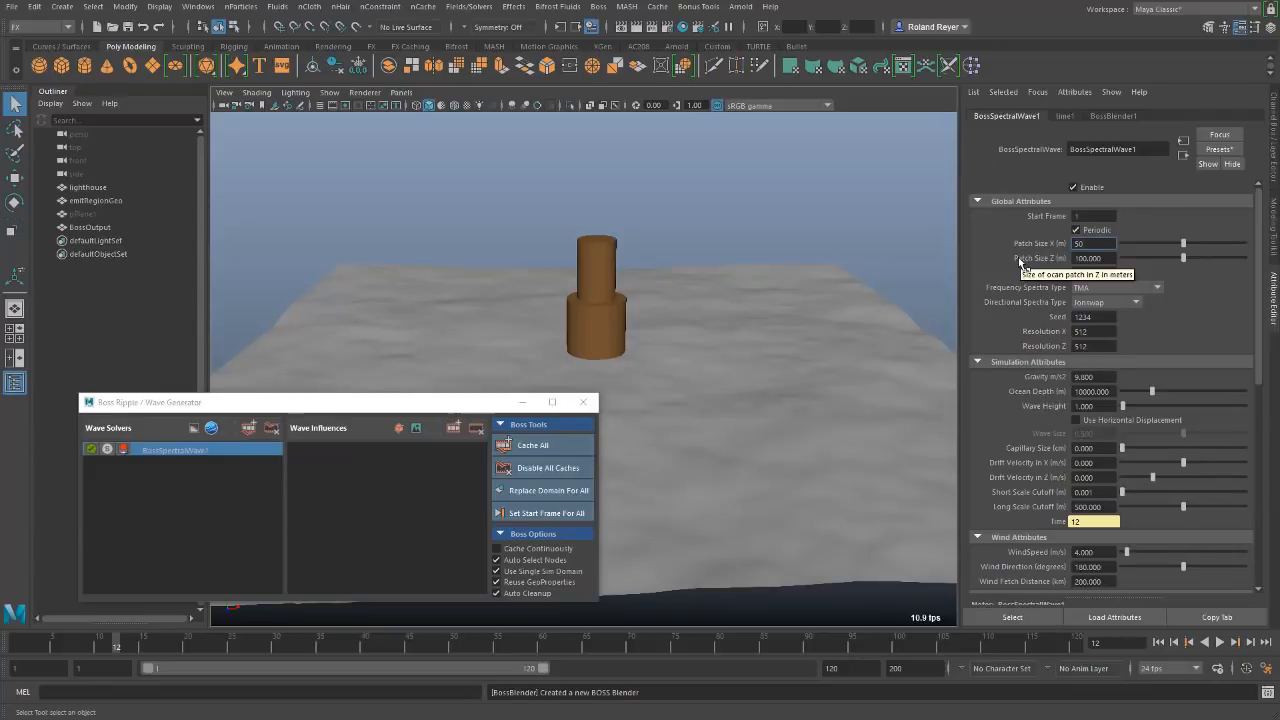
key("Tab")
type("50")
key("Return")
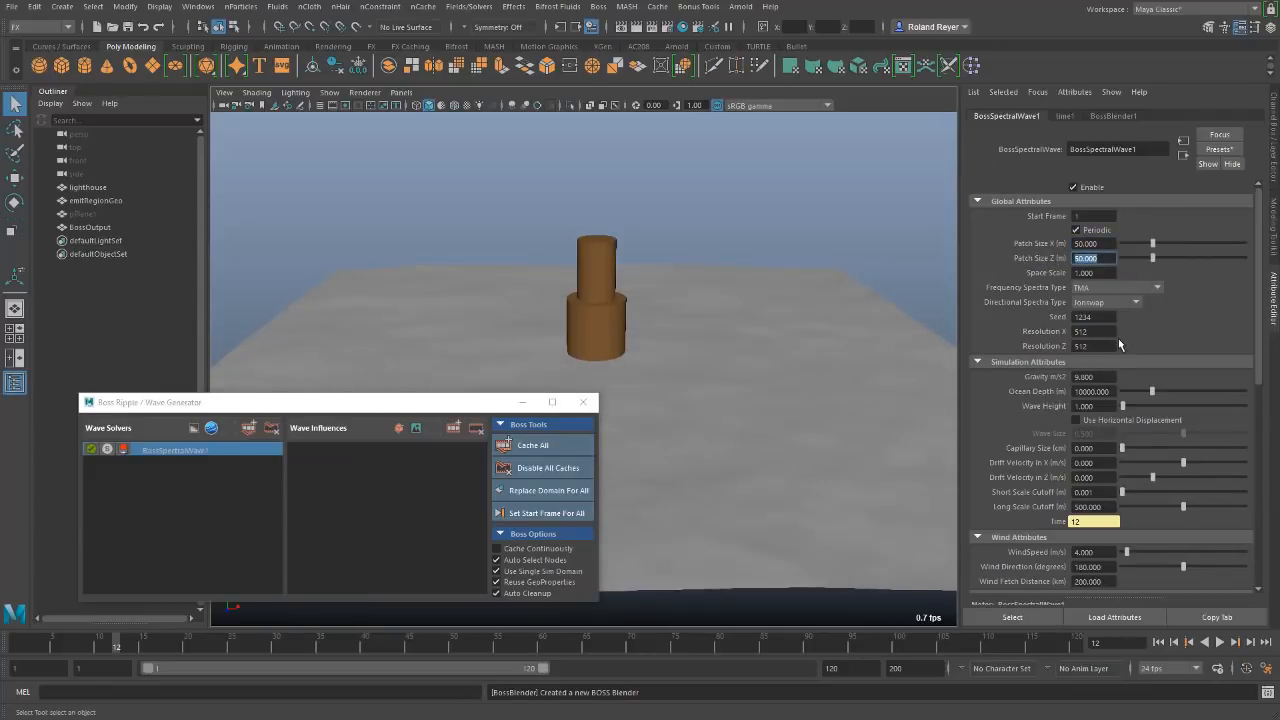
Set the Wave Height to 2 and enable Use Horizontal Displacement on the spectral wave solver.
left_click(1100, 406)
type("2")
key("Return")
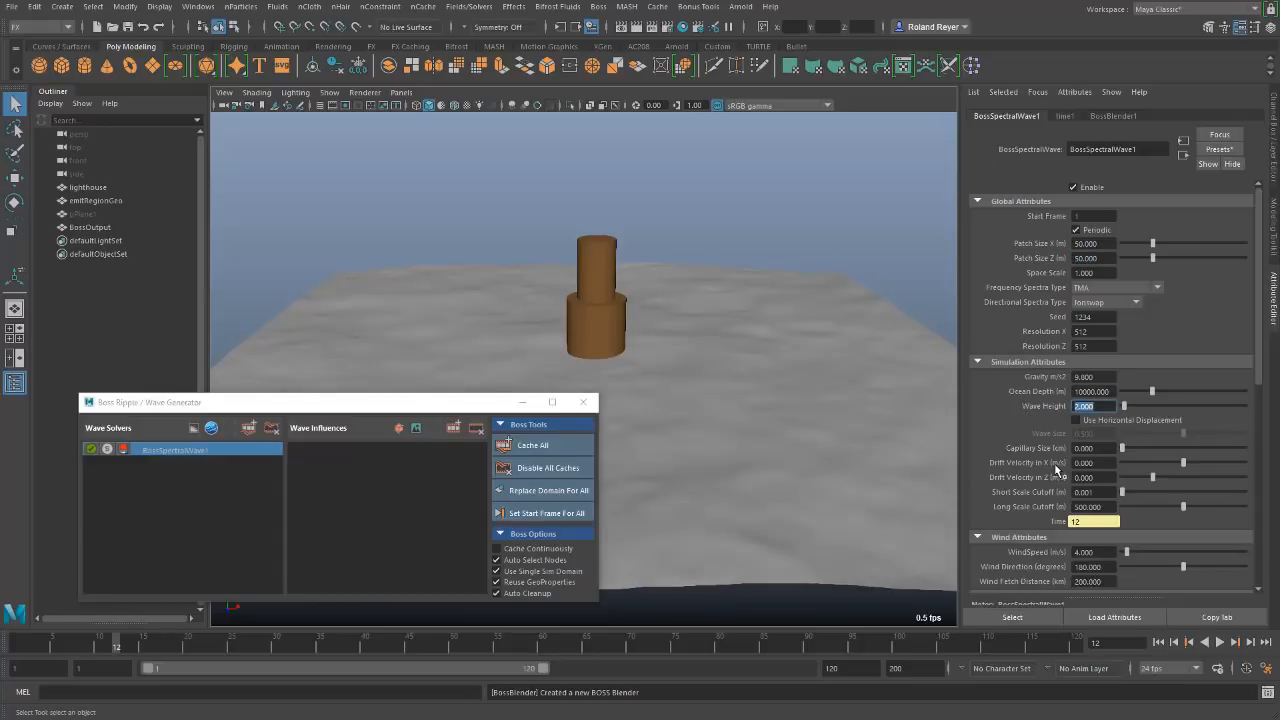
left_click(1076, 420)
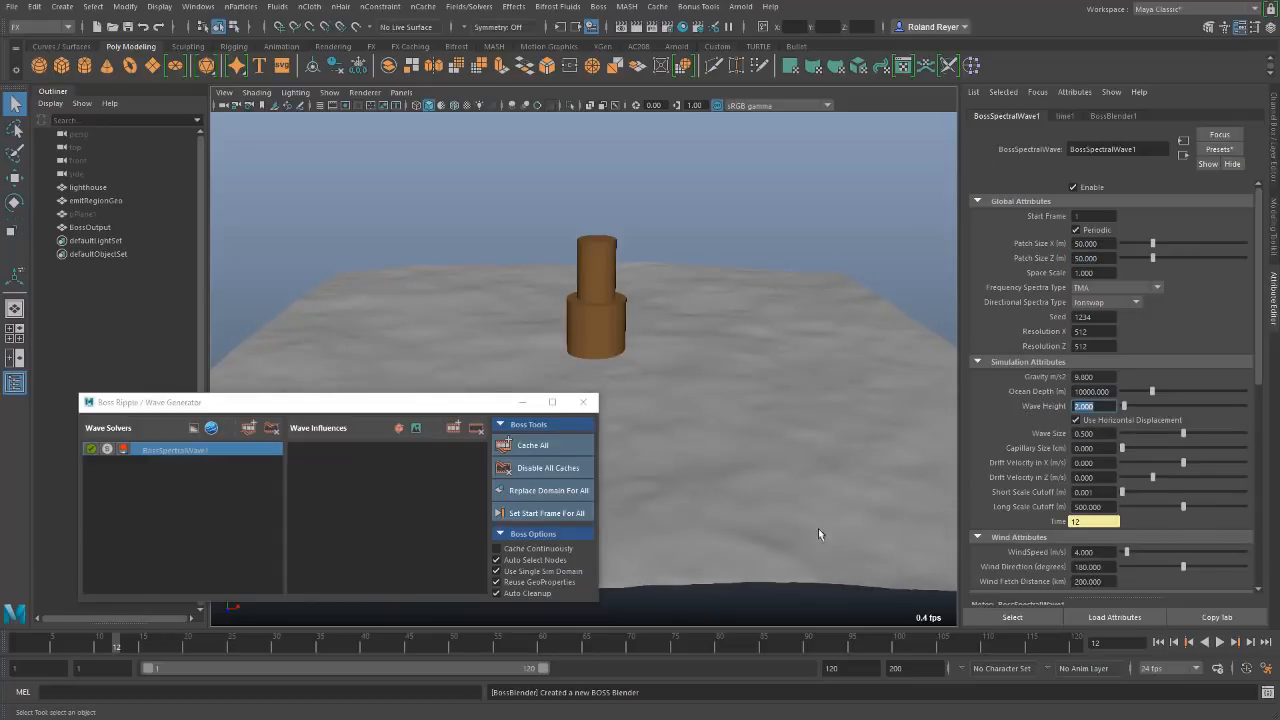
left_click_drag(720, 460, 723, 479, "alt")
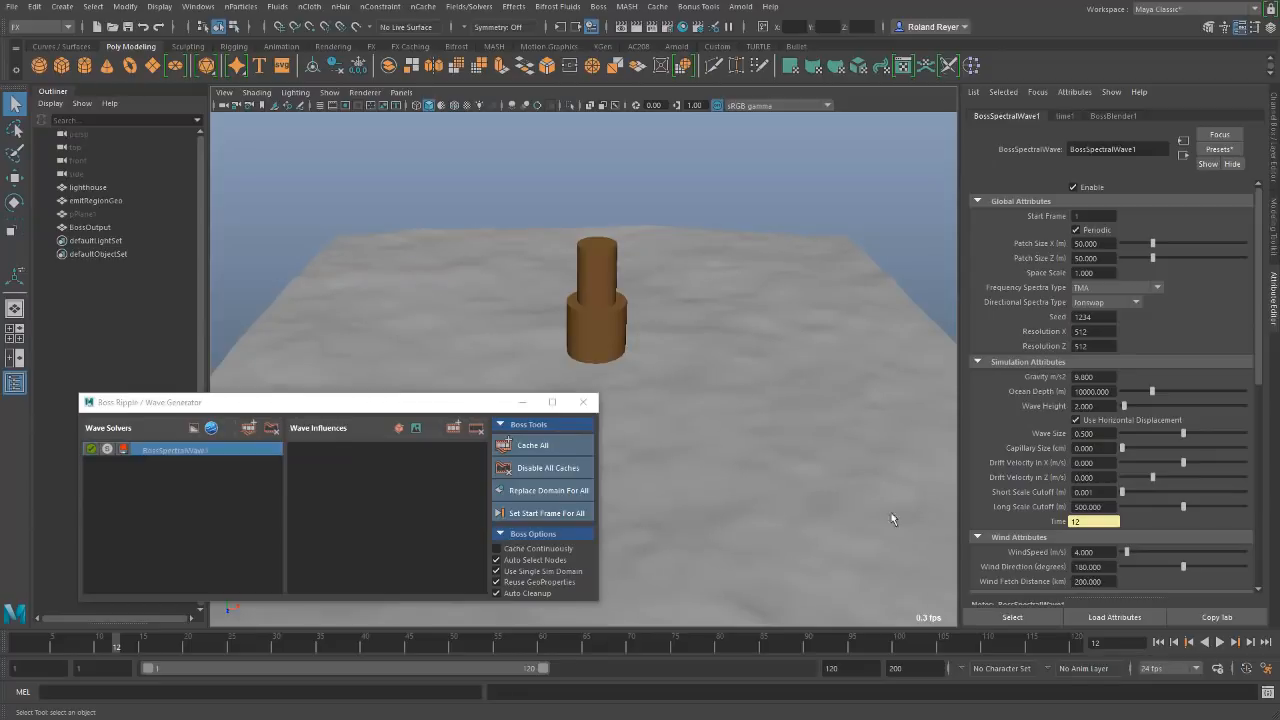
Set the WindSpeed to 150 m/s, play back the rougher waves and return to frame 1.
left_click_drag(1098, 552, 1010, 551)
type("150")
key("Return")
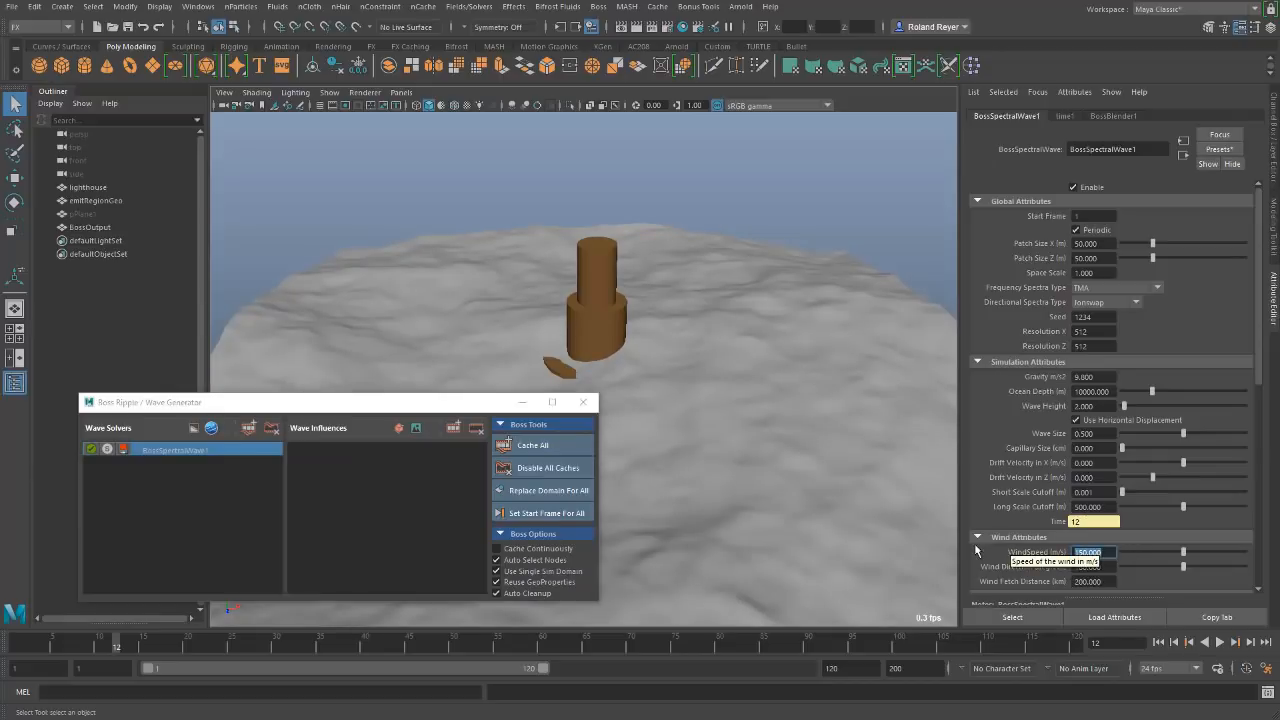
left_click_drag(774, 500, 752, 479, "alt")
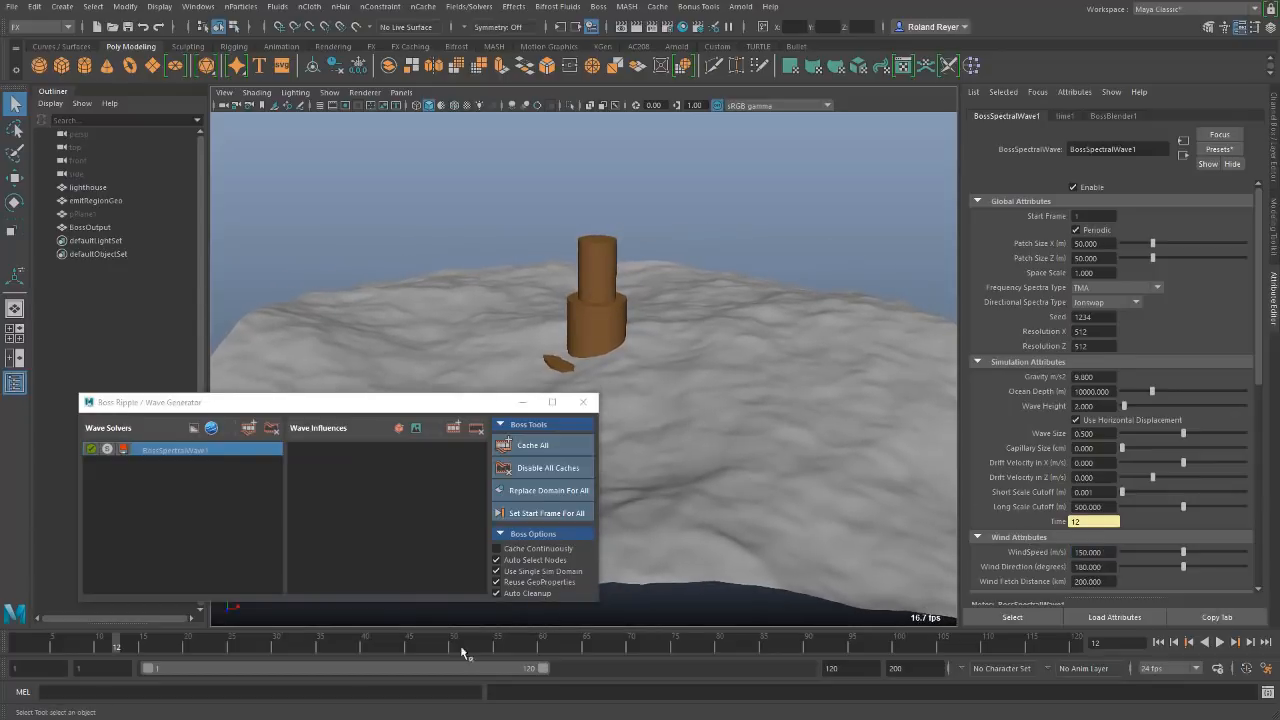
key("alt+v")
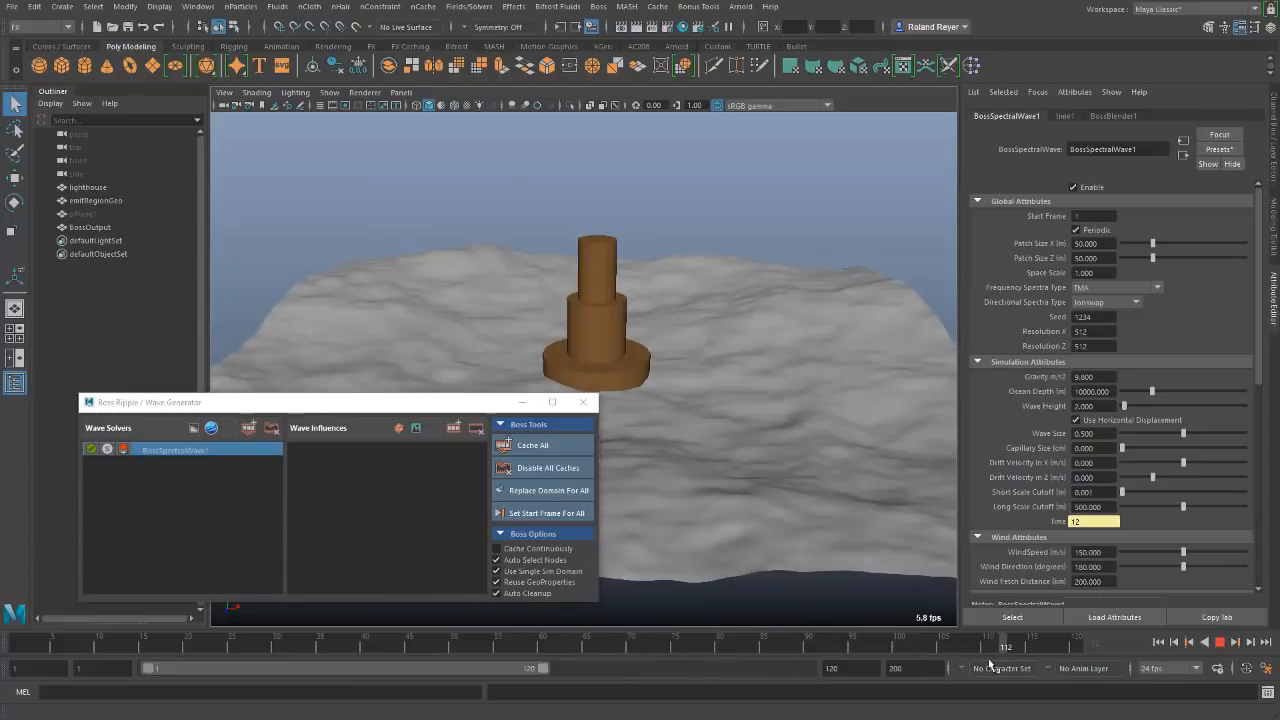
left_click_drag(555, 670, 8, 660)
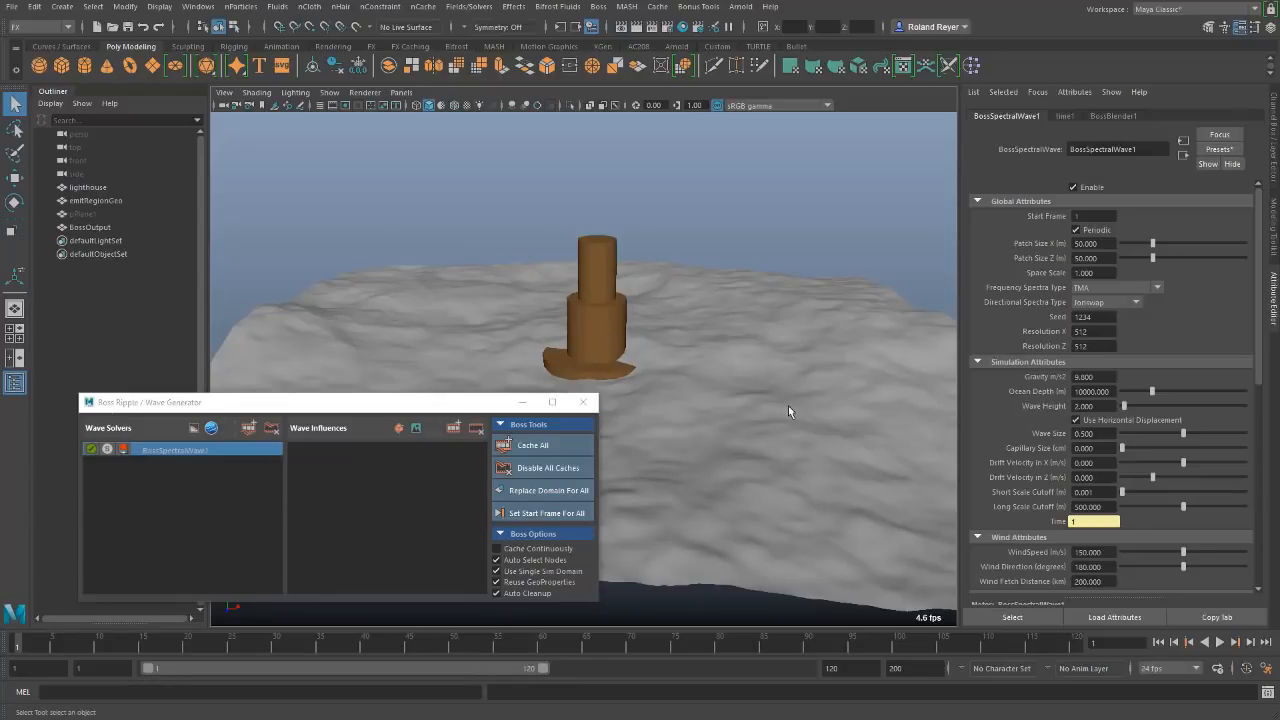
Set the Drift Velocity in X to 2 m/s, play back the waves and return to frame 1.
left_click(1100, 463)
mouse_move(1048, 507)
type("2")
key("Return")
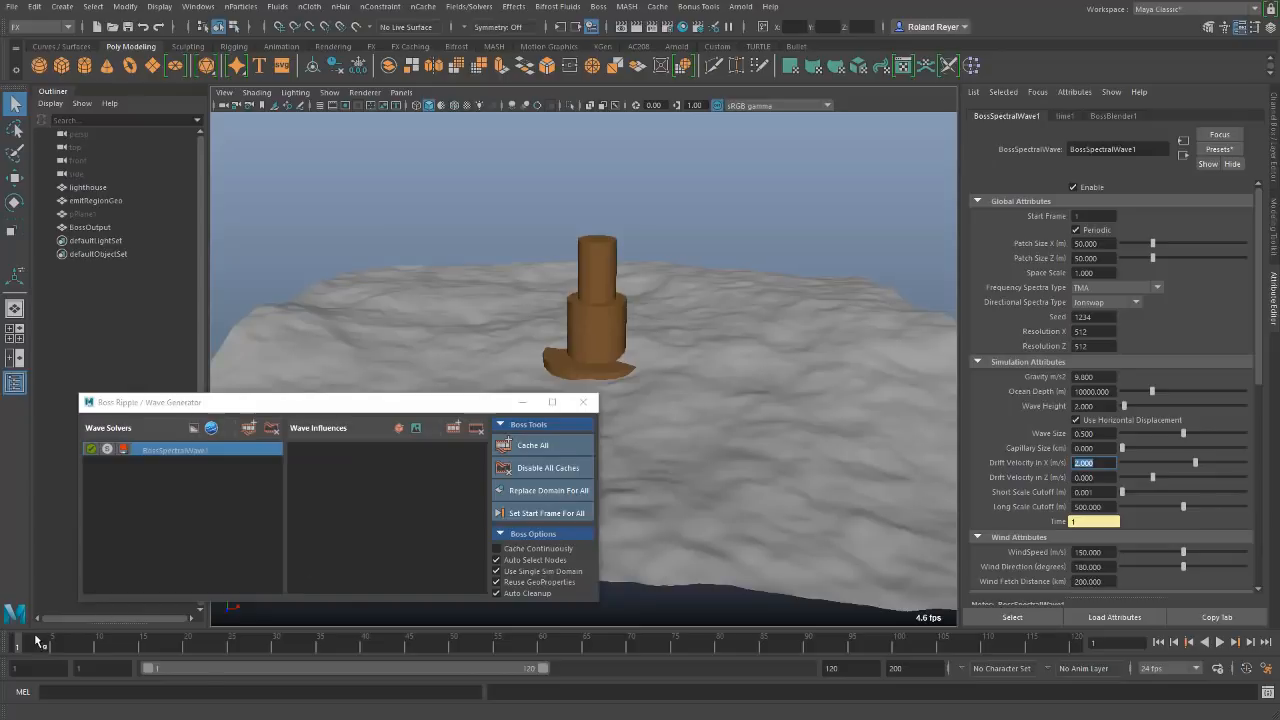
key("alt+v")
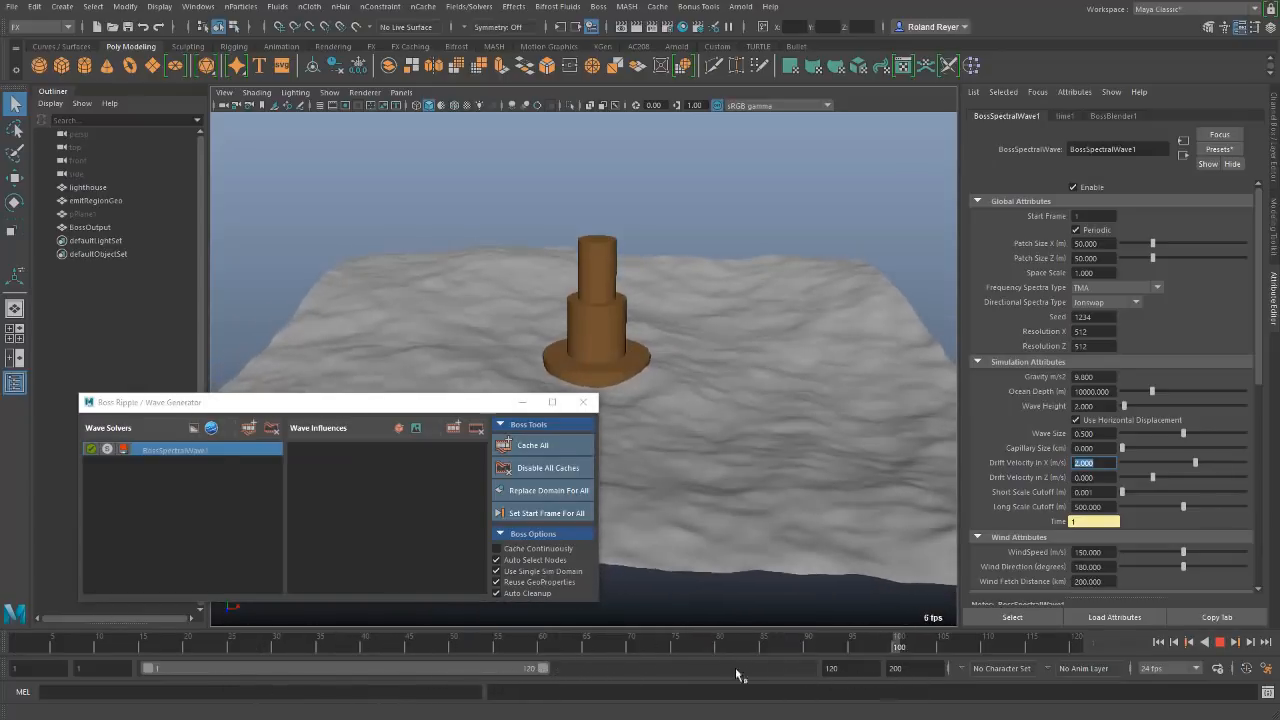
left_click(14, 647)
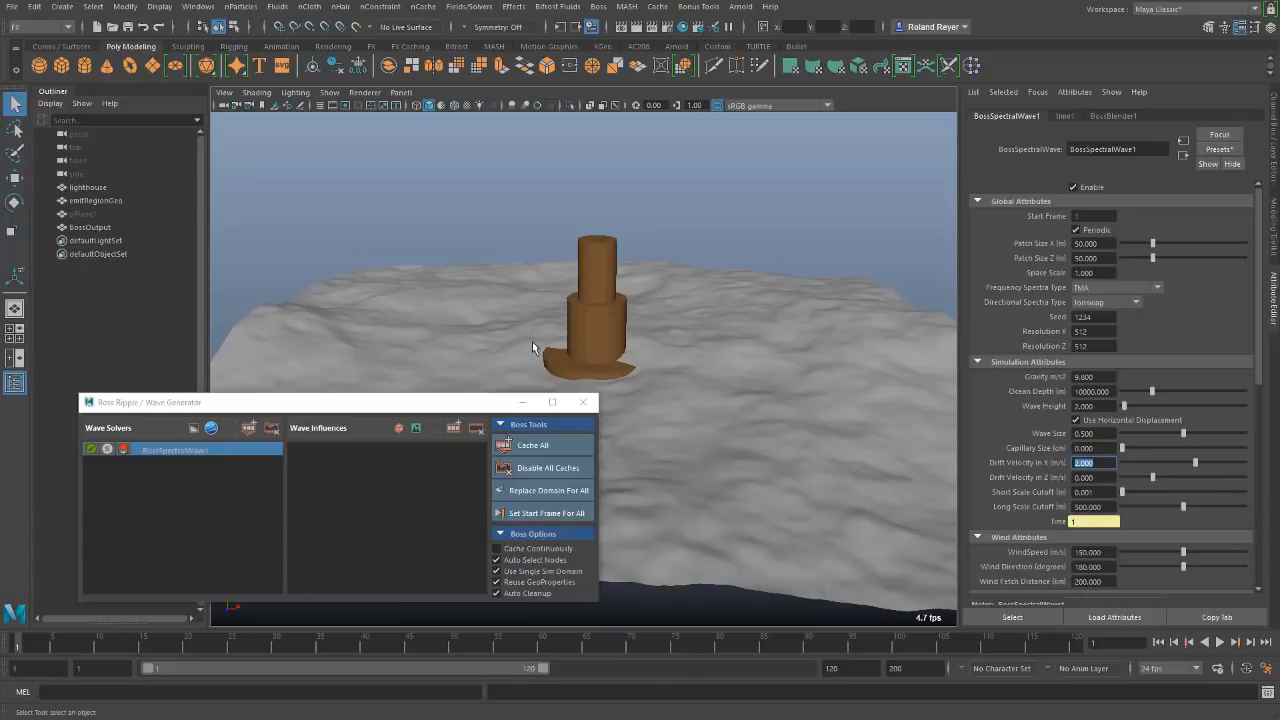
Add the lighthouse as a geo influence on the spectral wave solver and play back its effect on the waves.
left_click(604, 325)
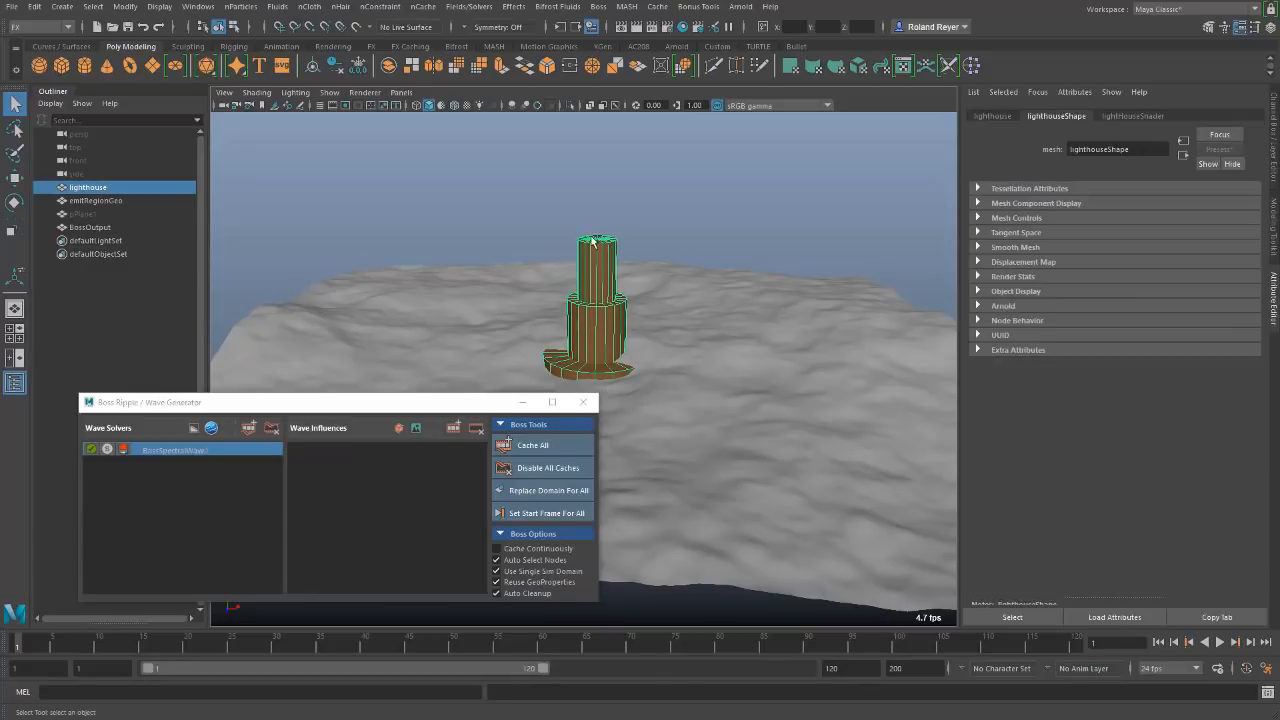
left_click(398, 430)
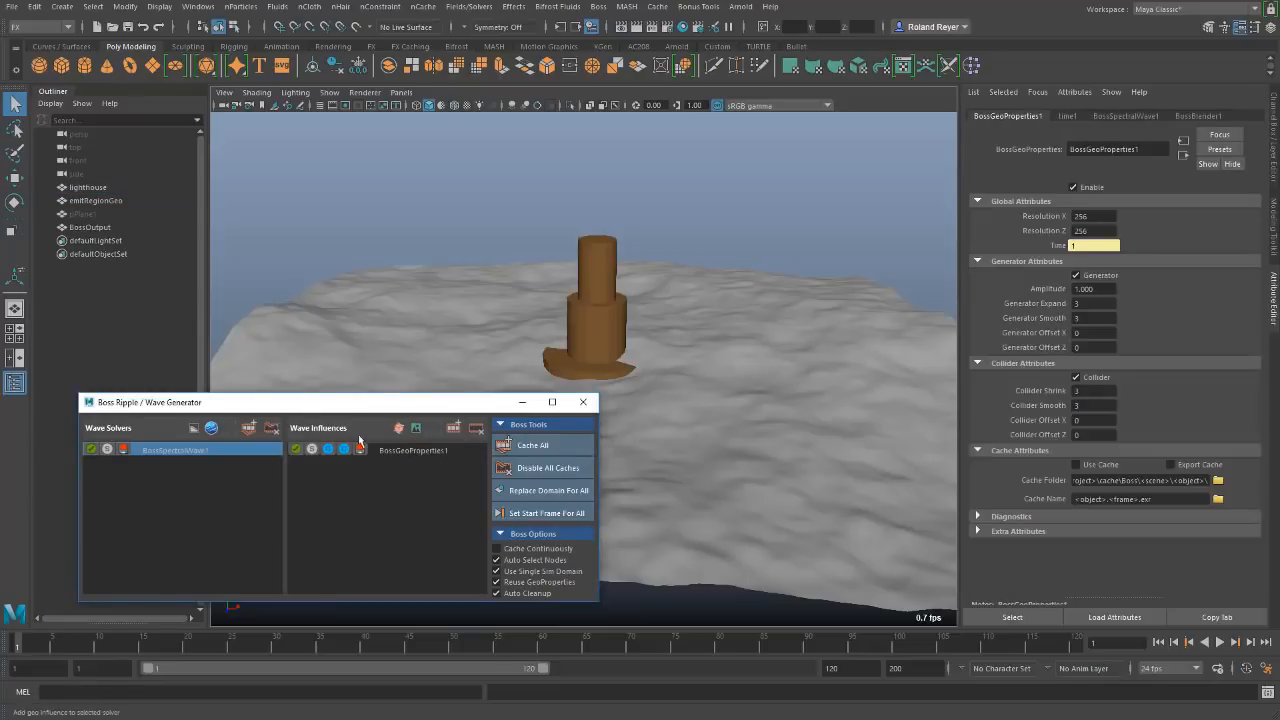
left_click(18, 644)
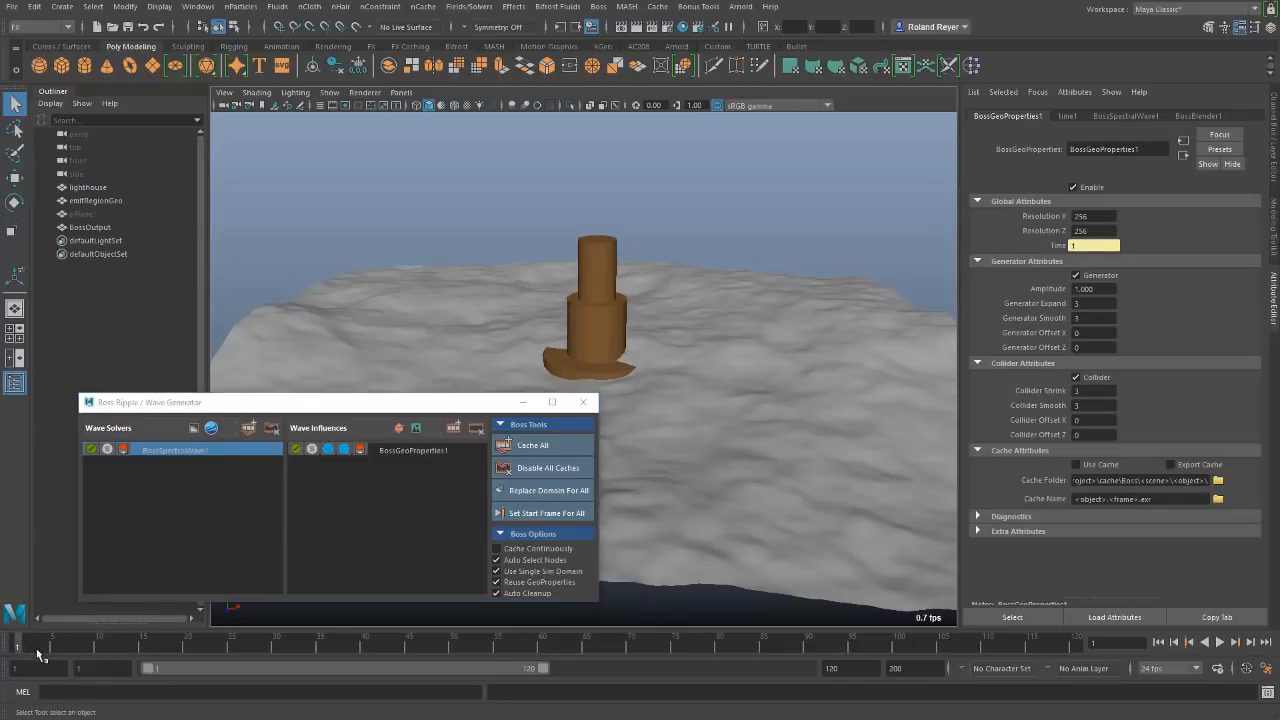
key("alt+v")
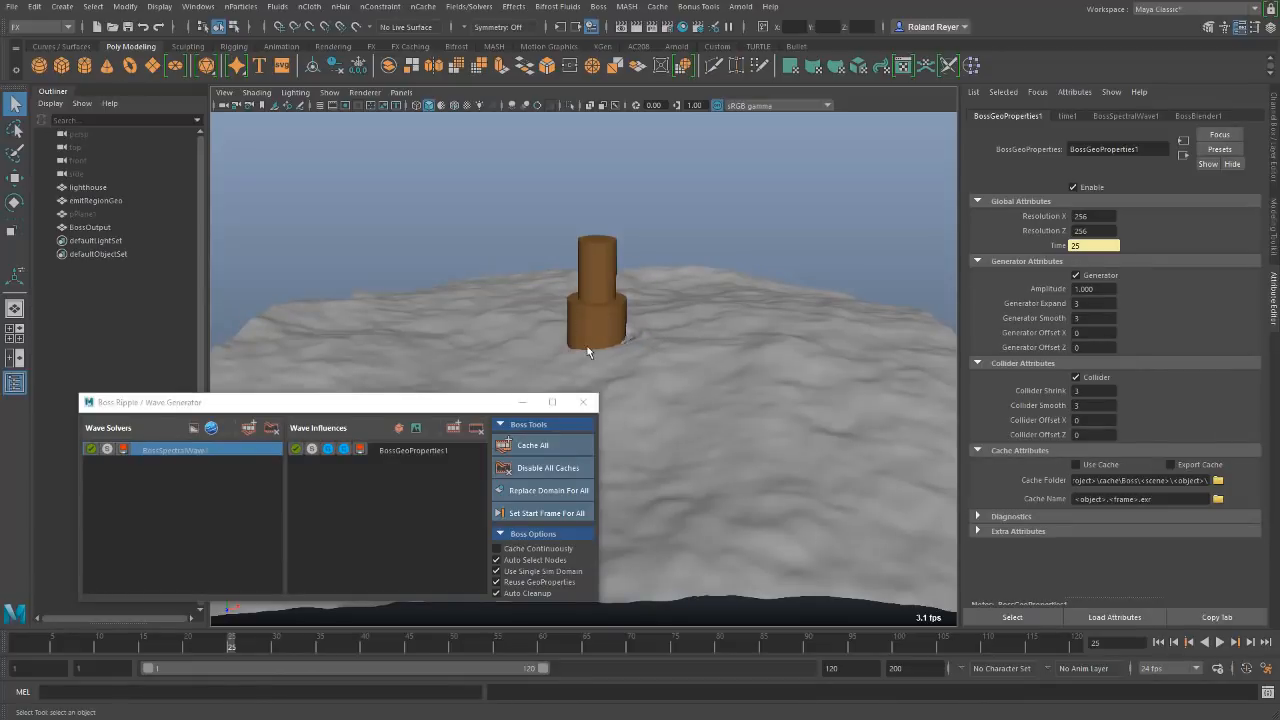
left_click_drag(224, 641, 4, 641)
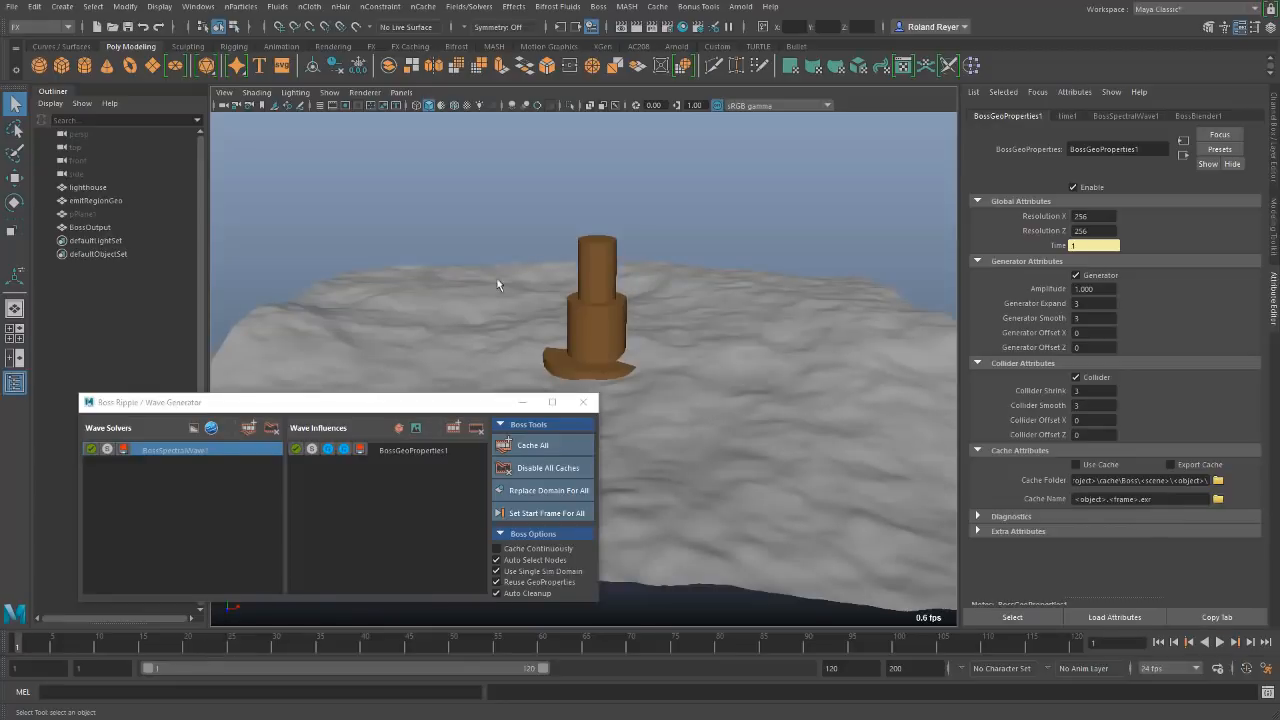
Cache all Boss solvers and influences, play back the cached ocean and close the Boss Editor.
left_click(160, 452)
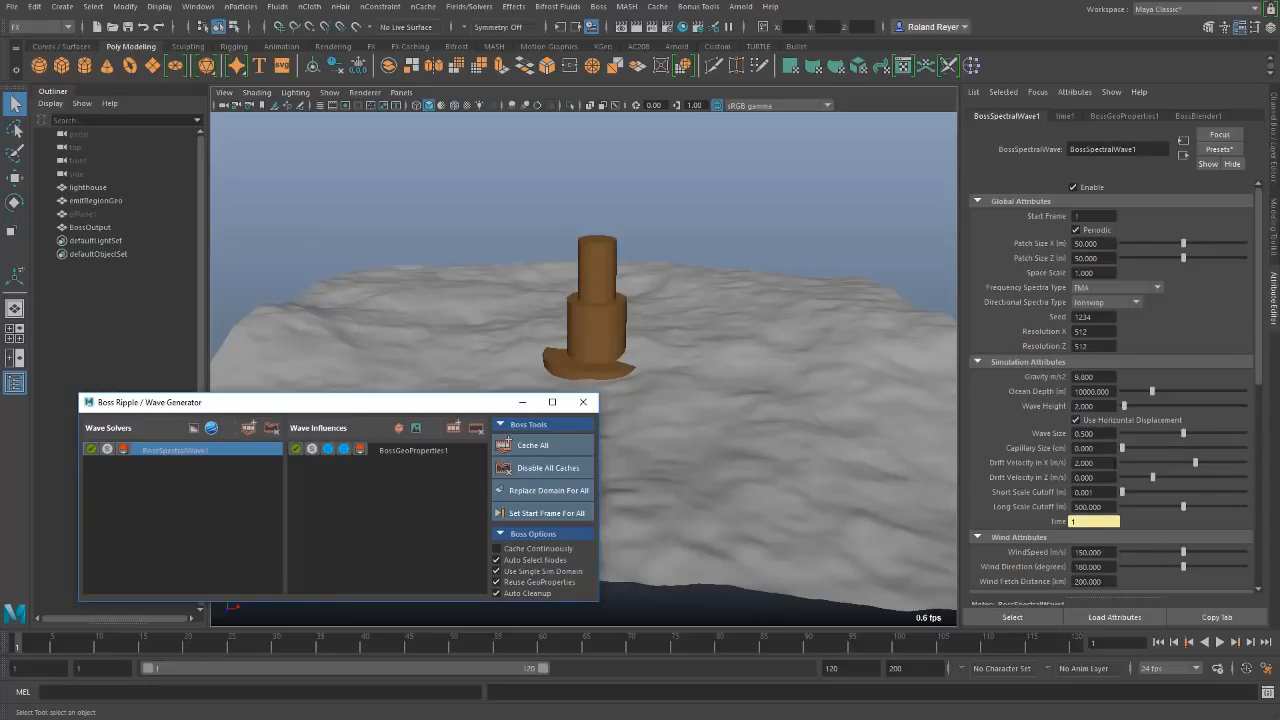
scroll(1172, 448, "down", 2)
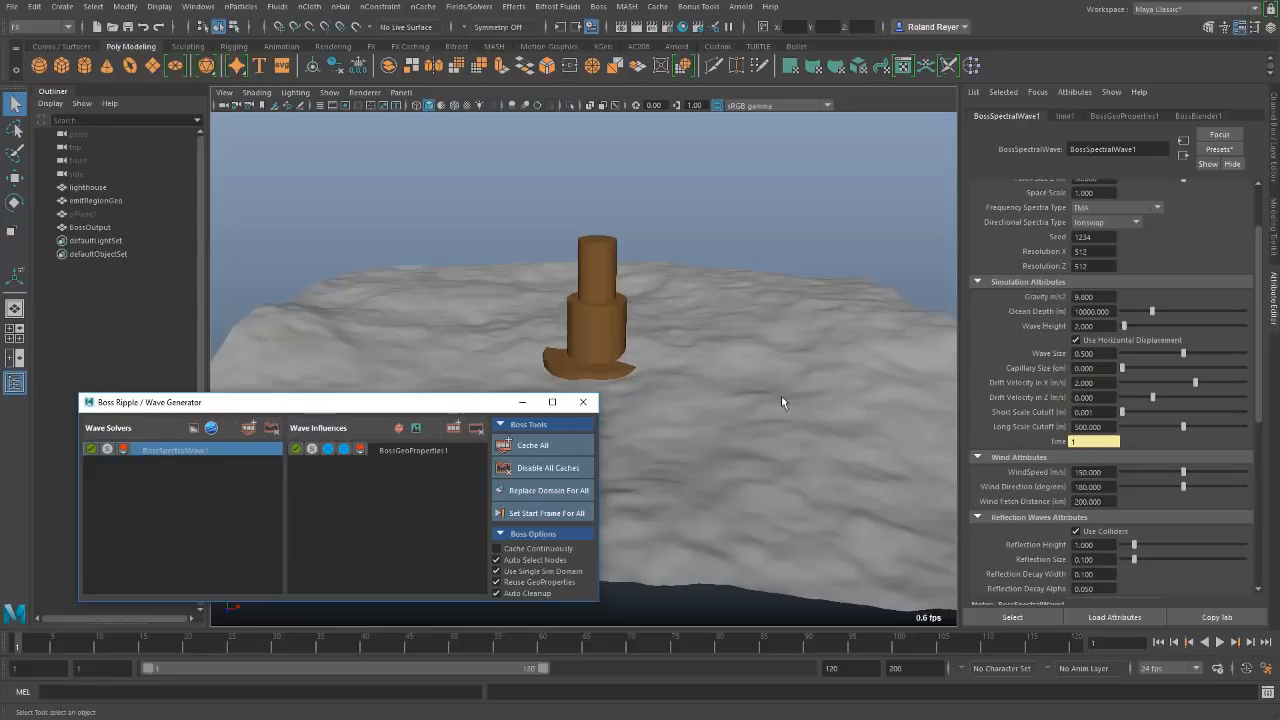
left_click(564, 445)
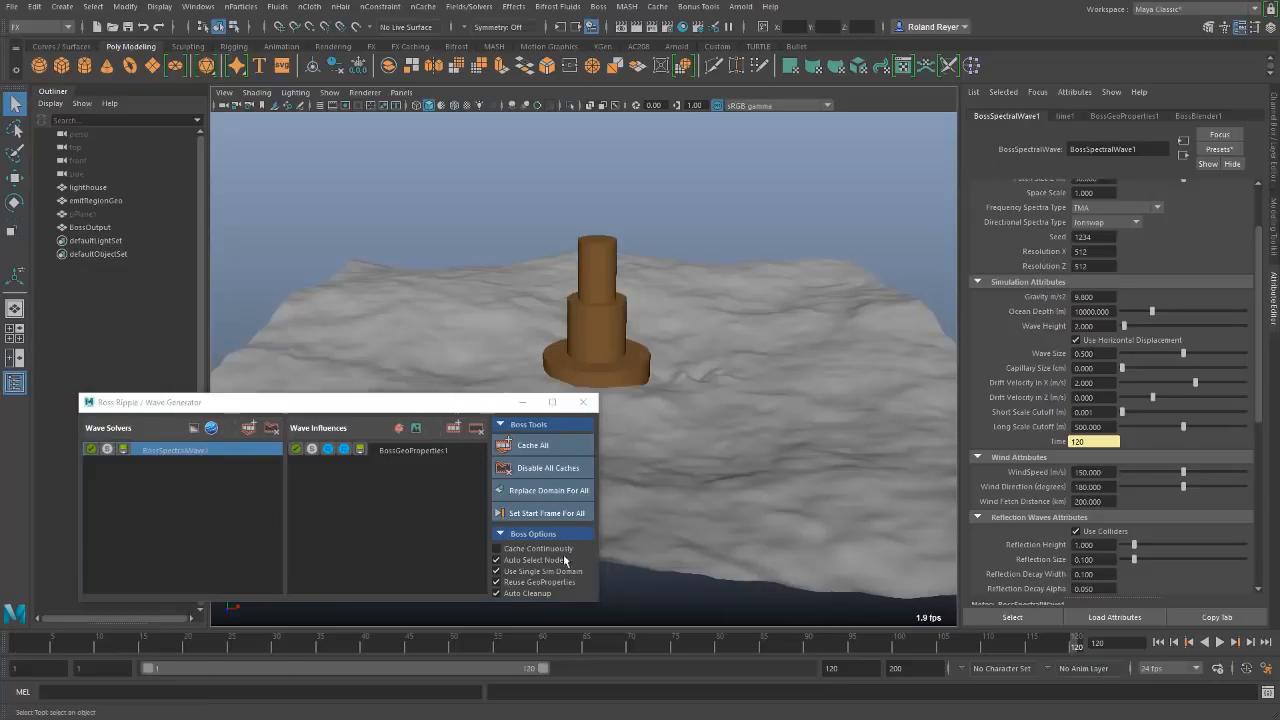
mouse_move(1074, 643)
left_mouse_down()
mouse_move(564, 652)
mouse_move(845, 670)
mouse_move(870, 664)
mouse_move(676, 643)
mouse_move(139, 656)
mouse_move(16, 646)
left_mouse_up()
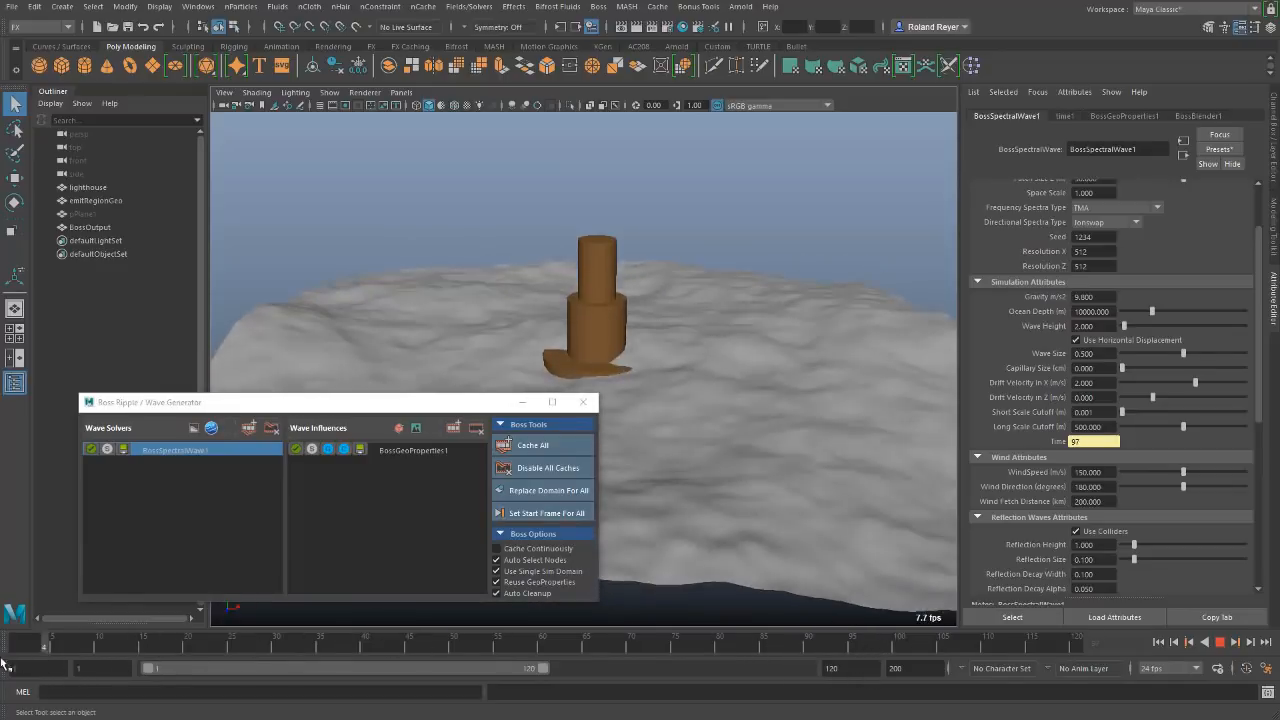
left_click(583, 402)
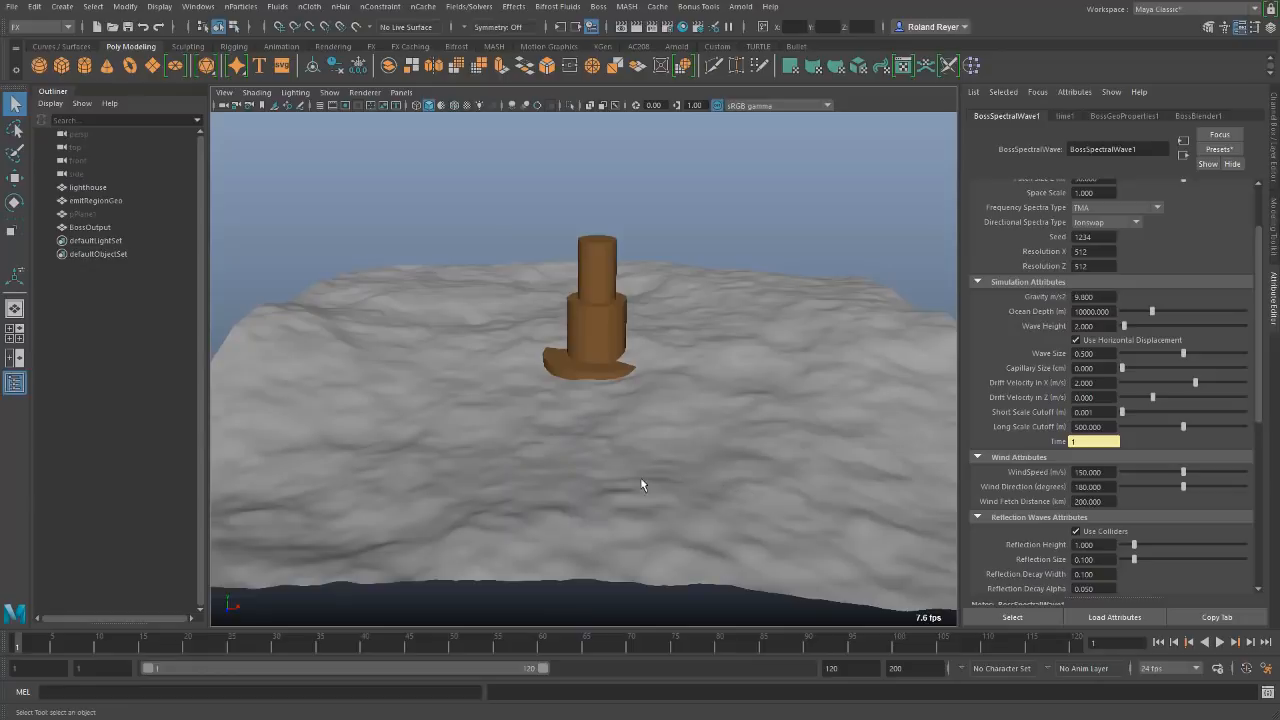
Make the emitRegionGeoLayer display layer visible to show the emission region around the lighthouse.
right_click_drag(517, 487, 617, 495, "alt")
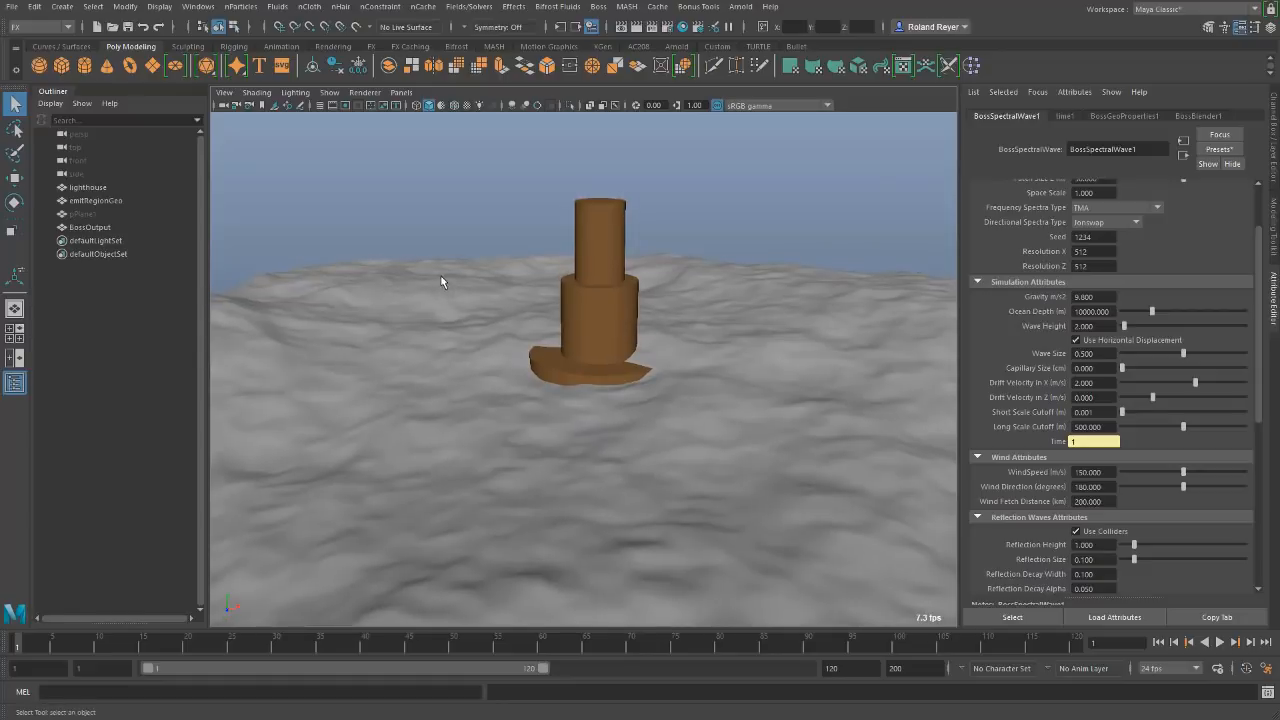
left_click(347, 279)
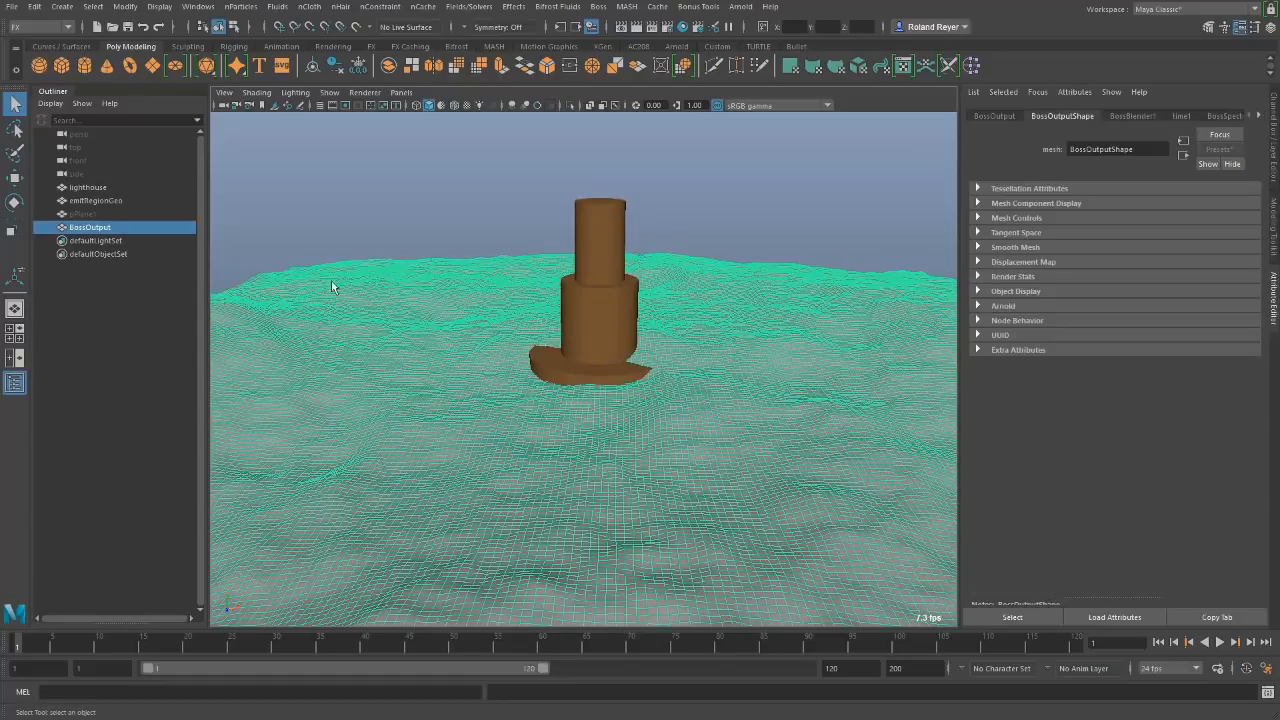
left_click(592, 291)
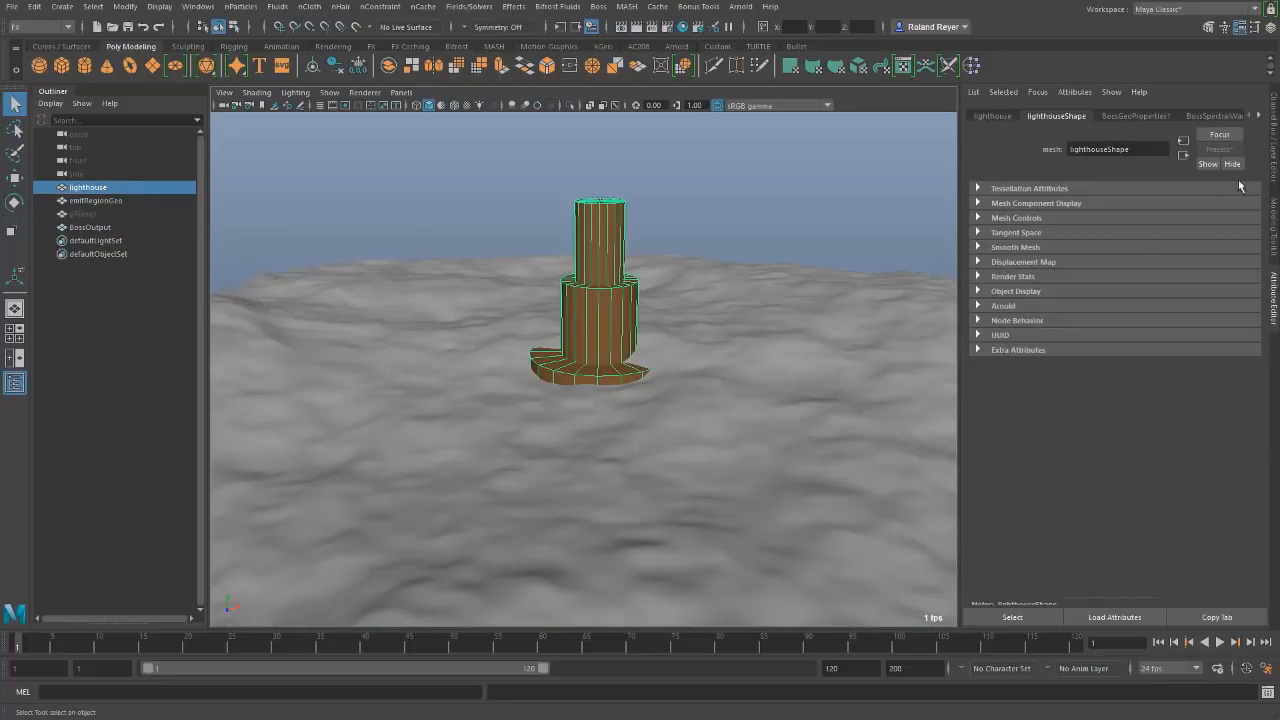
left_click(1275, 170)
left_click(1108, 499)
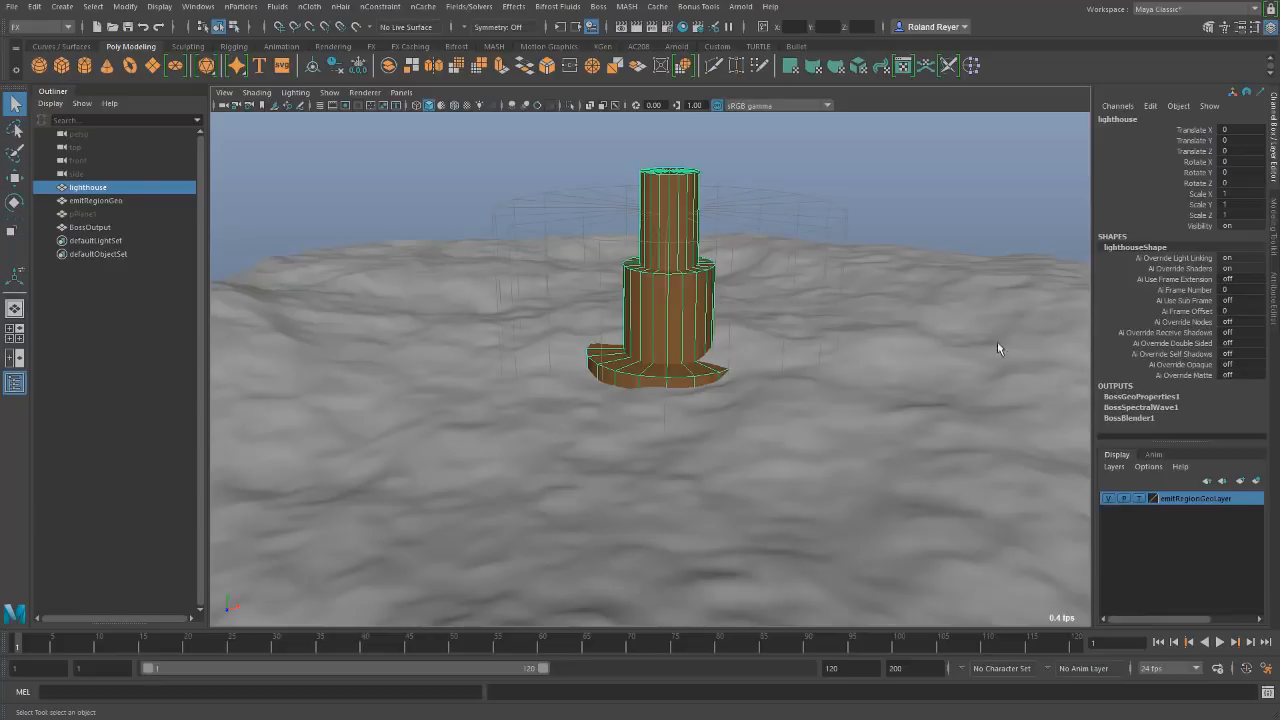
Hide the emitRegionGeoLayer display layer and create an empty Bifrost liquid with nothing selected.
left_click(88, 201)
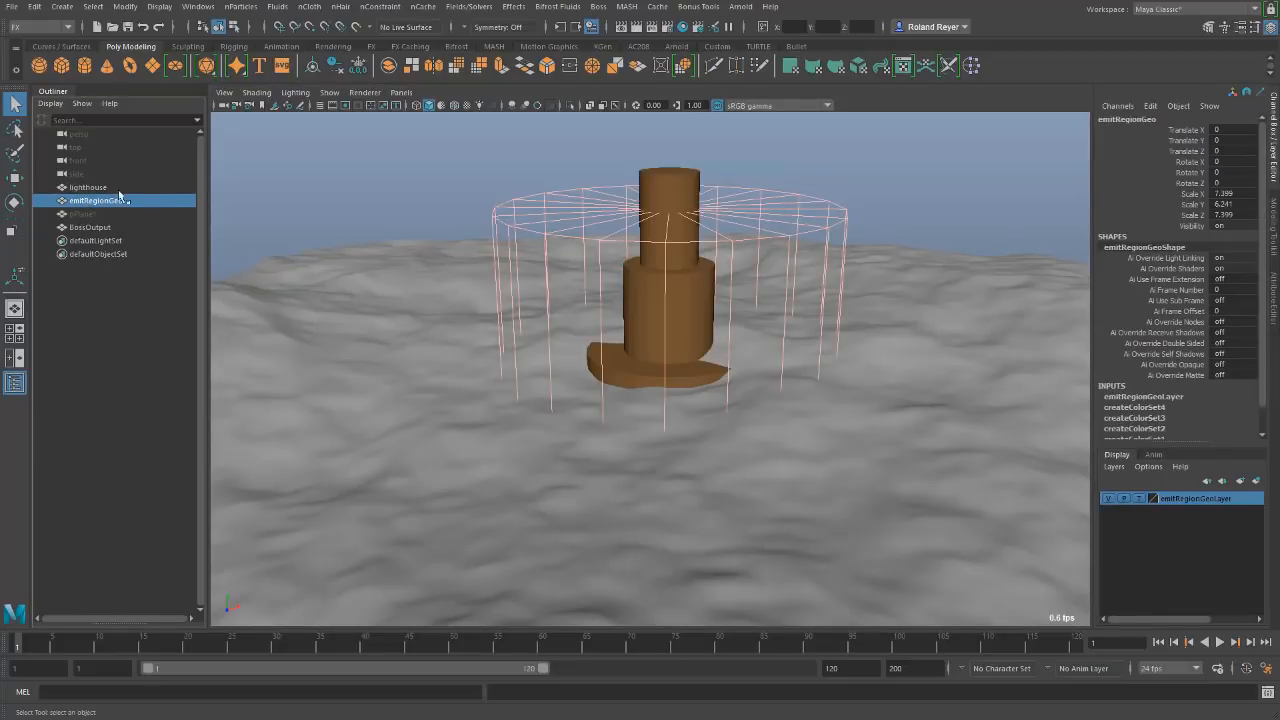
left_click(1110, 498)
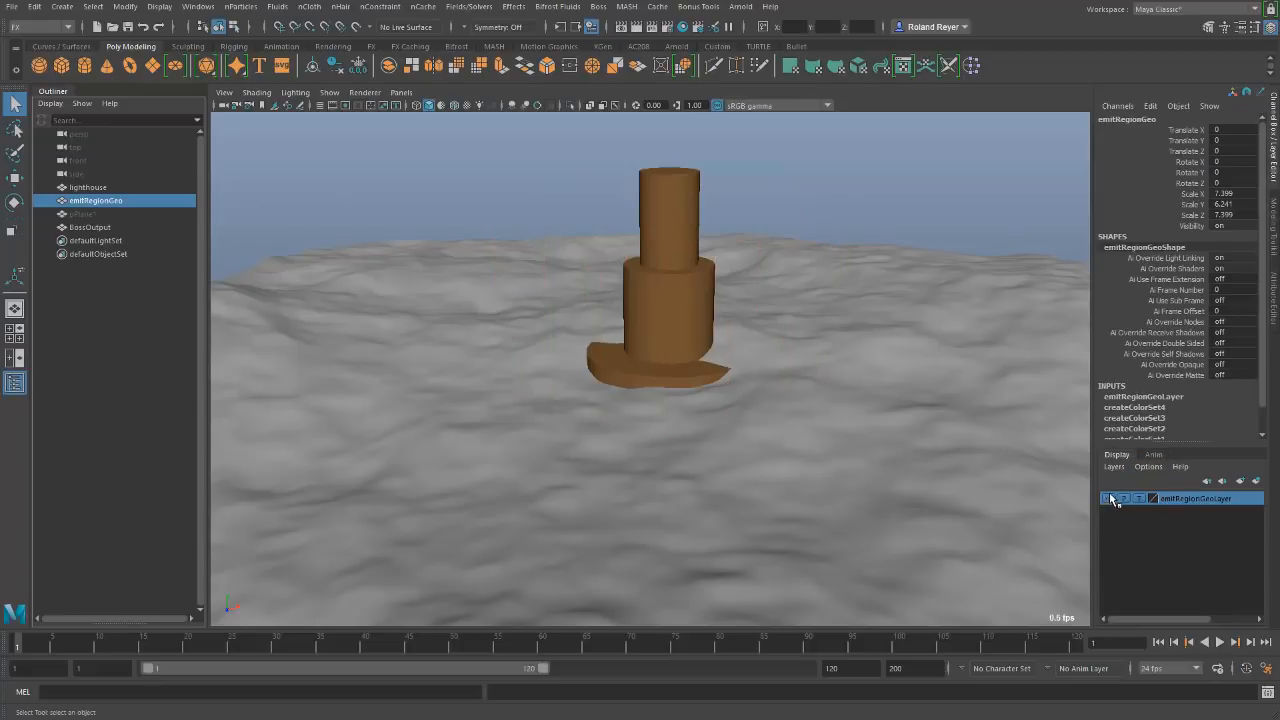
left_click(364, 177)
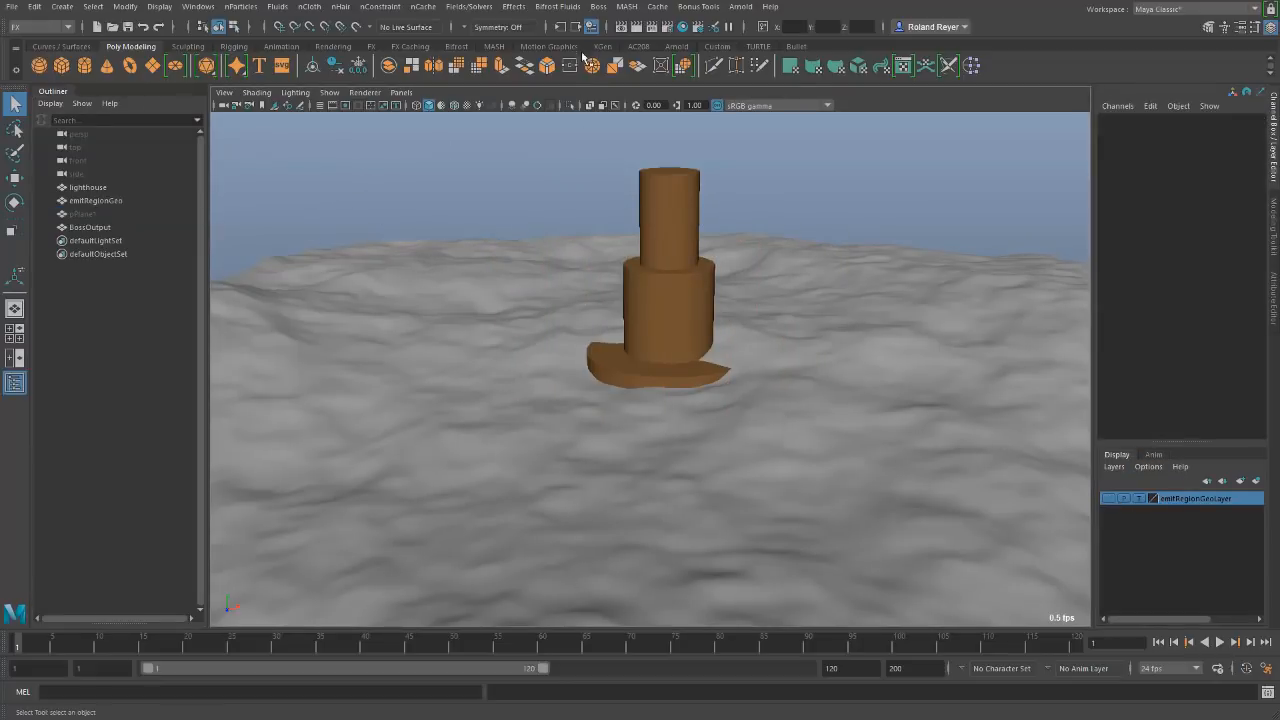
left_click(557, 6)
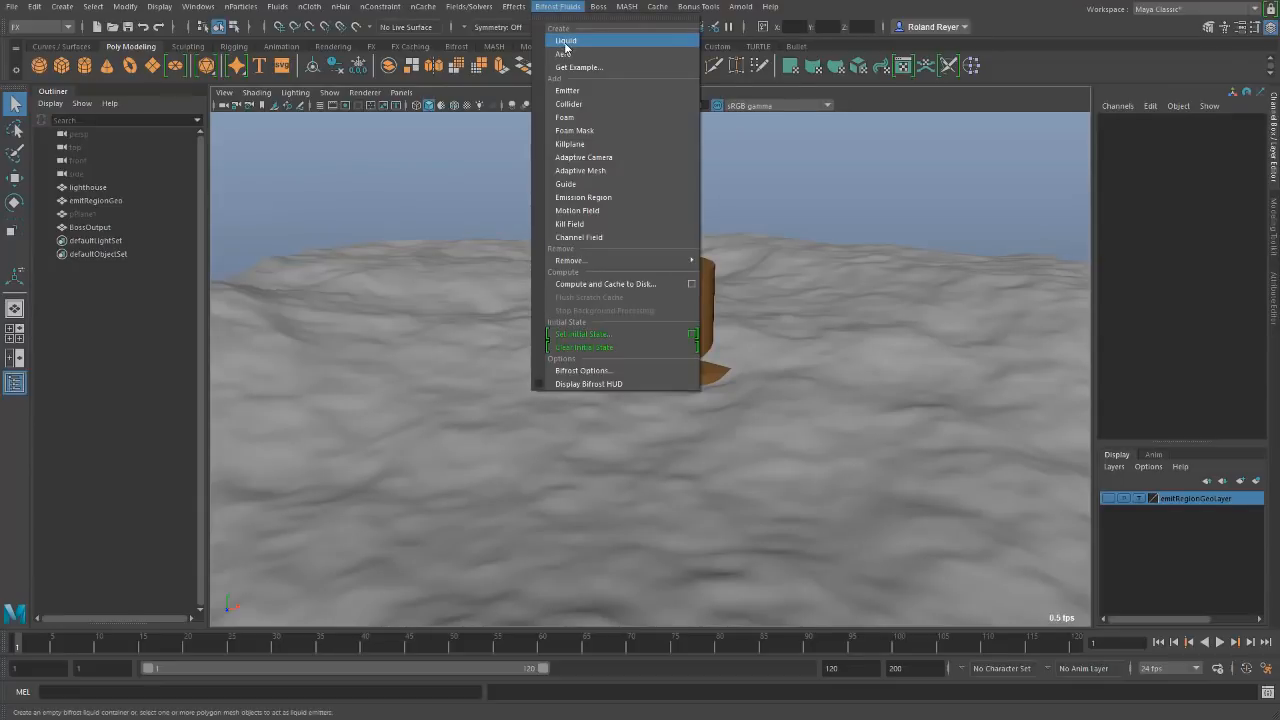
left_click(564, 42)
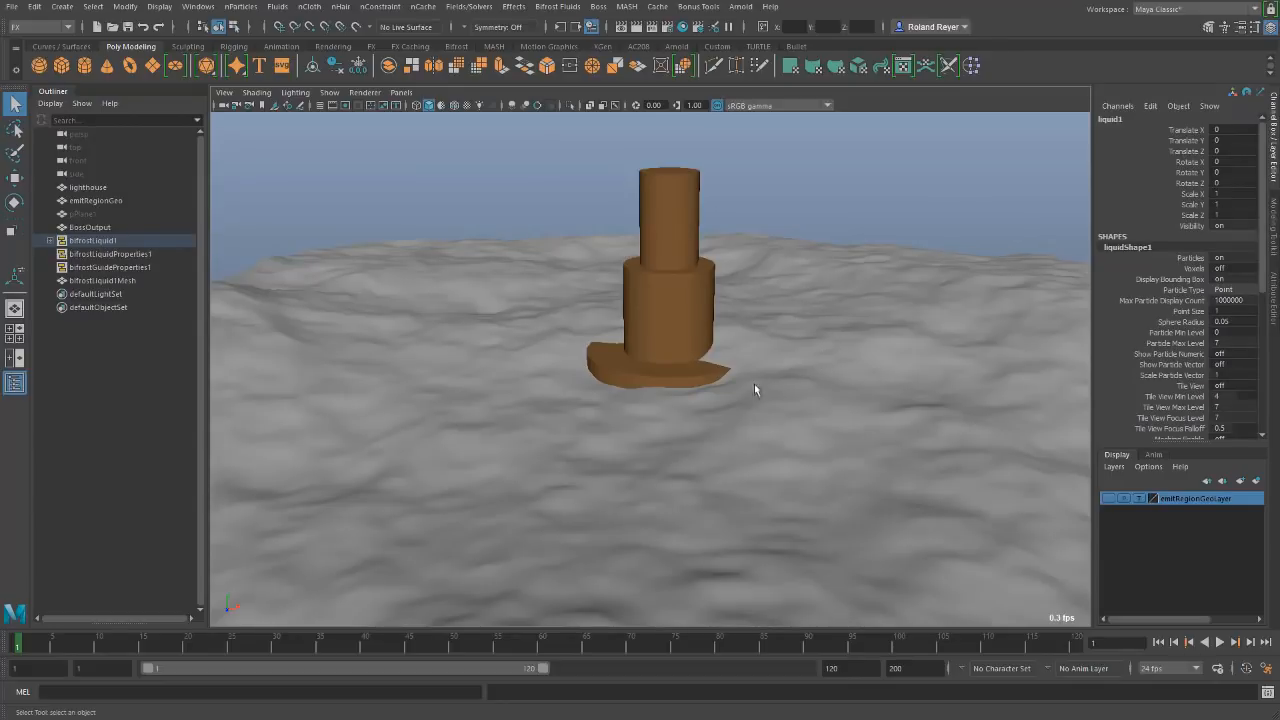
Add the BossOutput ocean mesh as a guide for the Bifrost liquid1 object.
left_click(49, 240)
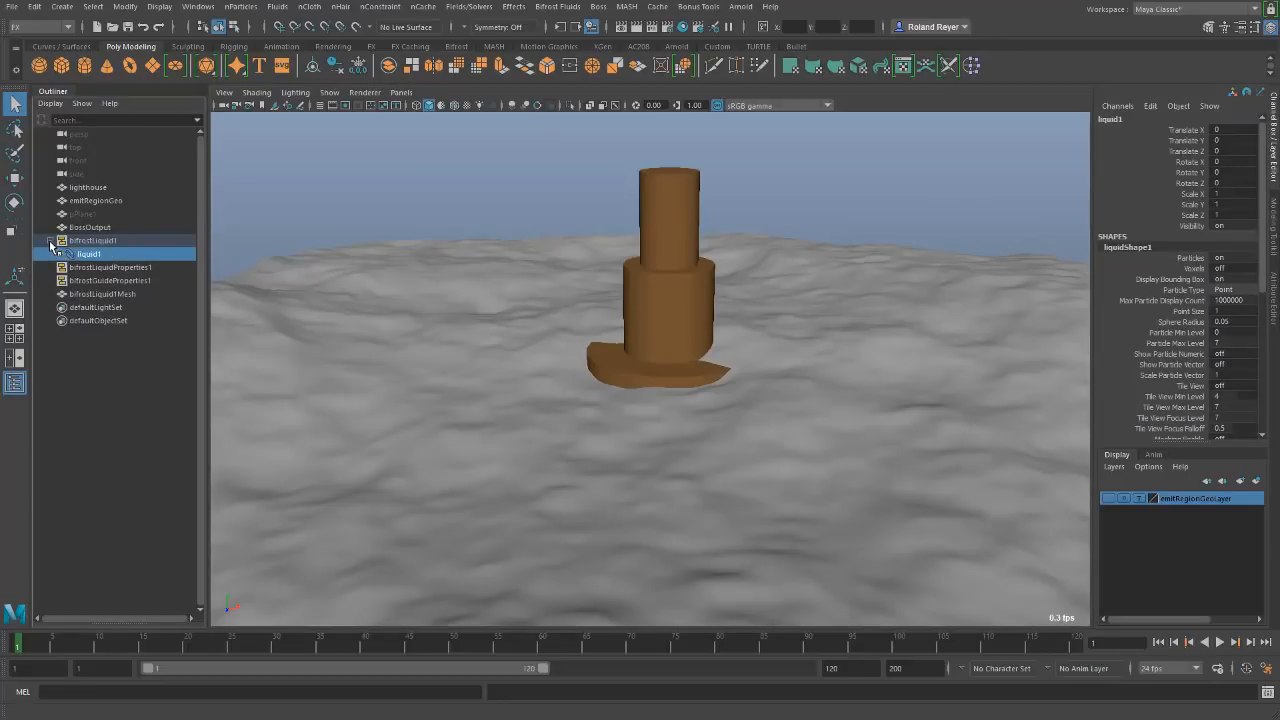
left_click(474, 307, "shift")
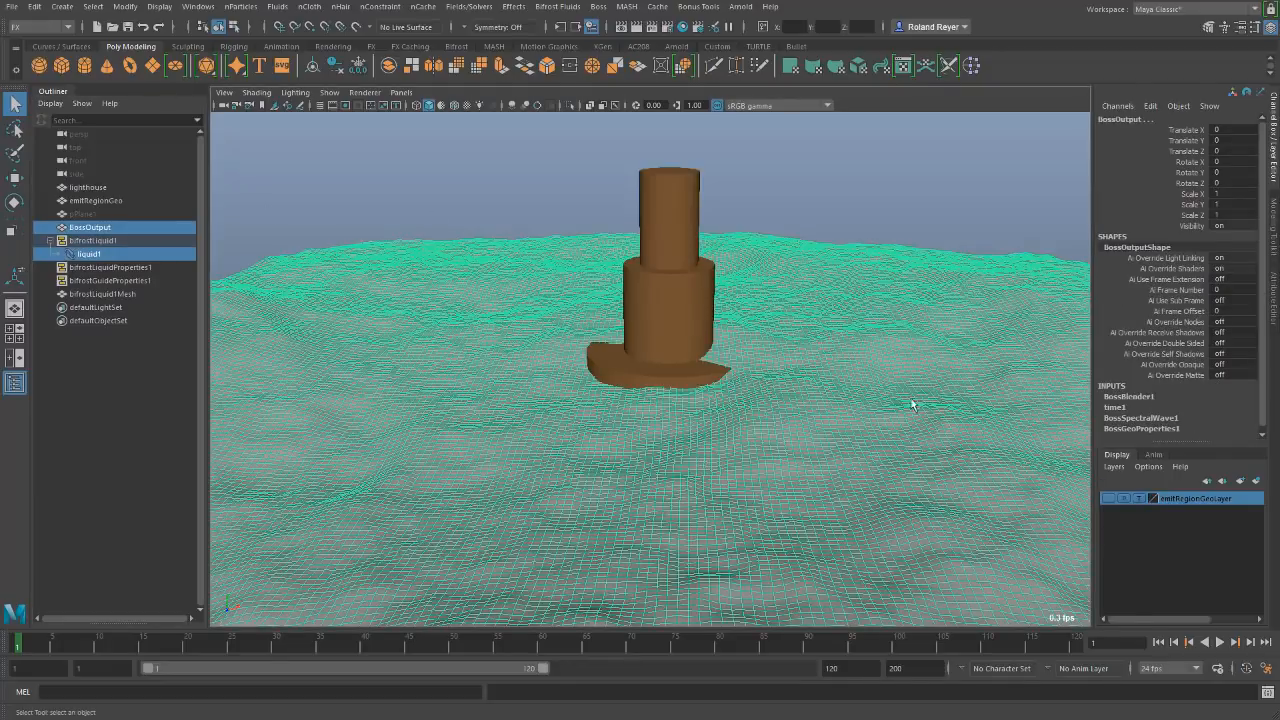
left_click(557, 6)
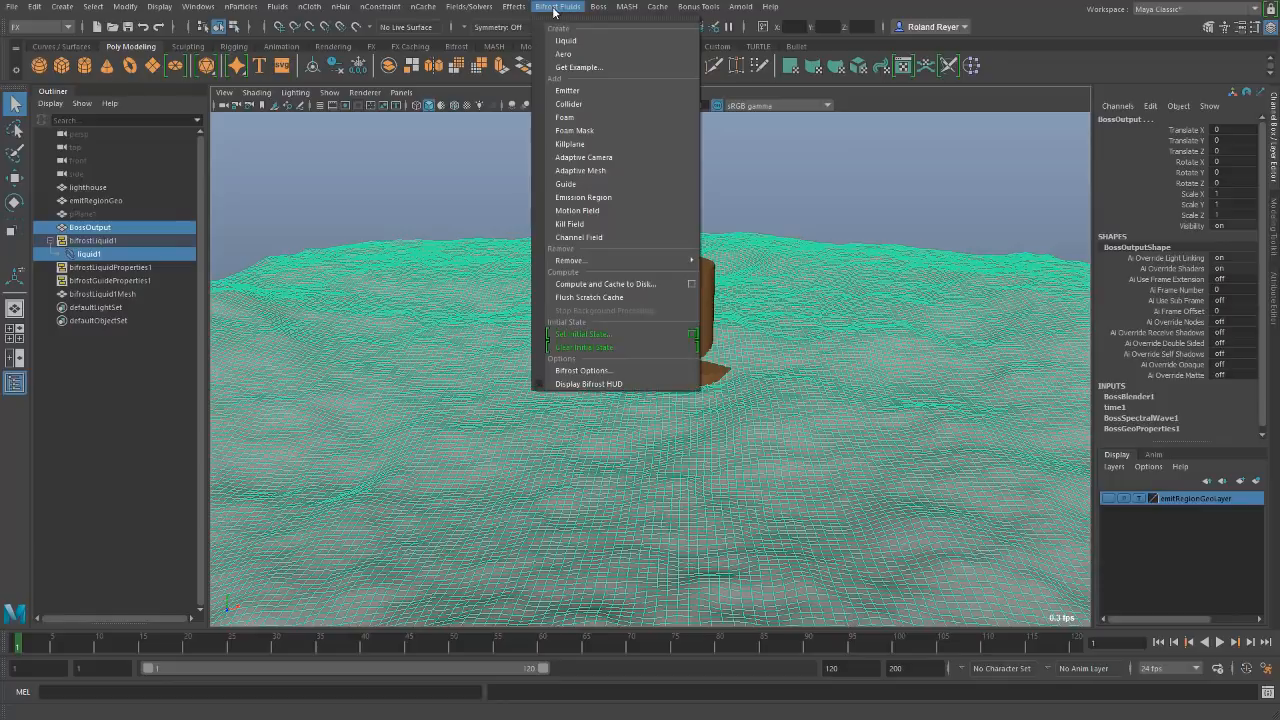
left_click(614, 182)
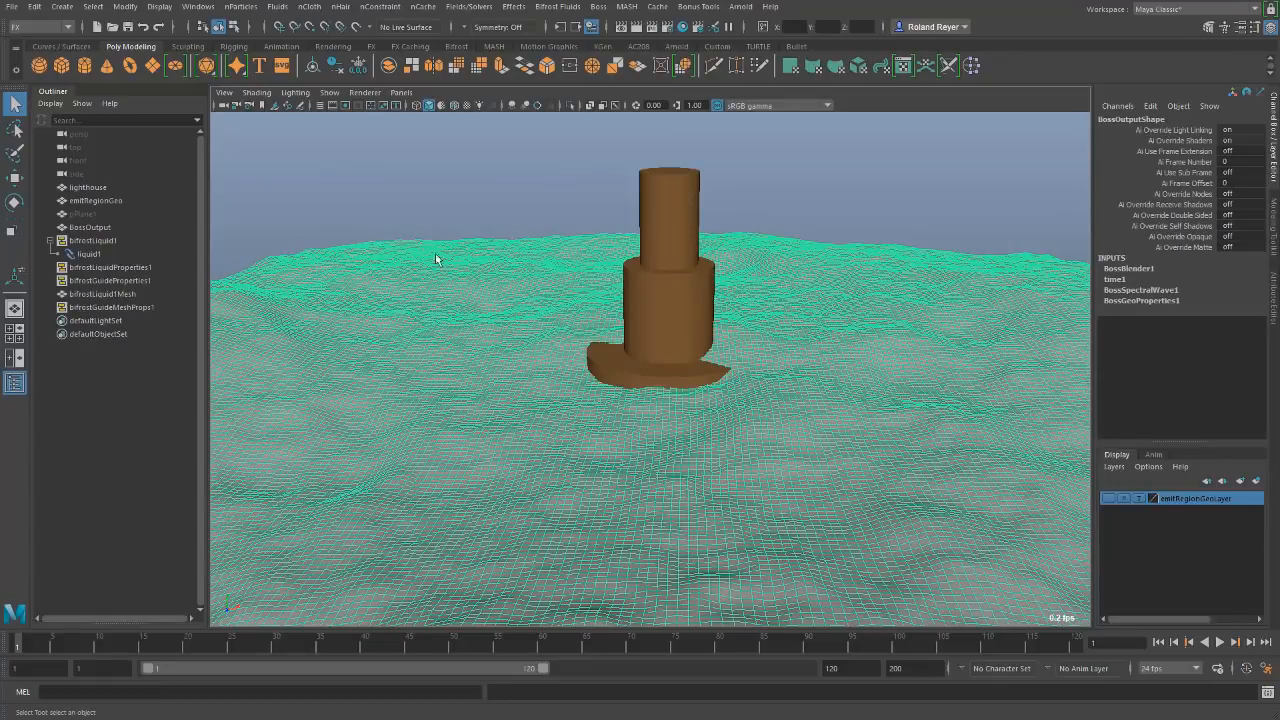
Show the emitRegionGeoLayer display layer and add emitRegionGeo as an emission region to liquid1.
left_click(97, 200)
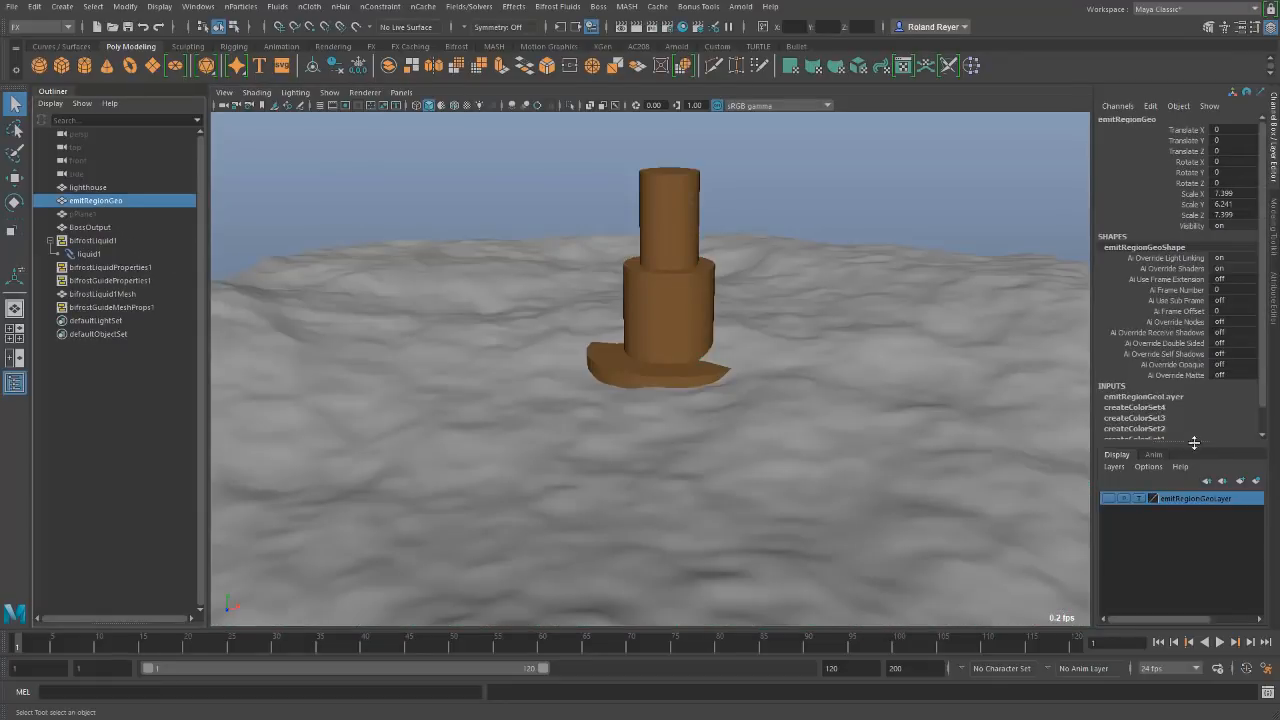
left_click(1110, 498)
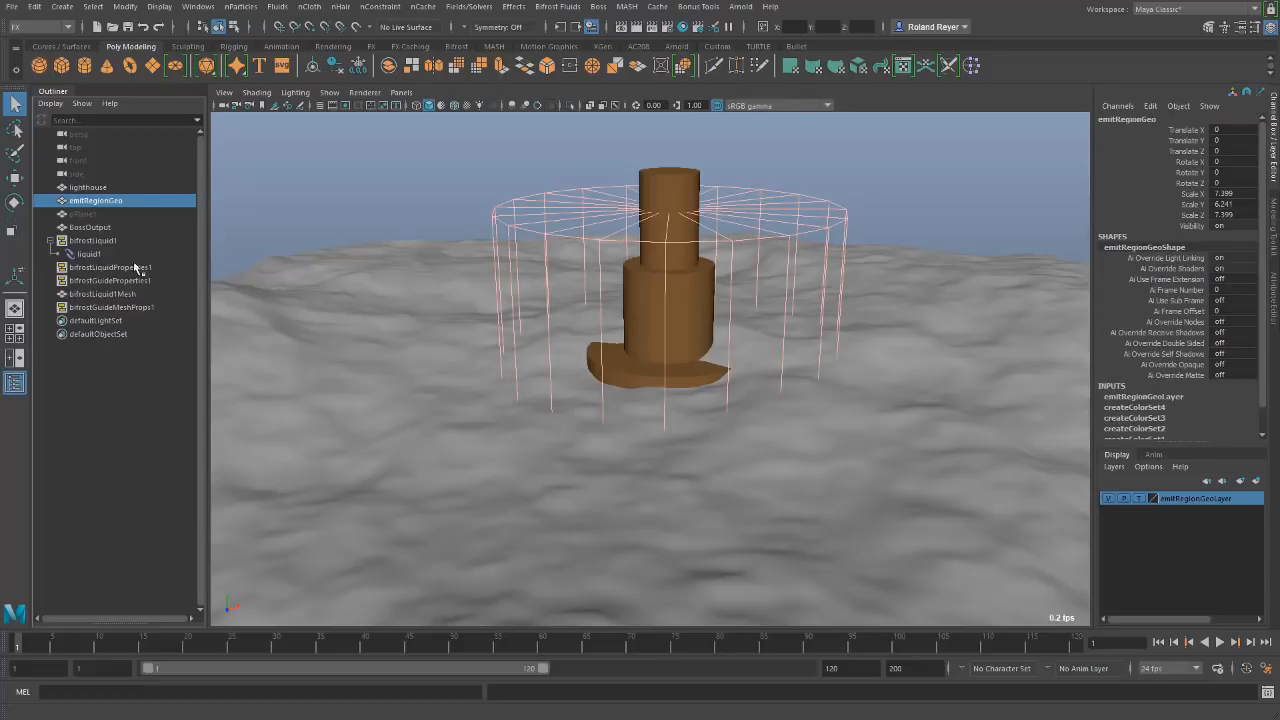
left_click(89, 254, "ctrl")
left_click(558, 7)
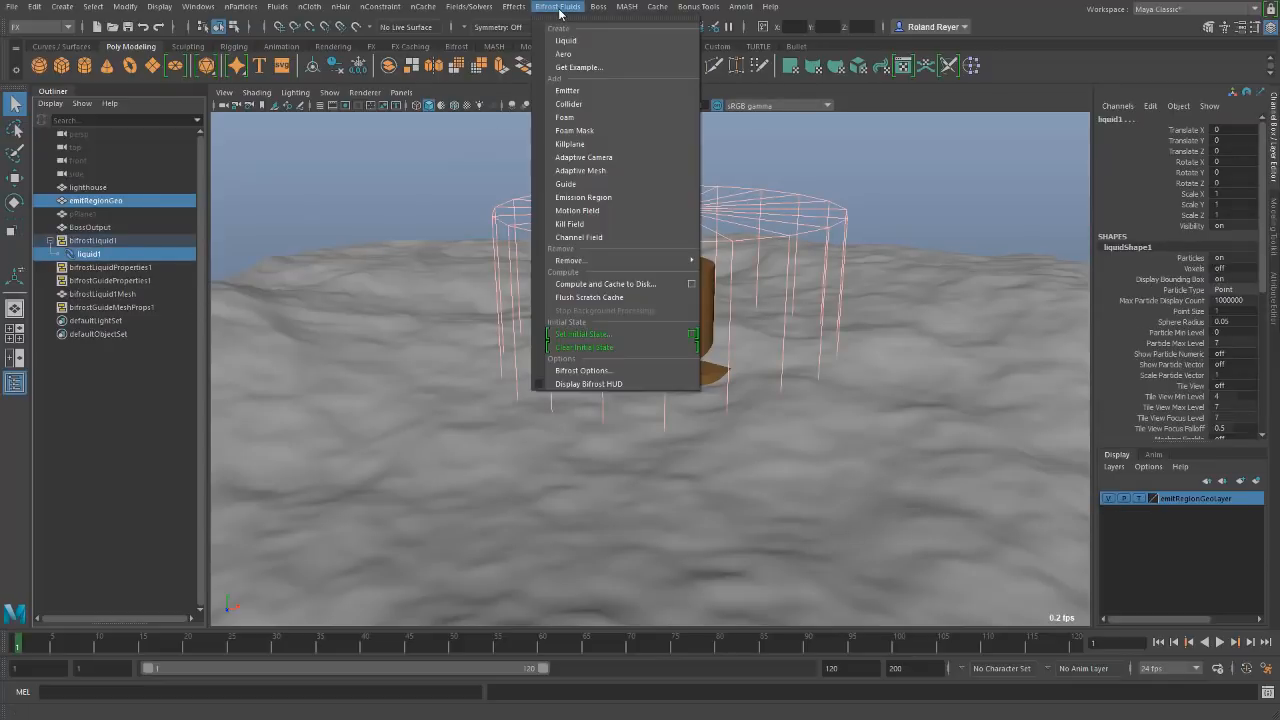
left_click(590, 197)
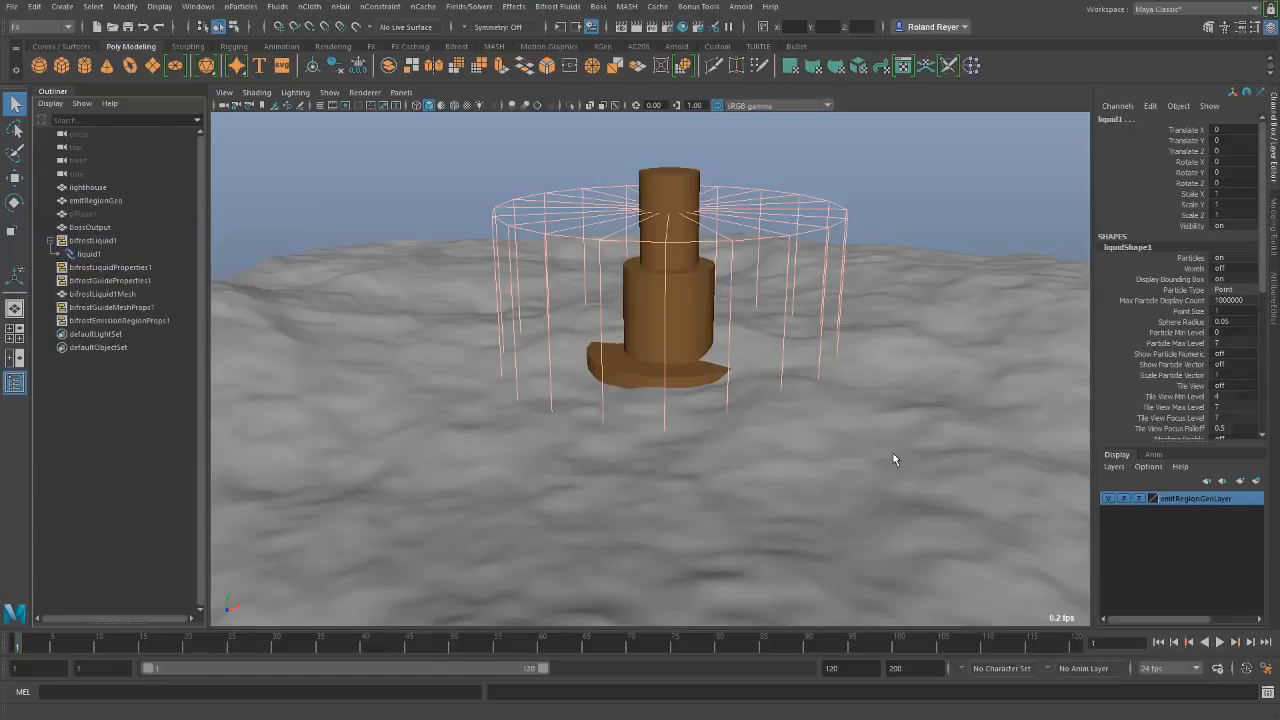
Set the point size of the liquid's particle display to about 3.276.
left_click_drag(851, 429, 627, 493, "alt")
right_click_drag(627, 493, 727, 486, "alt")
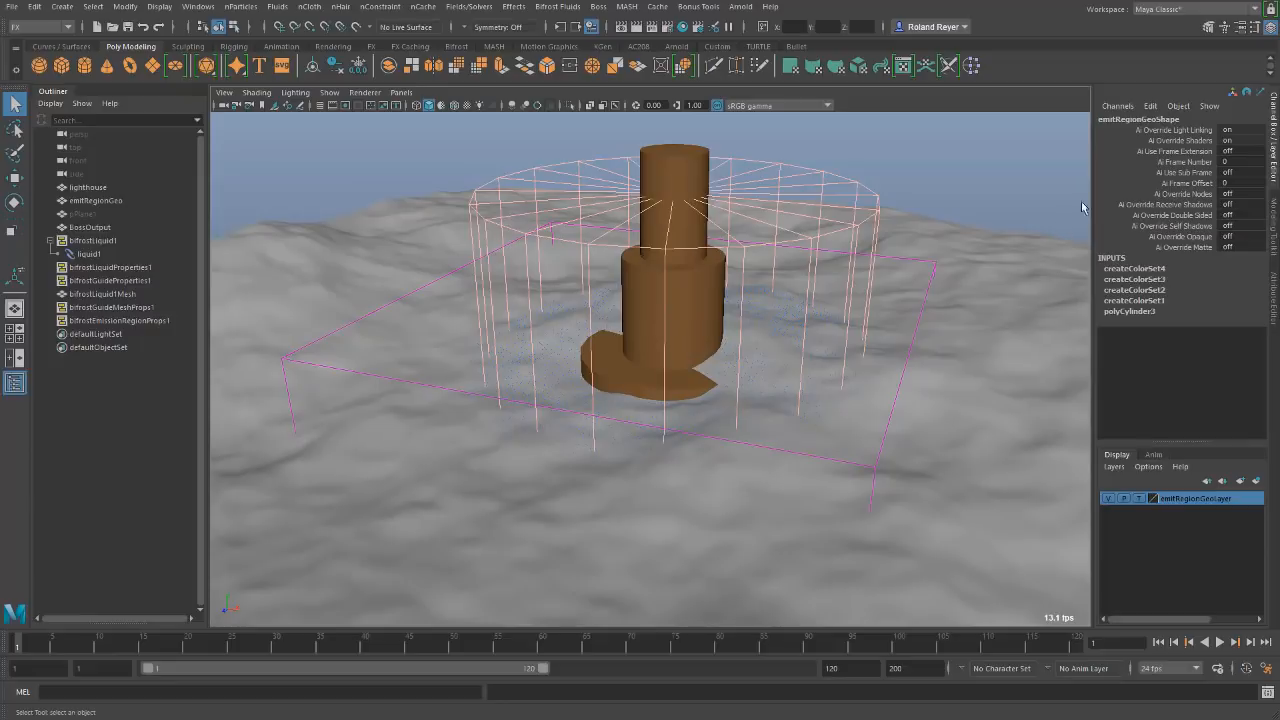
left_click(1274, 310)
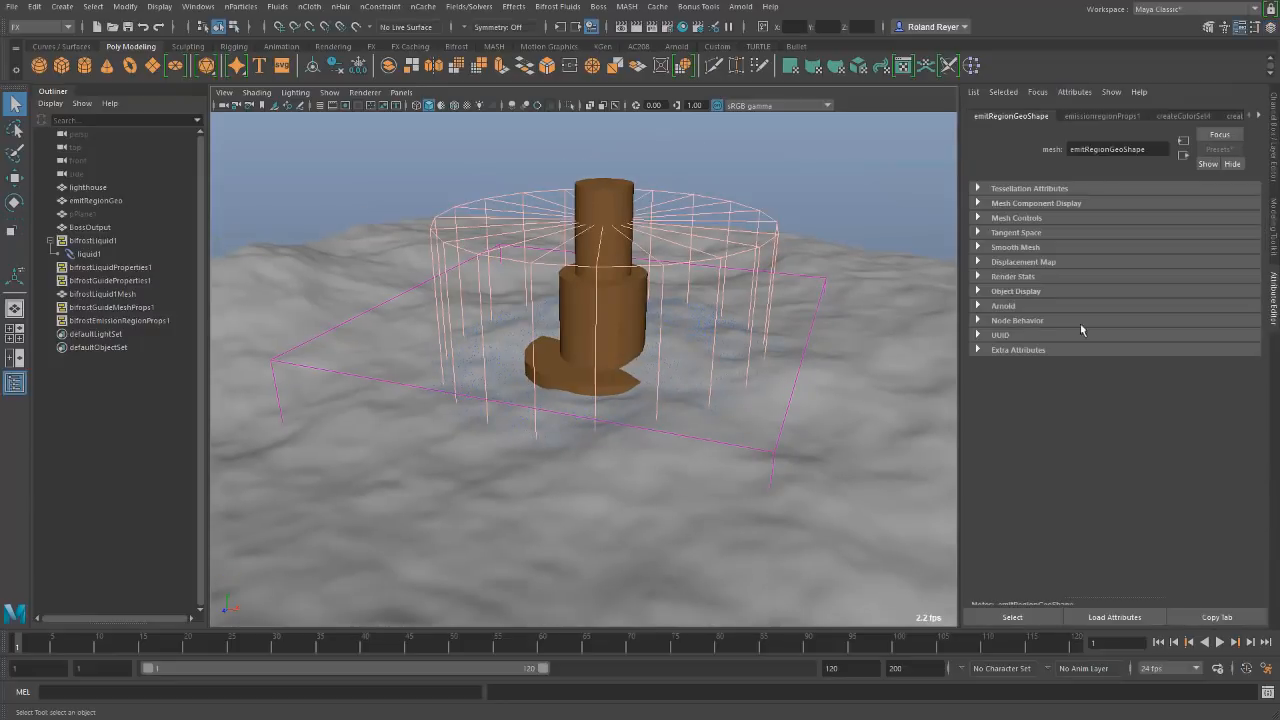
left_click(783, 427)
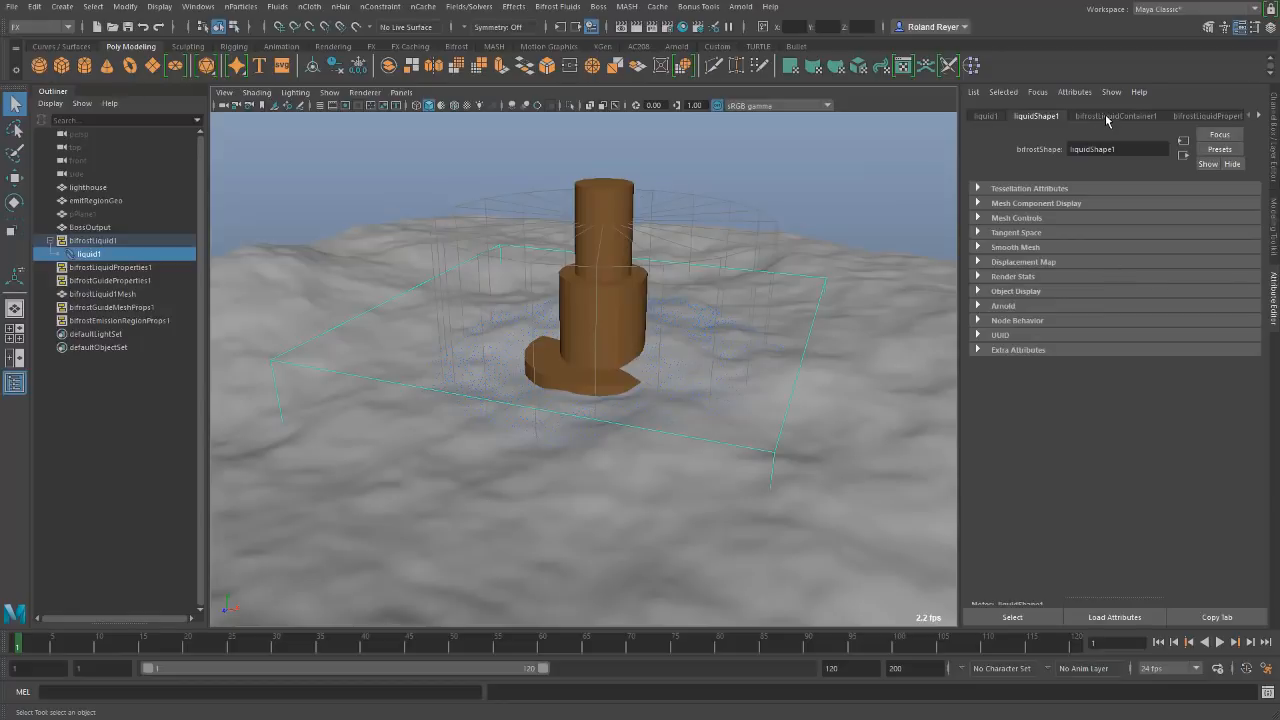
left_click_drag(1125, 317, 1155, 331)
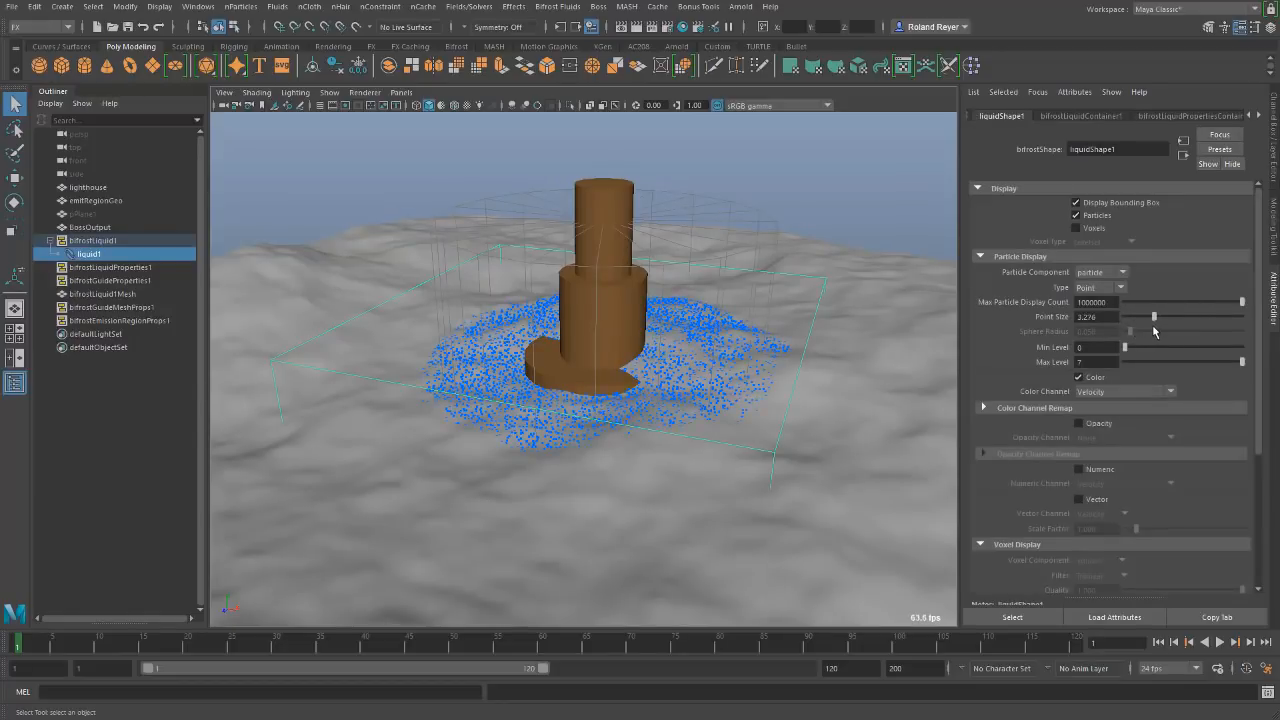
Hide the emitRegionGeoLayer display layer and turn off the liquid's Display Bounding Box option.
left_click_drag(837, 488, 742, 490, "alt")
left_click(1270, 170)
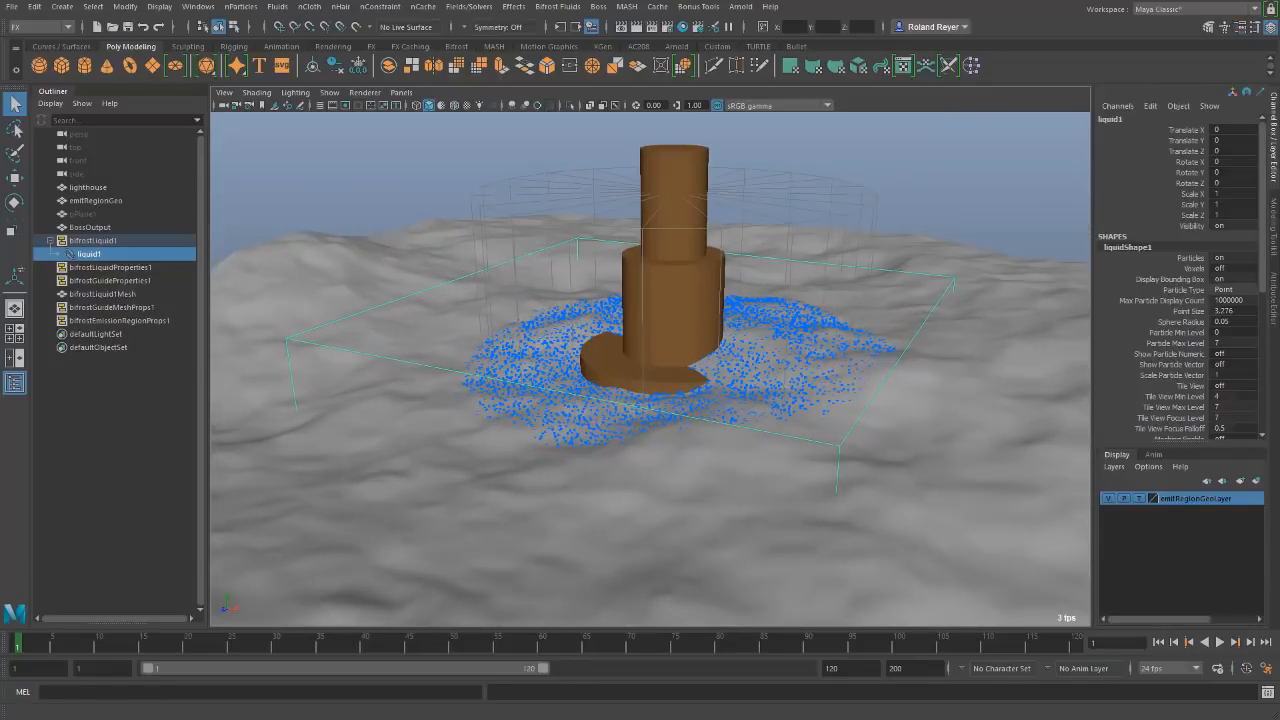
left_click(1108, 498)
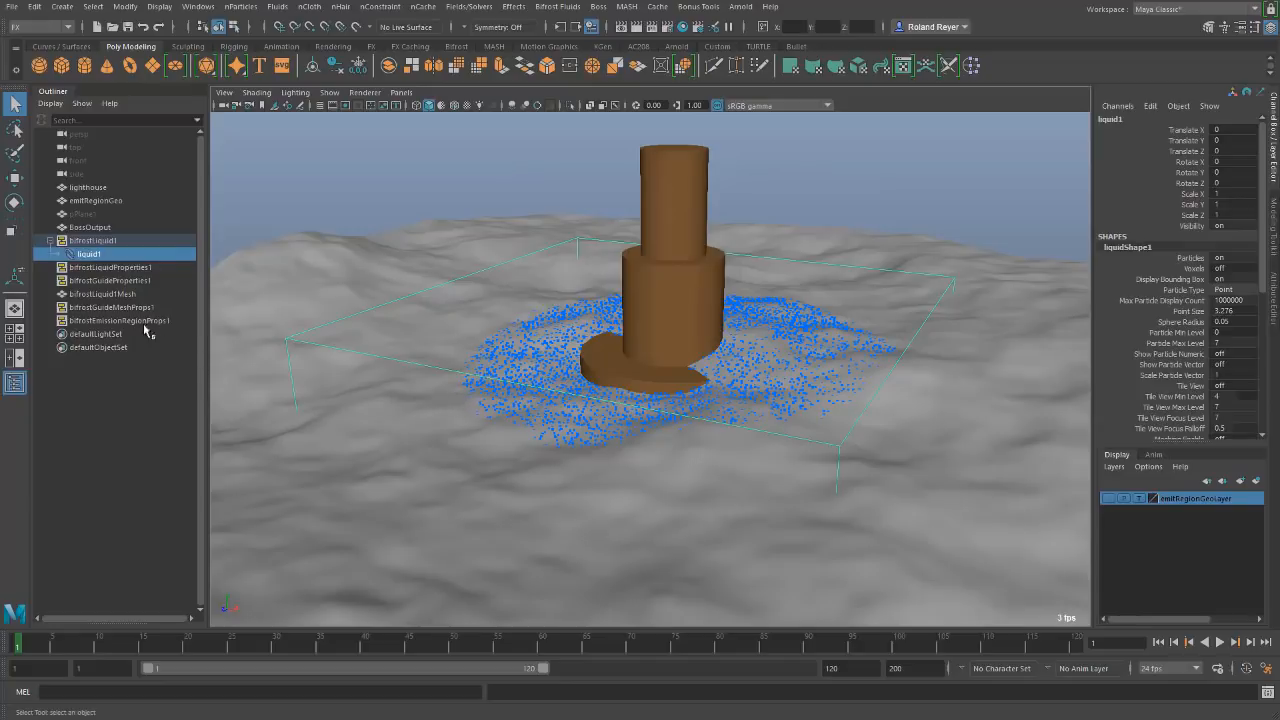
left_click(1274, 302)
left_click(1099, 206)
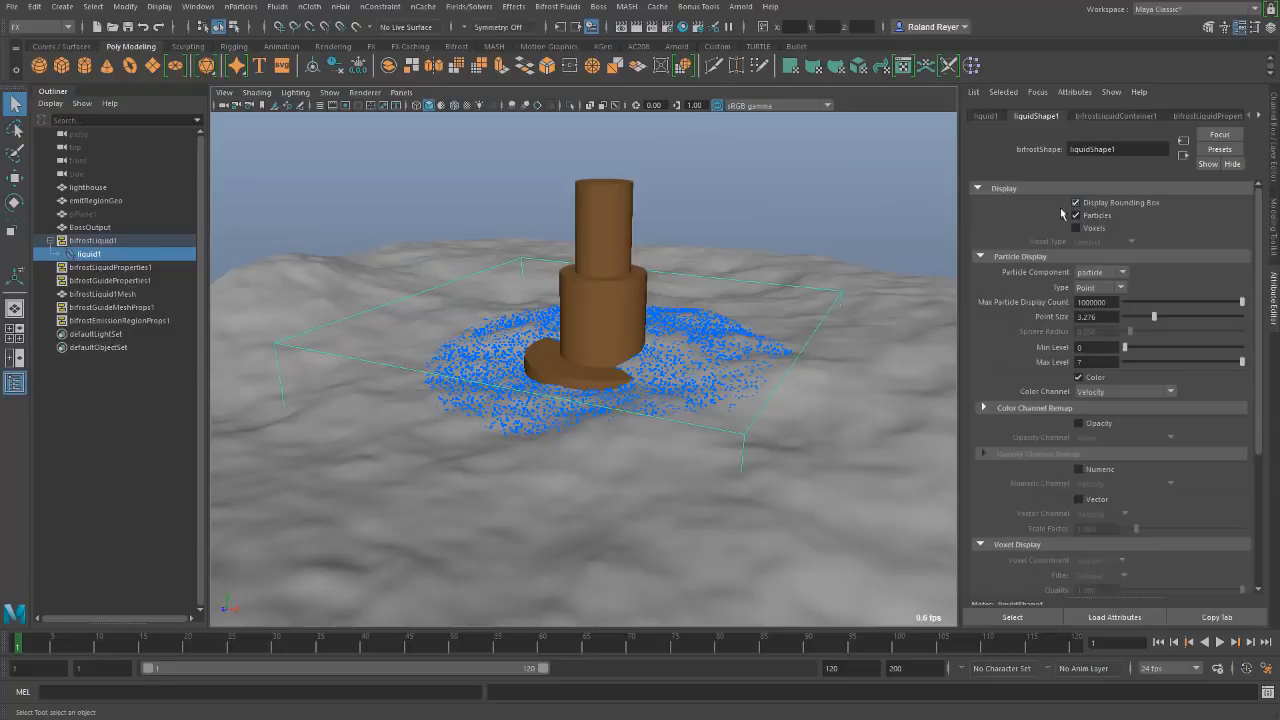
Add the lighthouse as a collider to the Bifrost liquid and check the particles around its base.
mouse_move(560, 500)
left_mouse_down("alt")
mouse_move(543, 510)
mouse_move(580, 546)
mouse_move(556, 503)
left_mouse_up("alt")
right_click_drag(563, 532, 651, 509, "alt")
left_click_drag(651, 509, 860, 488, "alt")
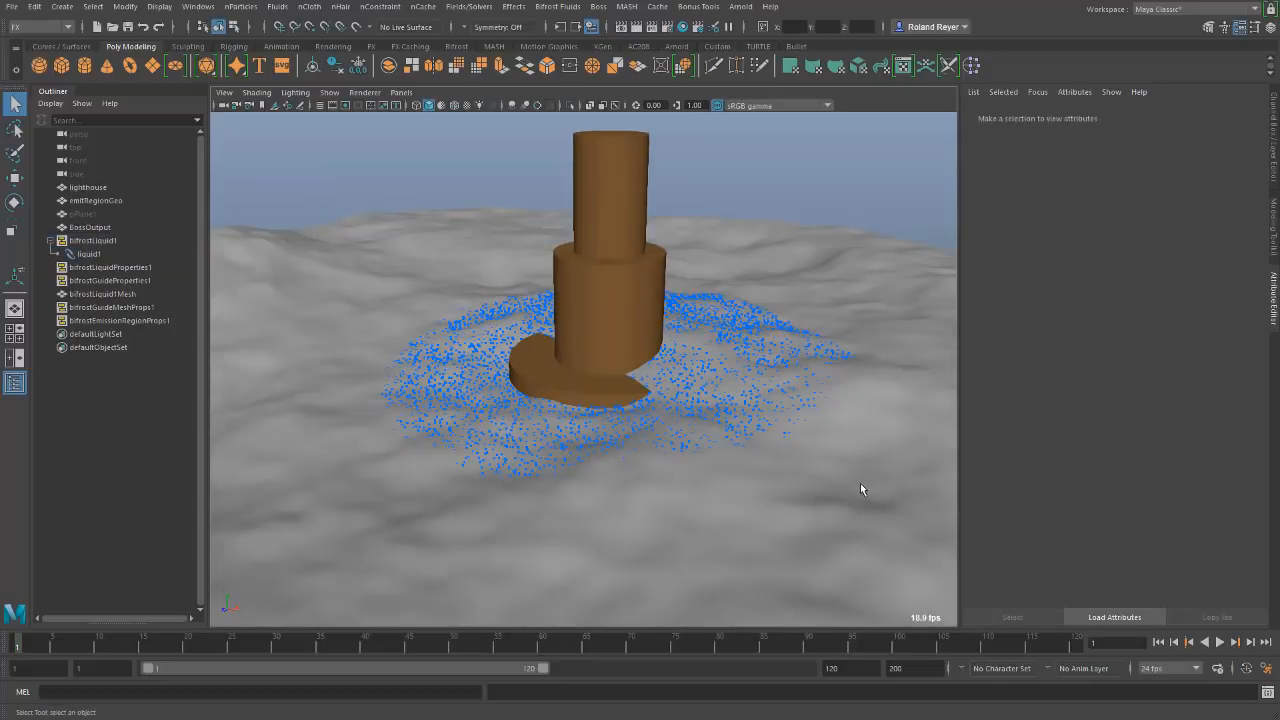
left_click(618, 295)
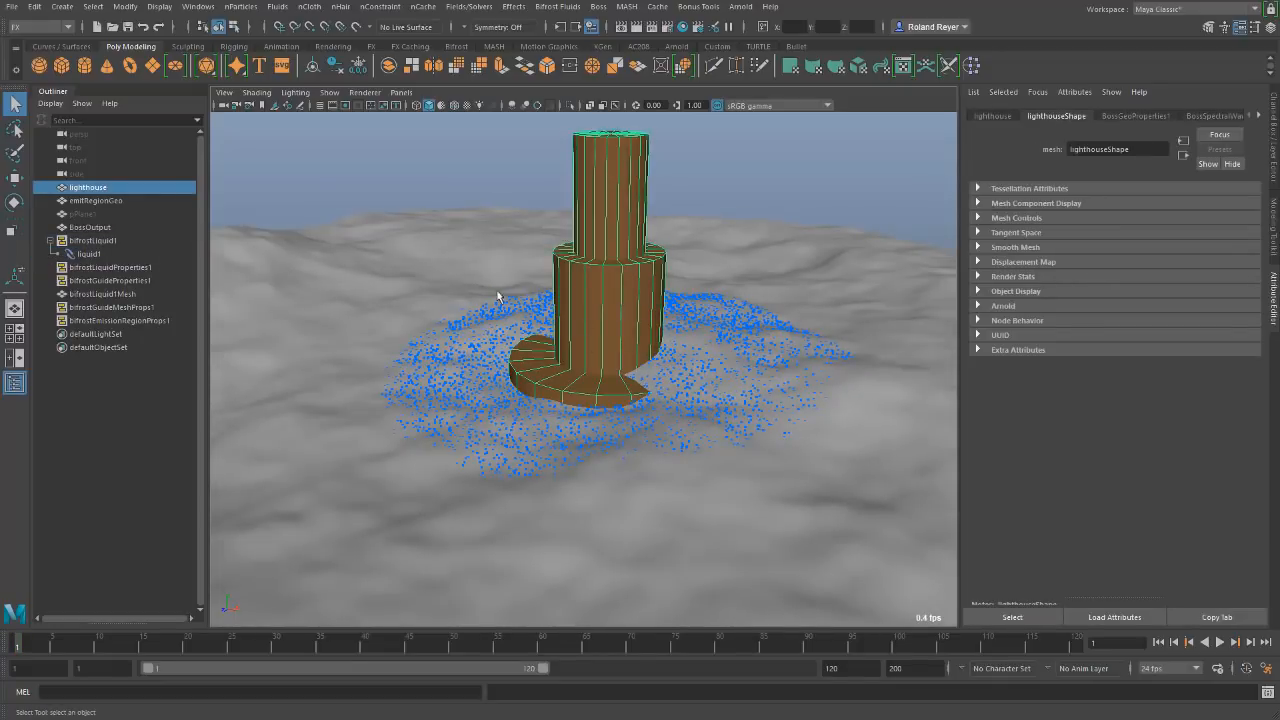
left_click(555, 7)
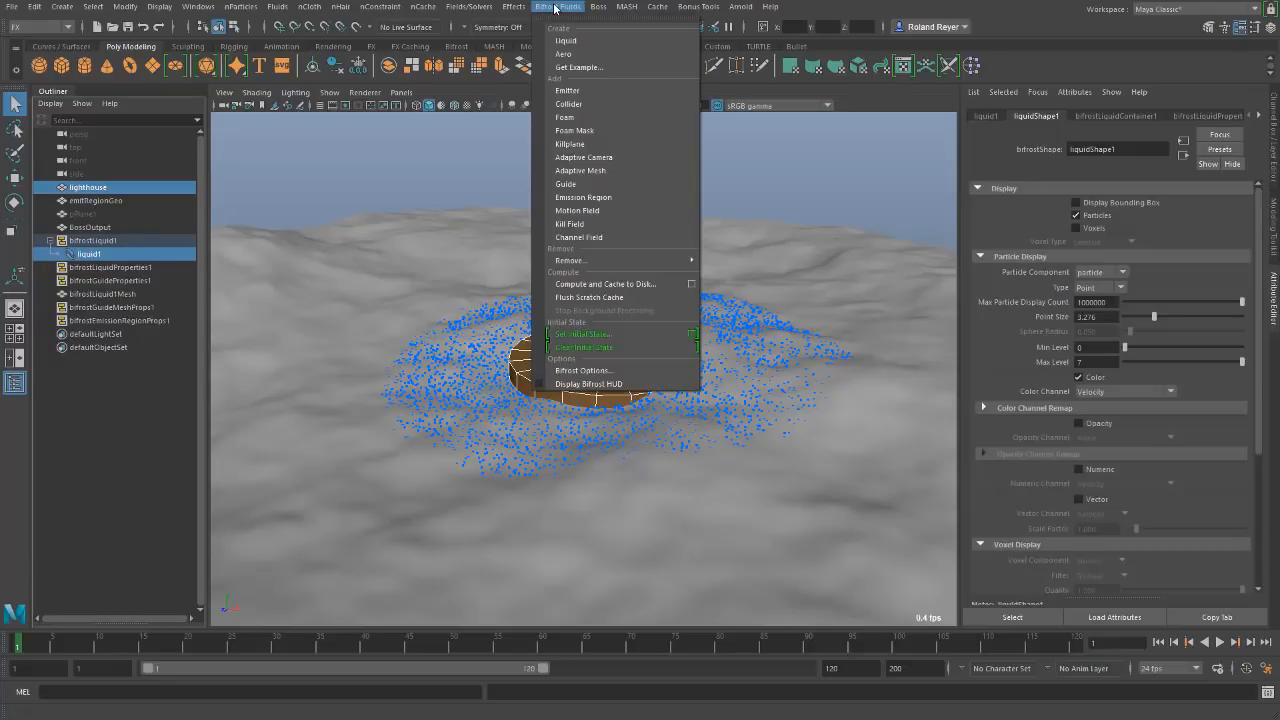
left_click(578, 106)
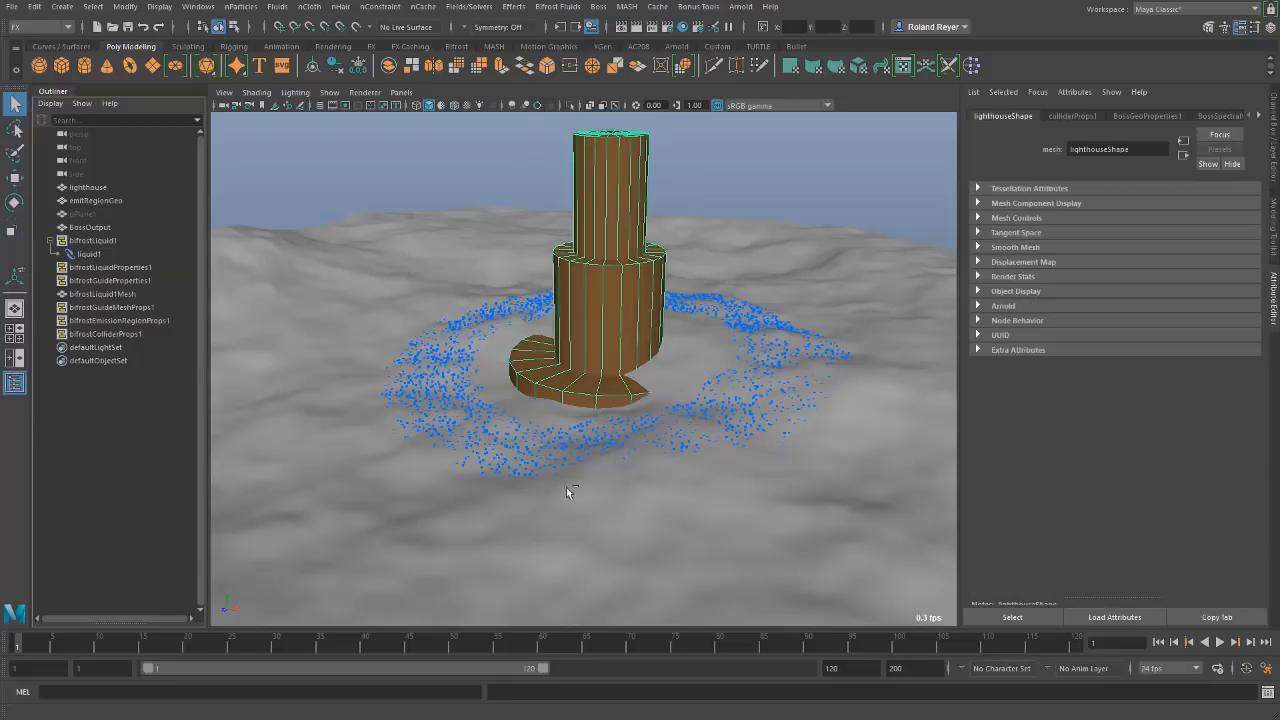
mouse_move(638, 494)
left_mouse_down("alt")
mouse_move(642, 480)
mouse_move(640, 519)
left_mouse_up("alt")
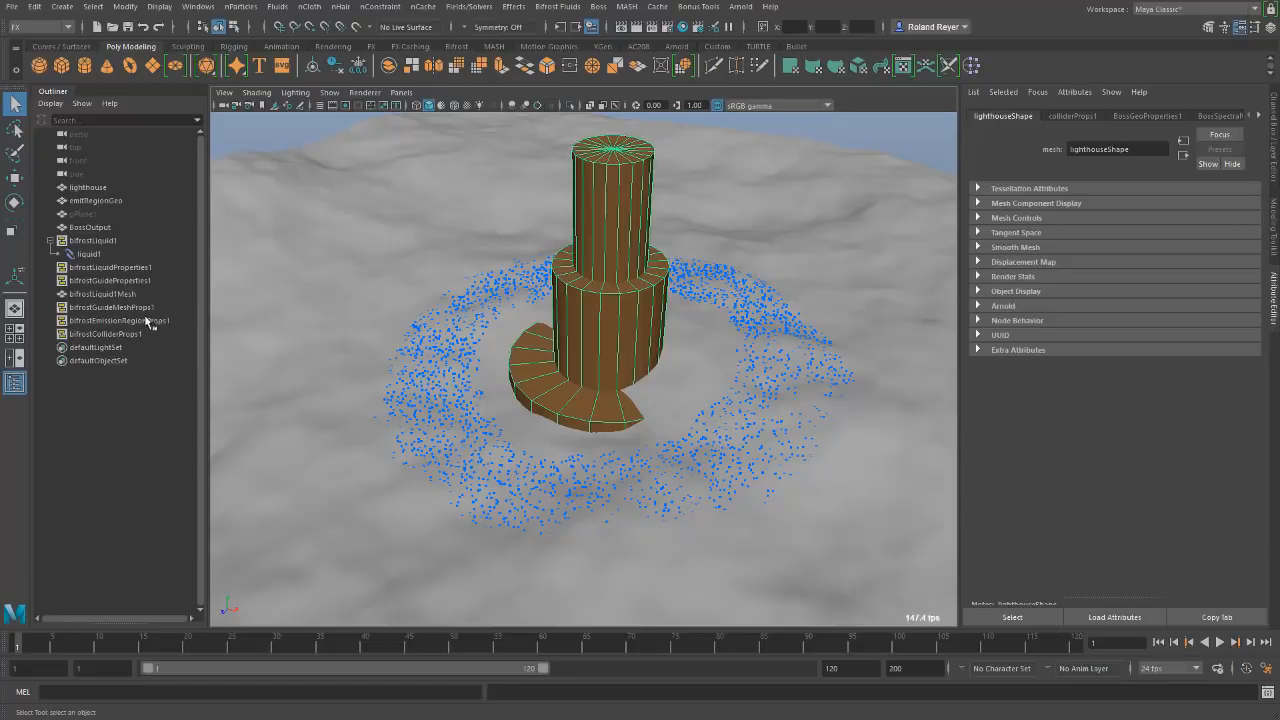
Set the Guide Voxel Scale of bifrostGuideProperties1 to 1 in the guided simulation input settings.
left_click(106, 282)
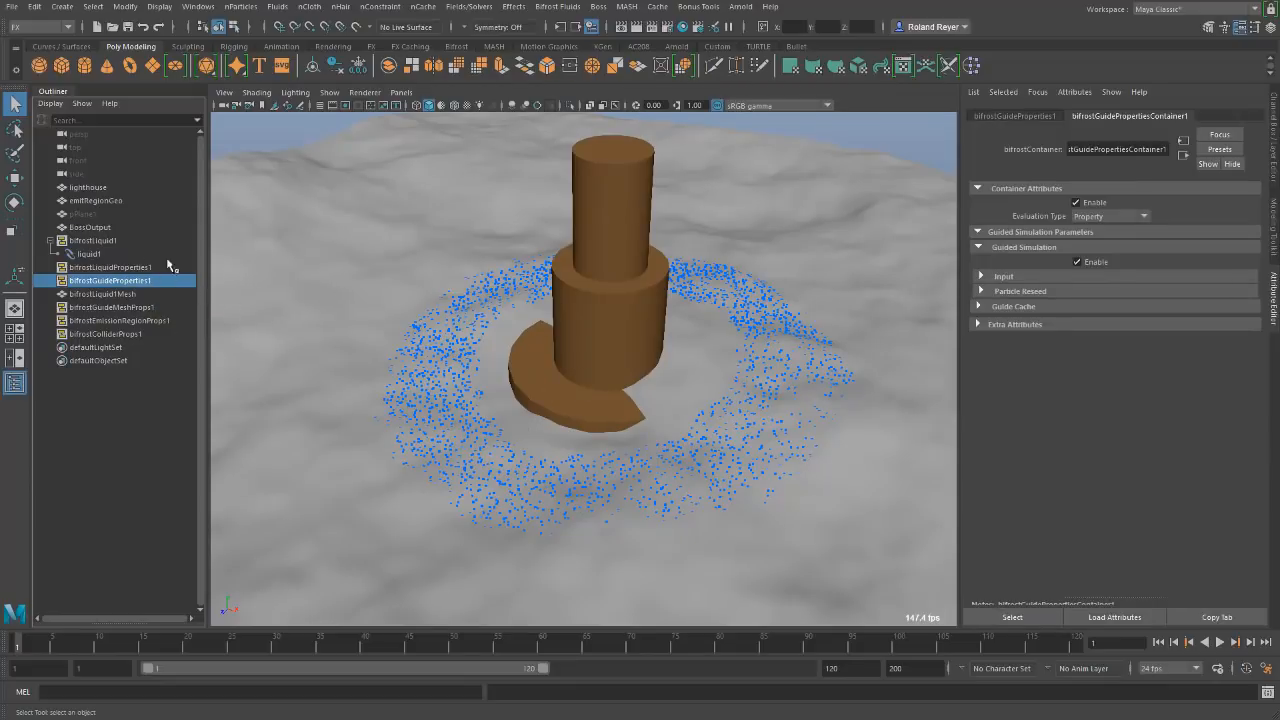
left_click(984, 247)
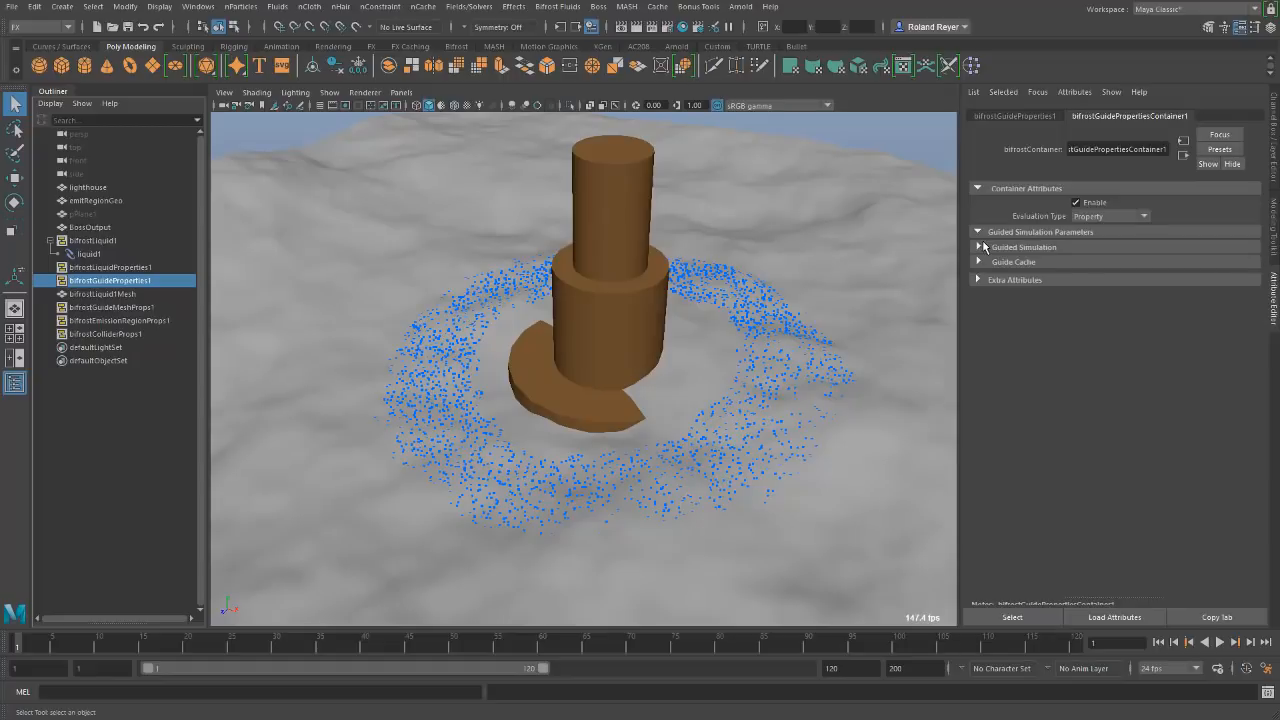
left_click(985, 247)
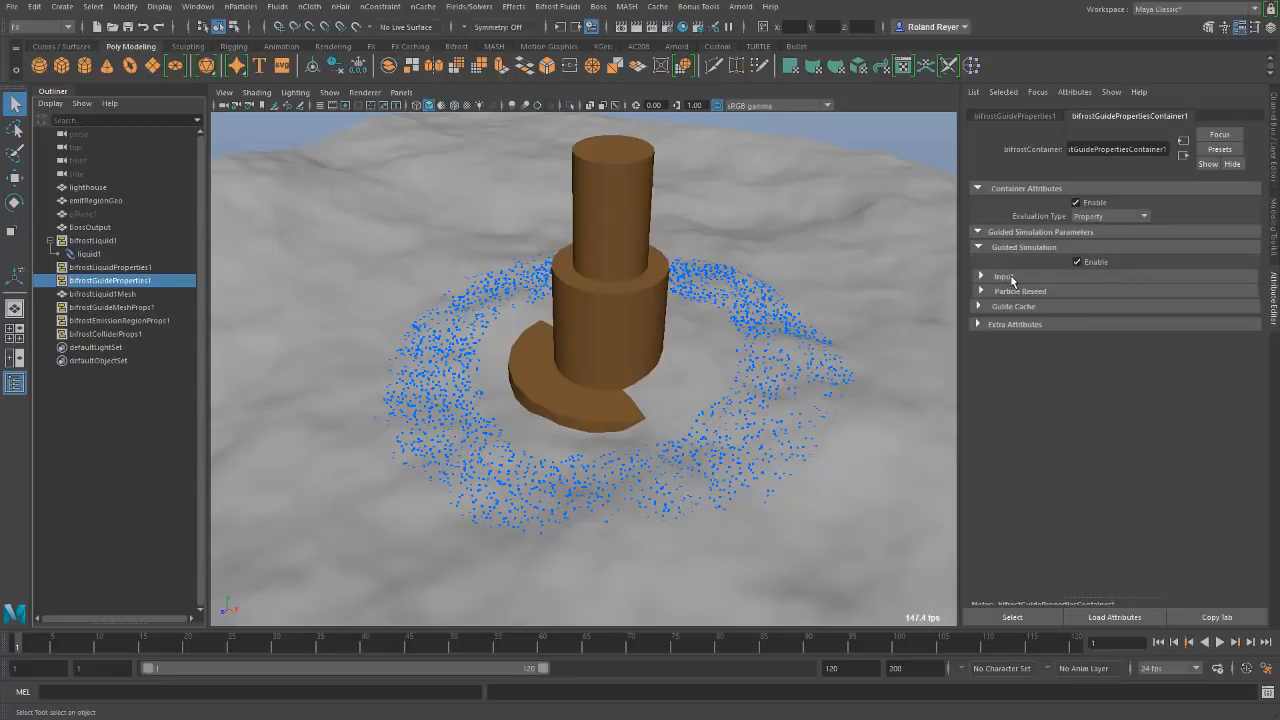
left_click(1004, 276)
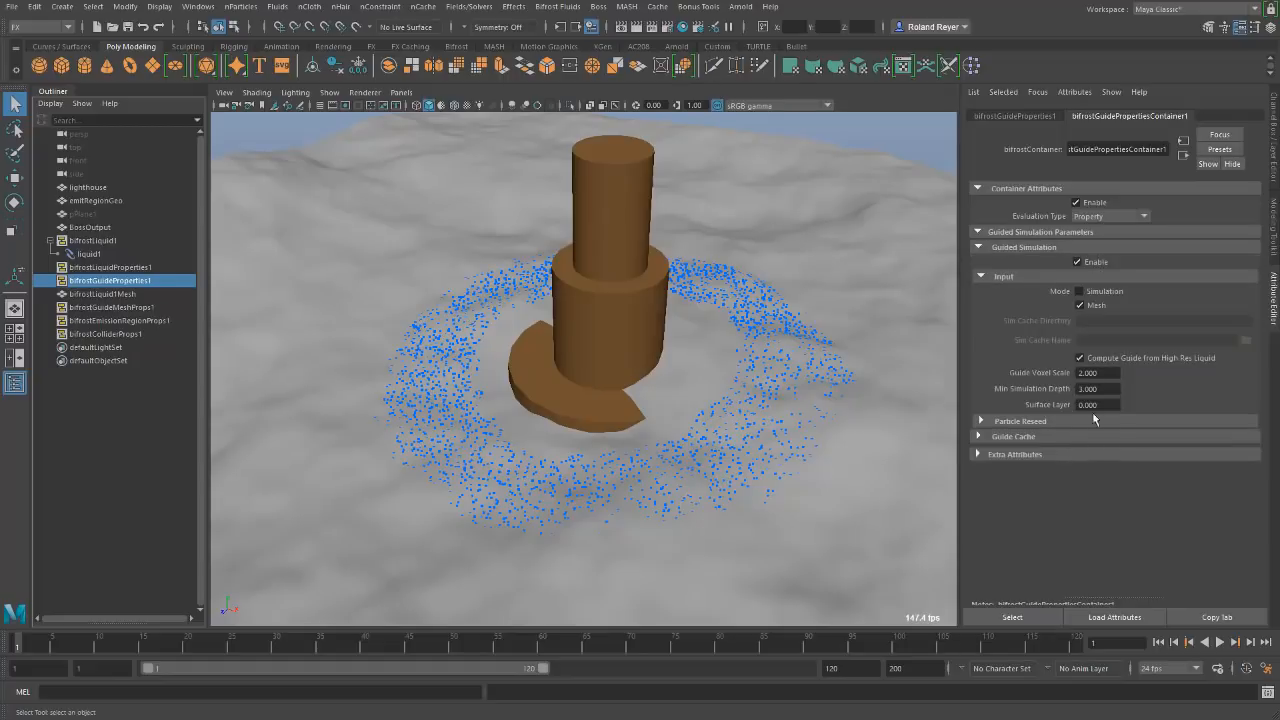
left_click(1114, 373)
type("1")
key("Return")
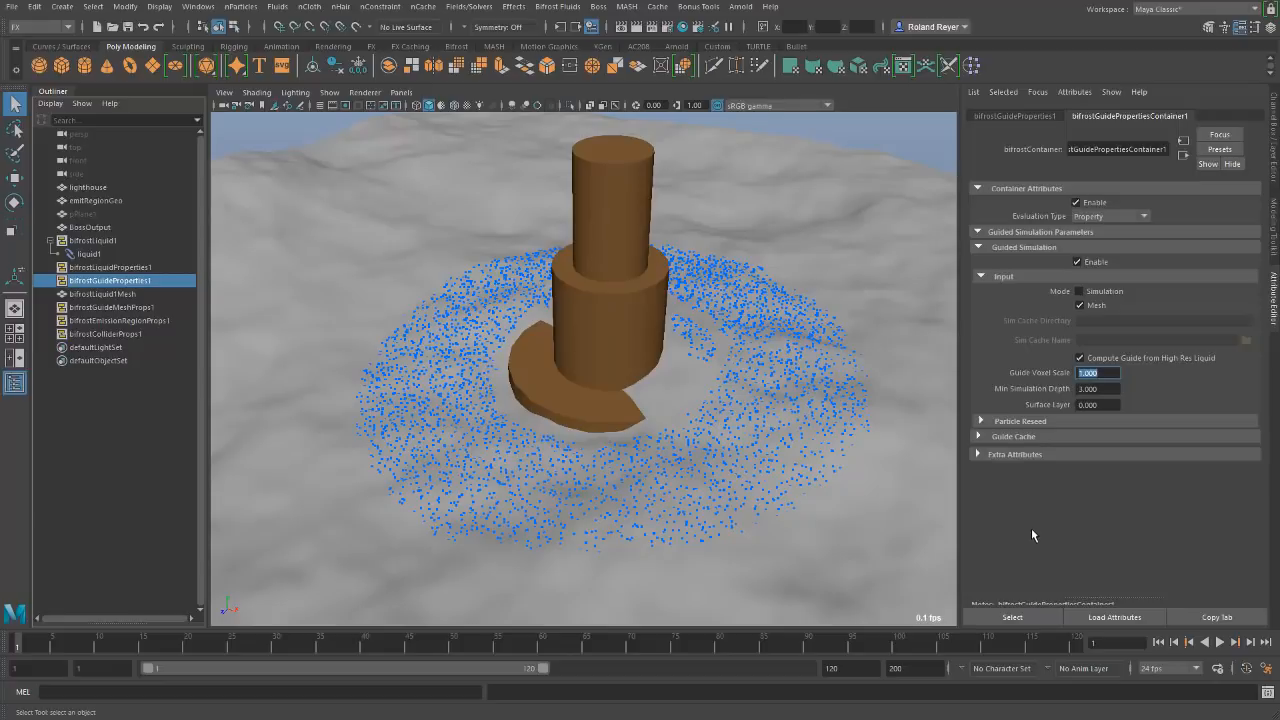
Inspect the particle depth from below the ocean surface and set the guide's Min Simulation Depth to 2.
left_click(1112, 388)
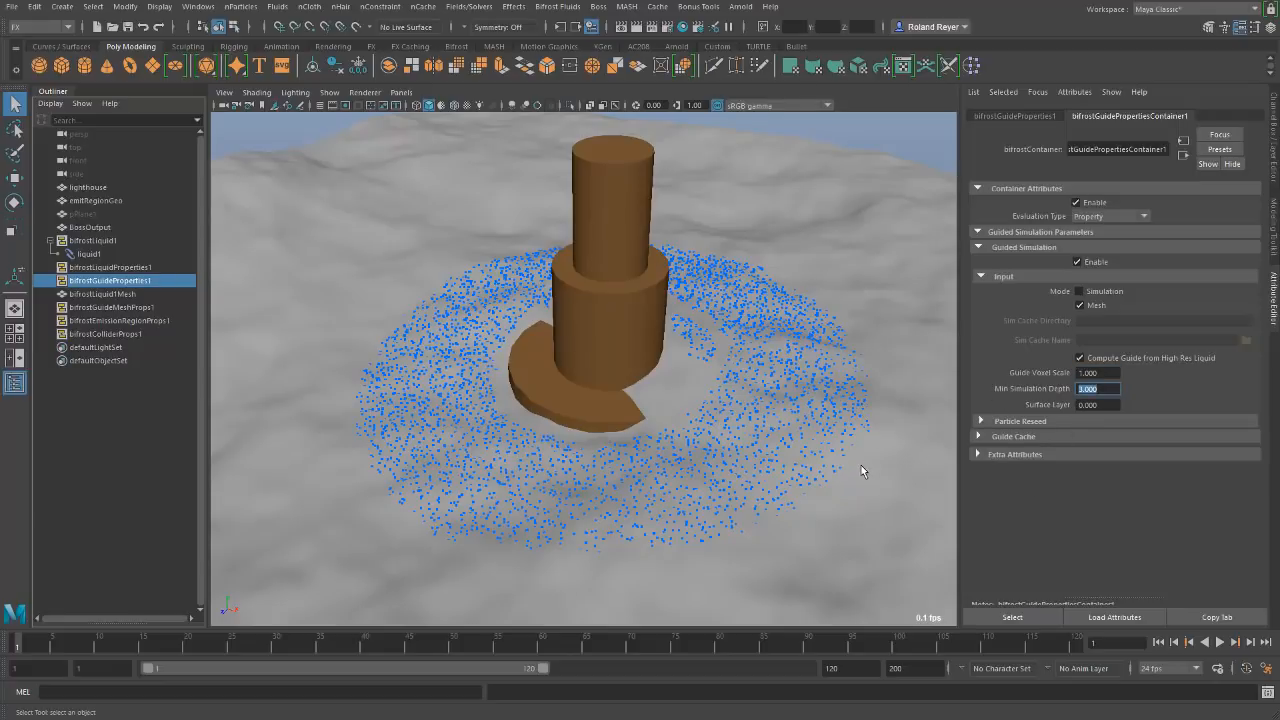
left_click_drag(864, 552, 713, 491, "alt")
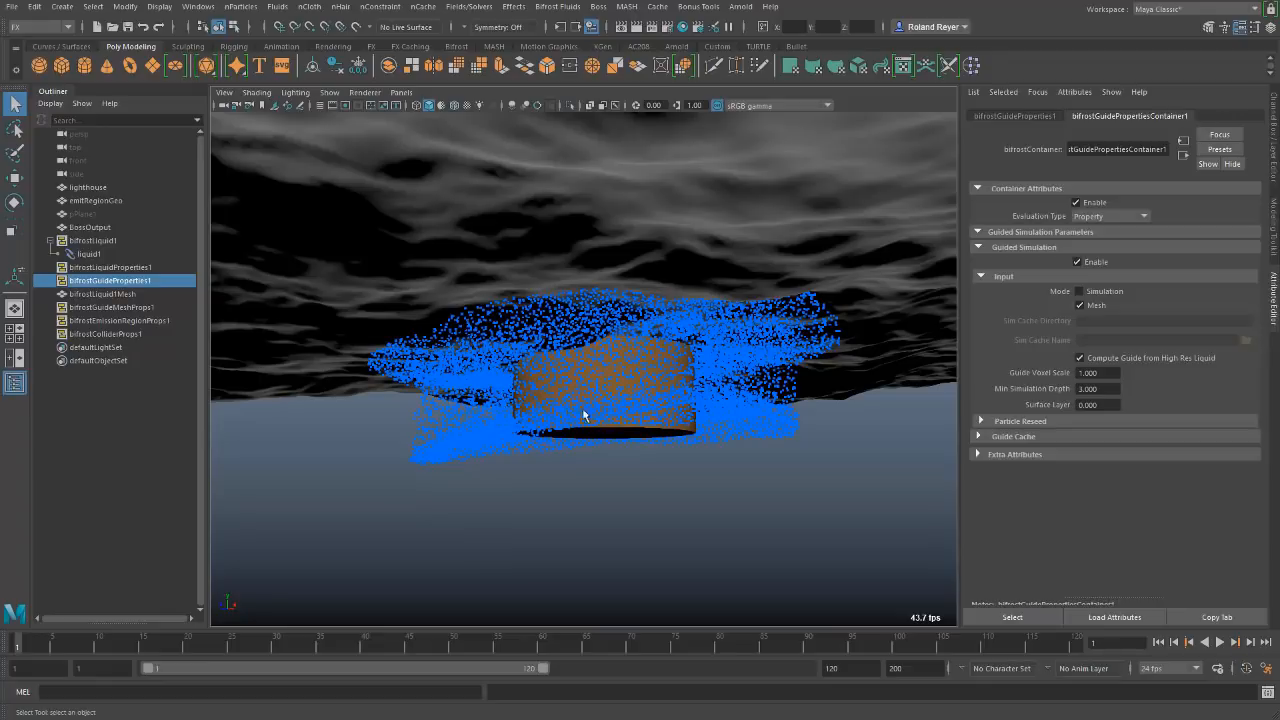
left_click_drag(1105, 391, 1051, 394)
type("2")
key("Return")
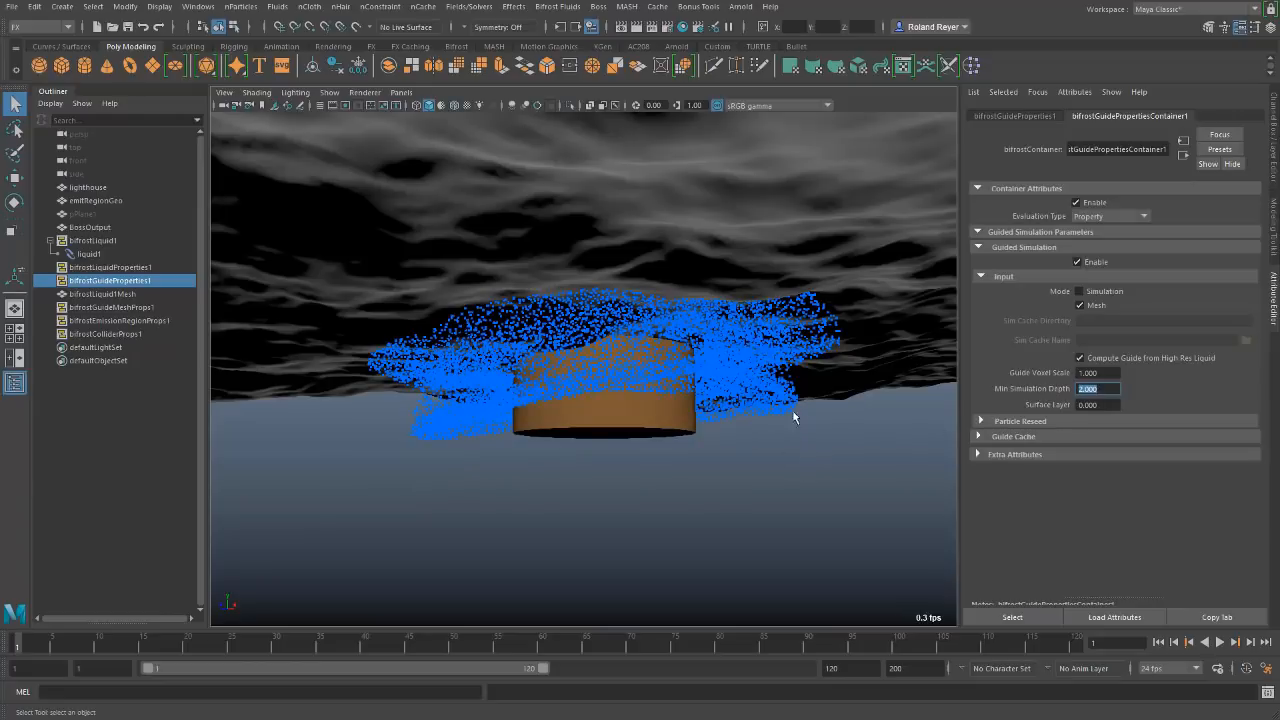
Set Blend With Guide to 1 in the Emission settings of bifrostEmissionRegionProps1.
left_click_drag(760, 512, 640, 525, "alt")
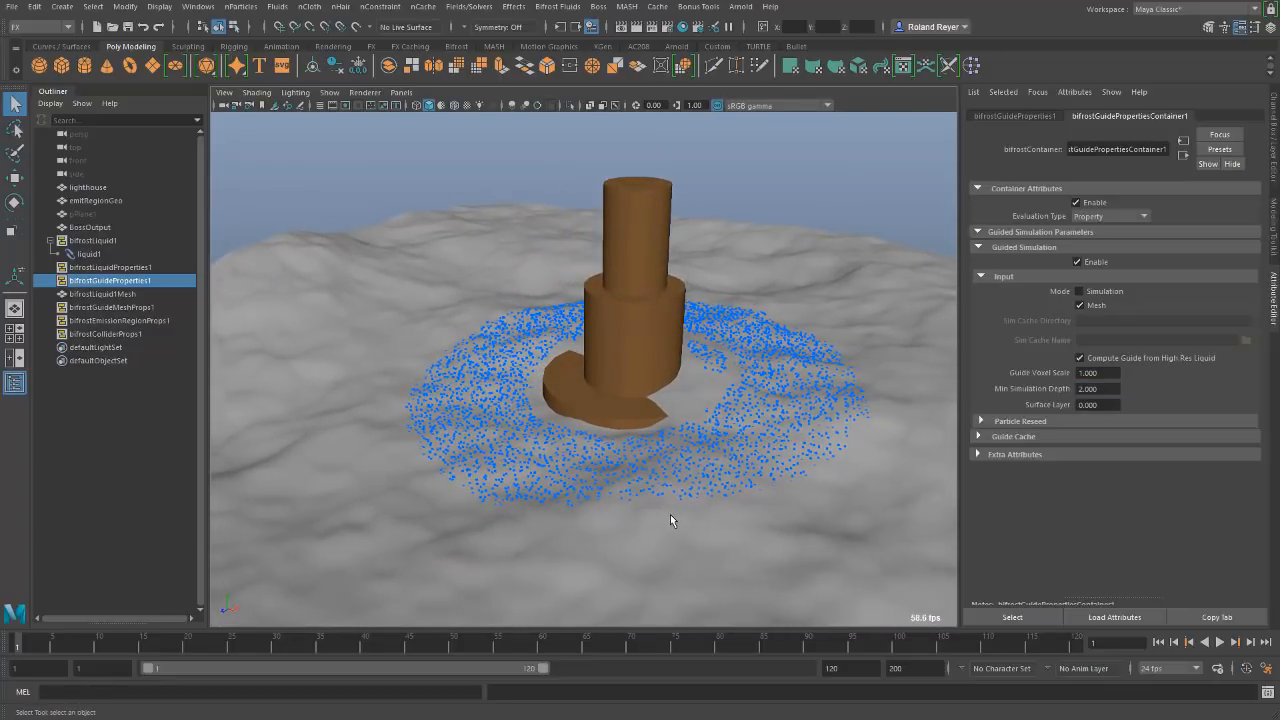
left_click(115, 321)
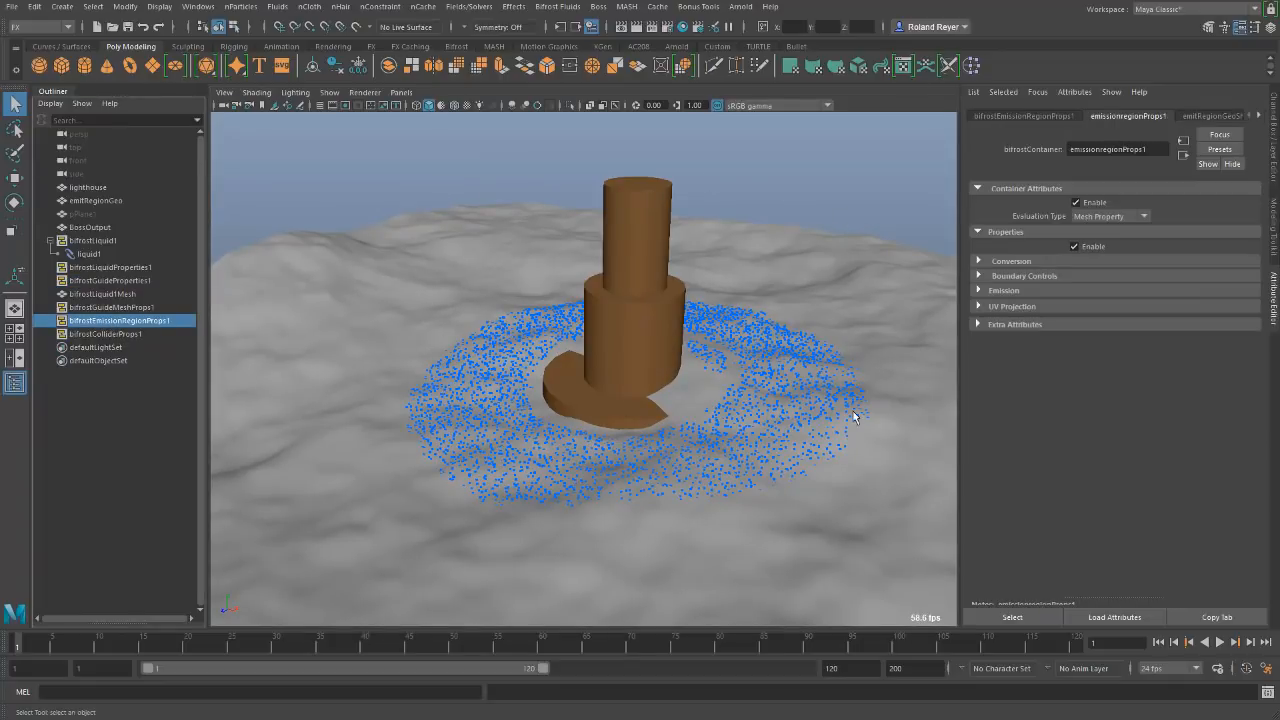
left_click(1009, 289)
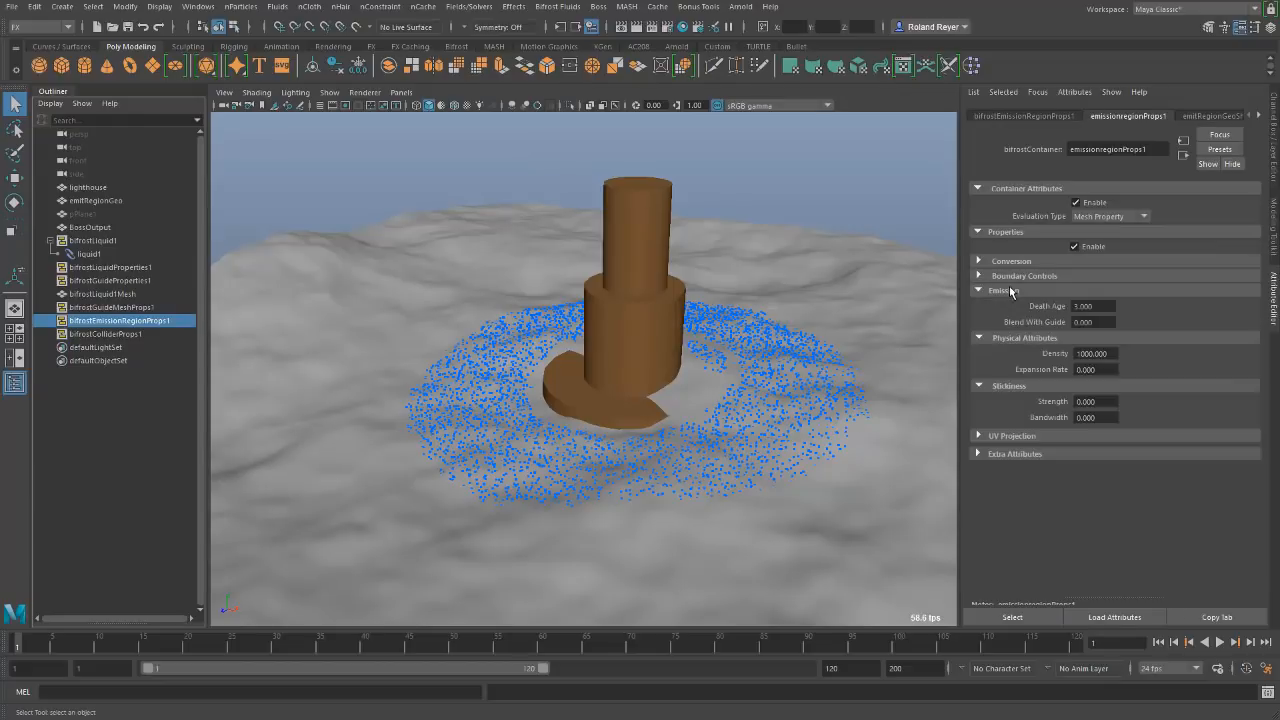
left_click_drag(1114, 354, 1050, 352)
left_click(1095, 306)
key("Tab")
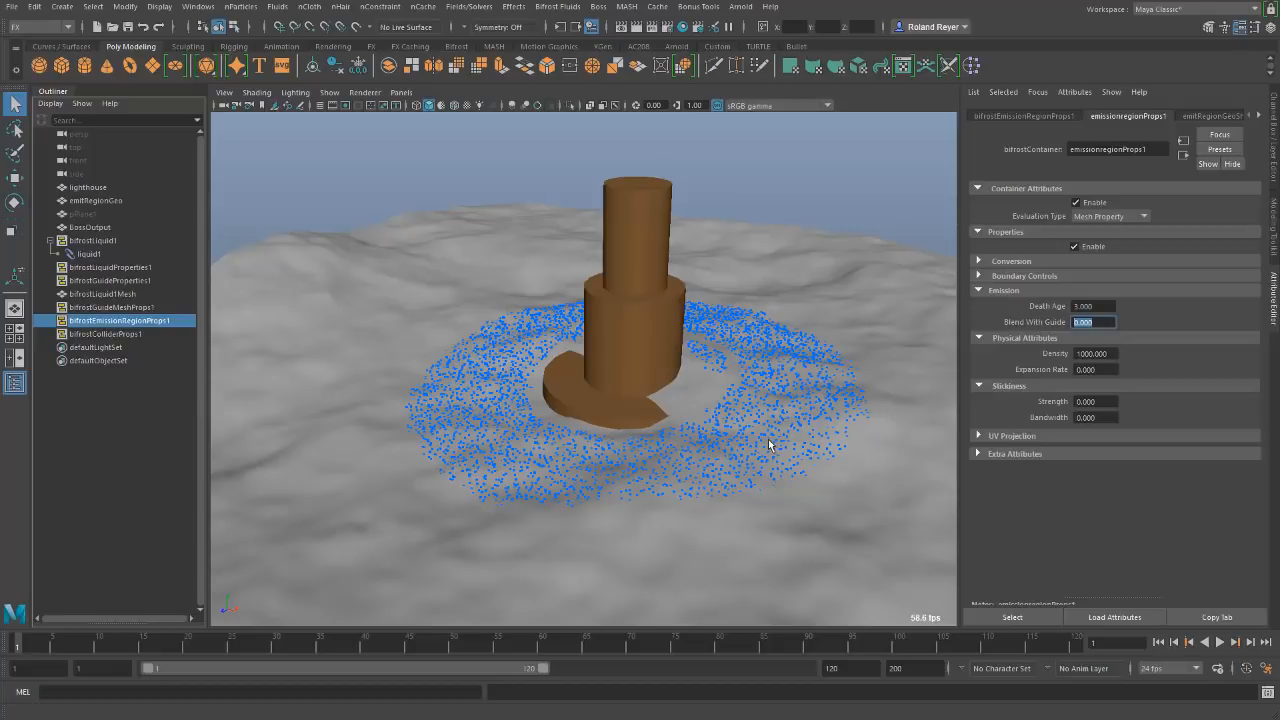
type("1")
key("Return")
left_click_drag(782, 500, 751, 501, "alt")
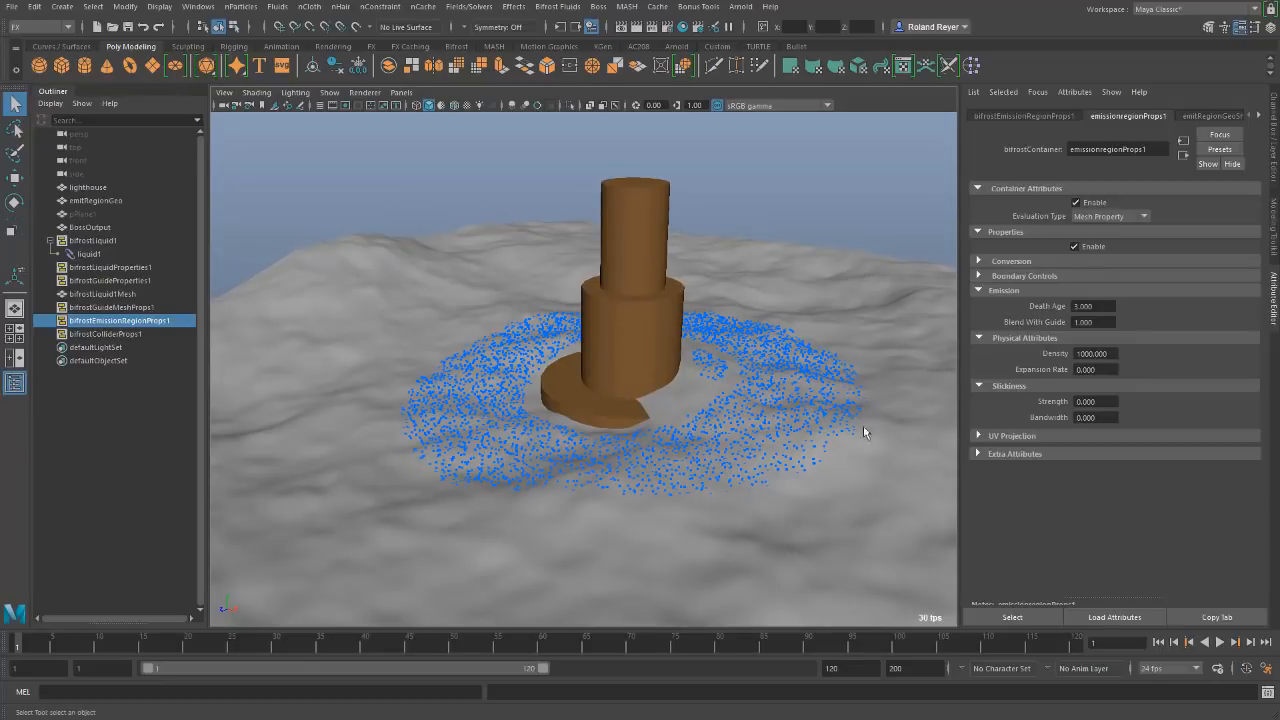
Set the Master Voxel Size of the Bifrost liquid to 2 in liquid1's properties container.
left_click(80, 256)
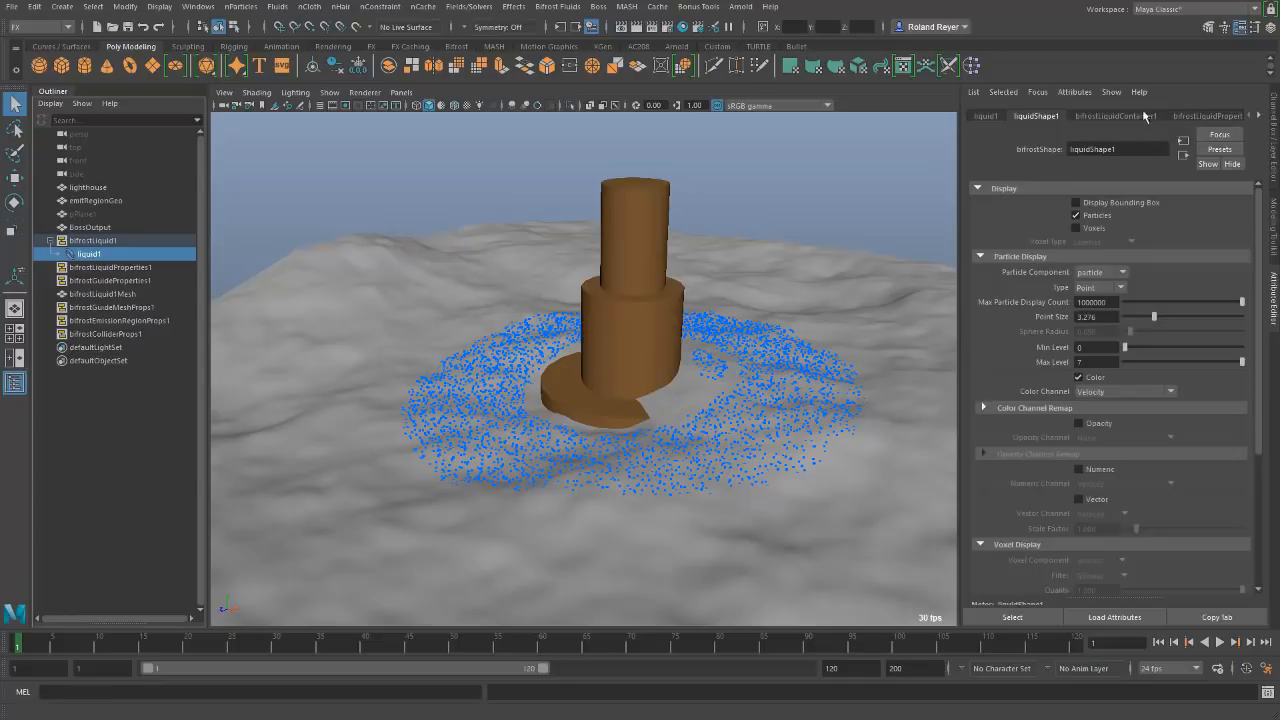
left_click(1200, 116)
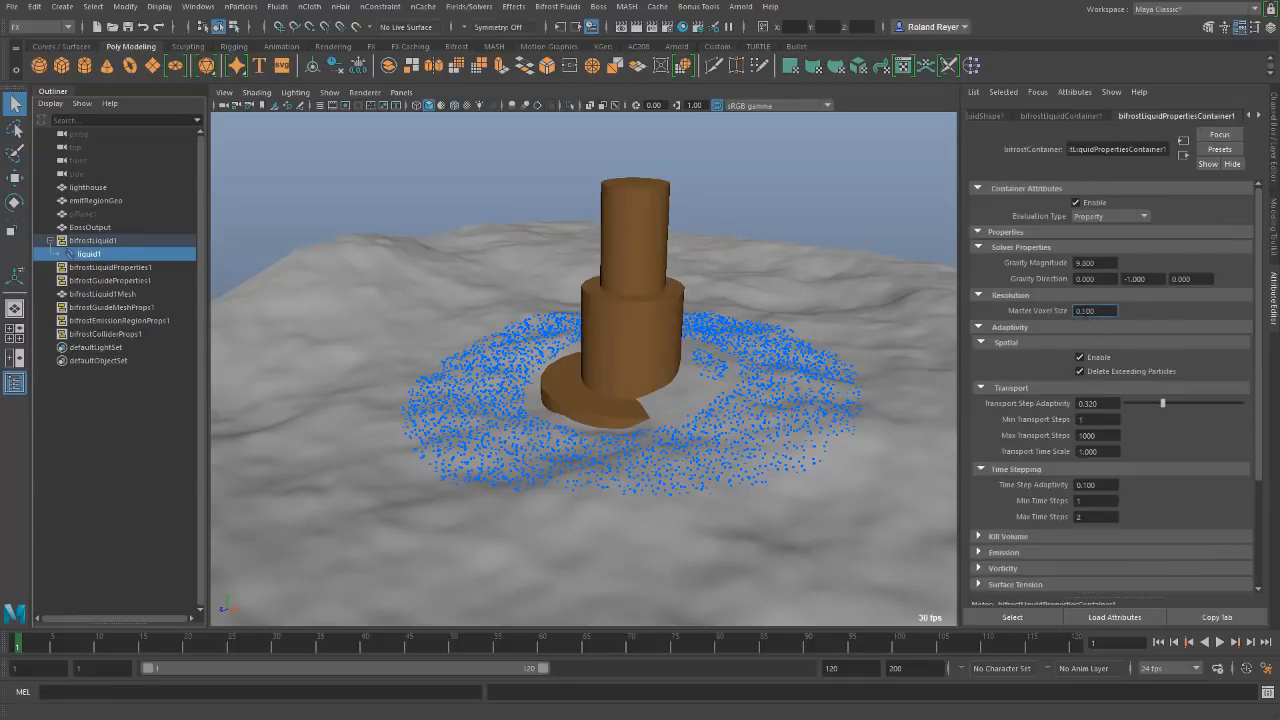
type("2")
key("Return")
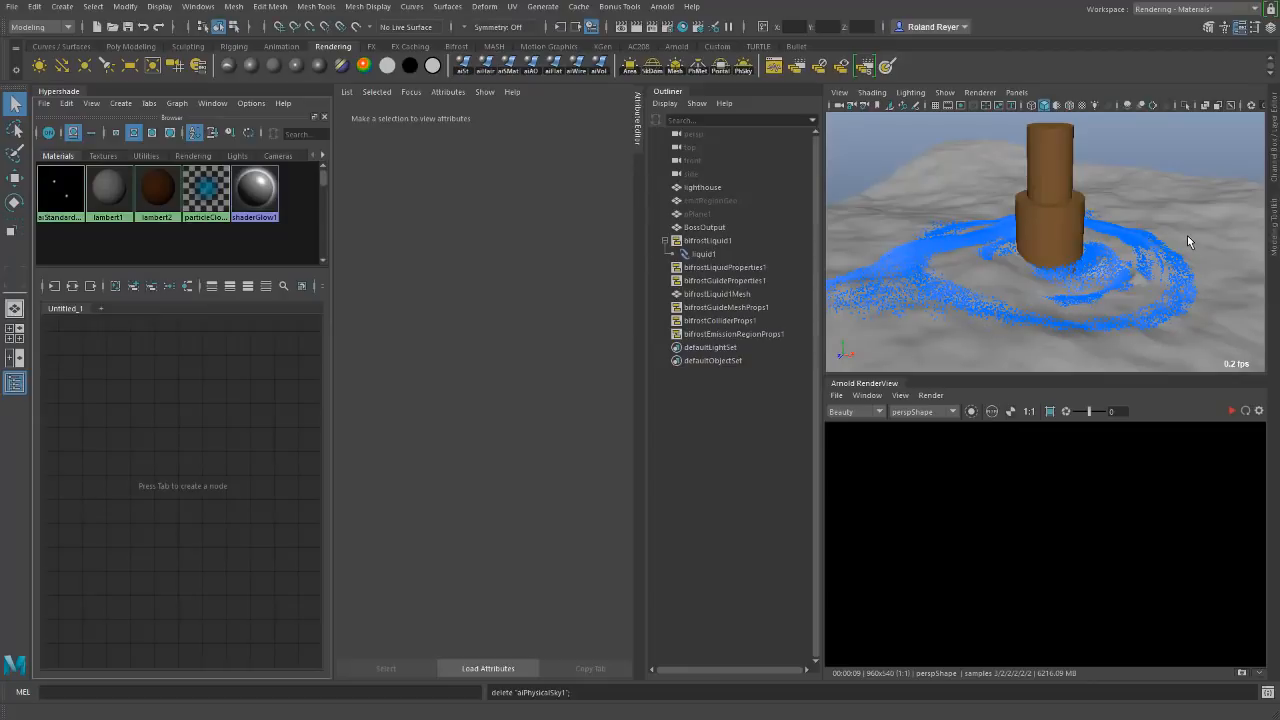
Add an Arnold Physical Sky with intensity 2 and render the lighthouse scene in the Arnold RenderView.
left_click(1206, 197)
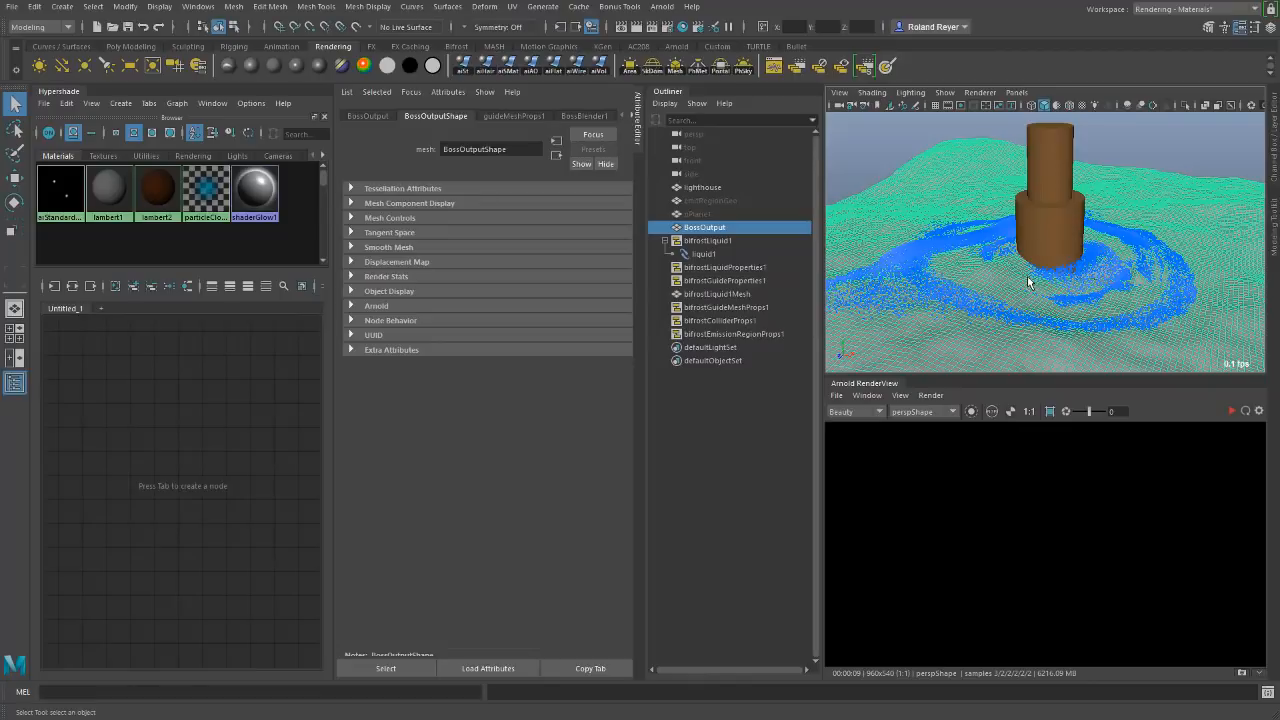
left_click(662, 6)
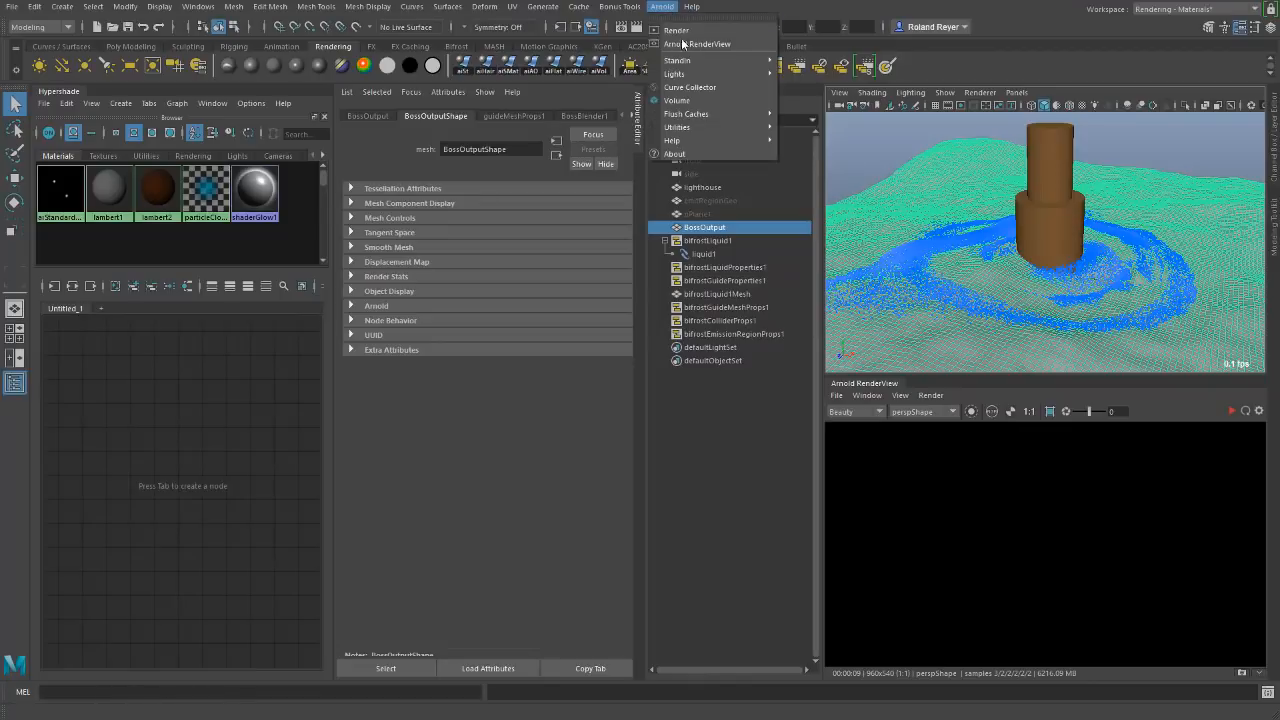
mouse_move(706, 72)
left_click(832, 149)
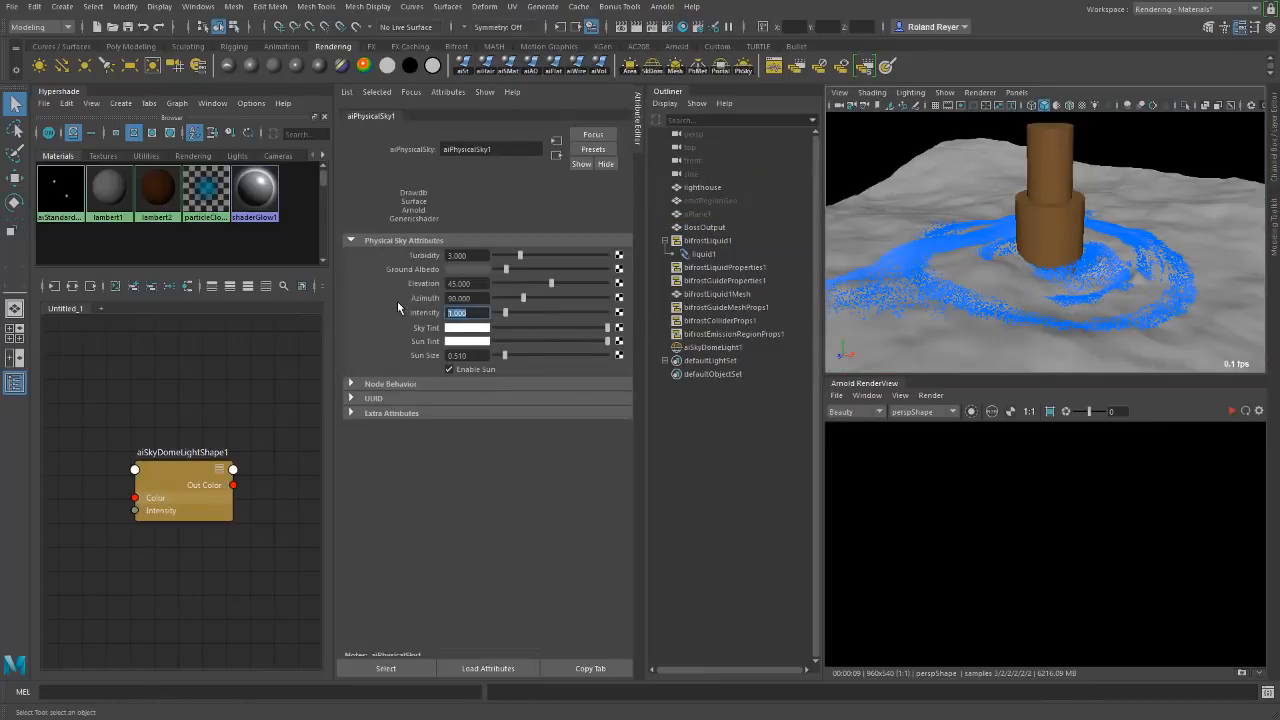
key("Return")
left_click(1241, 411)
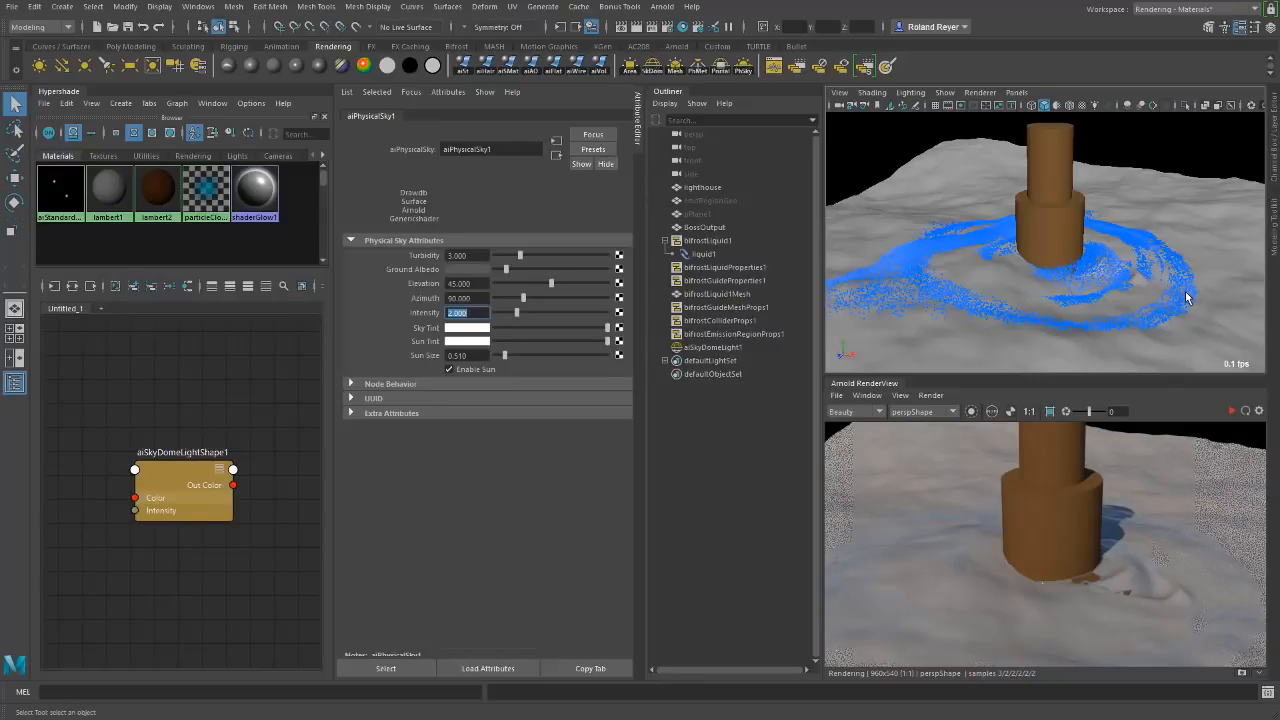
Hide the BossOutput ocean mesh and update the Arnold render to show only the liquid and lighthouse.
mouse_move(1154, 296)
right_mouse_down("alt")
mouse_move(1132, 299)
mouse_move(1144, 286)
right_mouse_up("alt")
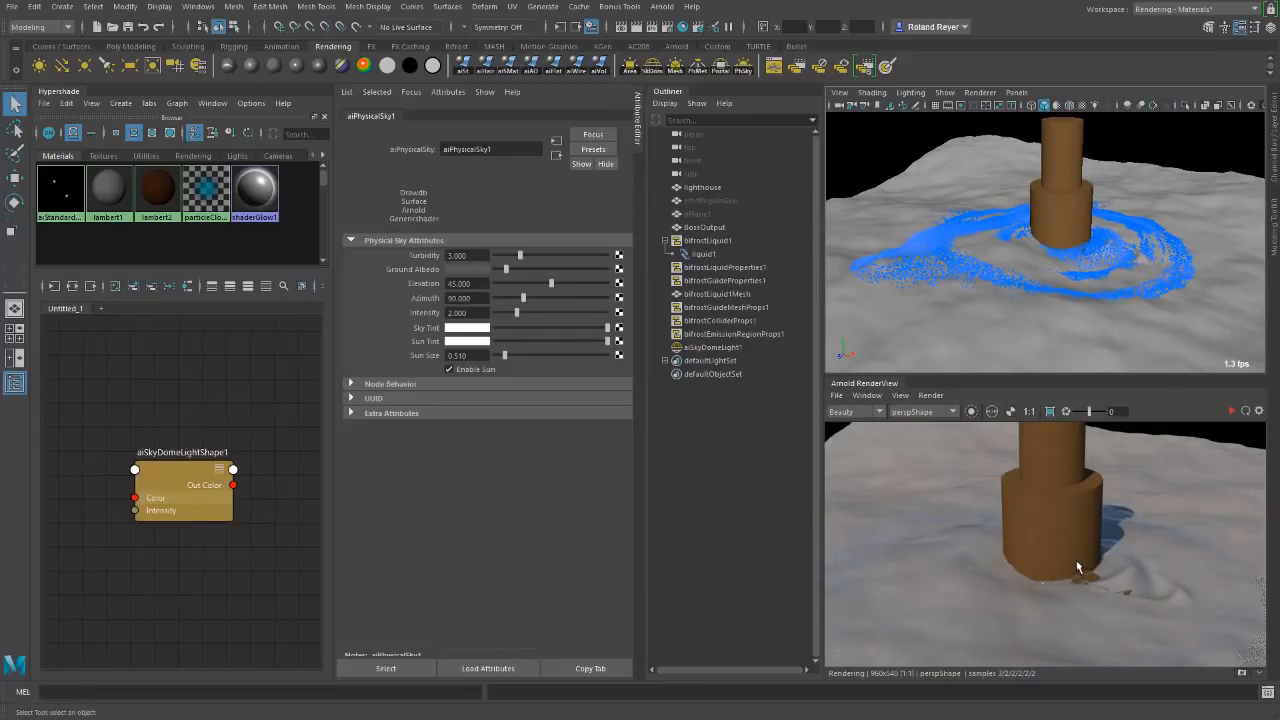
left_click(1185, 197)
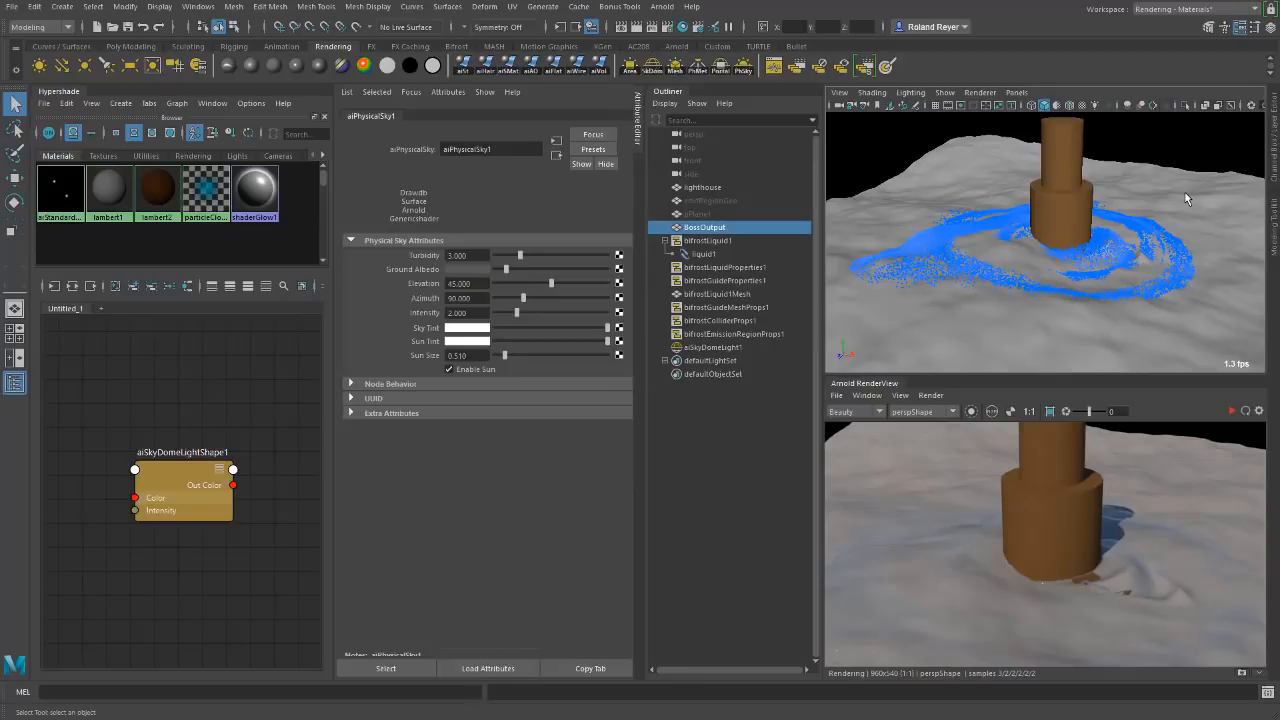
key("h")
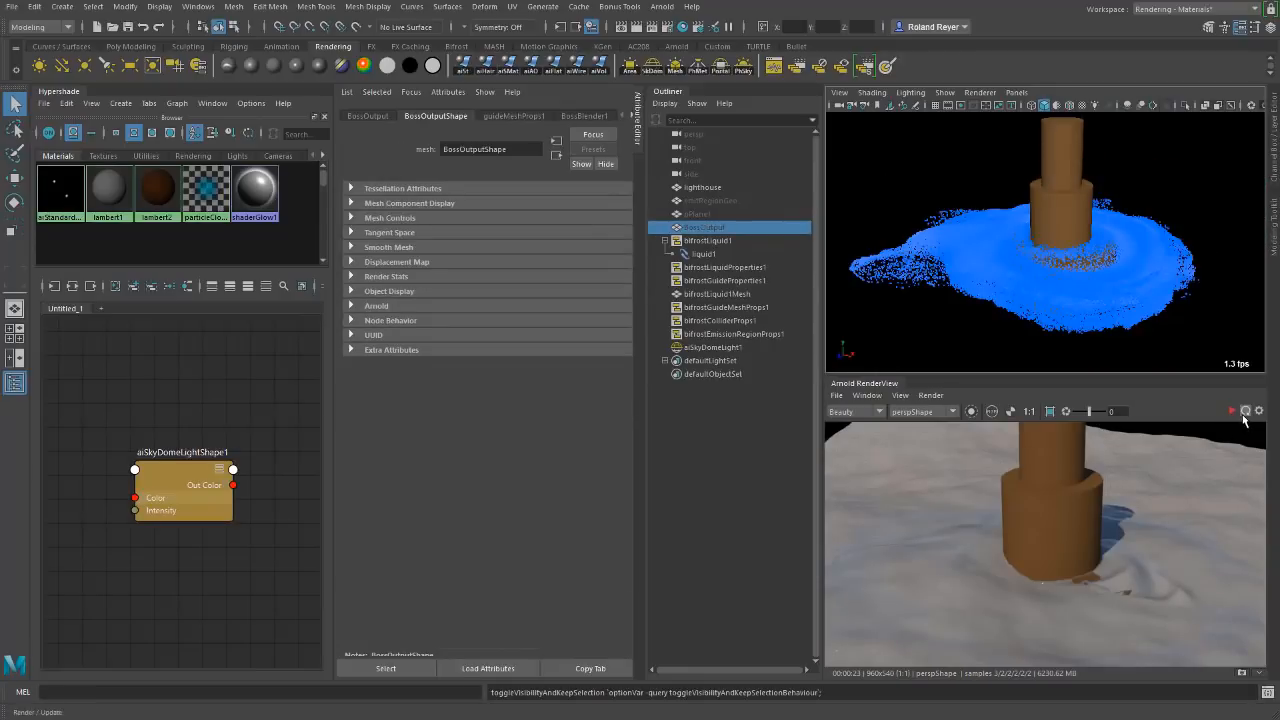
left_click(1245, 411)
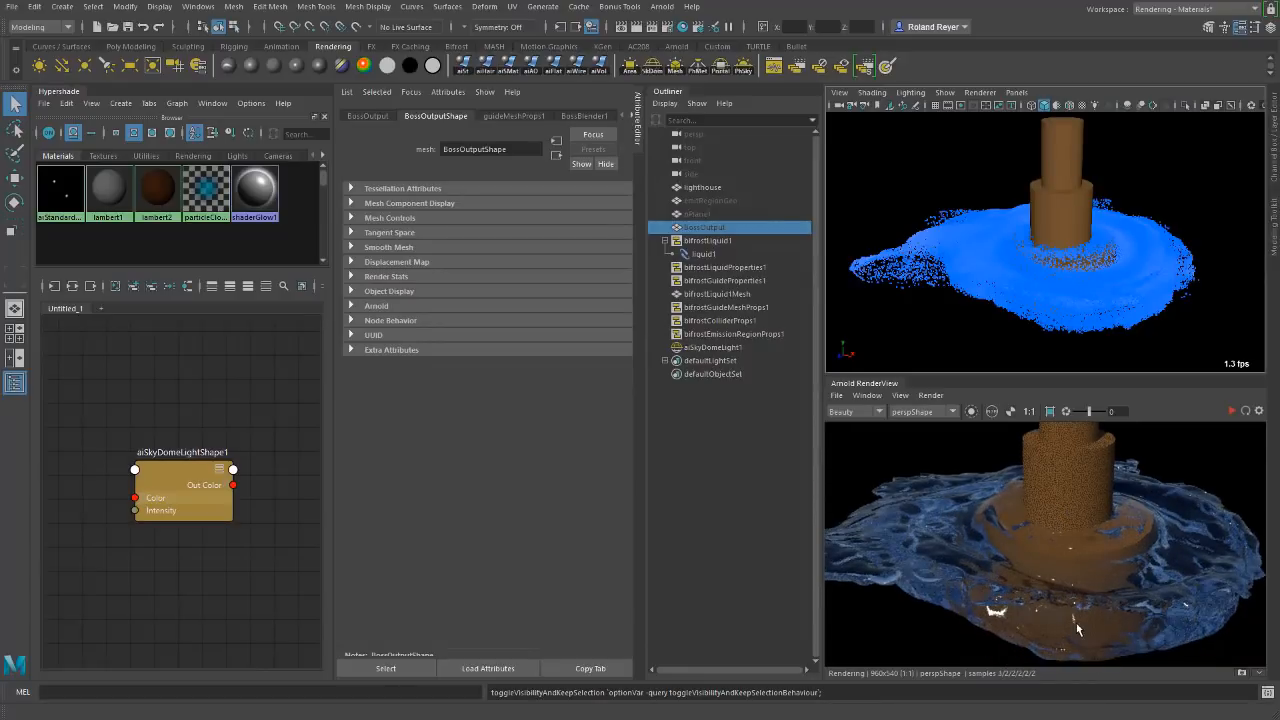
Assign a new aiStandardSurface material to liquid1 and update the Arnold render.
left_click(708, 254)
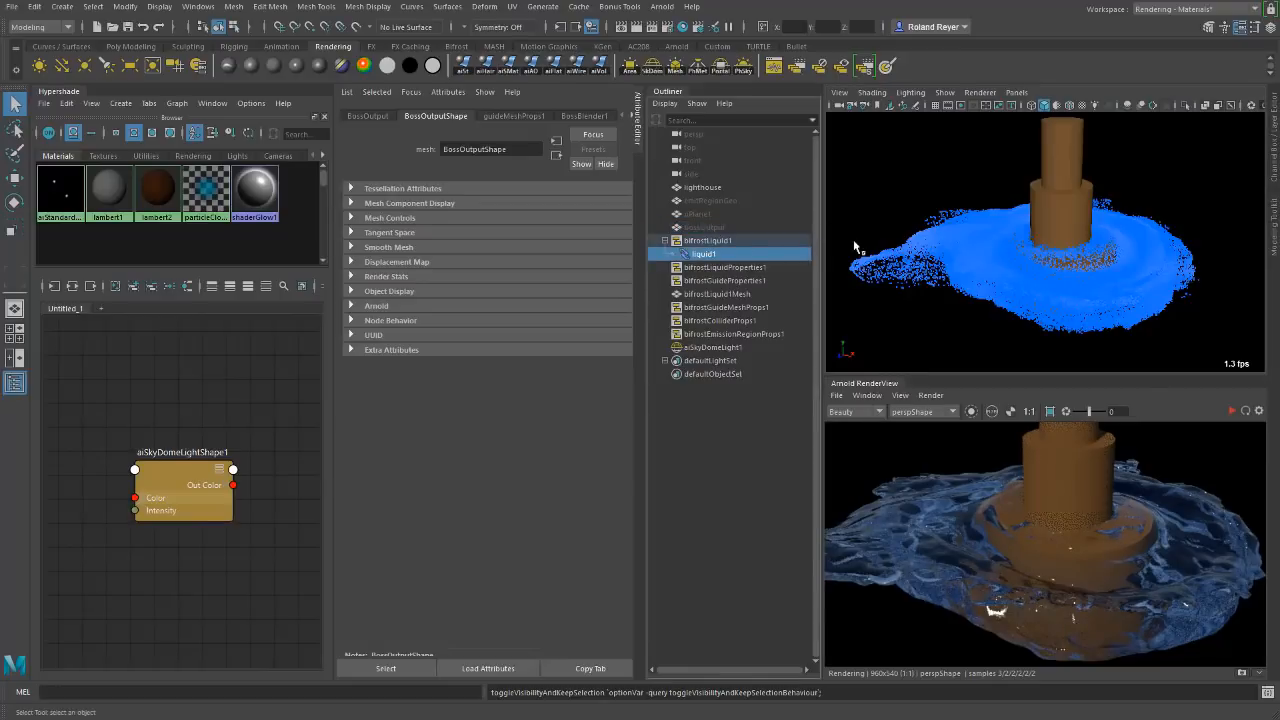
right_click(865, 171)
mouse_move(943, 424)
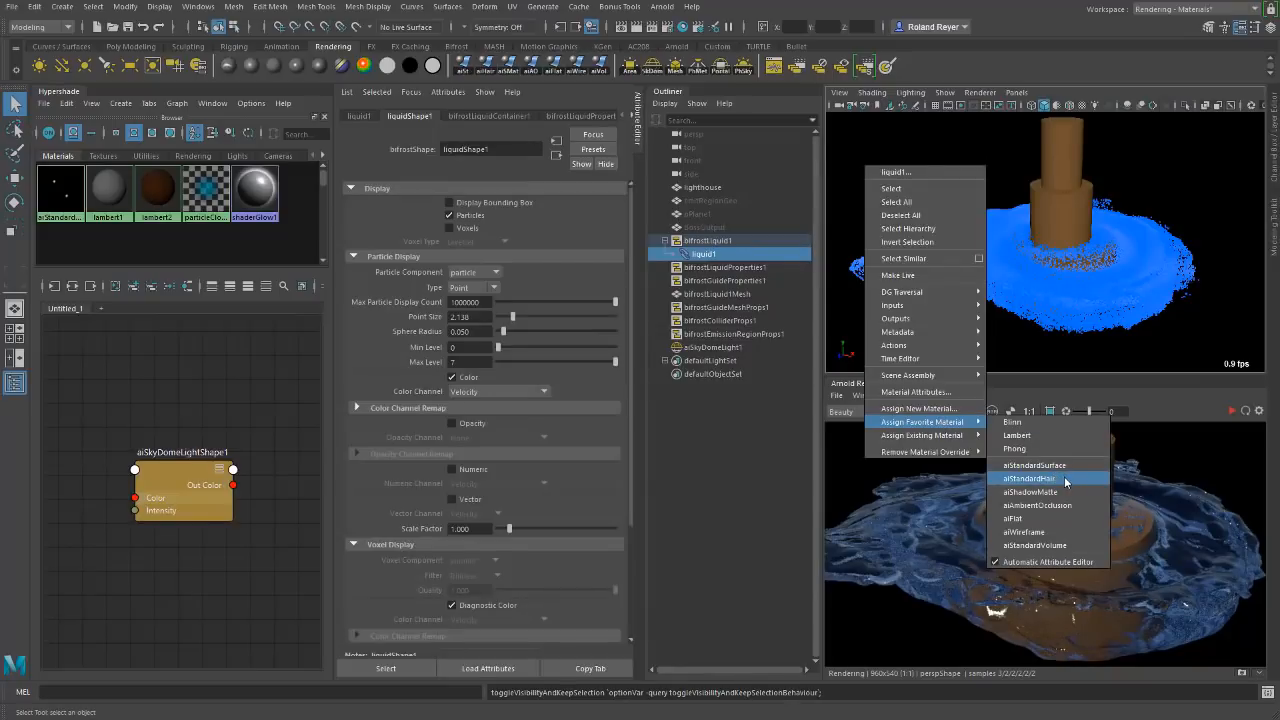
left_click(1048, 466)
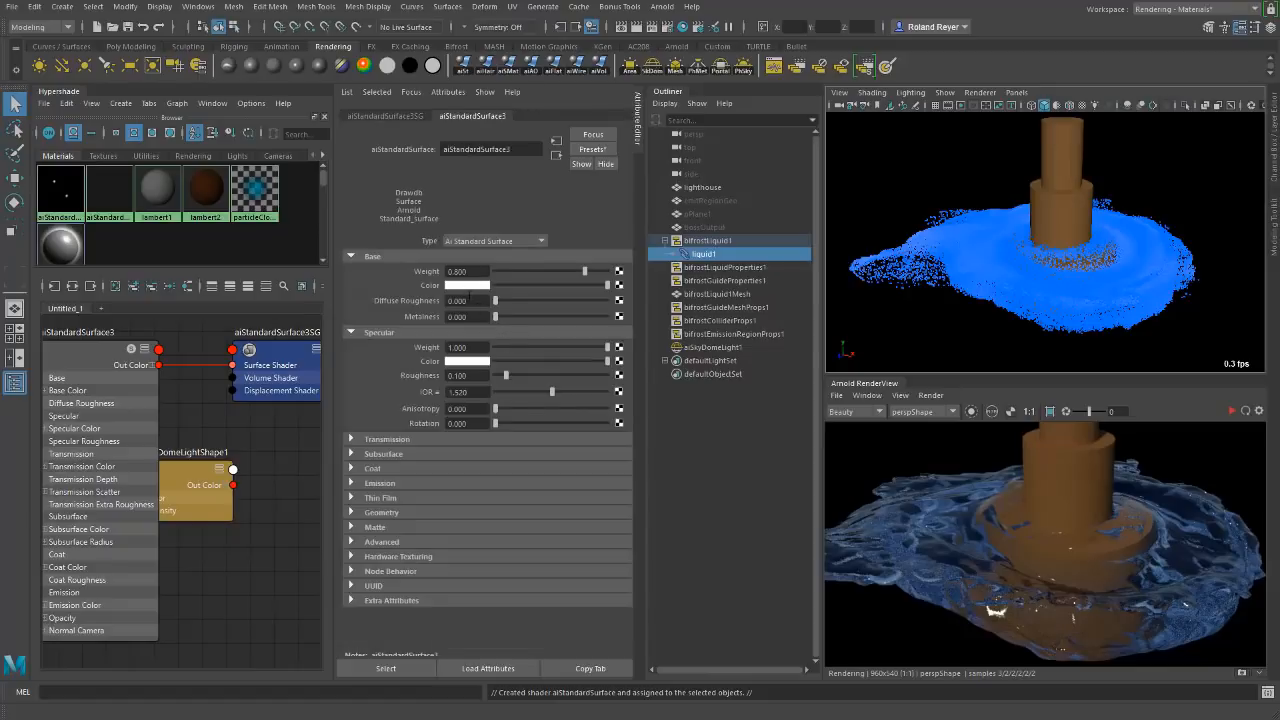
left_click(1249, 409)
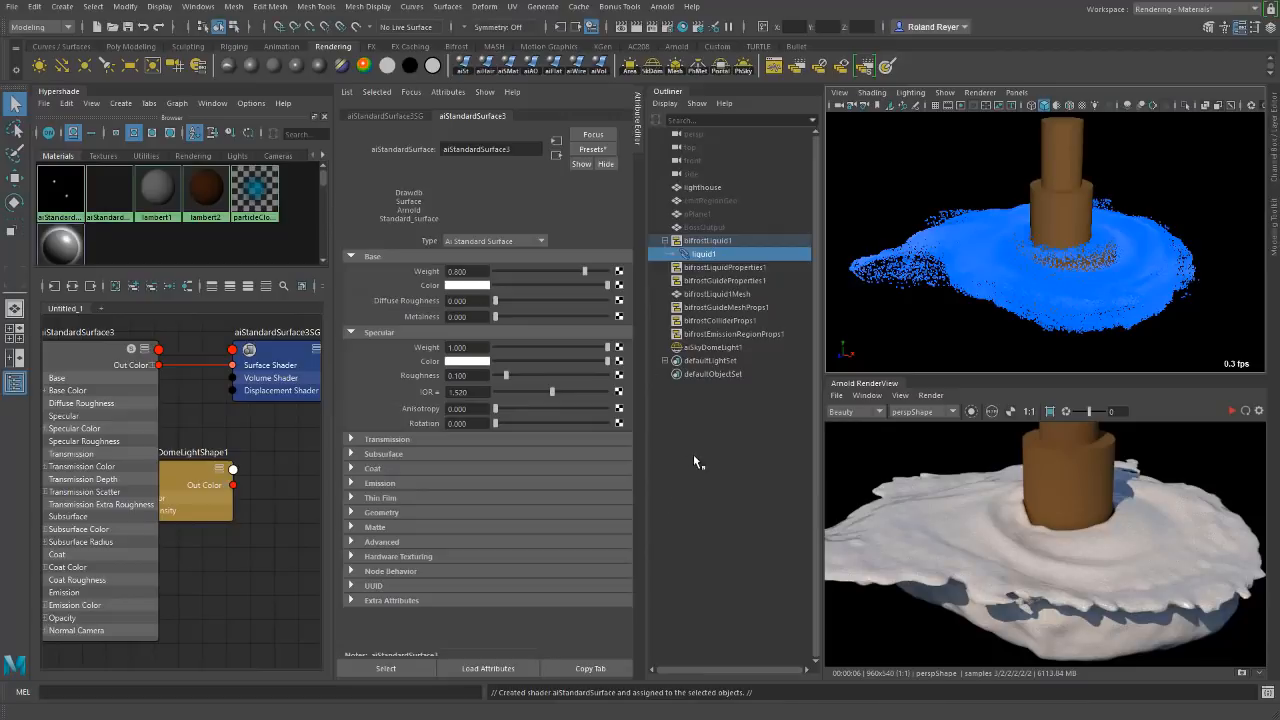
Enable Ocean Blending in the render surface controls of liquidShape1.
left_click(671, 258)
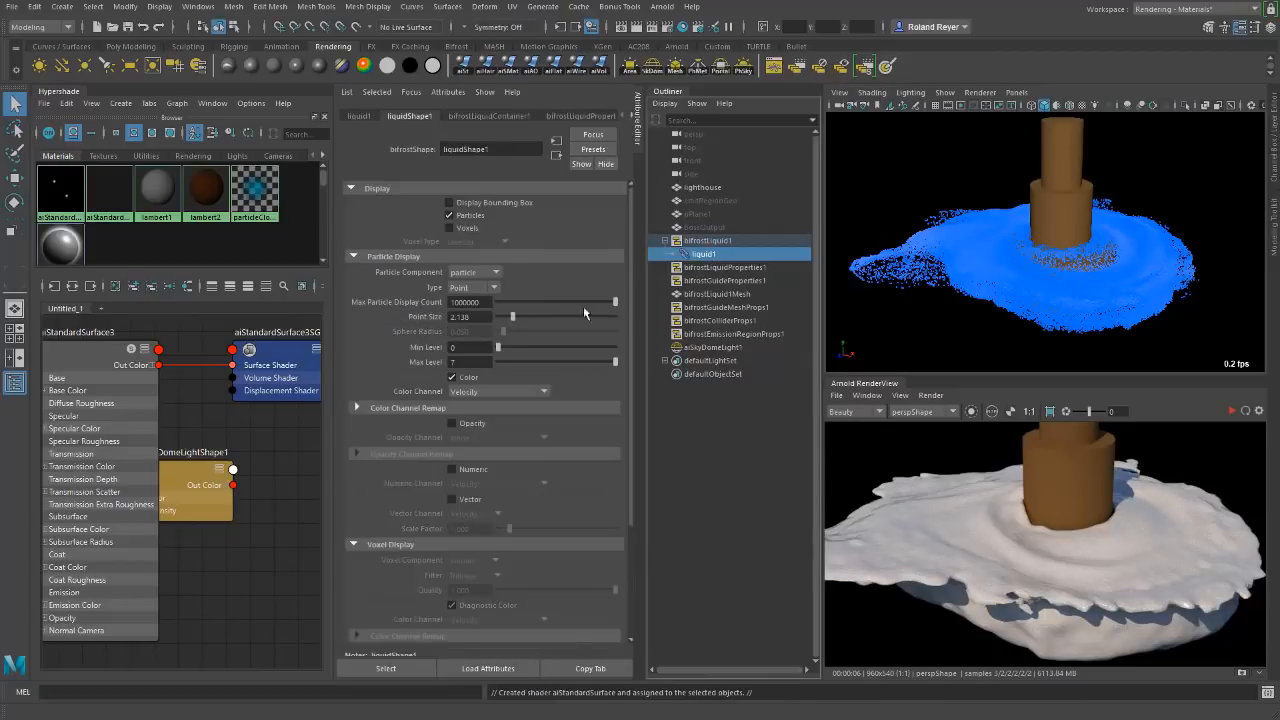
scroll(536, 560, "down", 3)
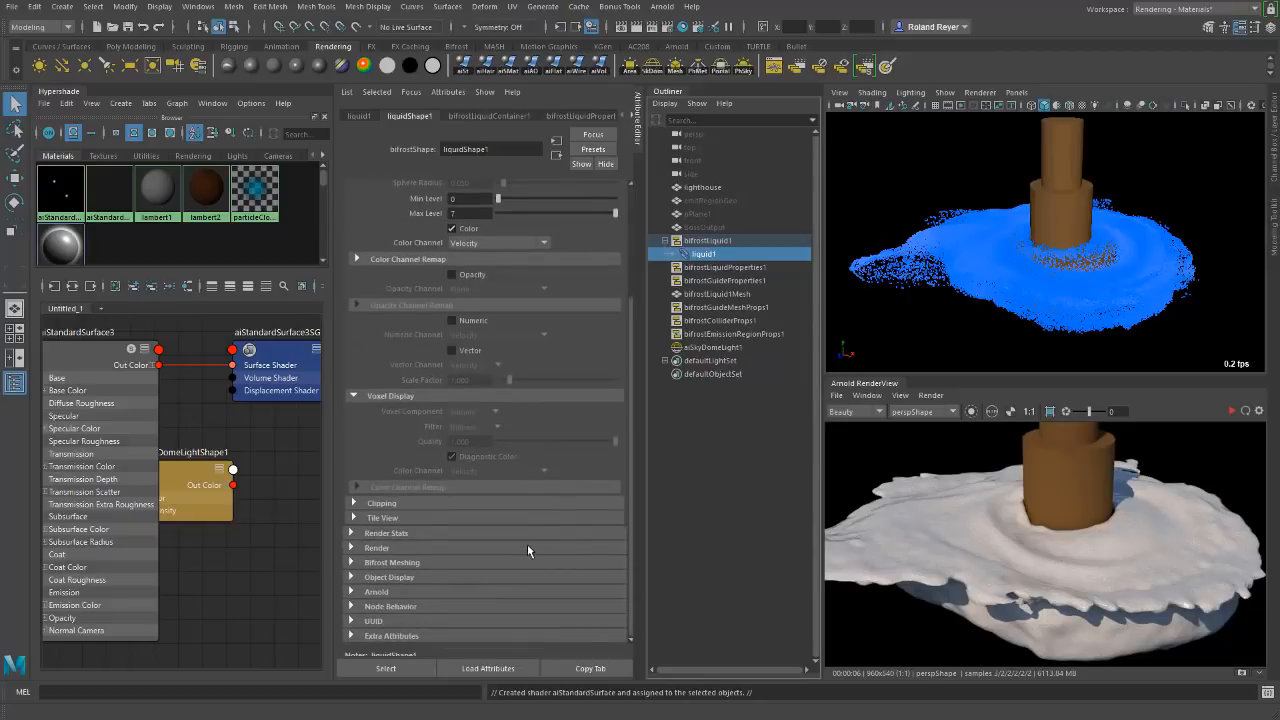
left_click(349, 549)
scroll(498, 574, "down", 3)
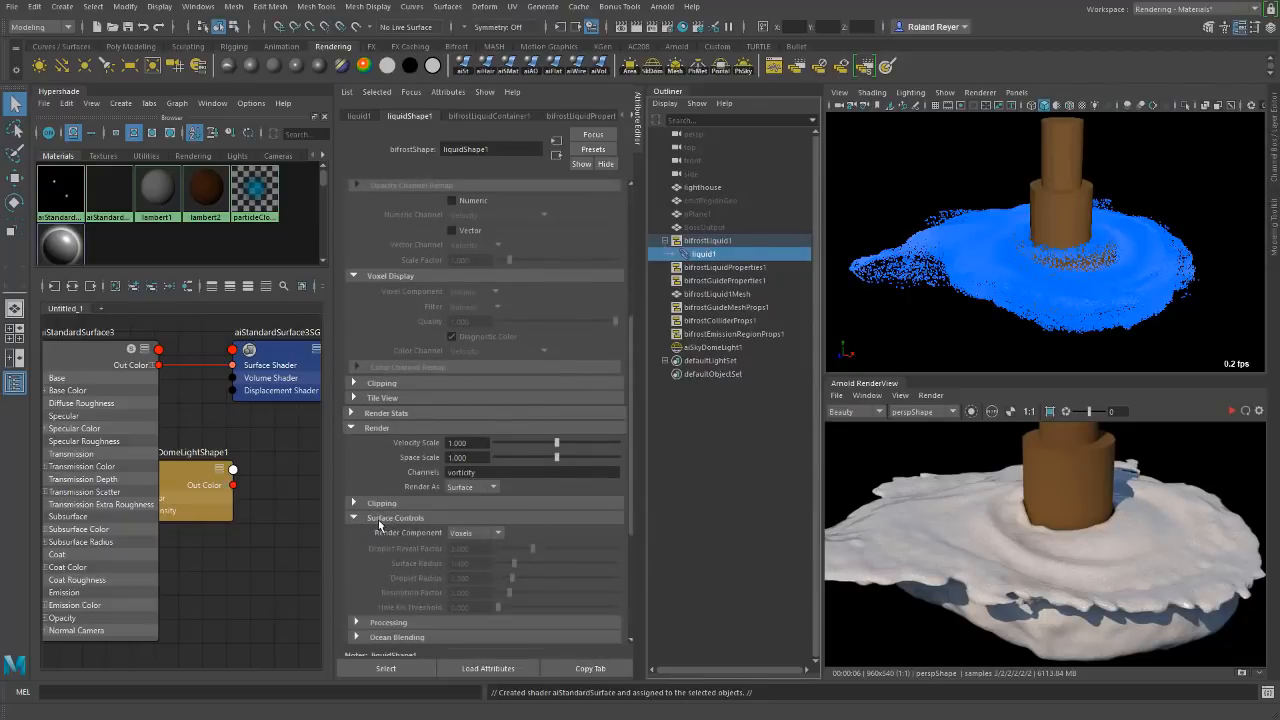
scroll(415, 630, "down", 2)
left_click(393, 603)
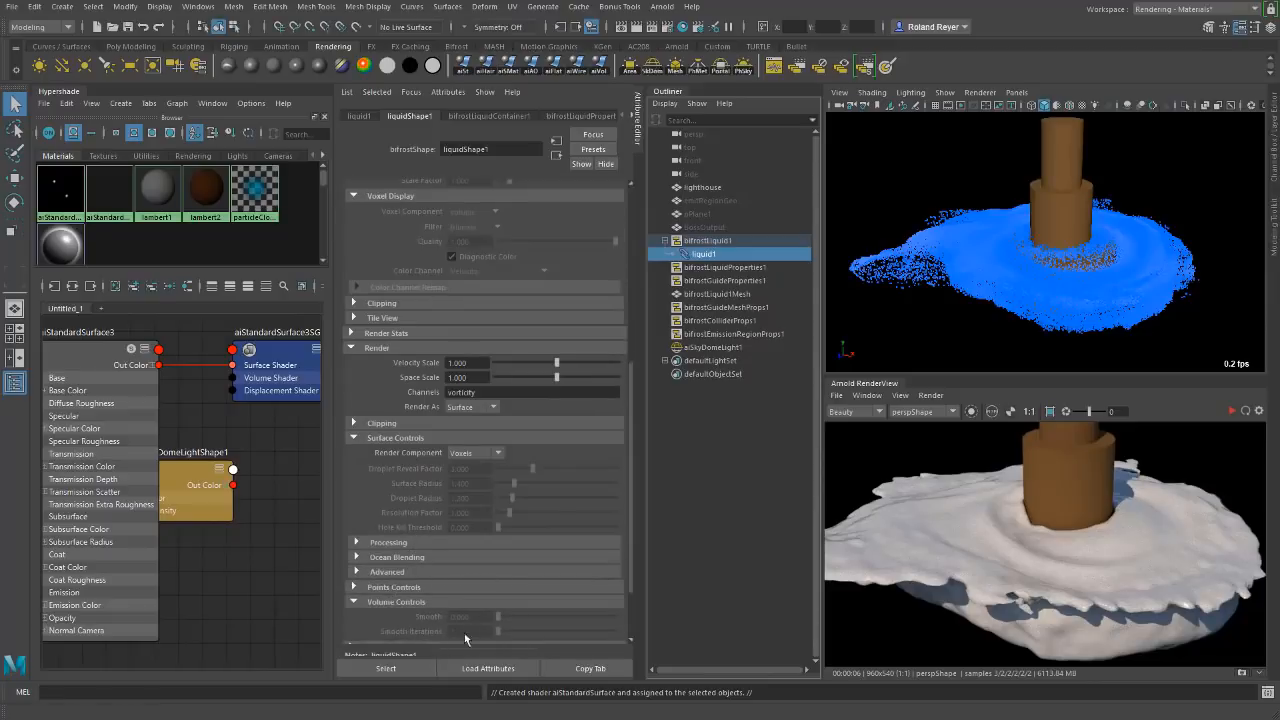
left_click(393, 604)
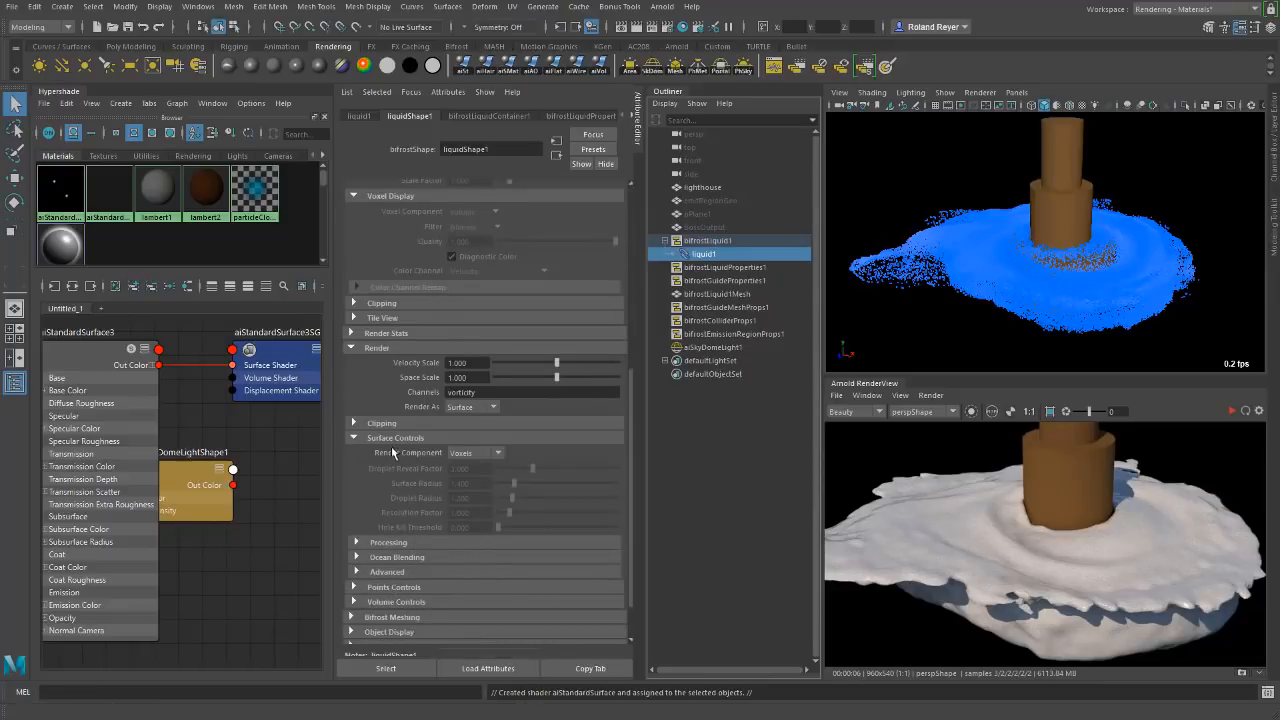
left_click(411, 557)
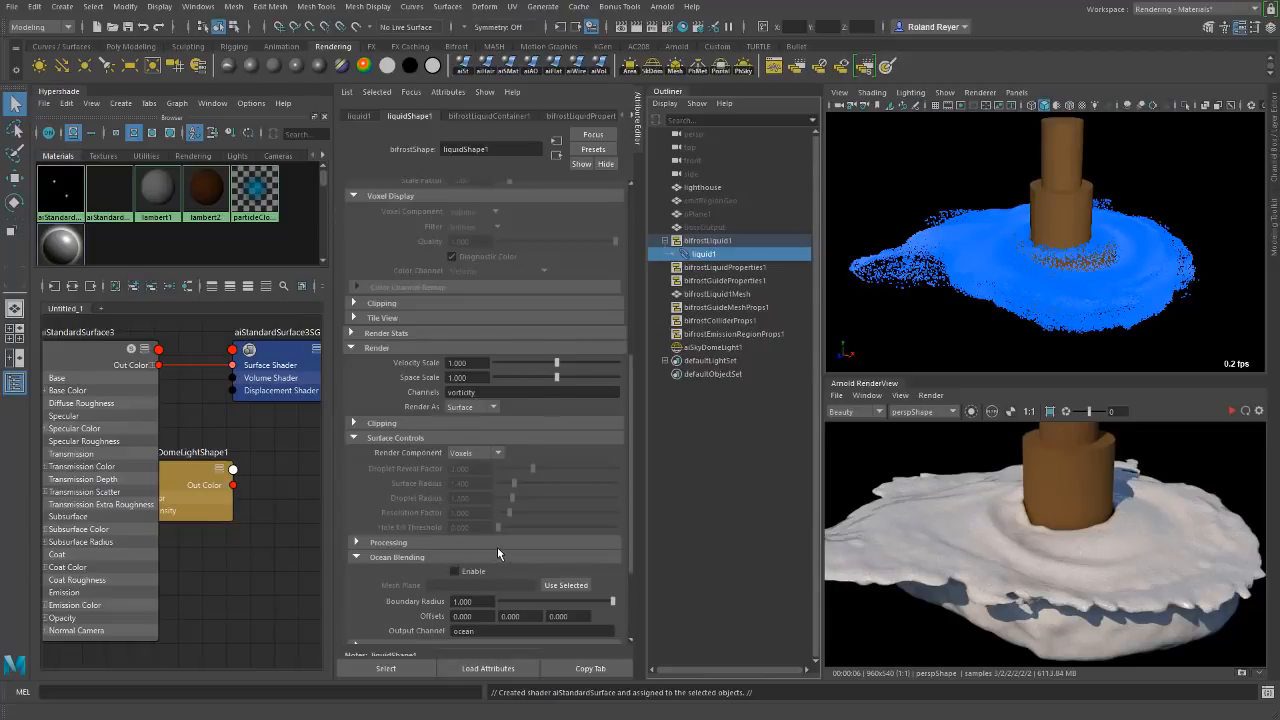
scroll(565, 627, "down", 3)
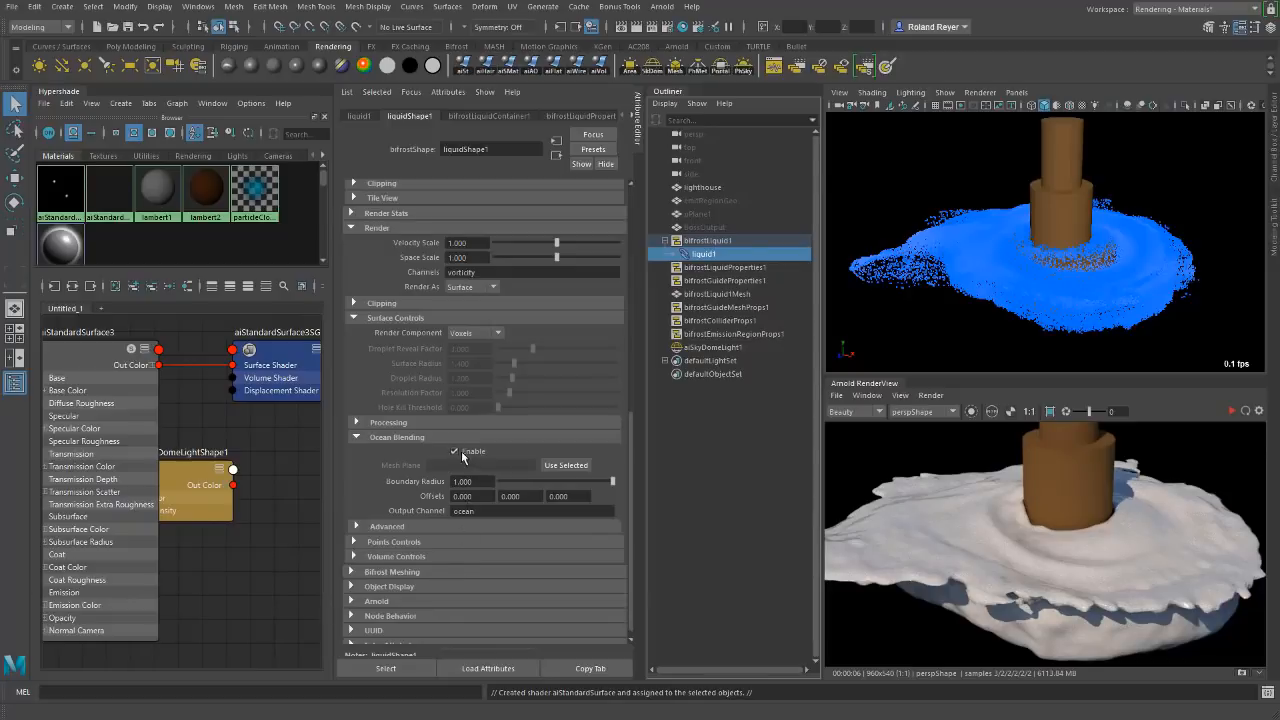
Rename the Ocean Blending output channel to the artist's first name.
double_click(488, 511)
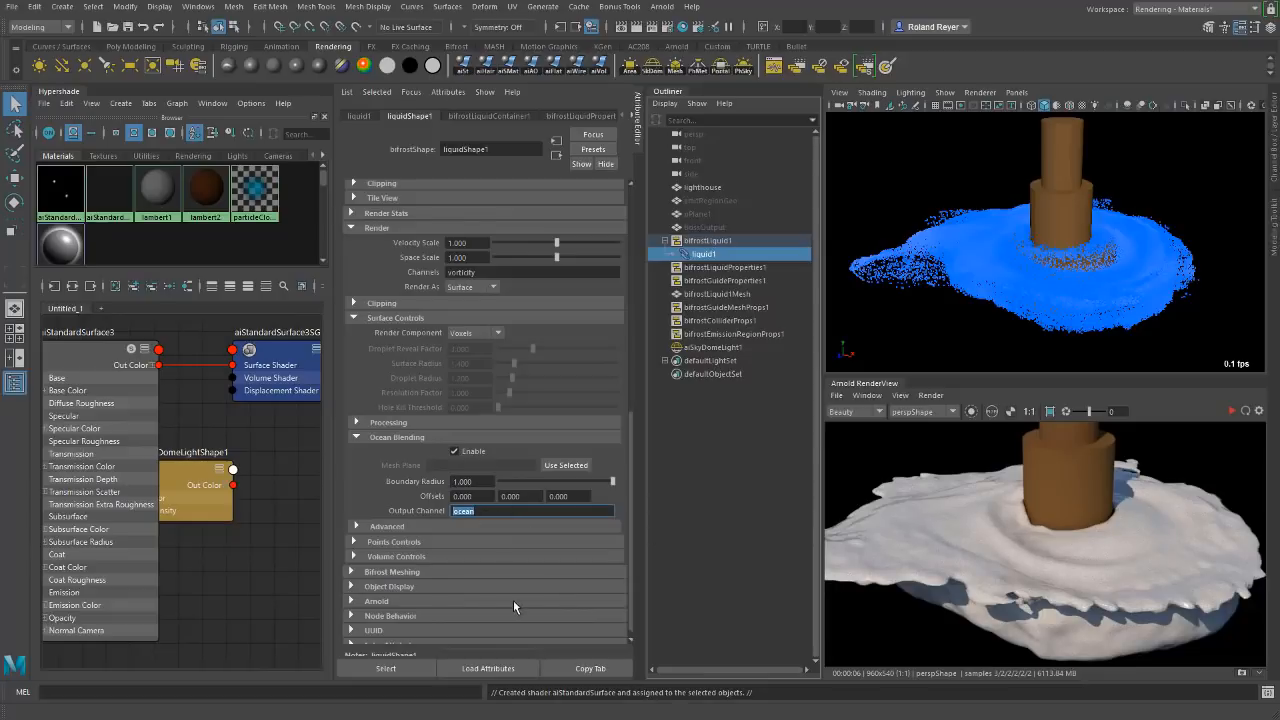
type("roland")
key("Return")
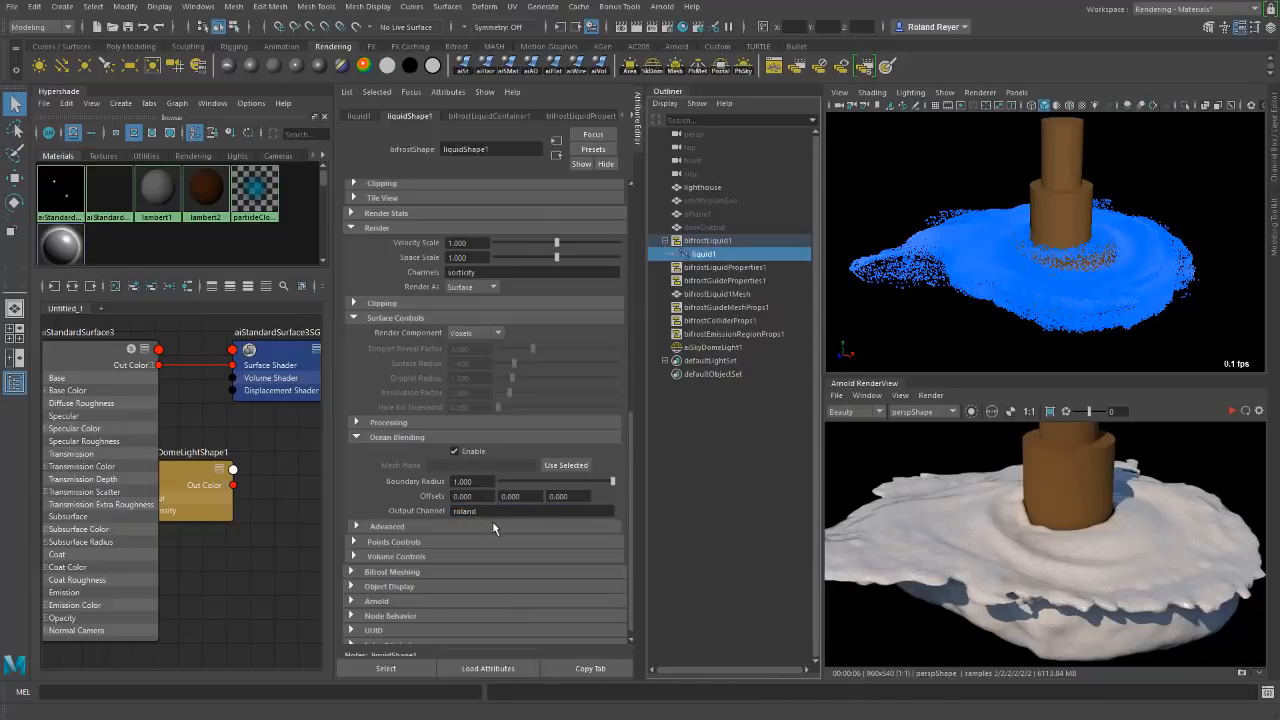
Rename the ocean blending output channel of the liquid shape to ocean.
left_click_drag(481, 513, 385, 532)
type("oce")
key("Return")
Assign BossOutput as the liquid's ocean blending mesh plane, suspending automatic attribute loading during the pick, and refresh the Arnold render.
left_click(349, 93)
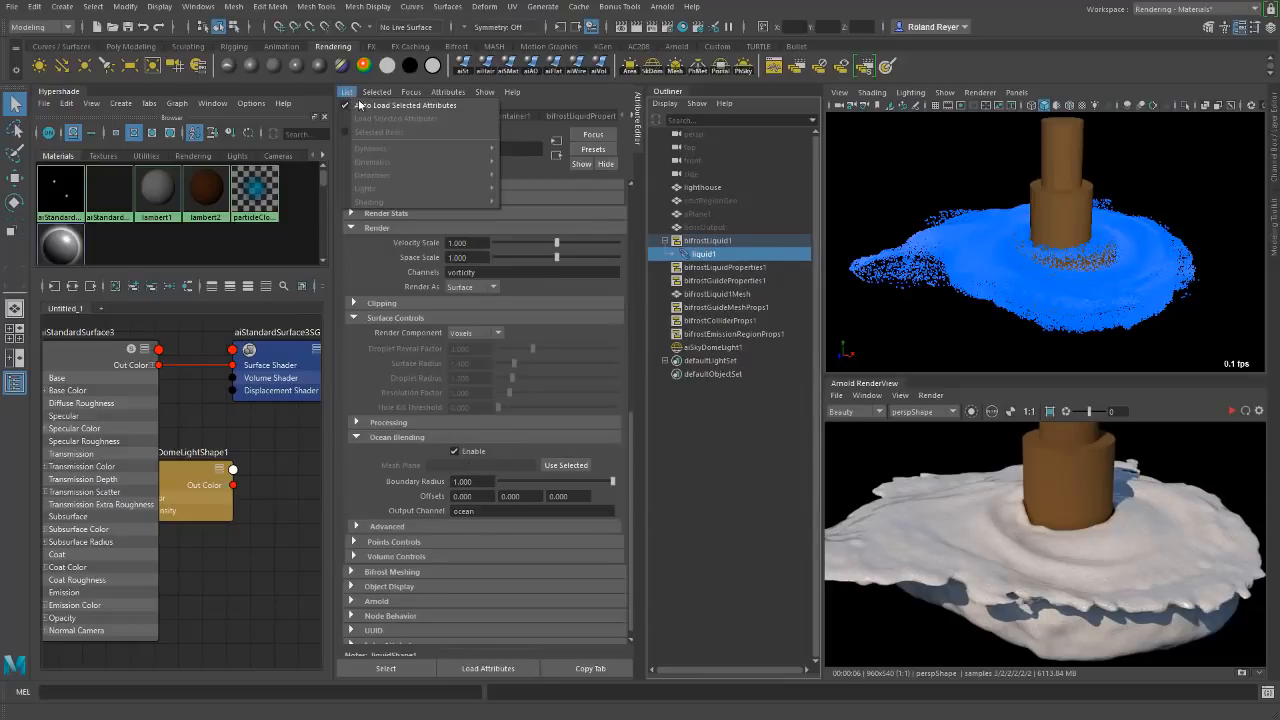
left_click(368, 106)
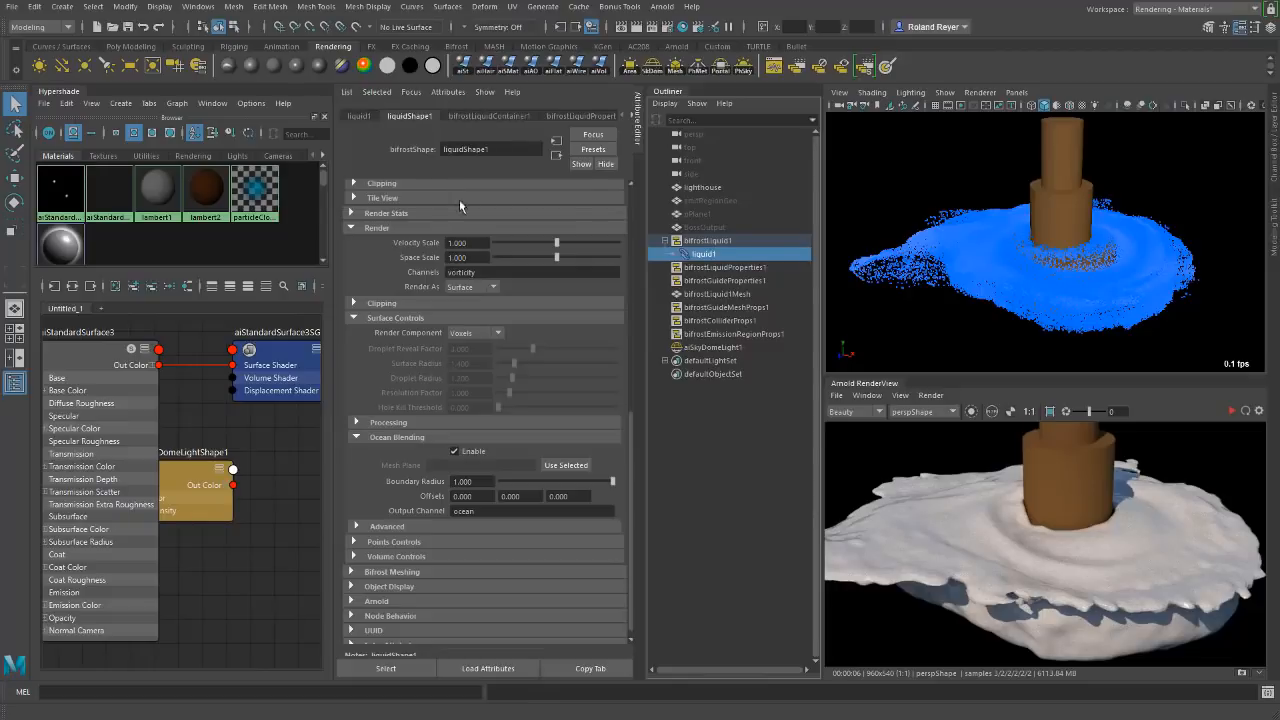
left_click(705, 229)
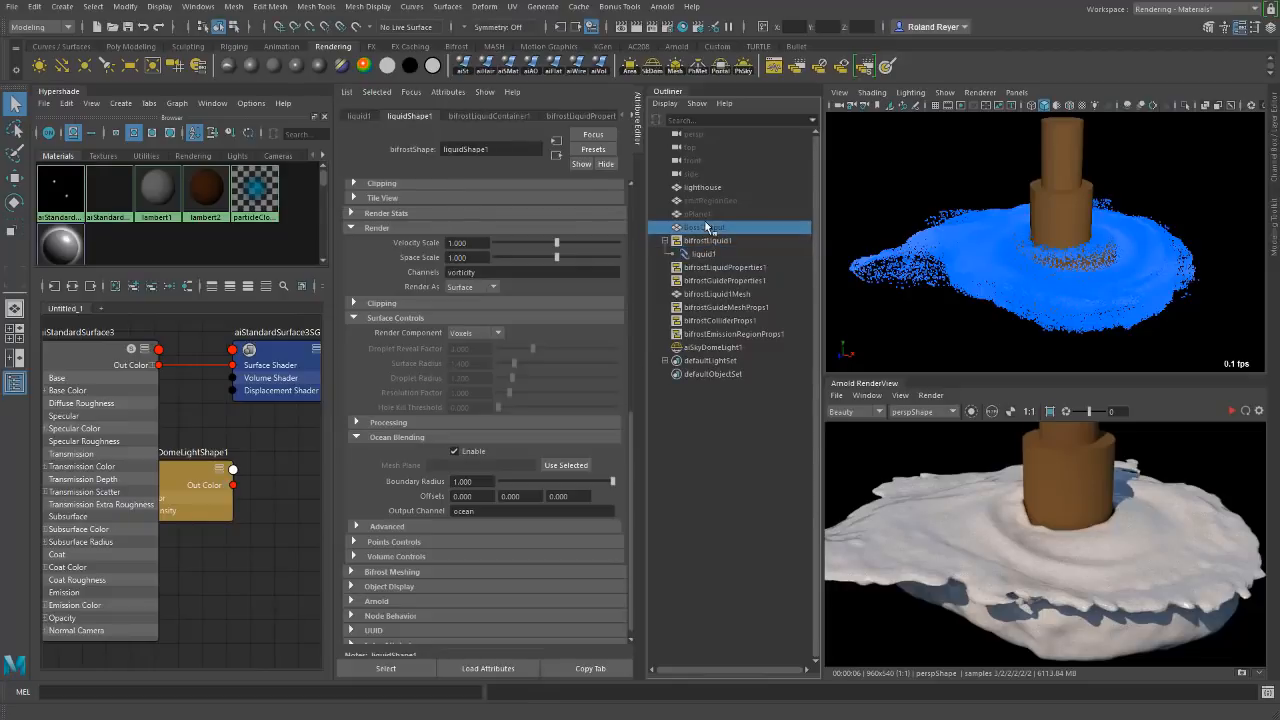
left_click(566, 466)
left_click(346, 92)
left_click(352, 112)
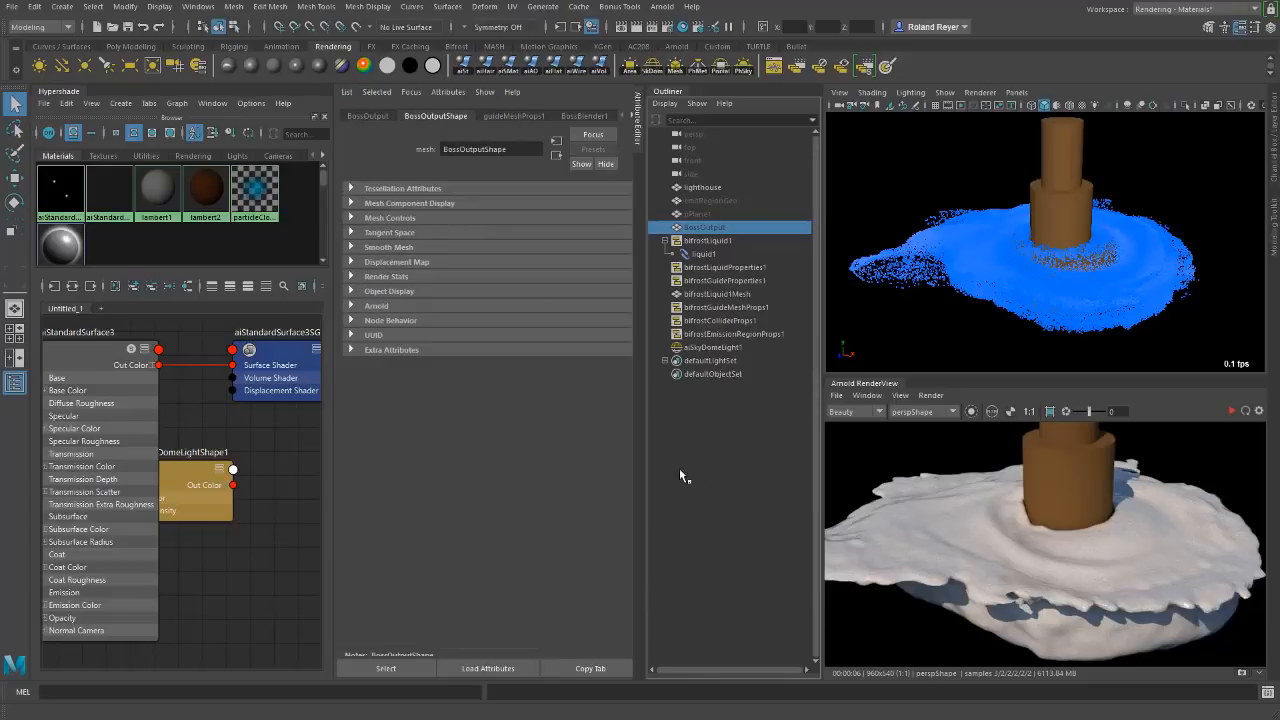
left_click(707, 255)
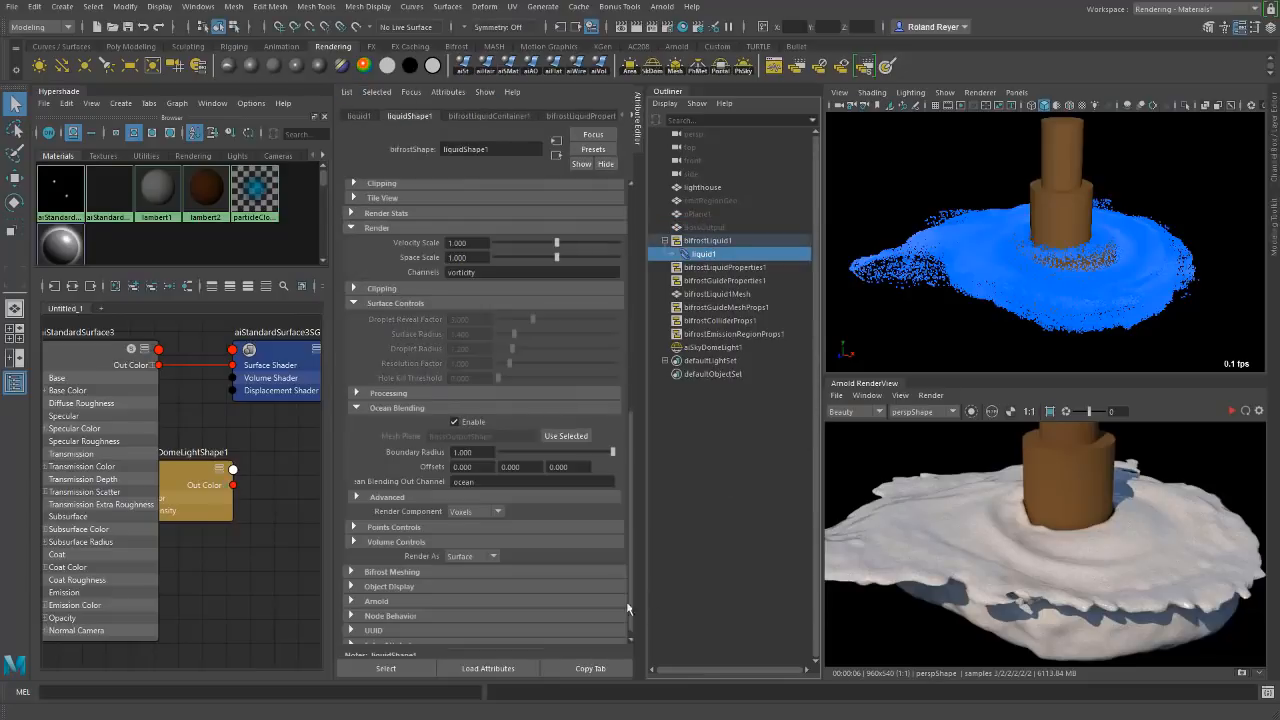
left_click(1245, 412)
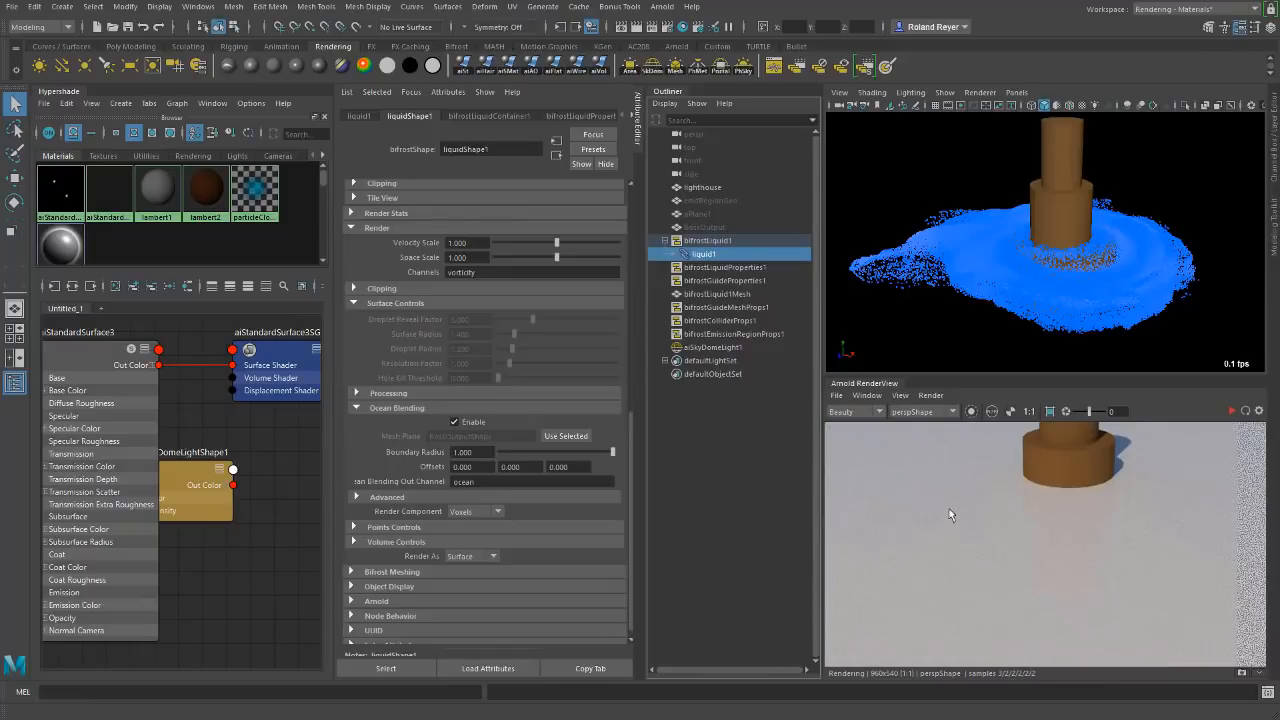
Lower the liquid's ocean blending Y offset to -4, checking the trial offset in a refreshed Arnold render.
double_click(519, 468)
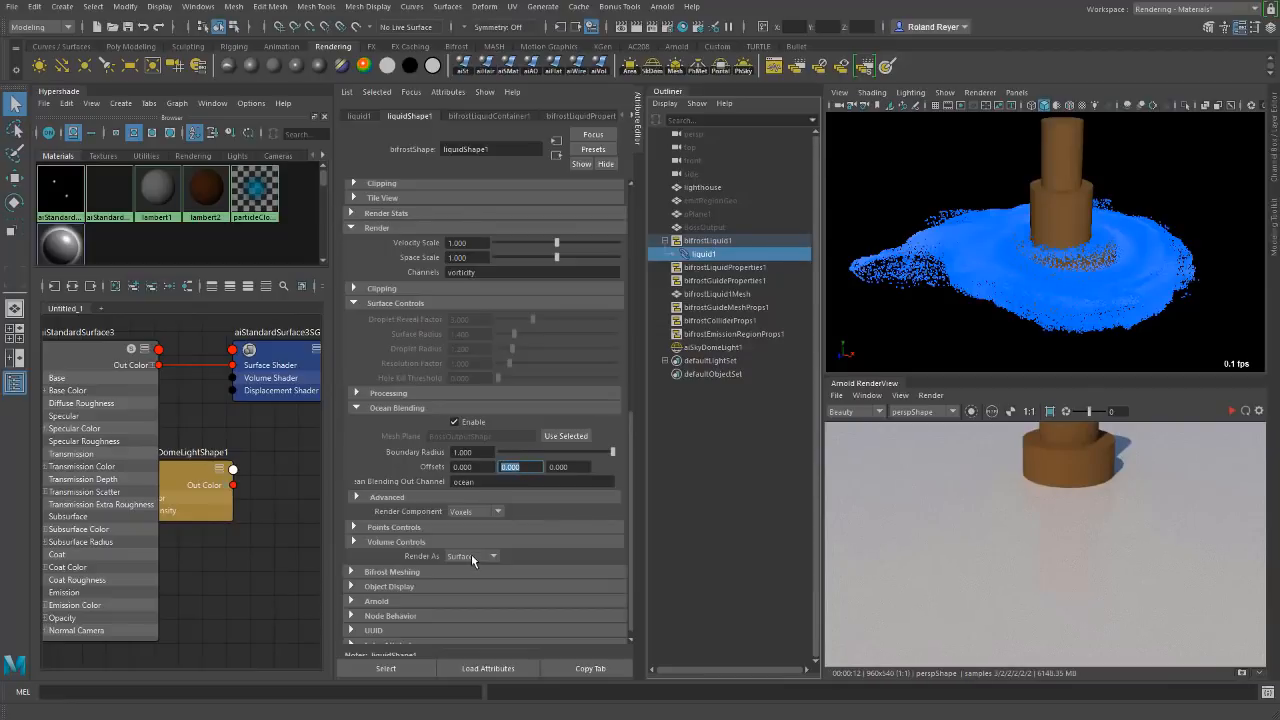
type("-2")
key("Return")
left_click(1246, 411)
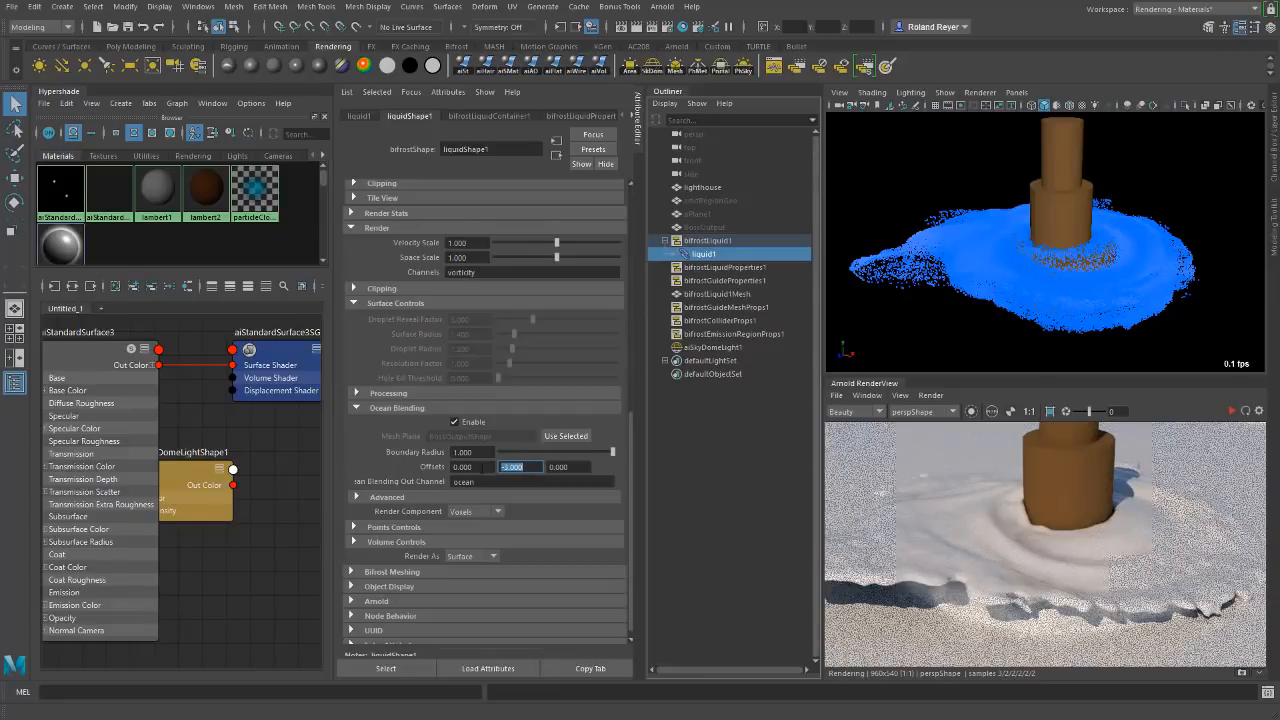
type("-40")
key("Return")
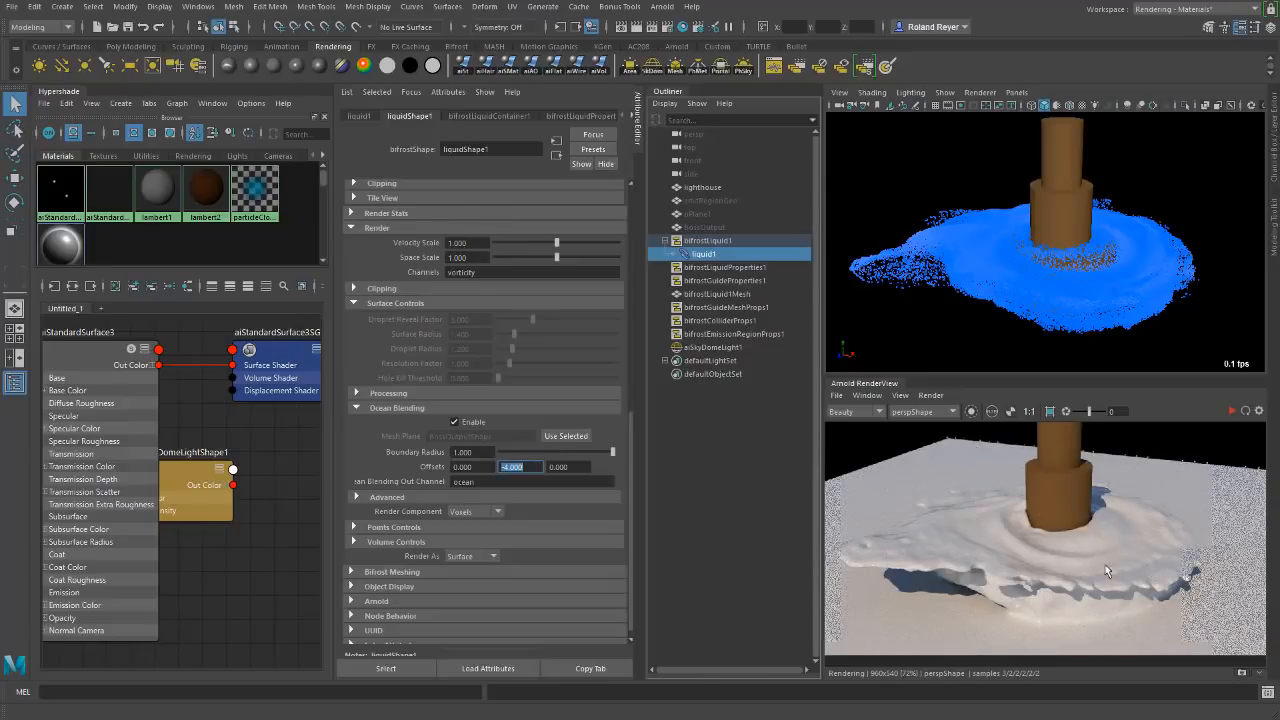
Graph the aiStandardSurface3 material and add an aiUserDataFloat node beside it.
left_click_drag(486, 482, 436, 486)
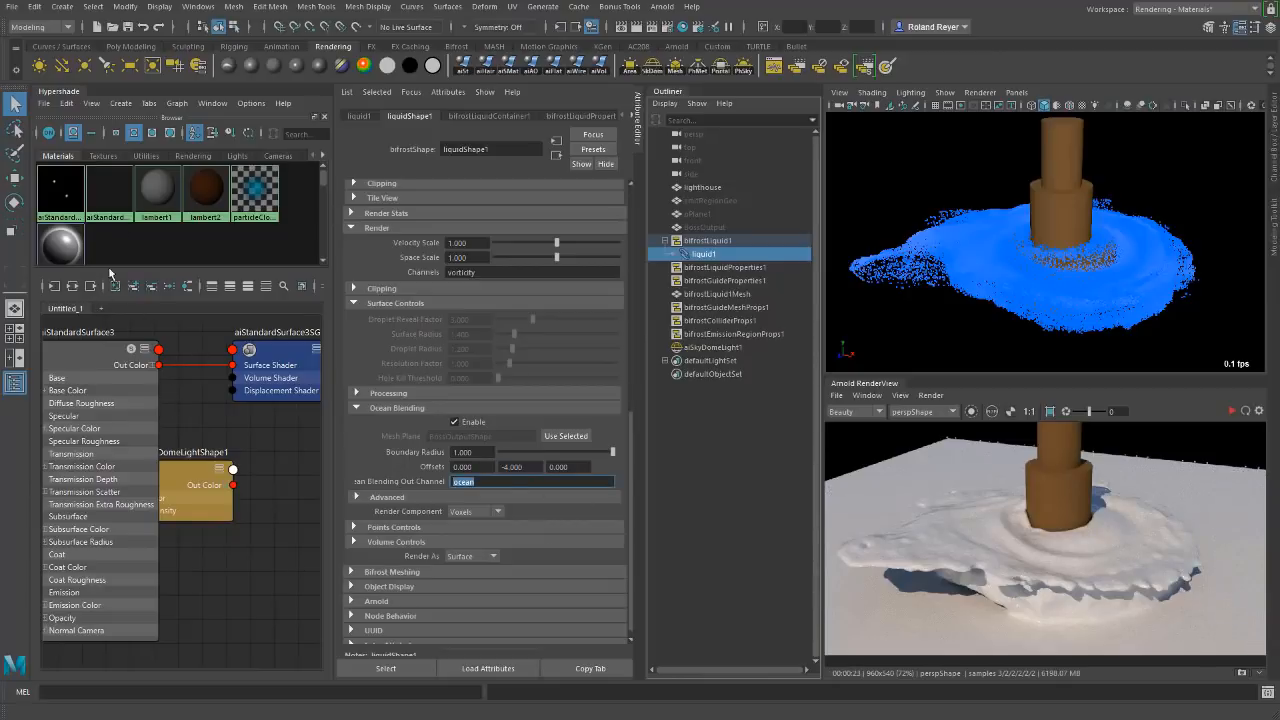
left_click(104, 193)
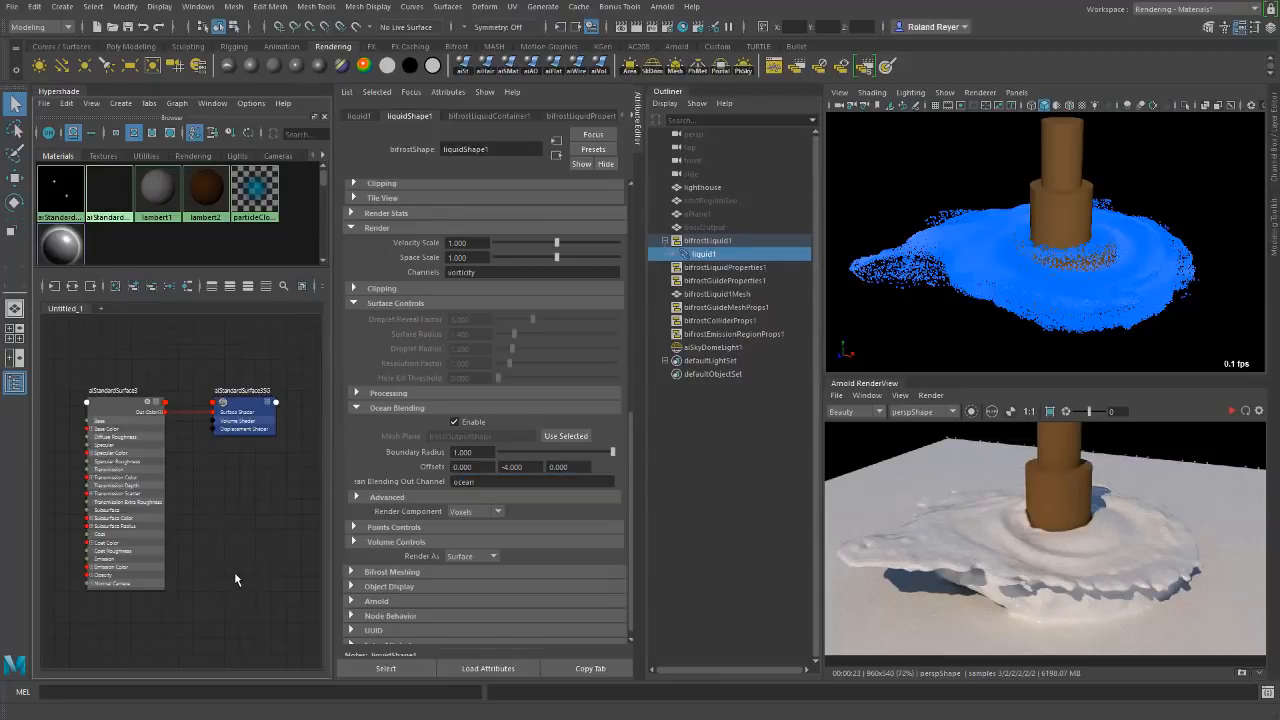
middle_click_drag(96, 478, 222, 477, "alt")
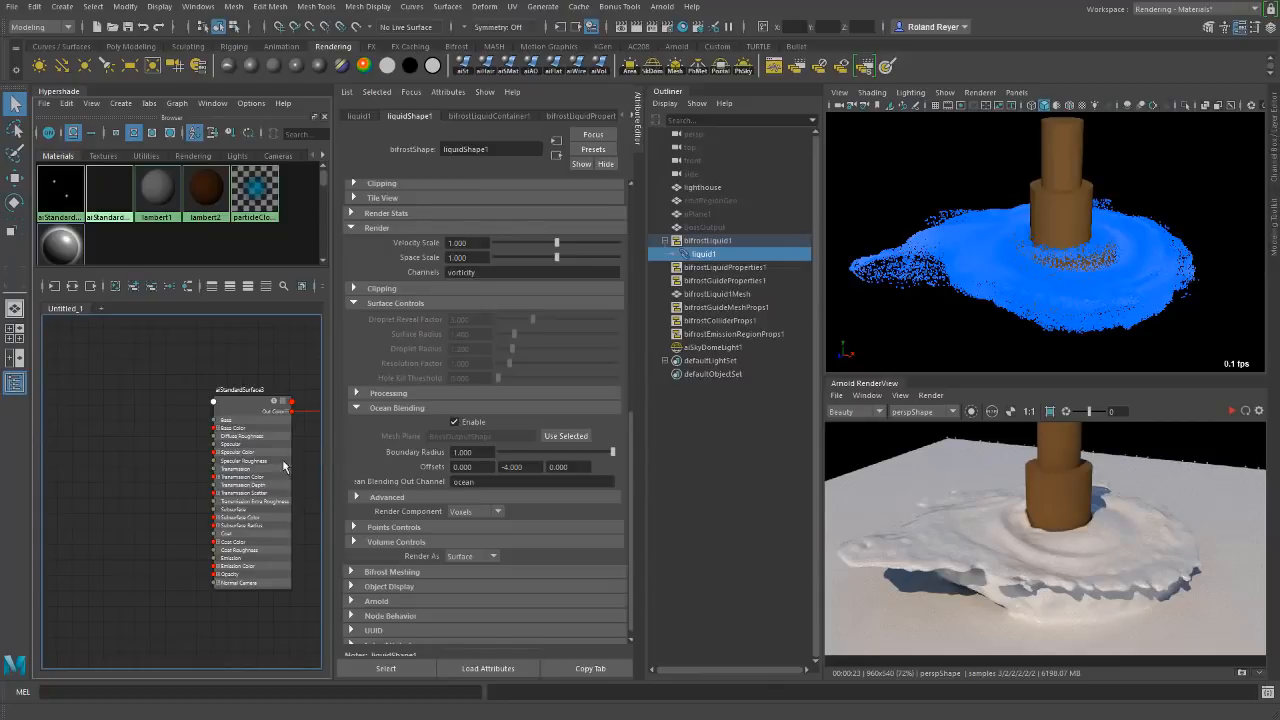
middle_click_drag(108, 482, 132, 473, "alt")
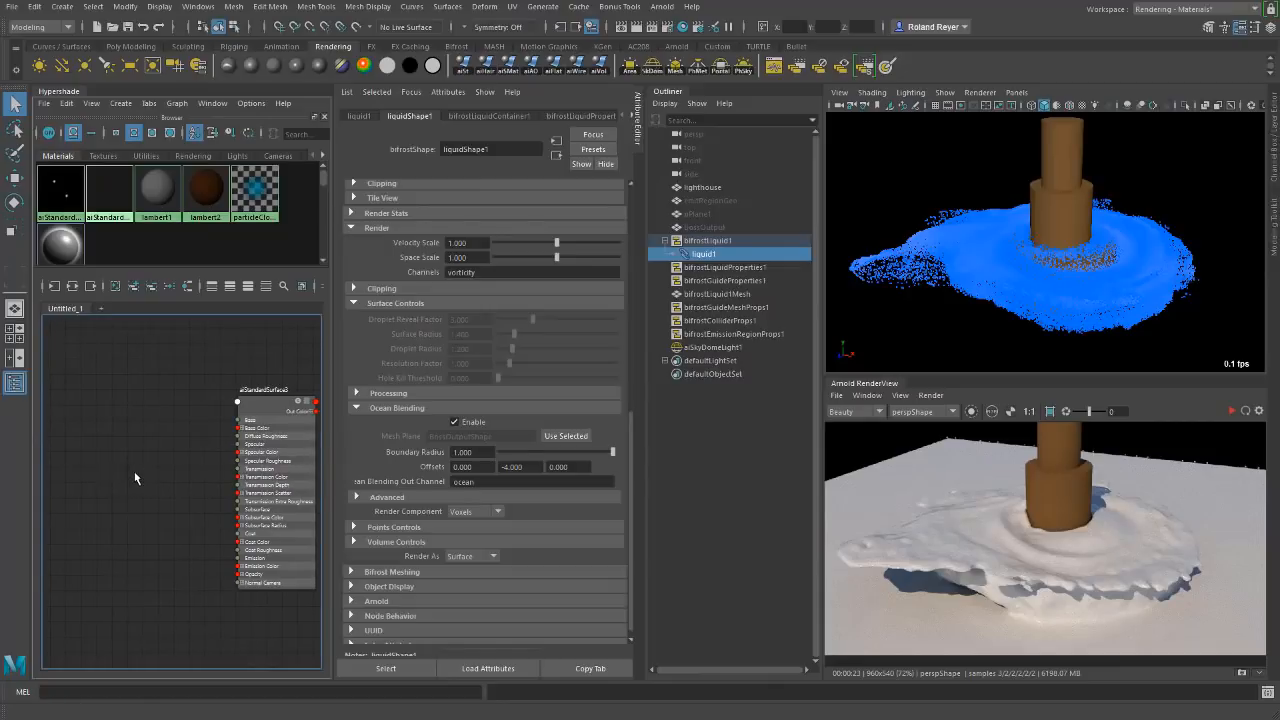
key("Tab")
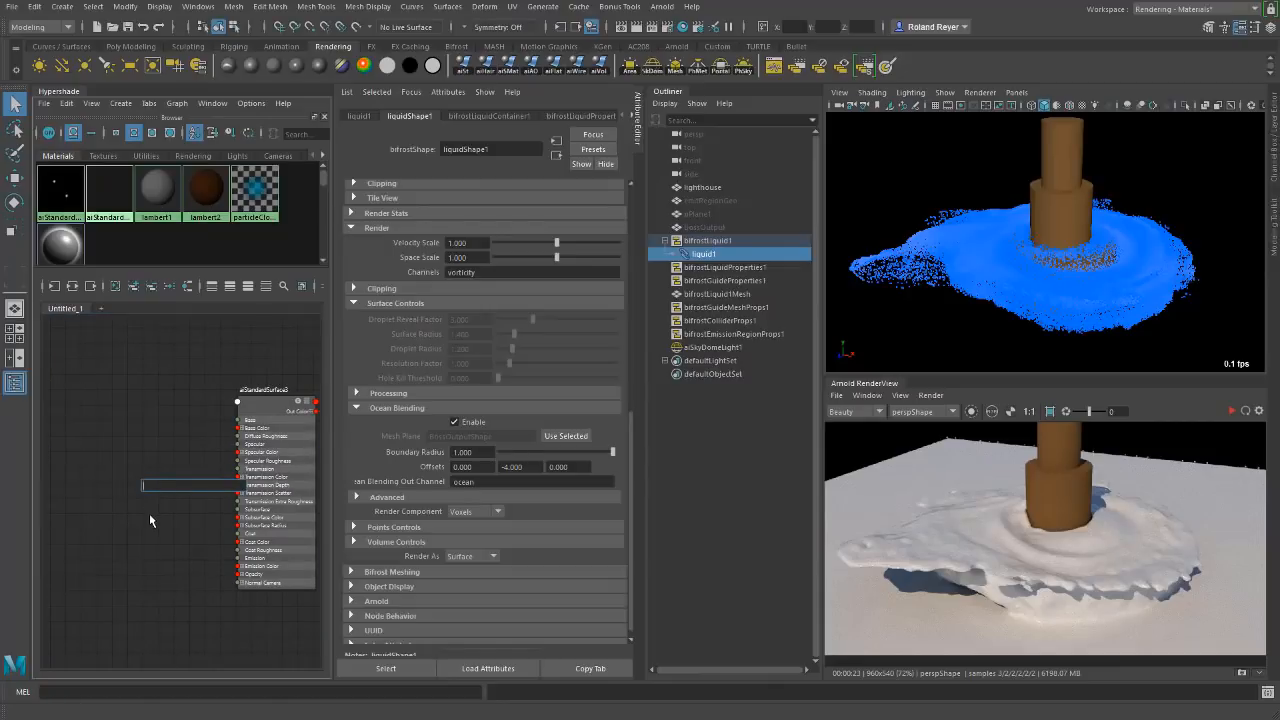
type("userd")
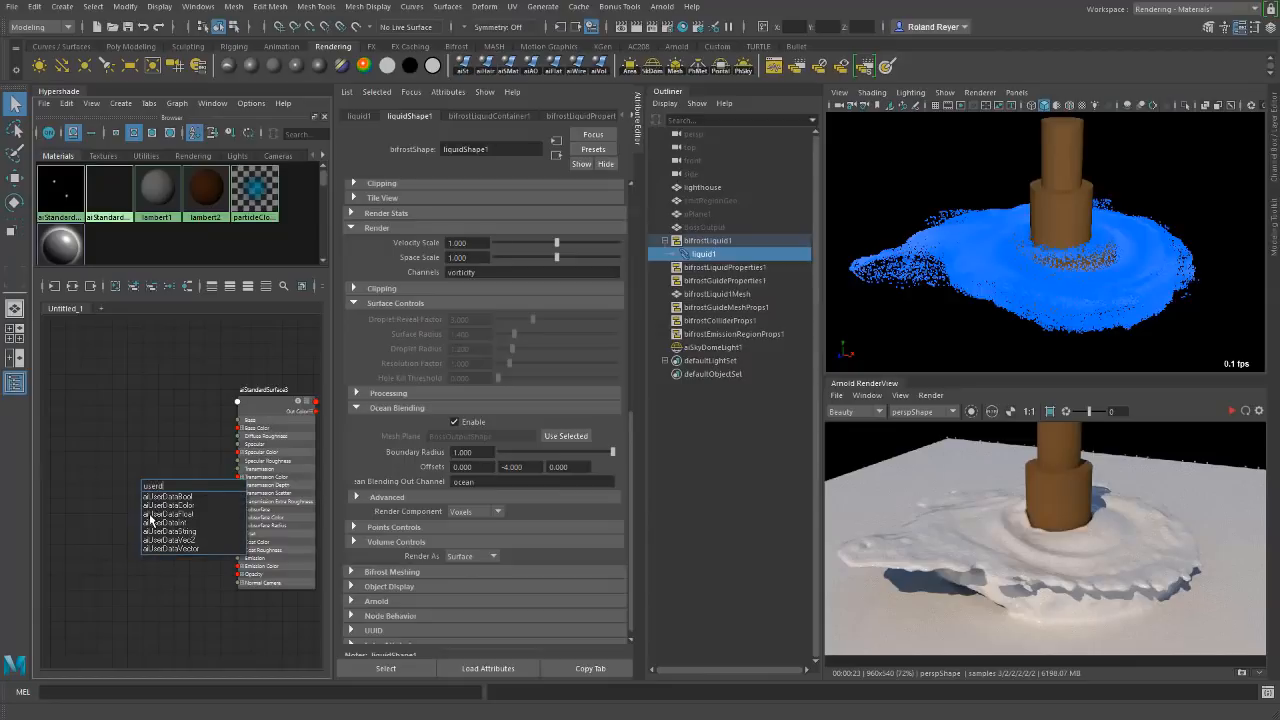
left_click(186, 515)
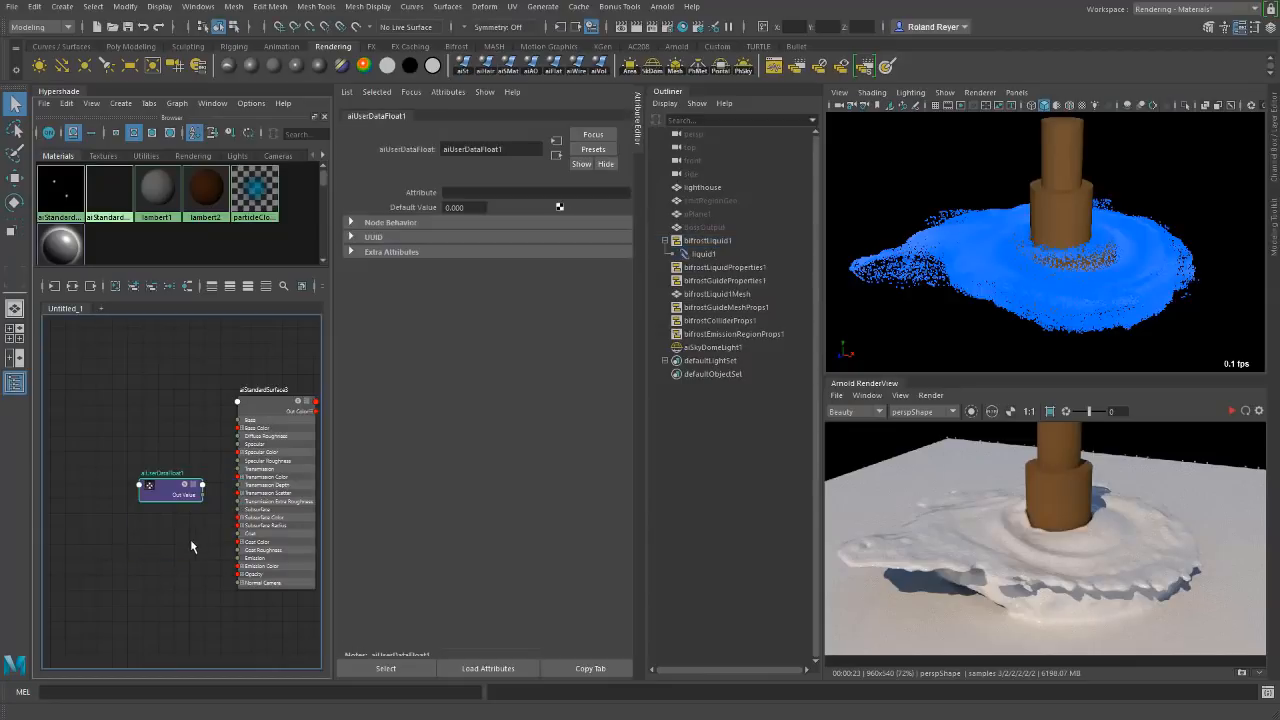
left_click_drag(168, 497, 124, 469)
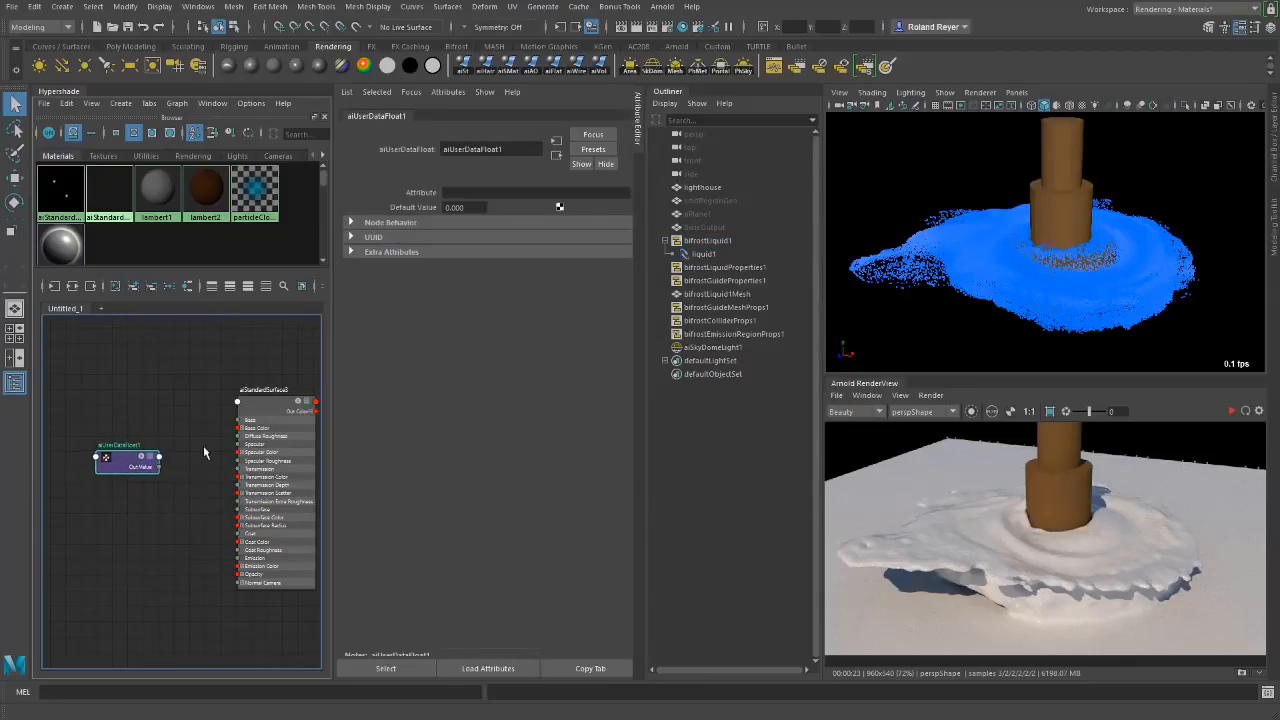
Set the aiUserDataFloat node's attribute to ocean and move the node farther from the material.
left_click(492, 193)
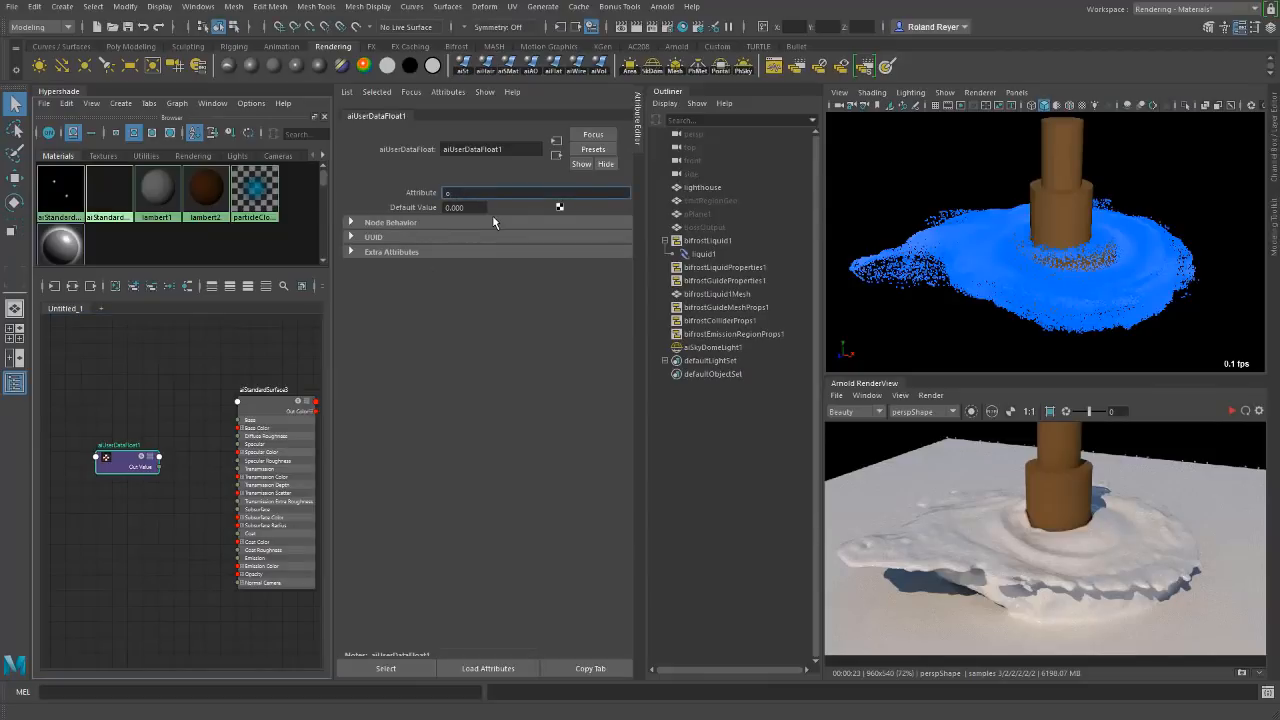
type("ocean")
key("Return")
left_click_drag(125, 465, 84, 466)
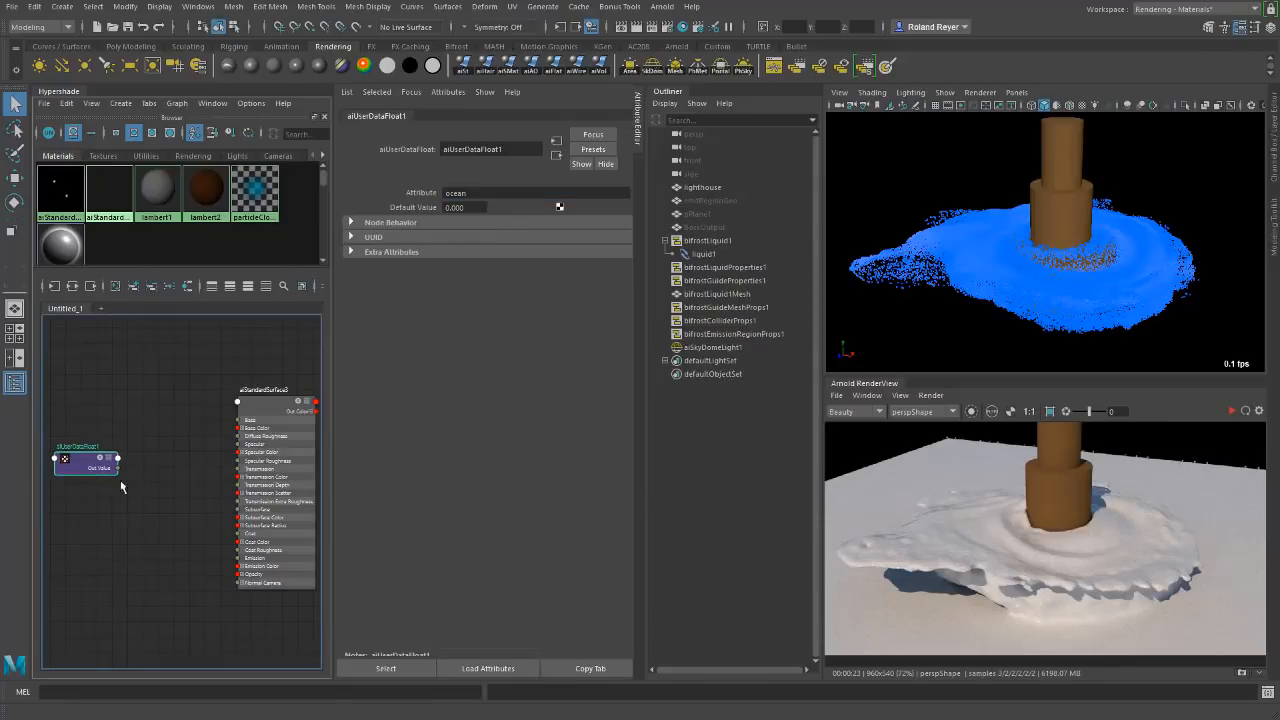
left_click_drag(80, 467, 76, 467)
Add a reverse node, connect the aiUserDataFloat output to its X, Y and Z inputs, and stack the two nodes away from the material.
left_click(169, 408)
key("Tab")
type("reve")
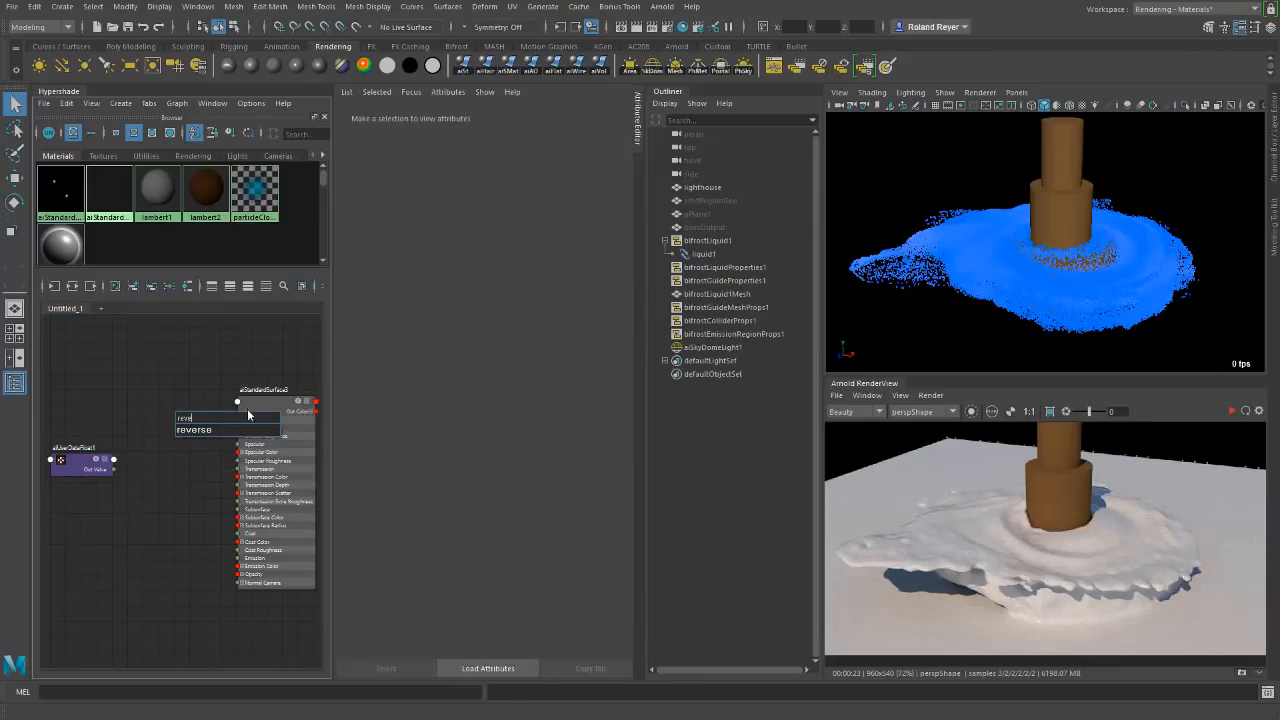
key("Return")
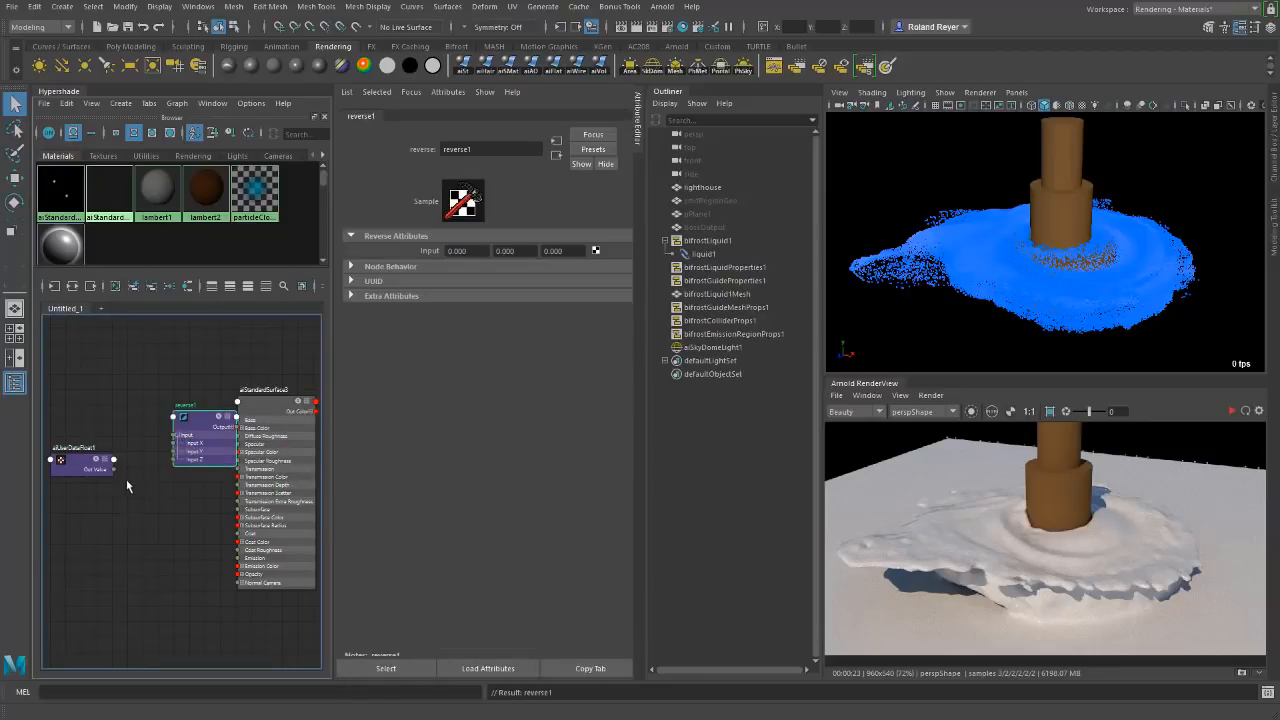
left_click_drag(113, 461, 174, 443)
left_click_drag(113, 471, 171, 434)
left_click_drag(80, 462, 88, 403)
left_click_drag(164, 426, 92, 458)
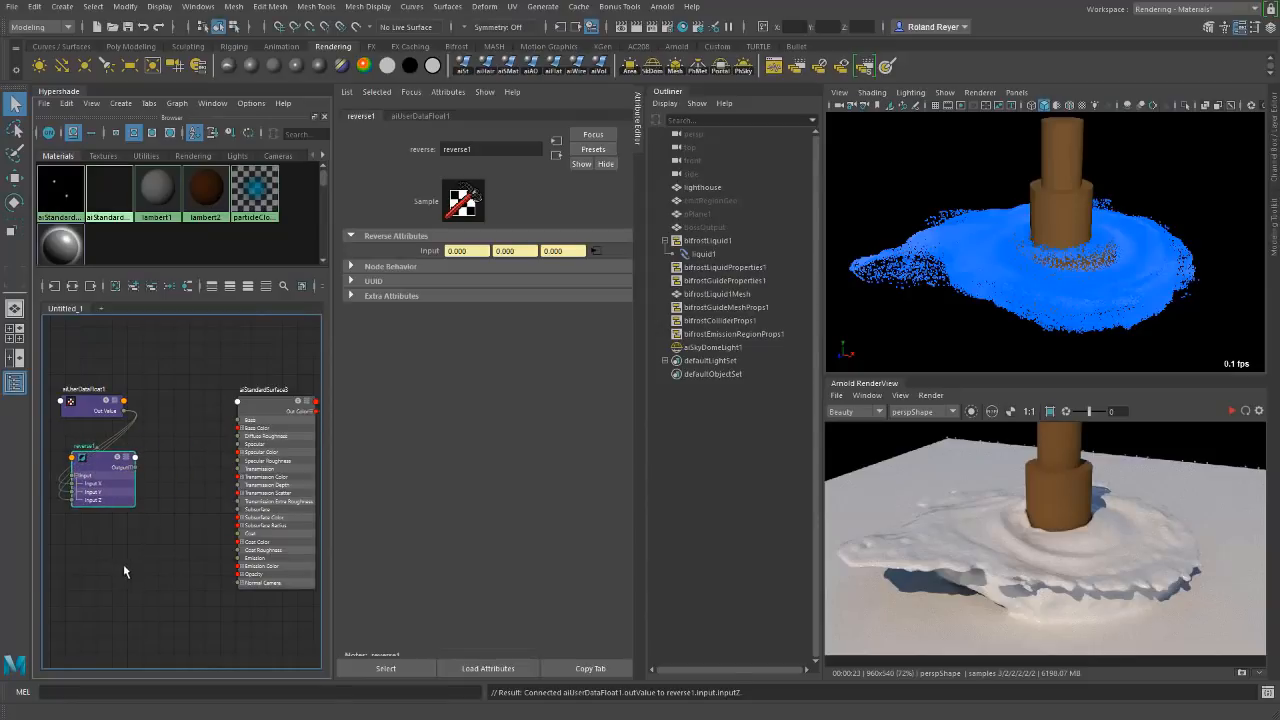
Add a remapColor node and connect the reverse node's output to its color.
key("Tab")
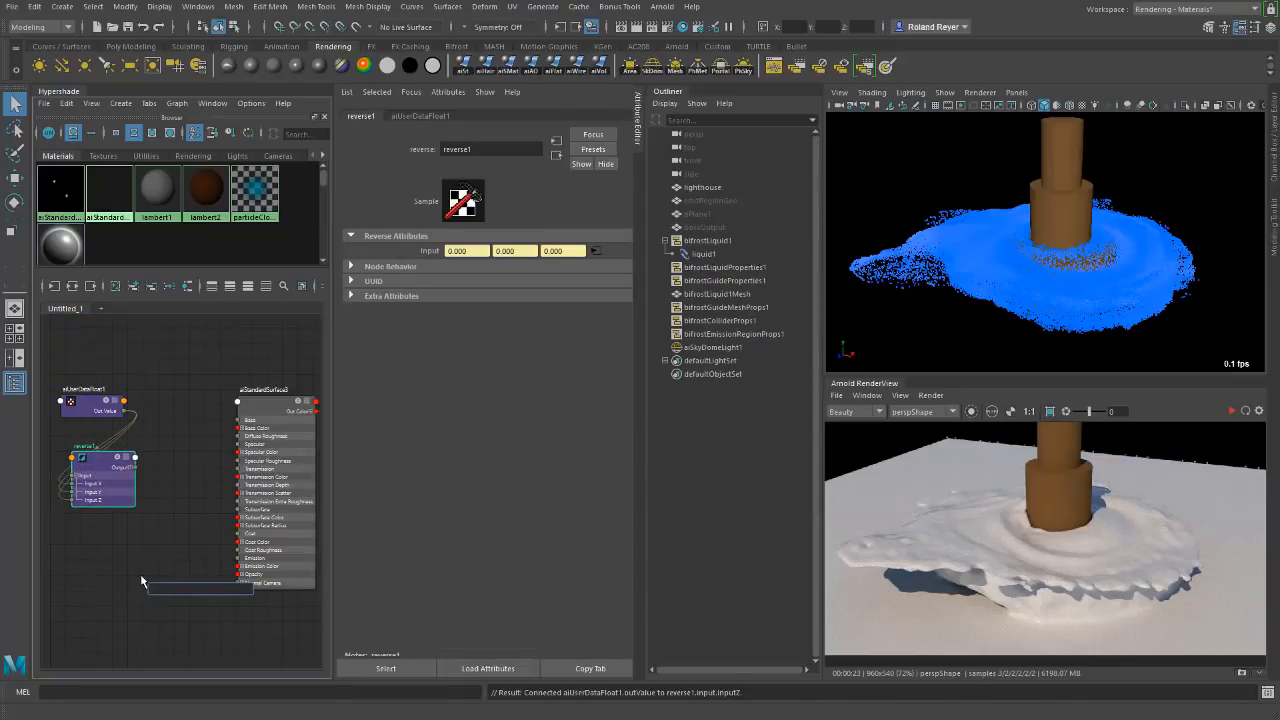
type("rem")
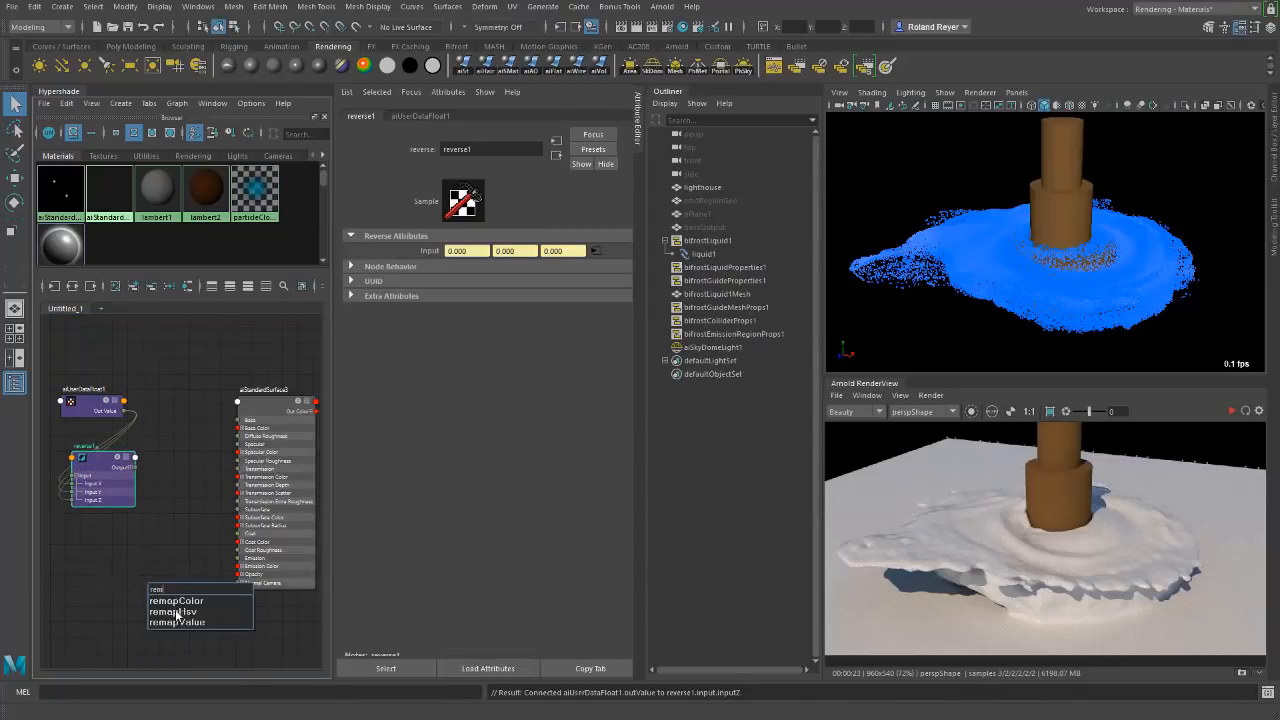
left_click(180, 600)
left_click_drag(131, 476, 168, 542)
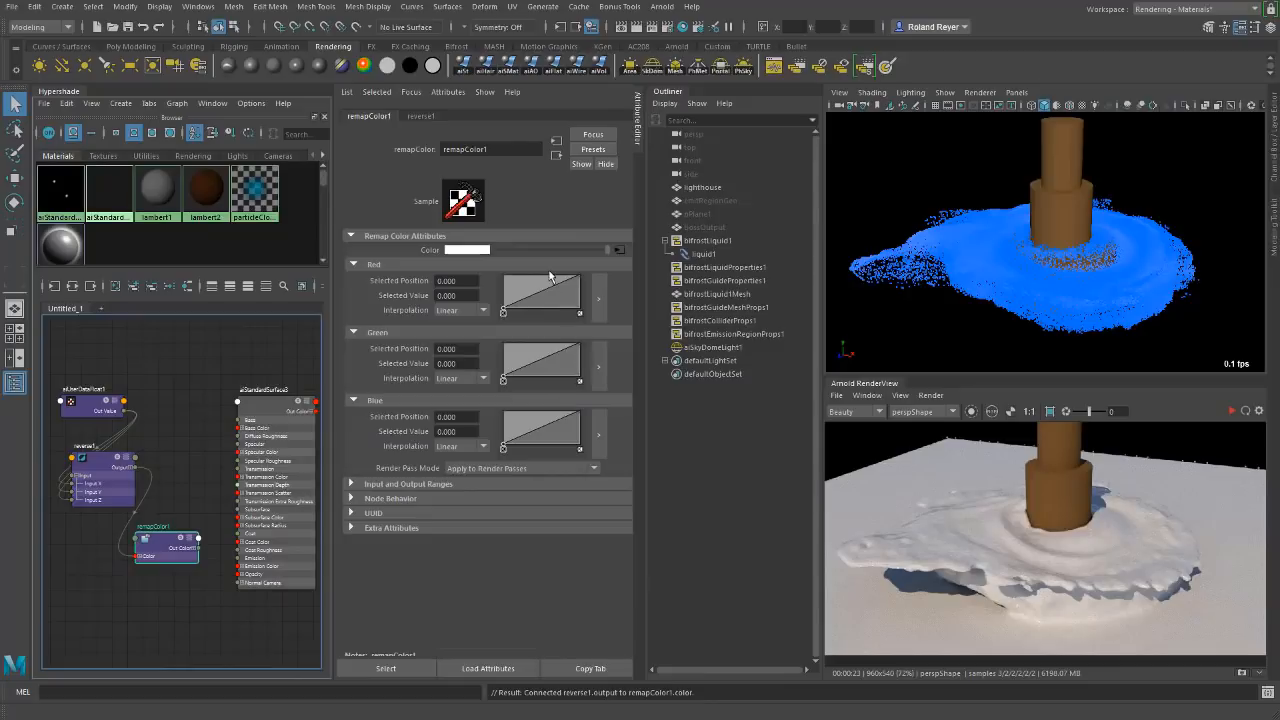
Connect the remapColor output to the aiStandardSurface3 opacity and refresh the Arnold render.
left_click(408, 485)
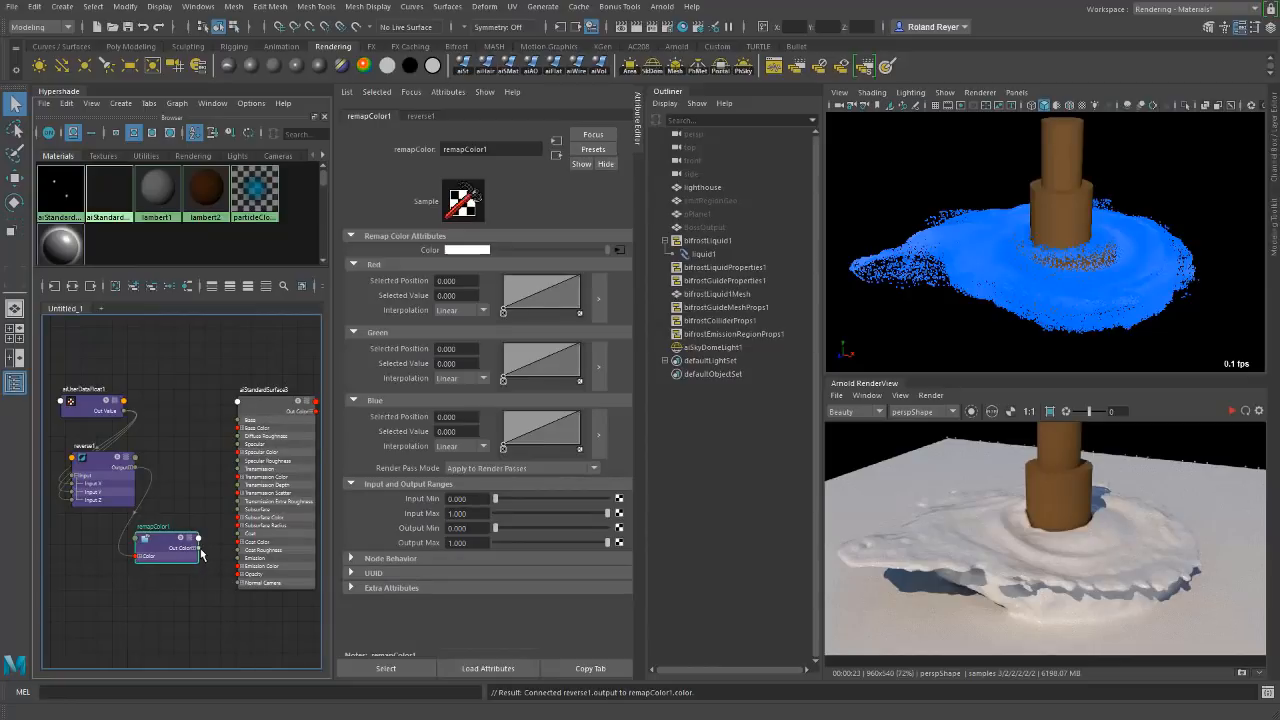
left_click_drag(199, 549, 238, 574)
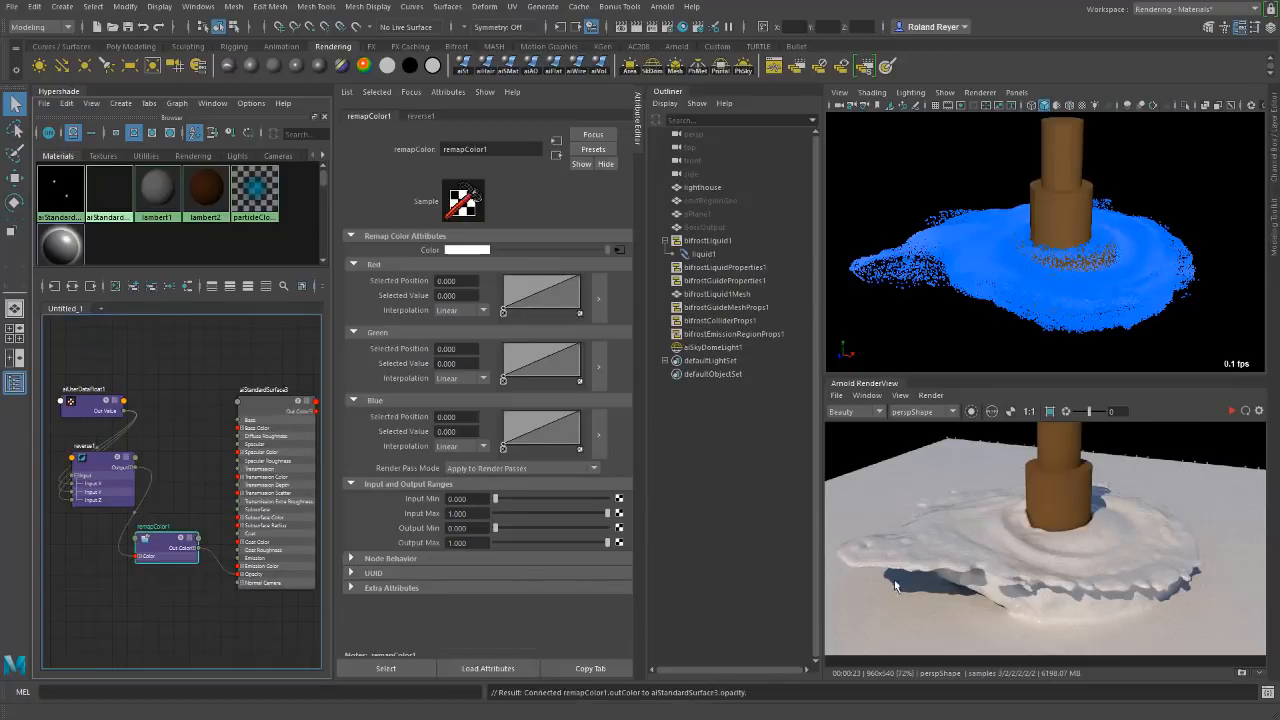
left_click(1245, 411)
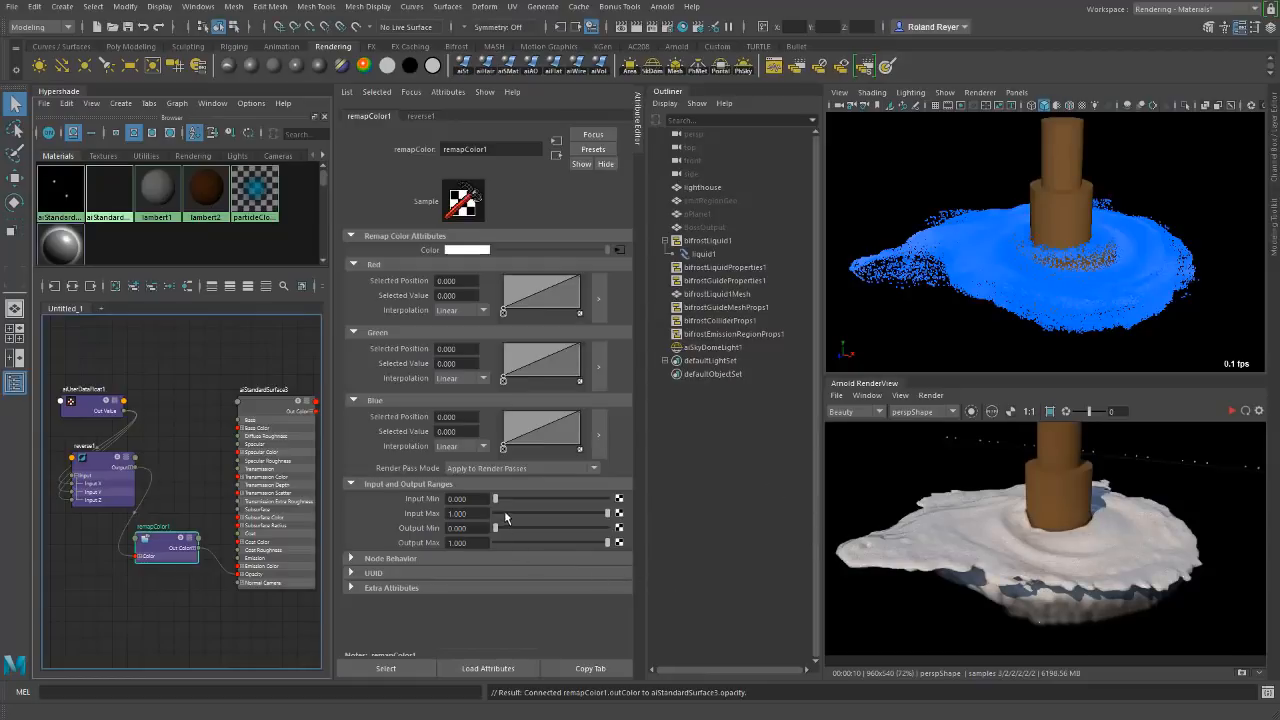
Start the live Arnold render and raise the remapColor node's Input Min to about 0.47.
left_click_drag(495, 498, 517, 499)
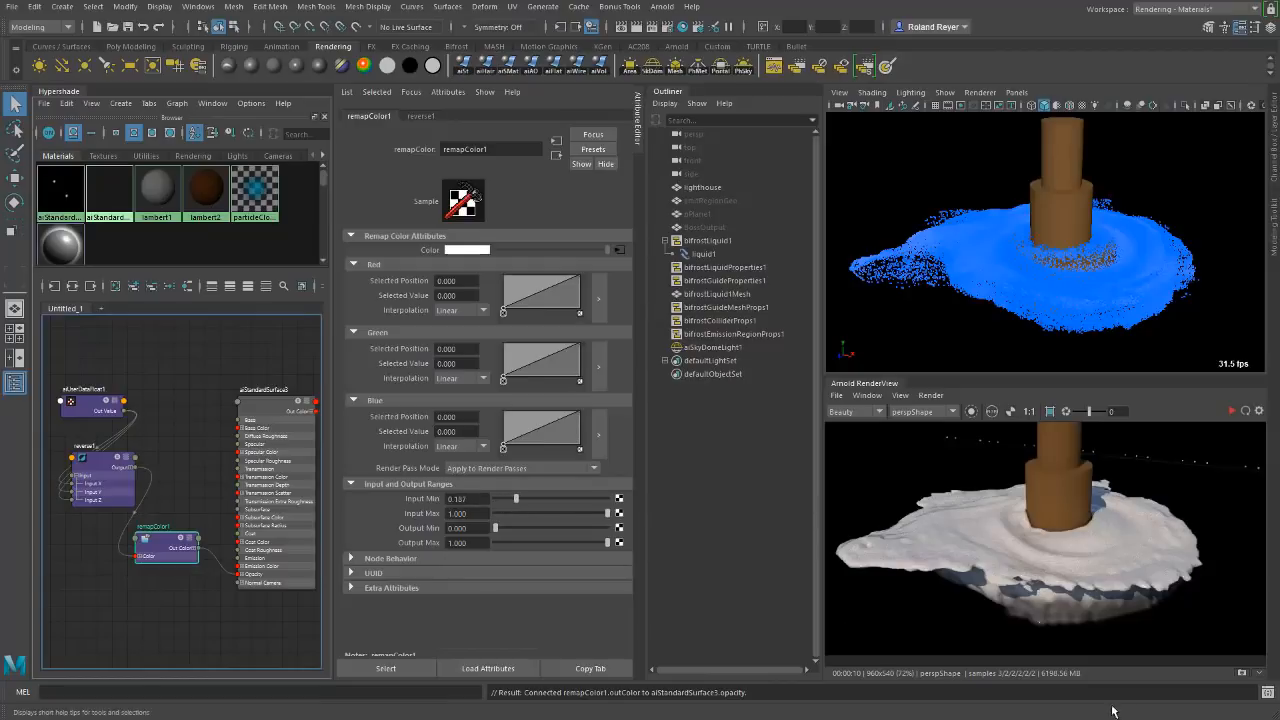
left_click(1231, 411)
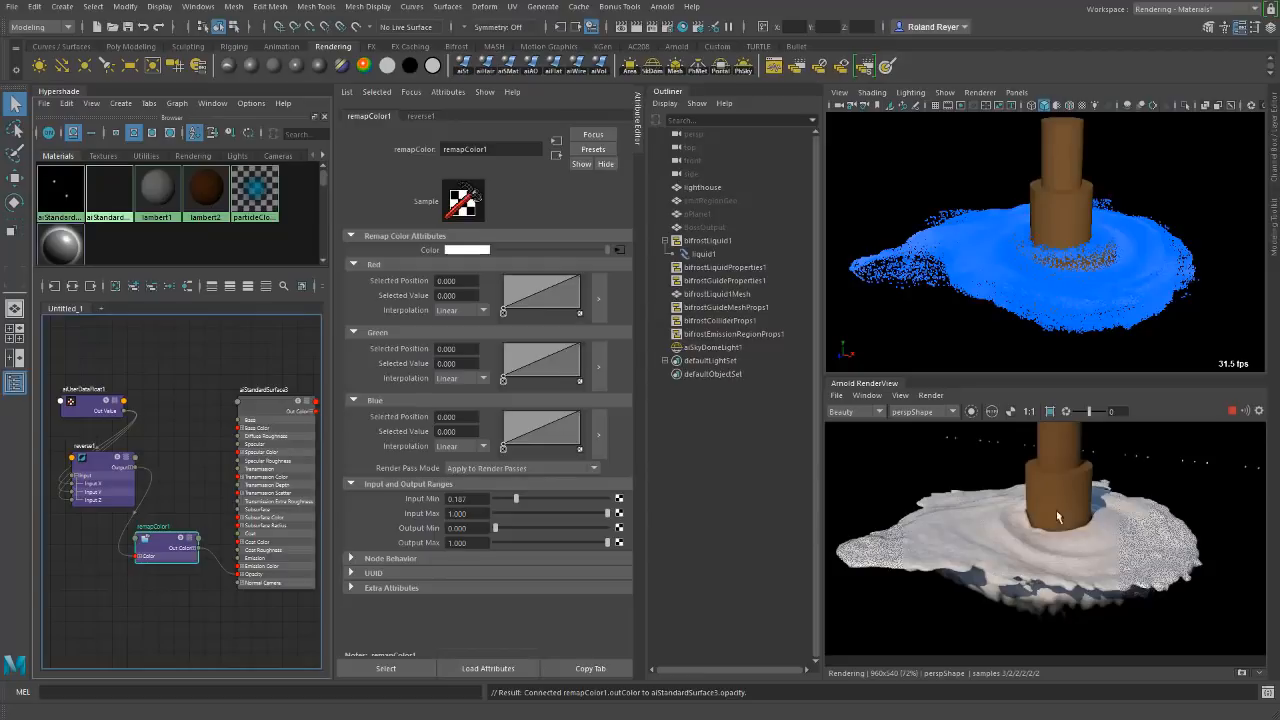
left_click_drag(515, 499, 533, 498)
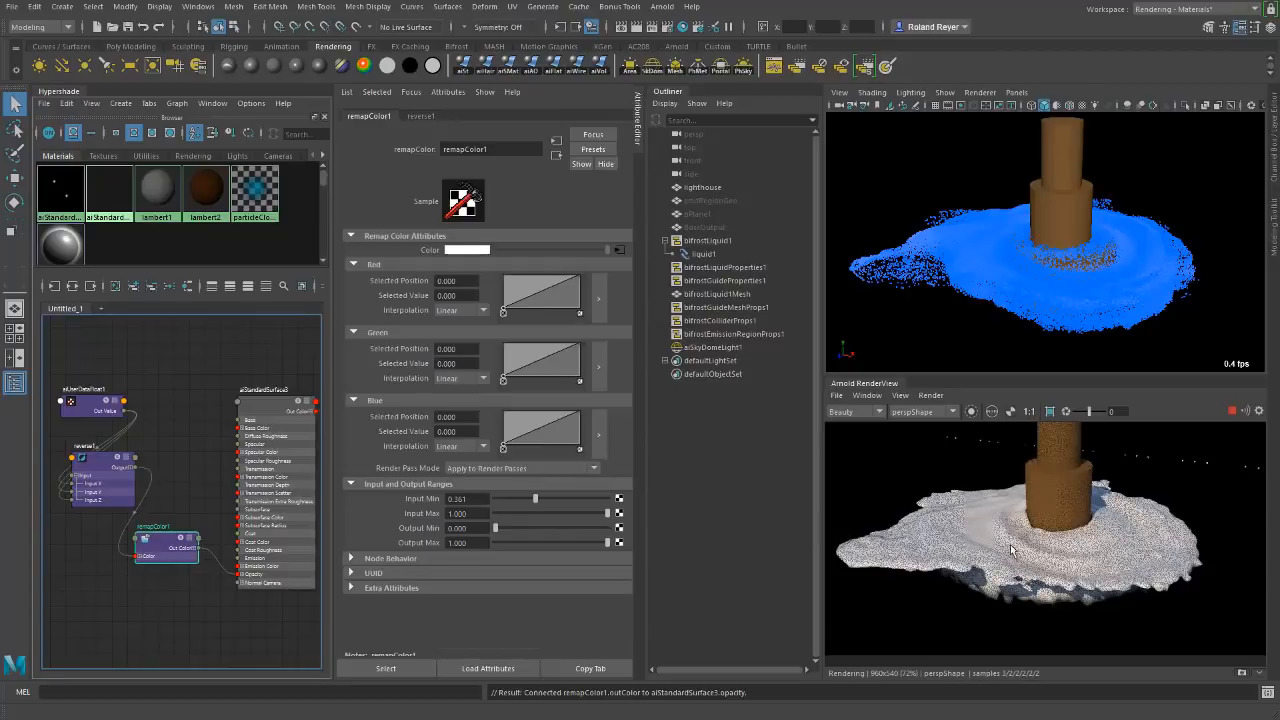
left_click_drag(535, 498, 547, 502)
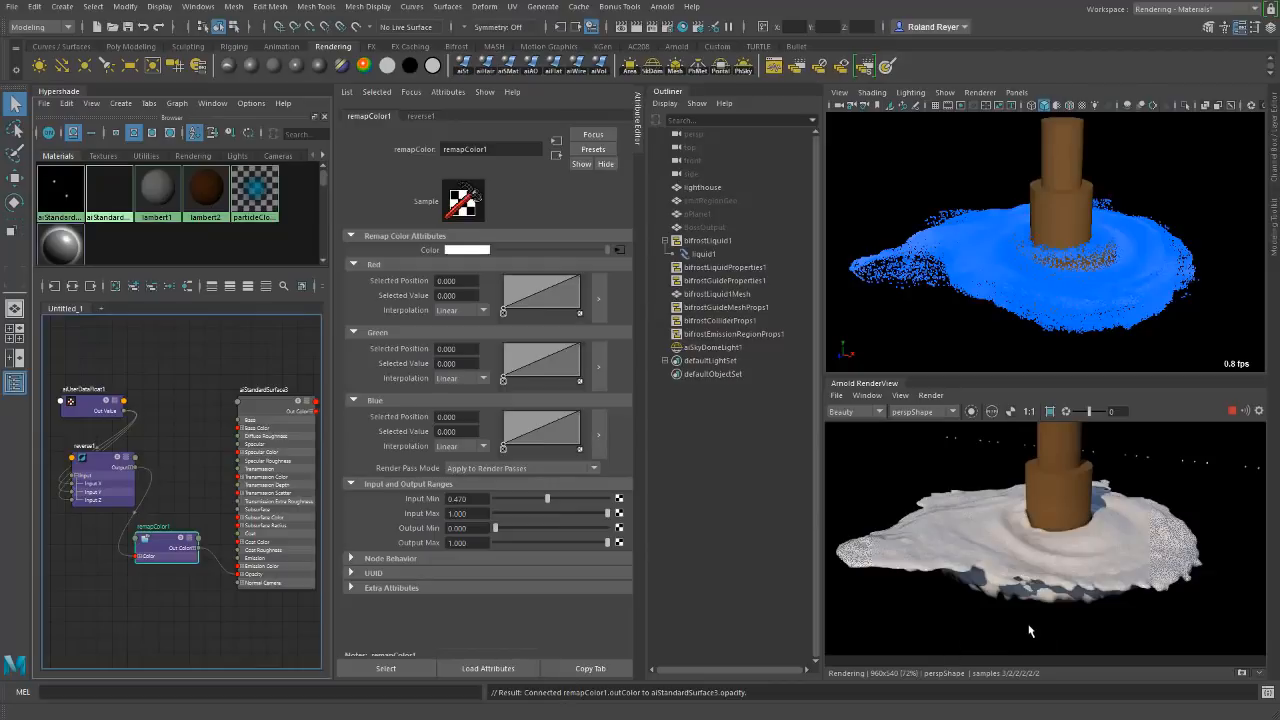
Set the ocean blending boundary radius of liquid1 to 2.
left_click(705, 254)
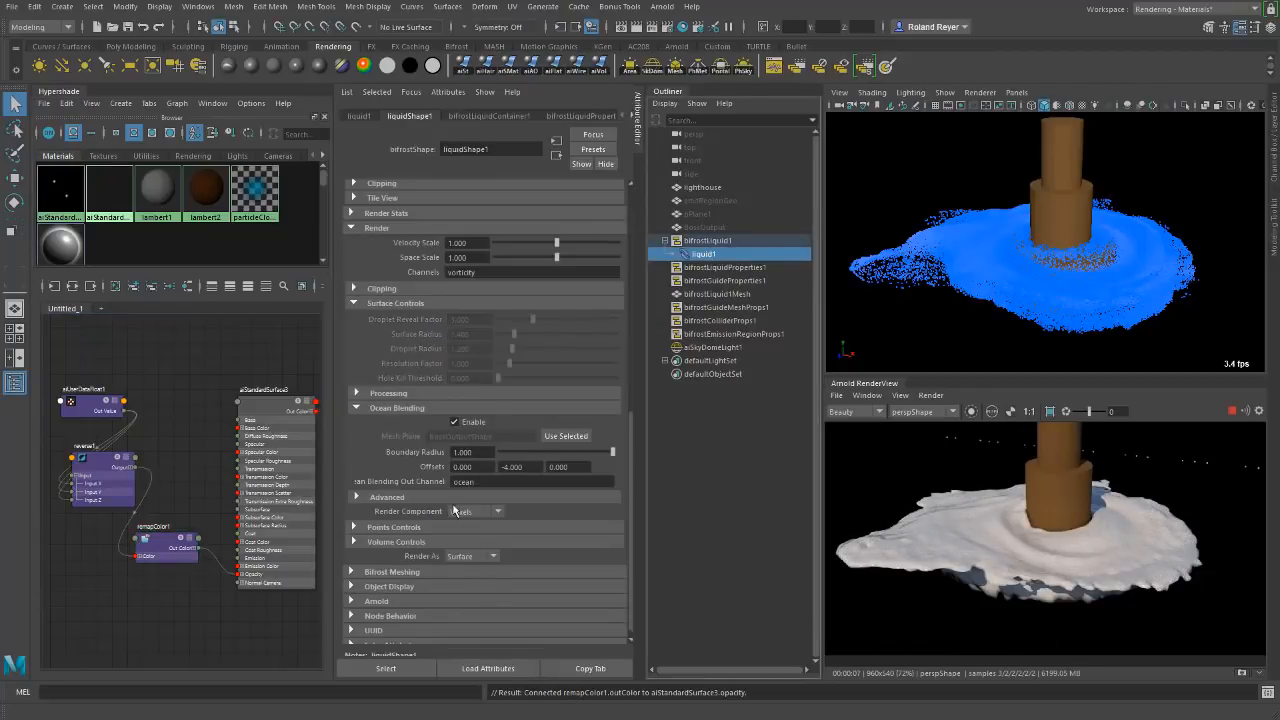
left_click(478, 452)
type("2")
key("Return")
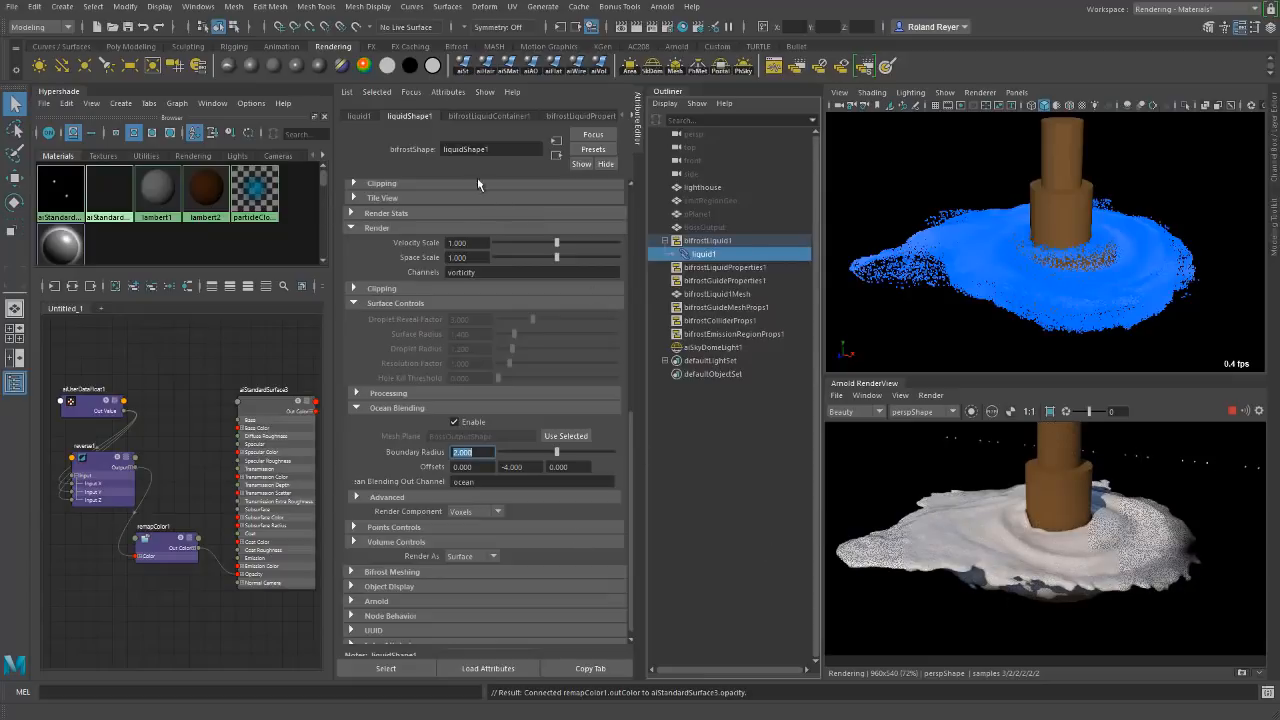
Raise the remapColor1 node's Input Min to about 0.596.
left_click(183, 559)
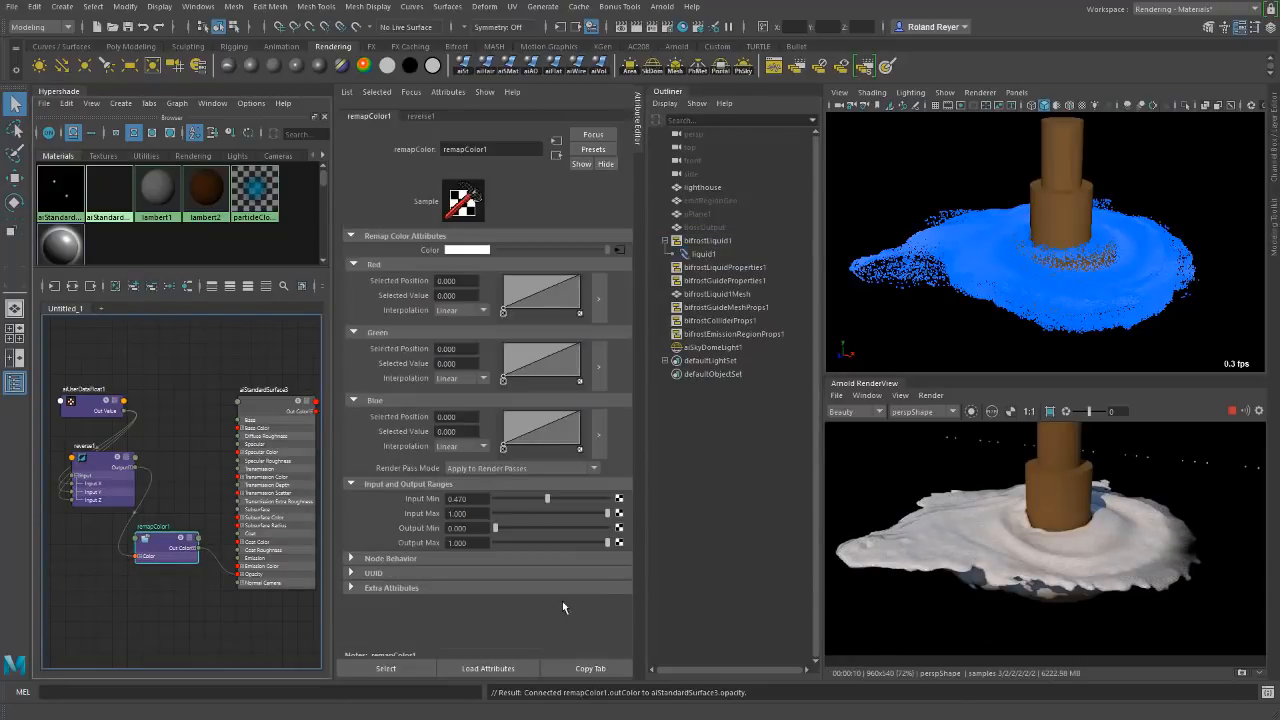
left_click_drag(545, 497, 549, 497)
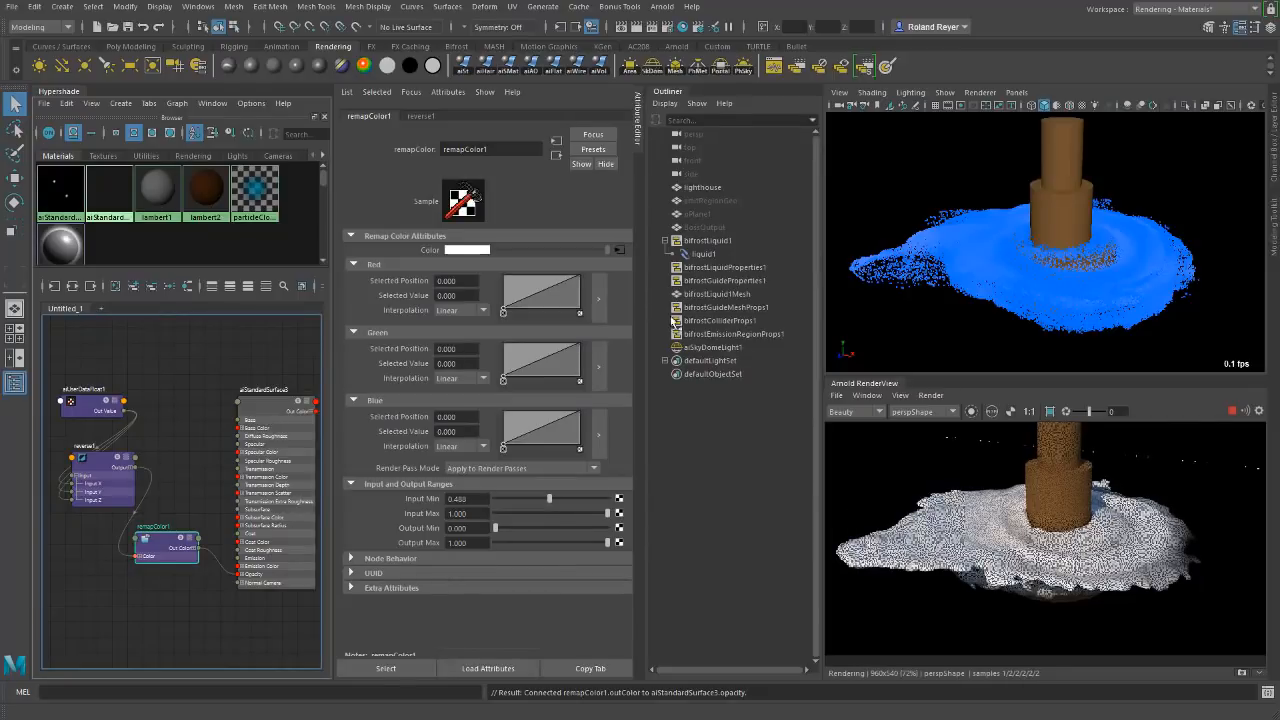
left_click_drag(549, 500, 561, 502)
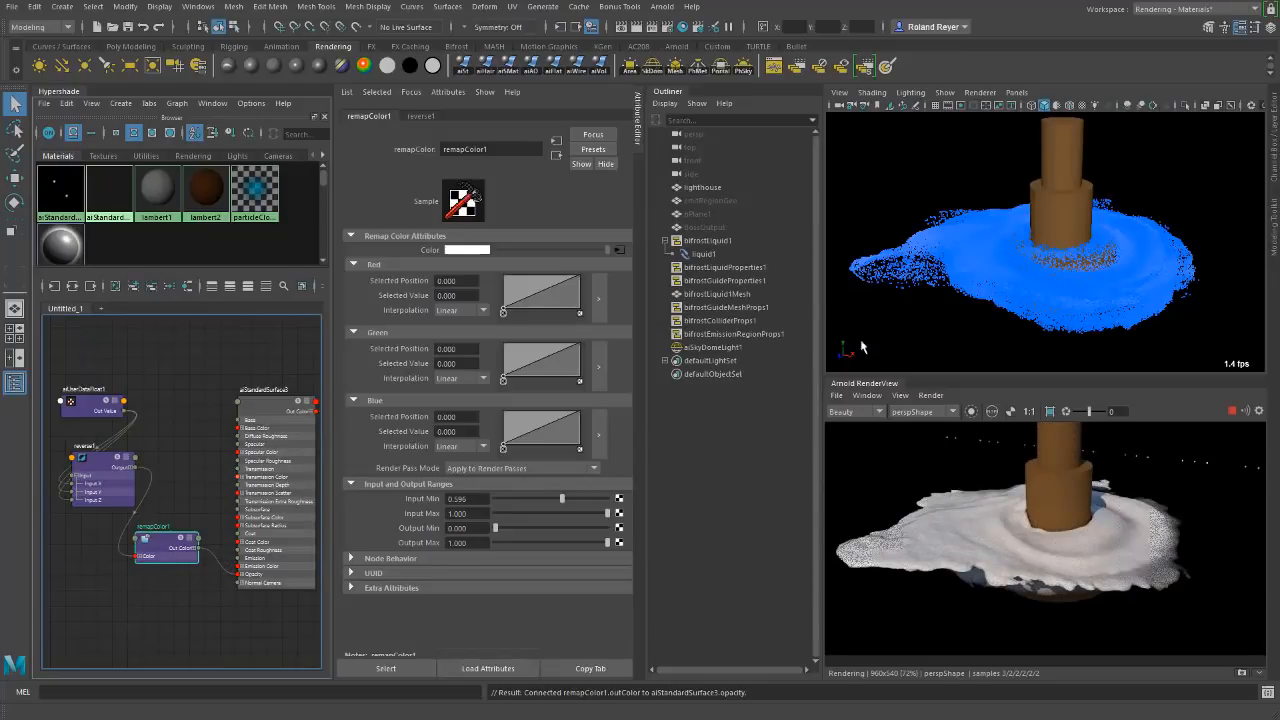
Assign the aiStandardSurface2 water material to liquid1.
left_click(712, 256)
right_click(58, 196)
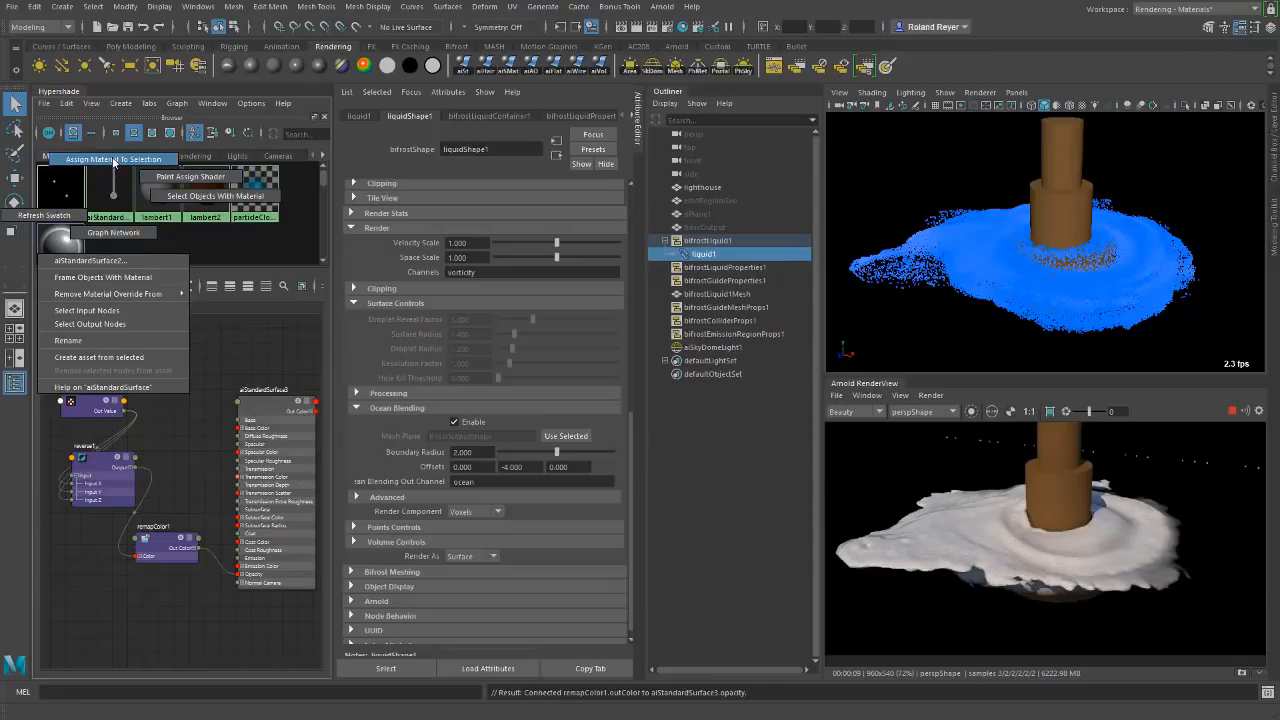
left_click(115, 160)
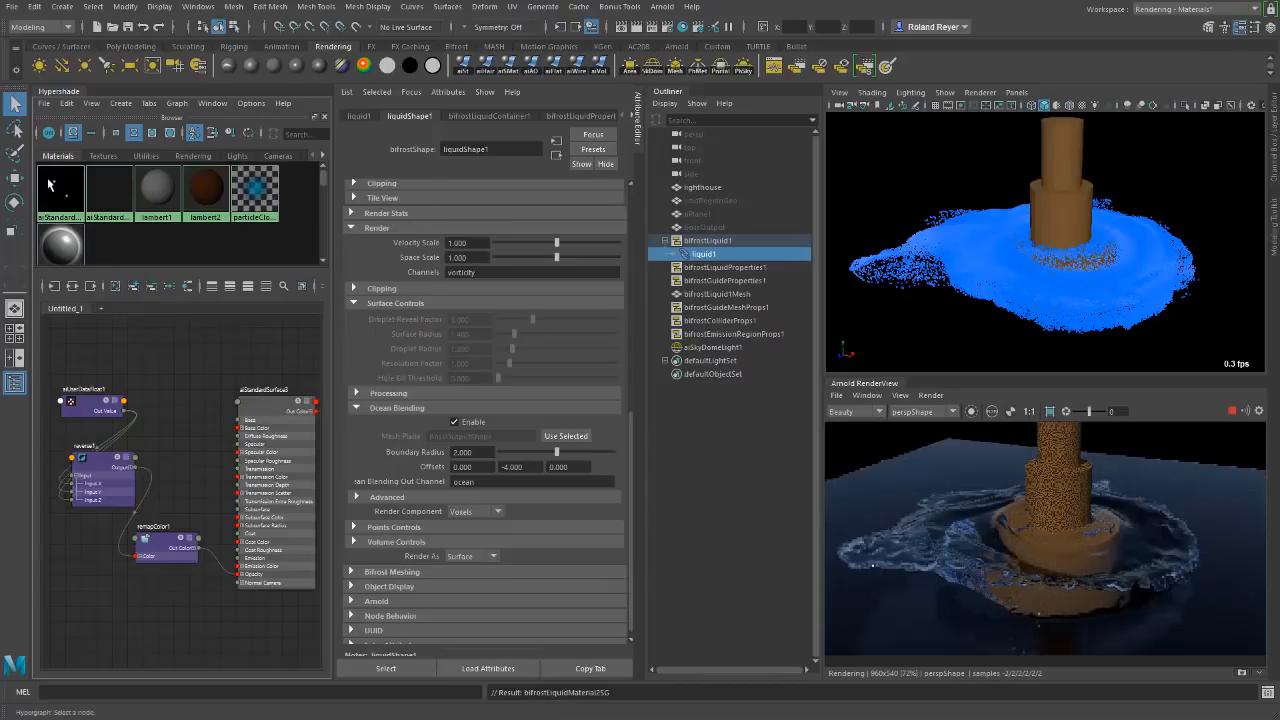
Add aiStandardSurface2 to the node graph and connect the remapColor1 output color to its opacity.
middle_click_drag(47, 185, 257, 478)
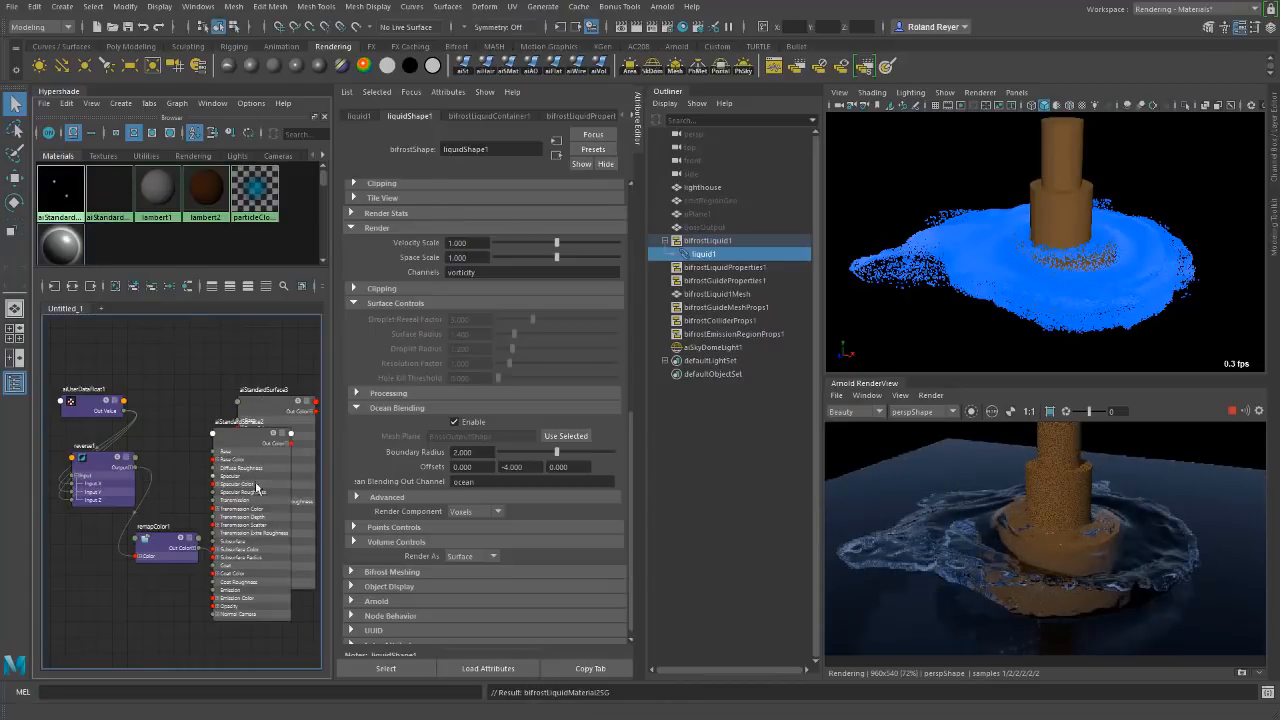
left_click_drag(245, 432, 262, 377)
left_click_drag(199, 548, 235, 562)
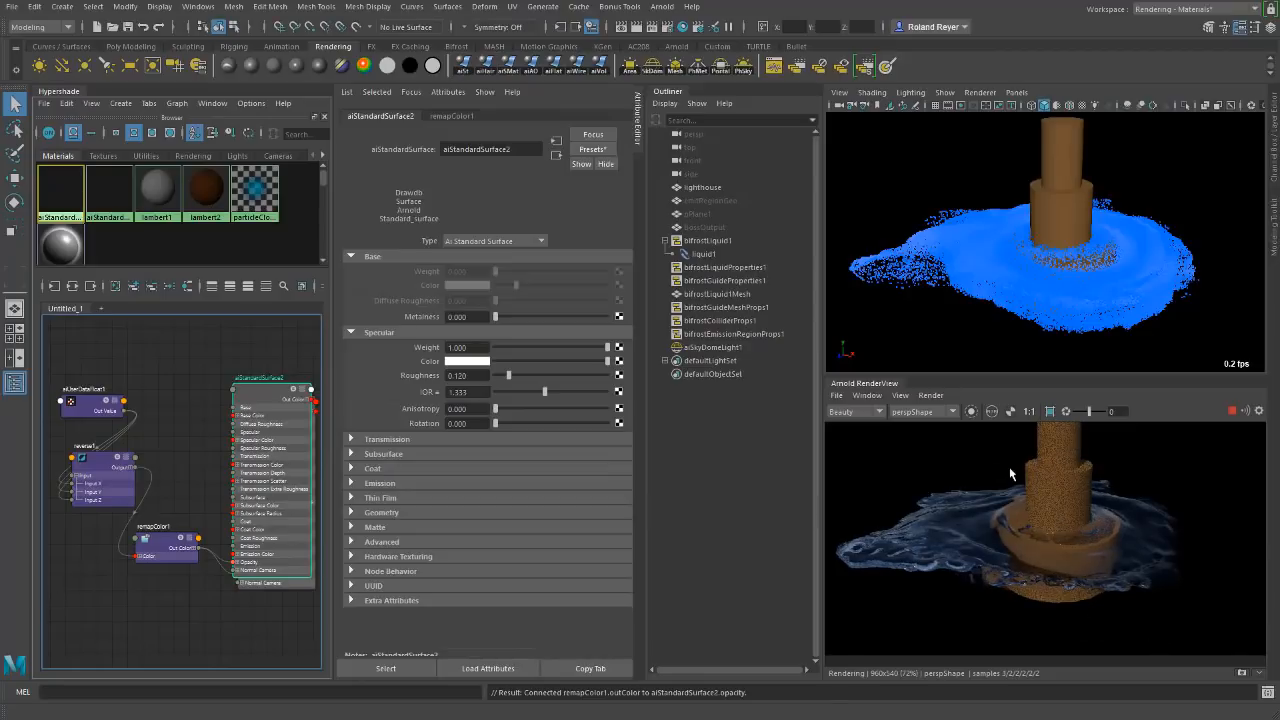
Unhide the BossOutput ocean mesh and assign aiStandardSurface2 to it.
left_click(720, 228)
key("h")
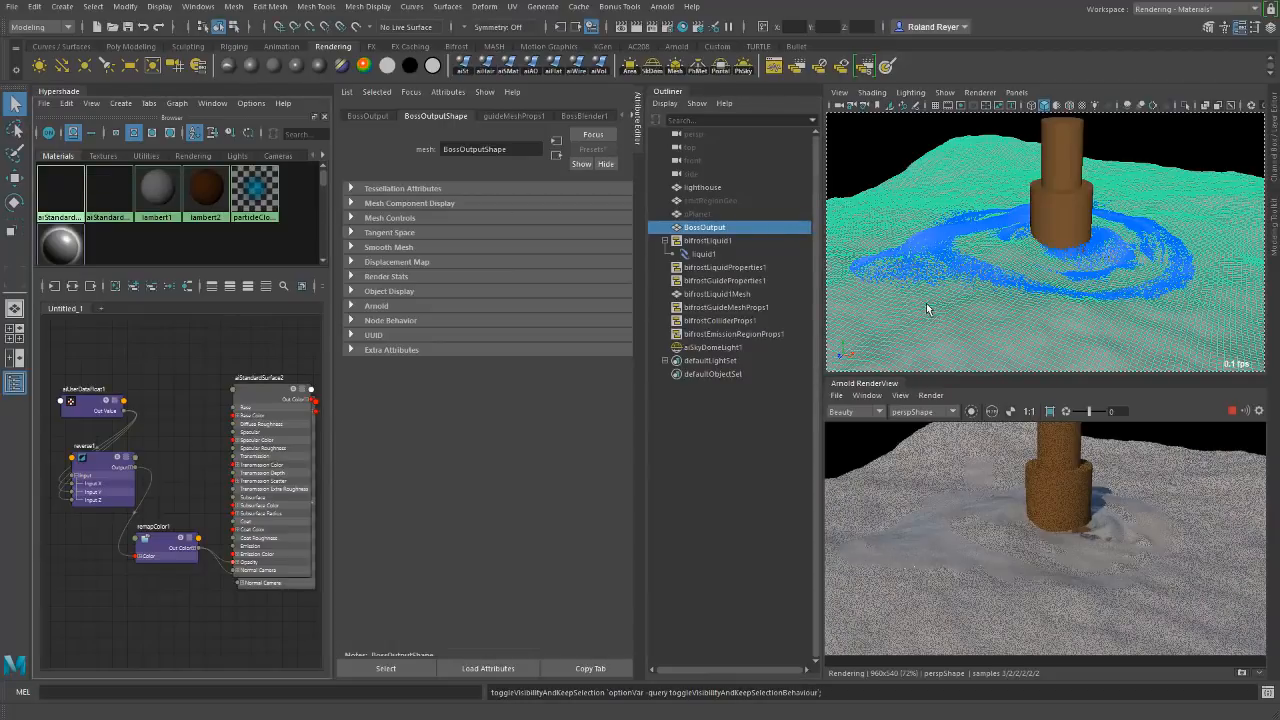
middle_click_drag(1057, 306, 1057, 308)
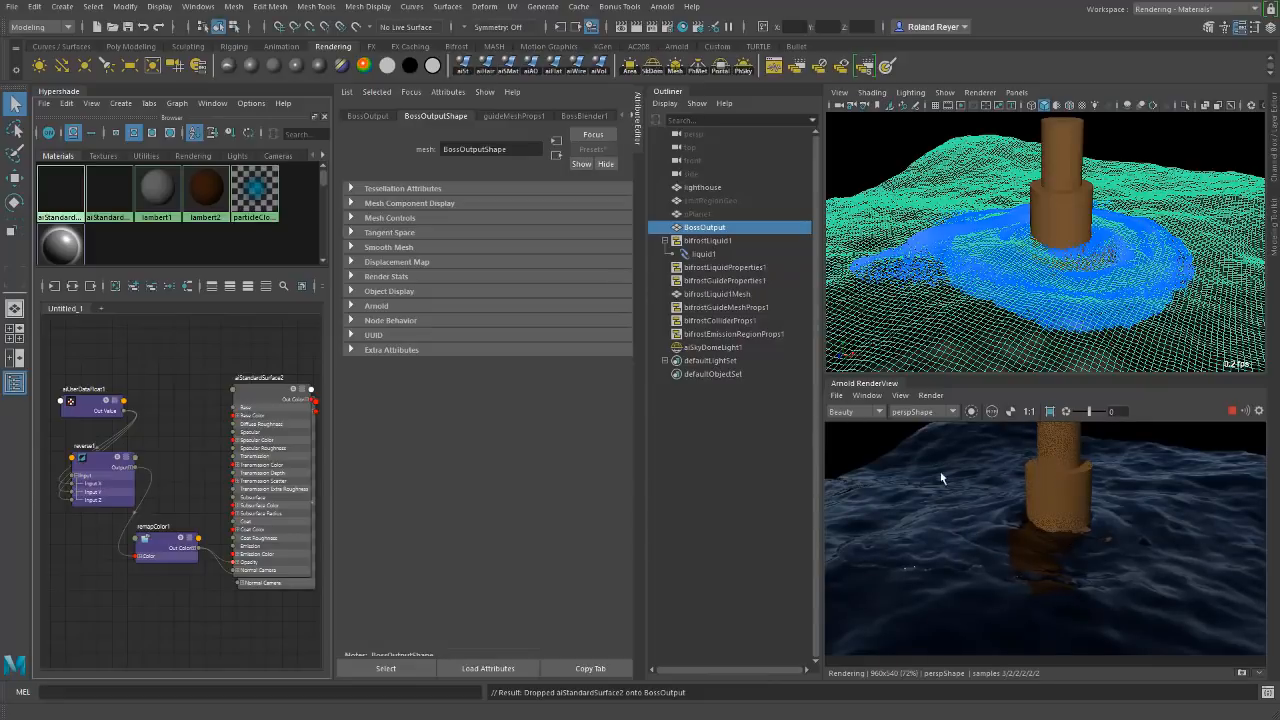
Hide the BossOutput ocean mesh and set aiSkyDomeLight1's Camera visibility to 0.
left_click(903, 182)
key("h")
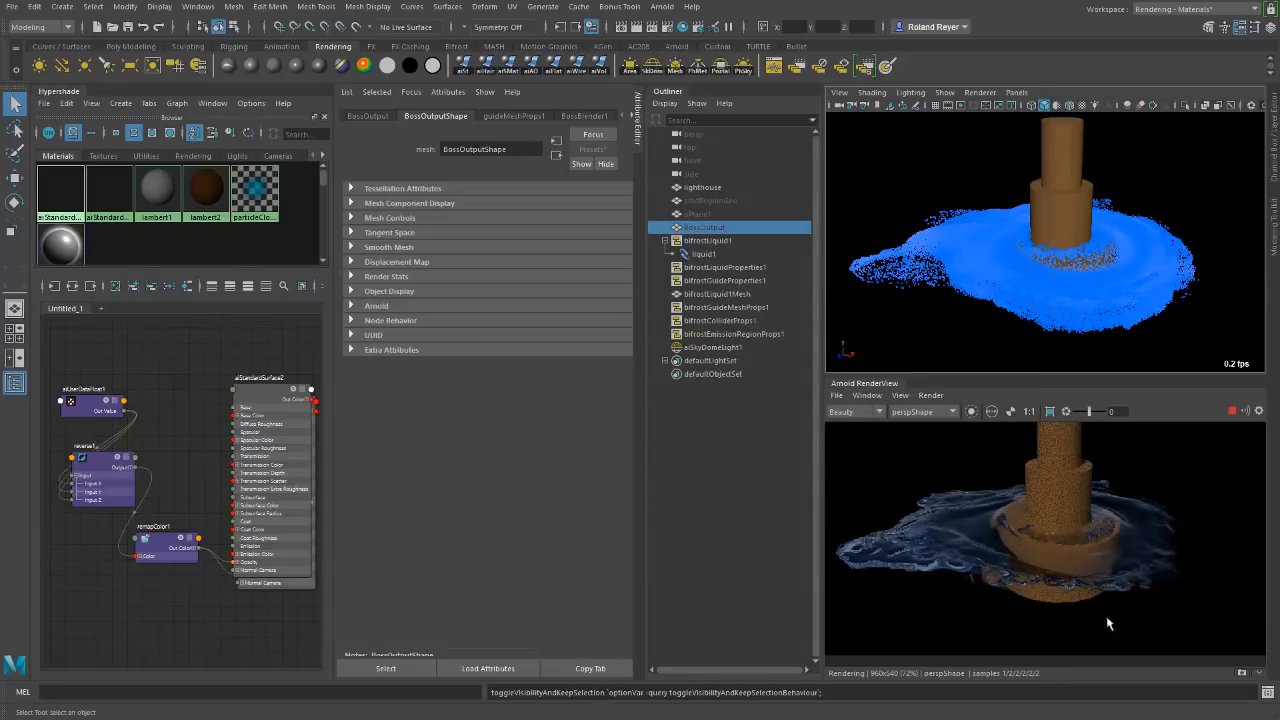
left_click(909, 179)
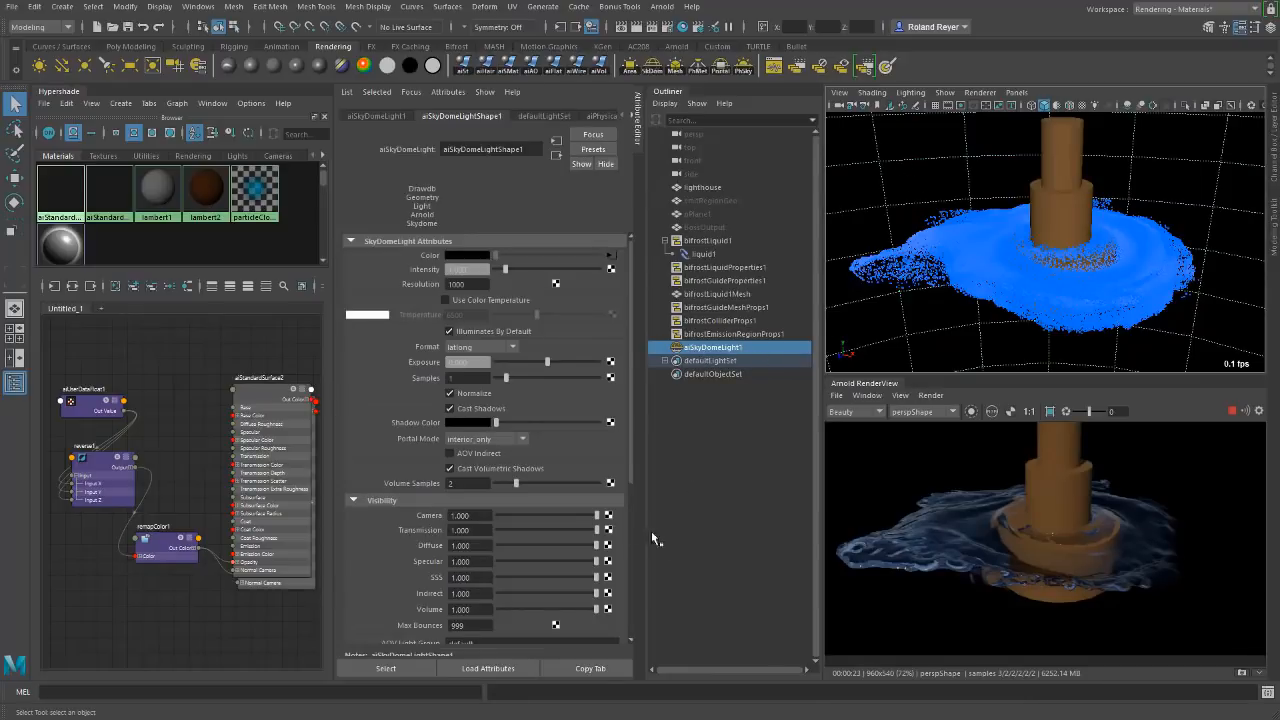
left_click_drag(597, 516, 499, 517)
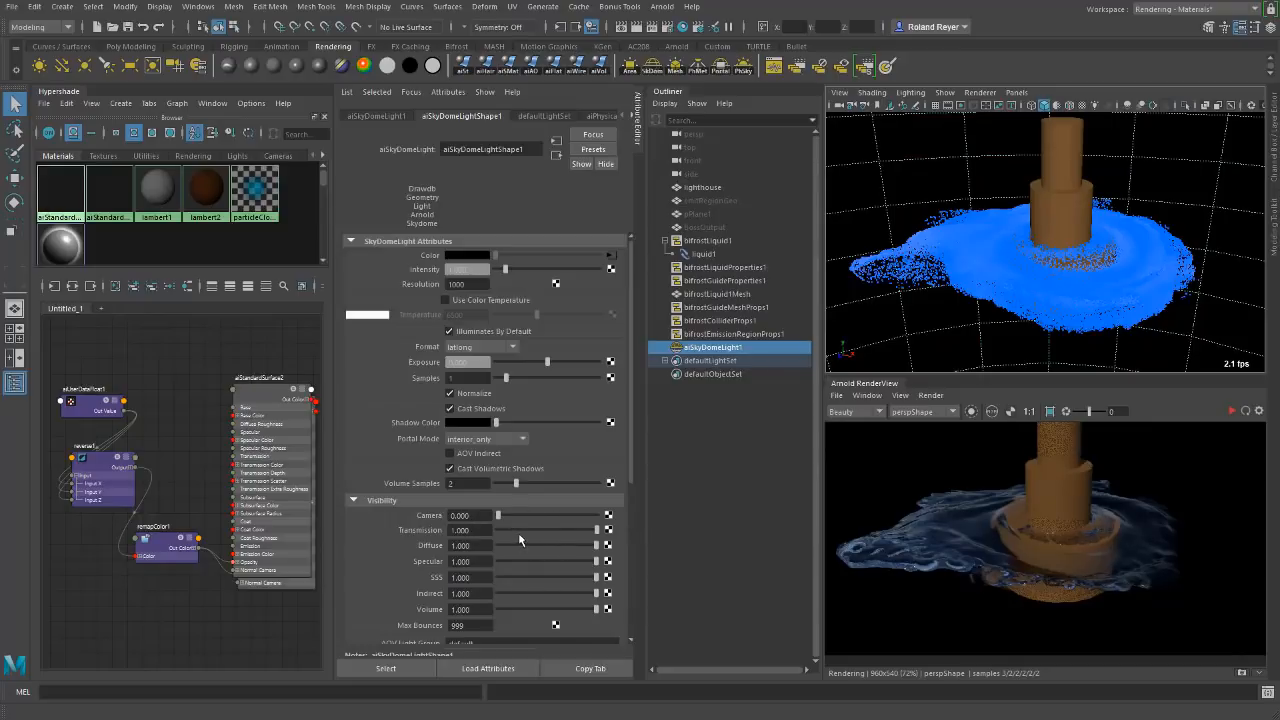
Refresh the Arnold render and display its alpha channel to check the liquid's opacity falloff.
left_click(1246, 412)
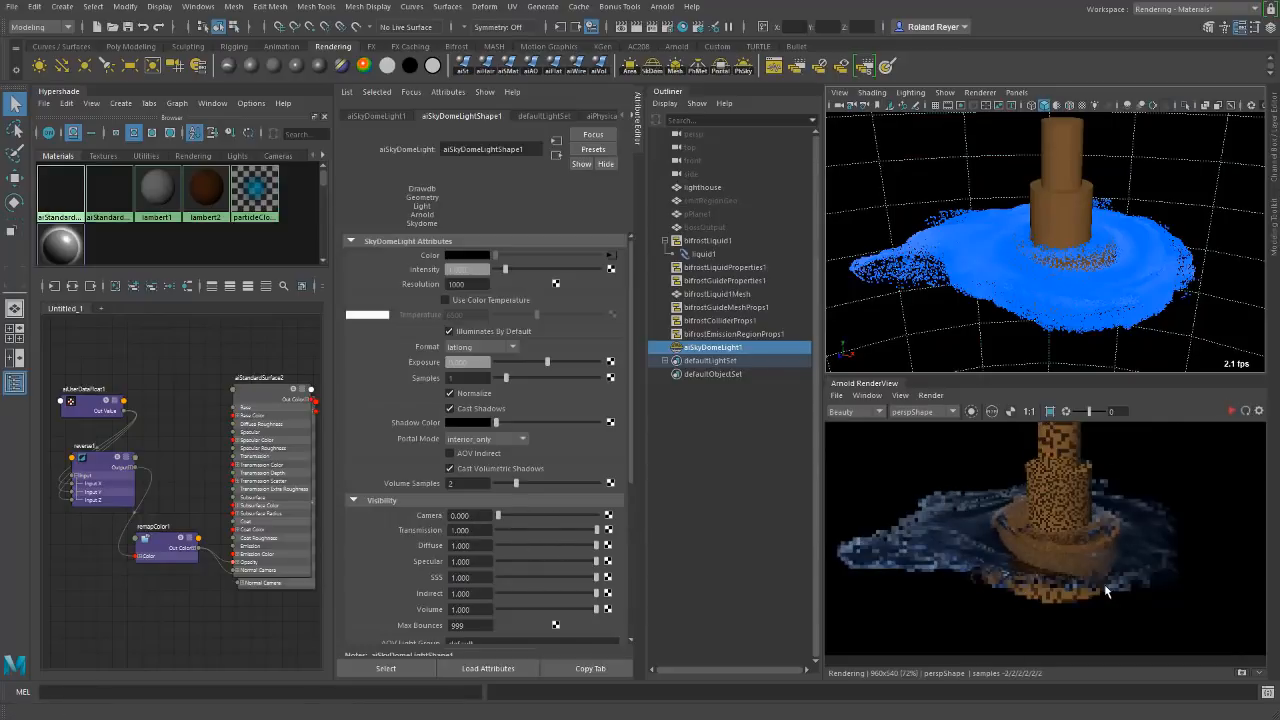
left_click(991, 413)
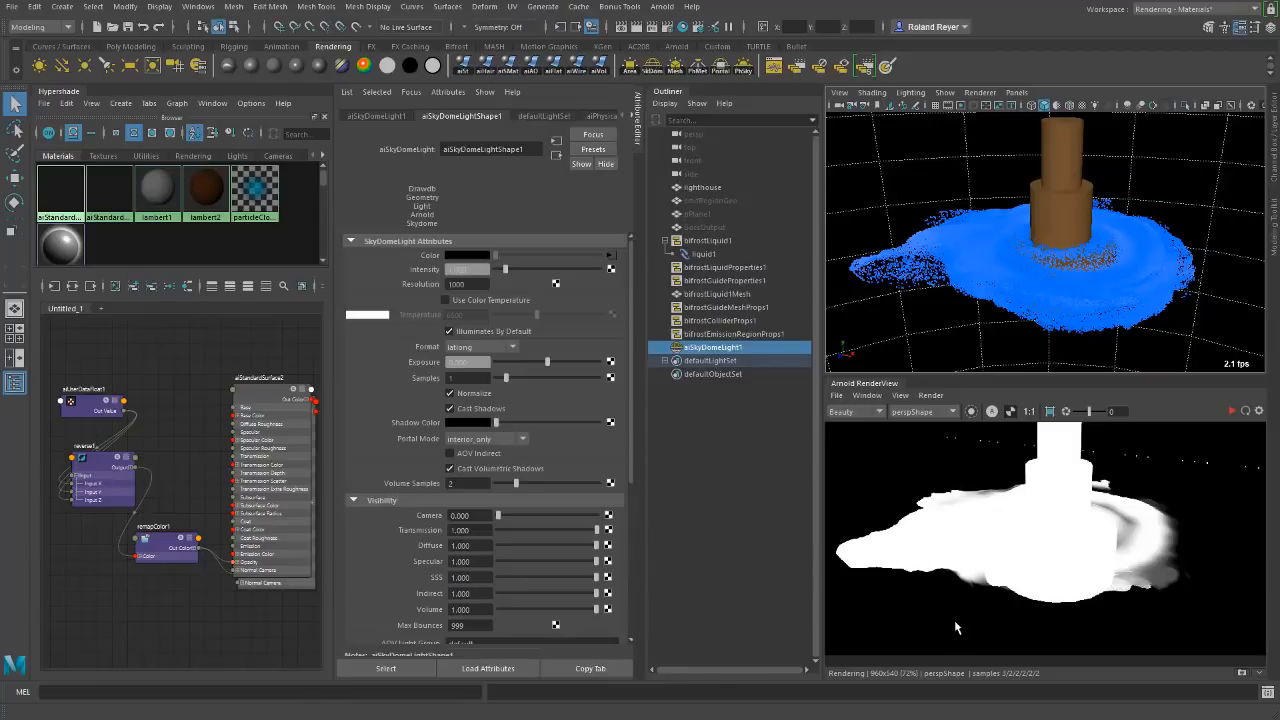
left_click(94, 406)
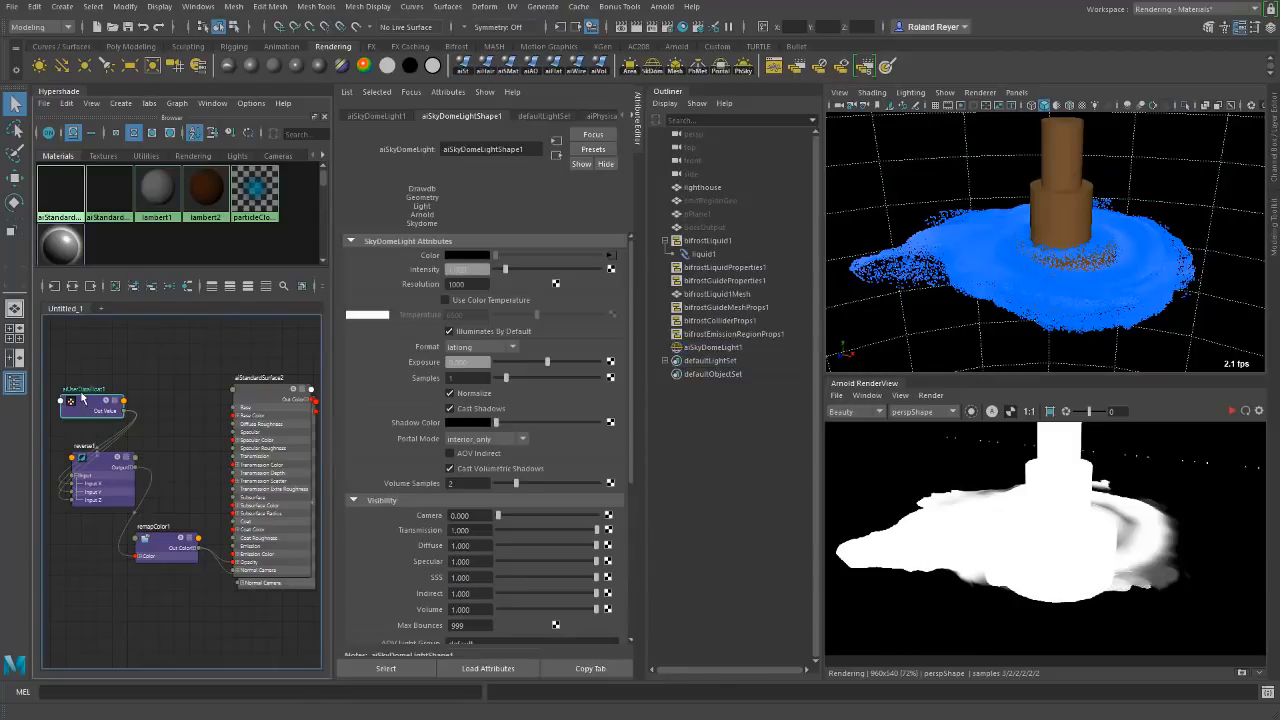
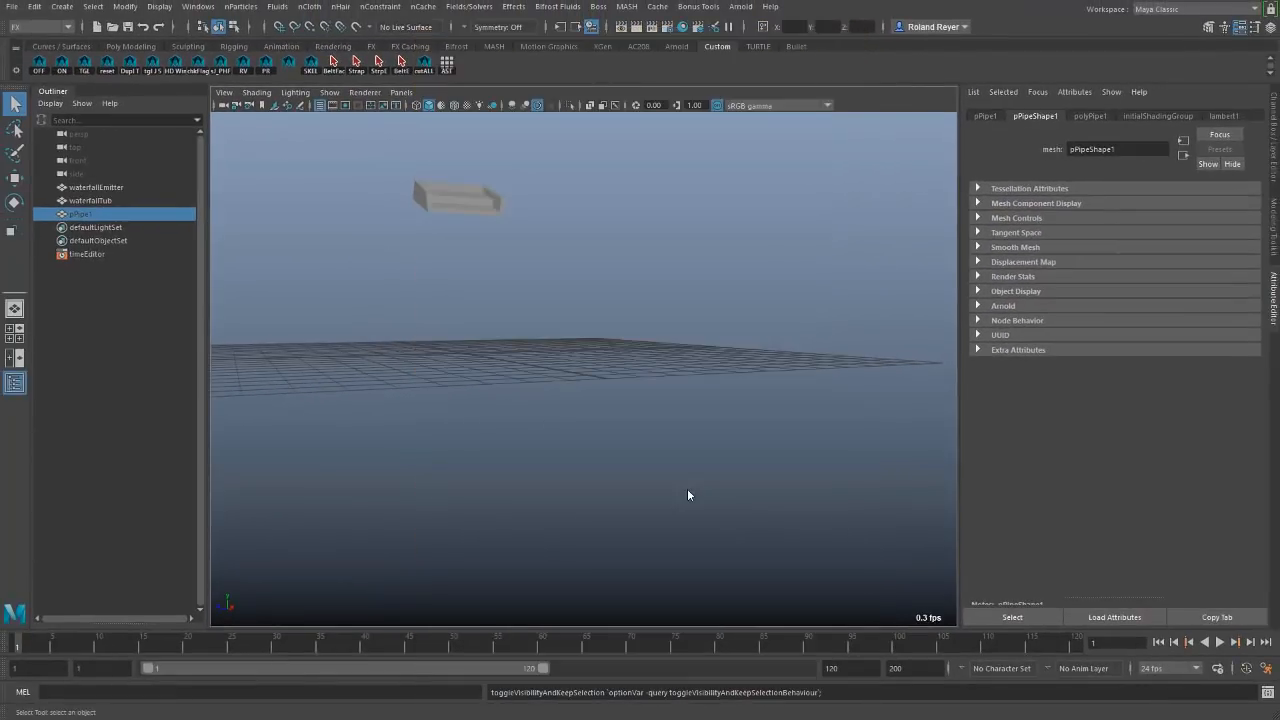
Examine the waterfallEmitter and waterfallTub meshes up close and from a distance.
left_click_drag(686, 480, 623, 337, "alt")
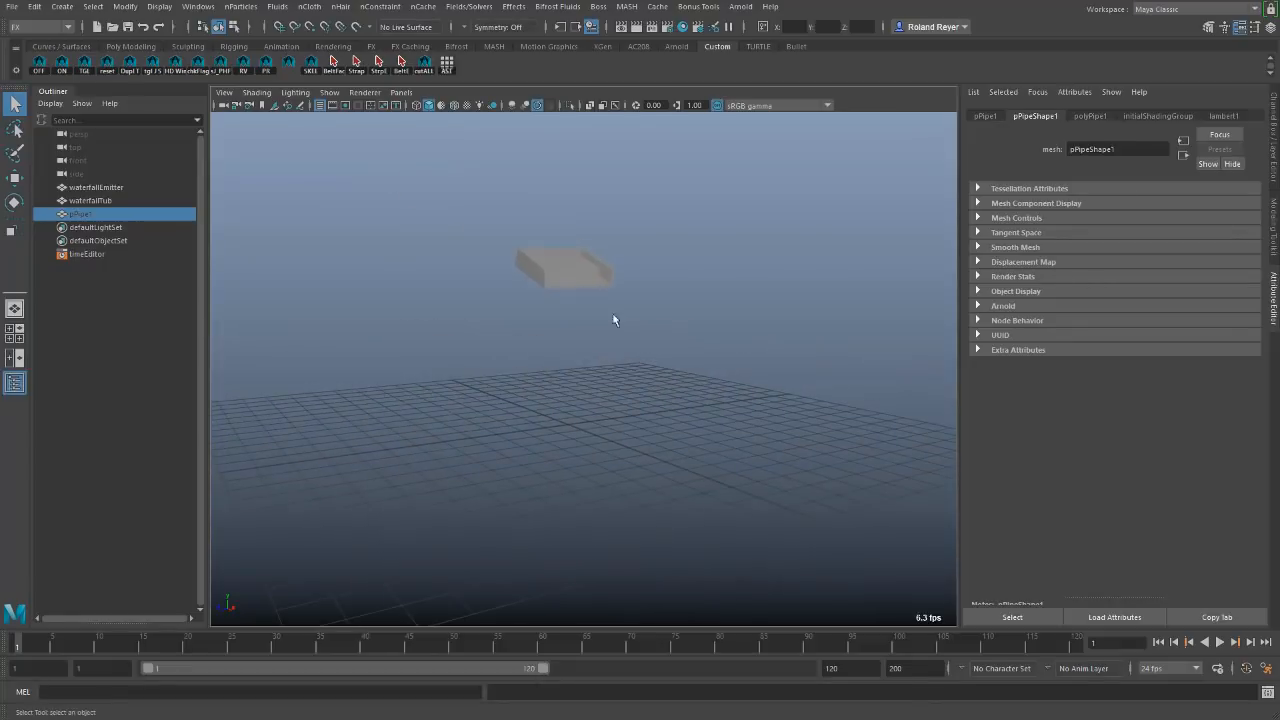
left_click_drag(547, 221, 606, 305)
key("f")
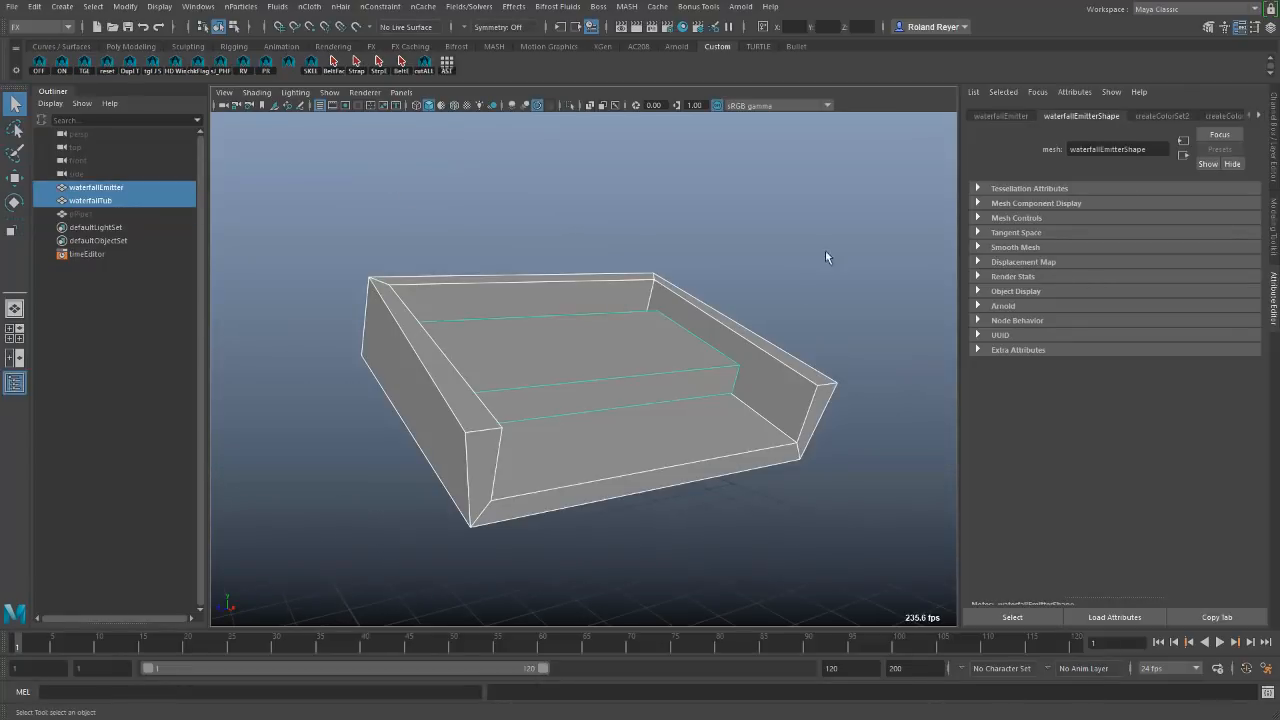
left_click(810, 284)
left_click(623, 357)
left_click_drag(623, 357, 729, 477, "alt")
left_click(774, 403)
mouse_move(774, 403)
left_mouse_down("alt")
mouse_move(811, 489)
mouse_move(861, 505)
mouse_move(820, 494)
mouse_move(763, 506)
mouse_move(783, 506)
mouse_move(697, 469)
mouse_move(738, 474)
left_mouse_up("alt")
Hide the grid in the perspective viewport.
left_click(263, 106)
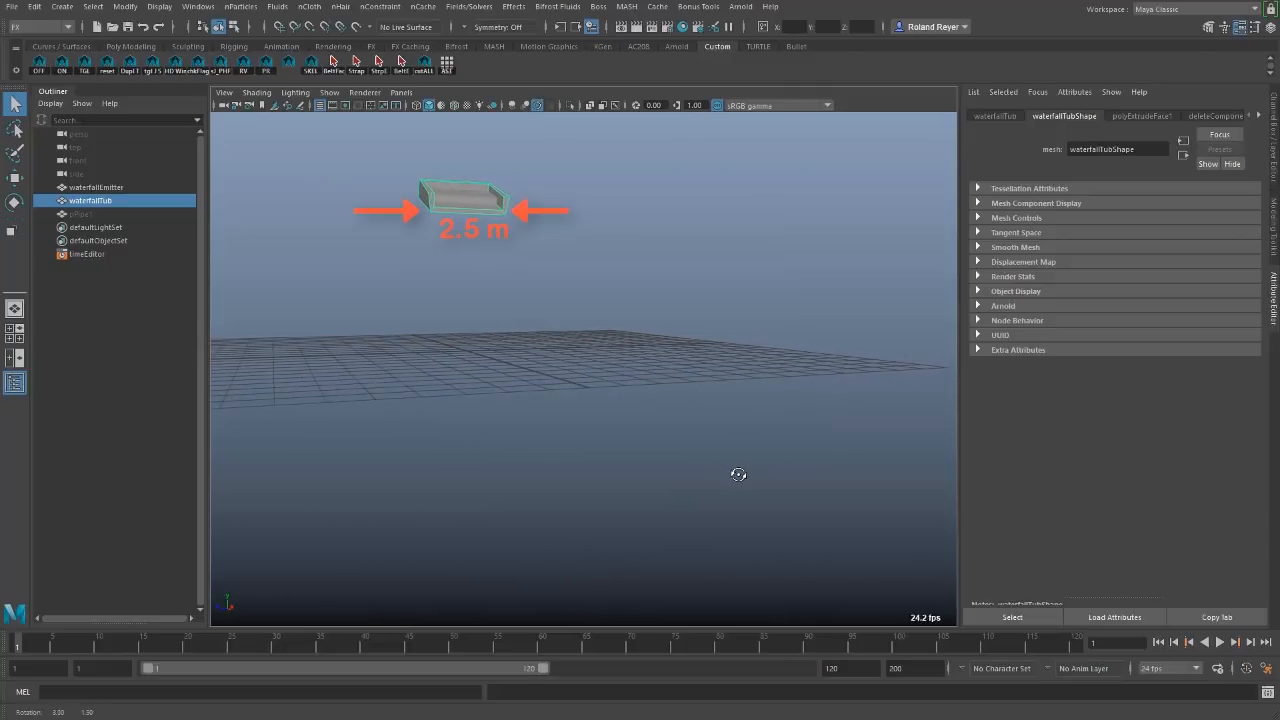
key("g")
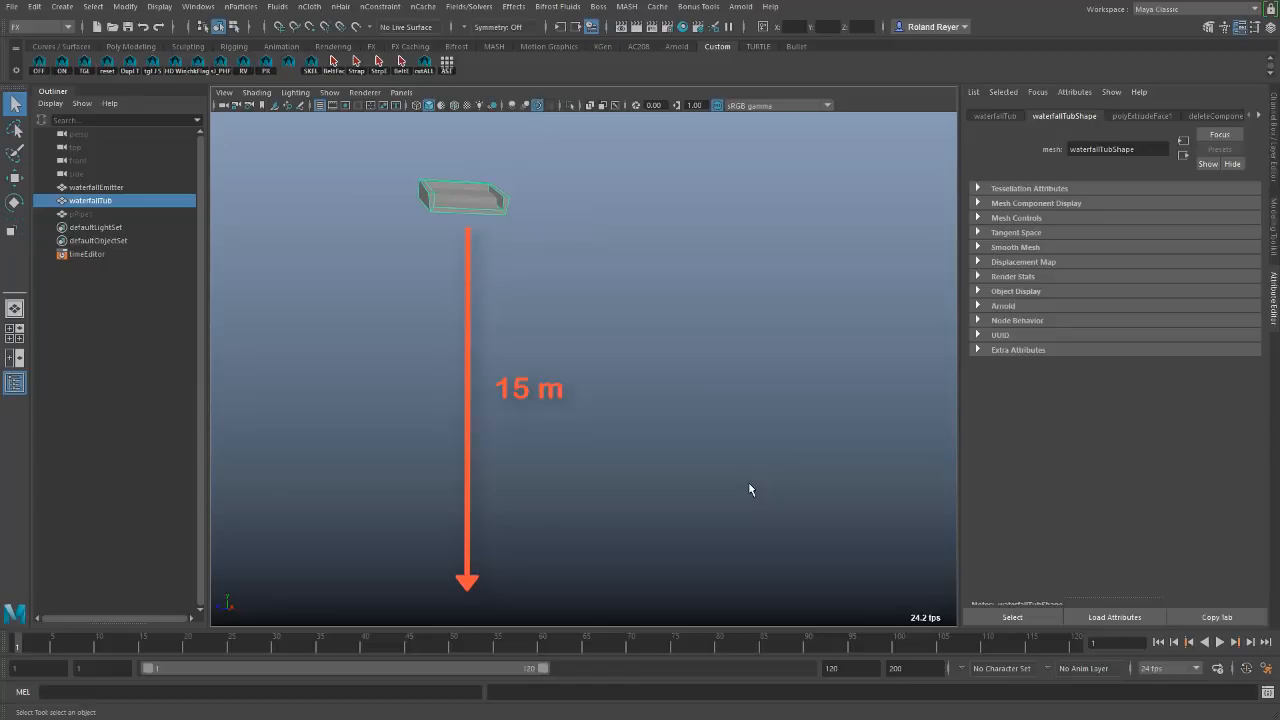
Create a Bifrost liquid that uses the waterfallEmitter mesh as its emitter.
left_click(646, 345)
middle_click_drag(558, 288, 637, 297, "alt")
middle_click_drag(514, 302, 546, 397, "alt")
right_click_drag(546, 397, 716, 351, "alt")
middle_click_drag(716, 351, 718, 361, "alt")
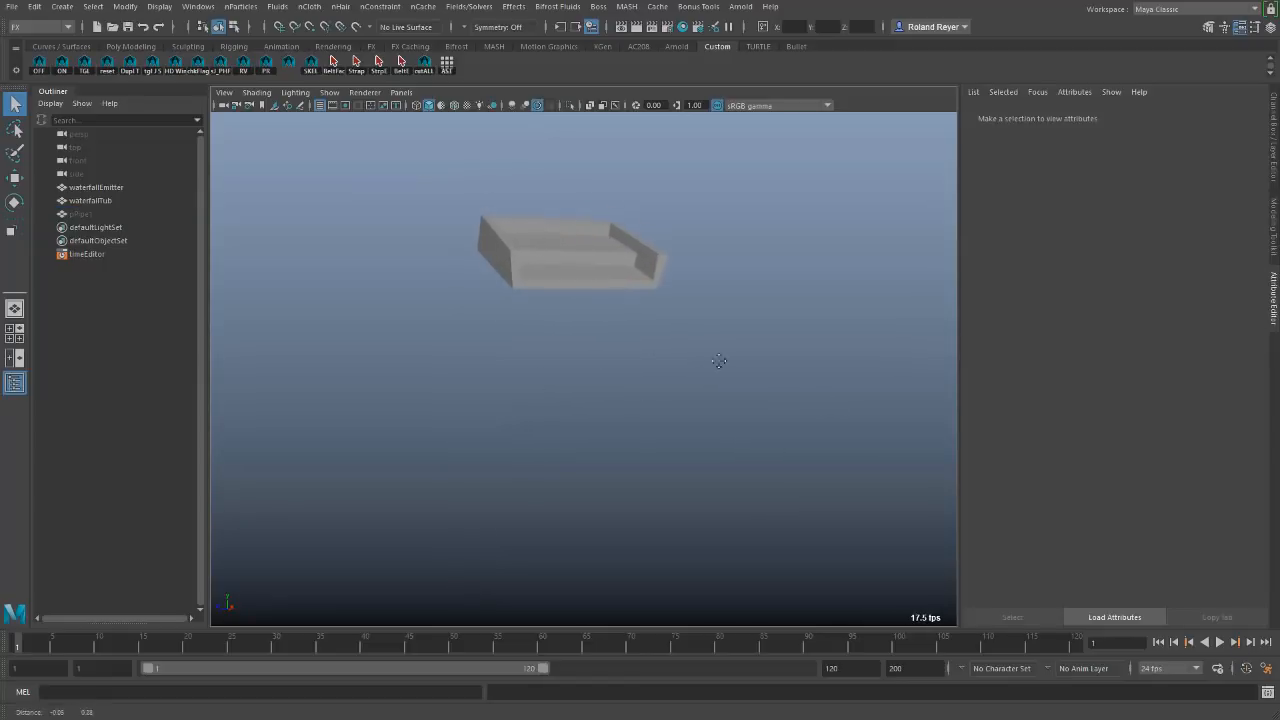
left_click(601, 248)
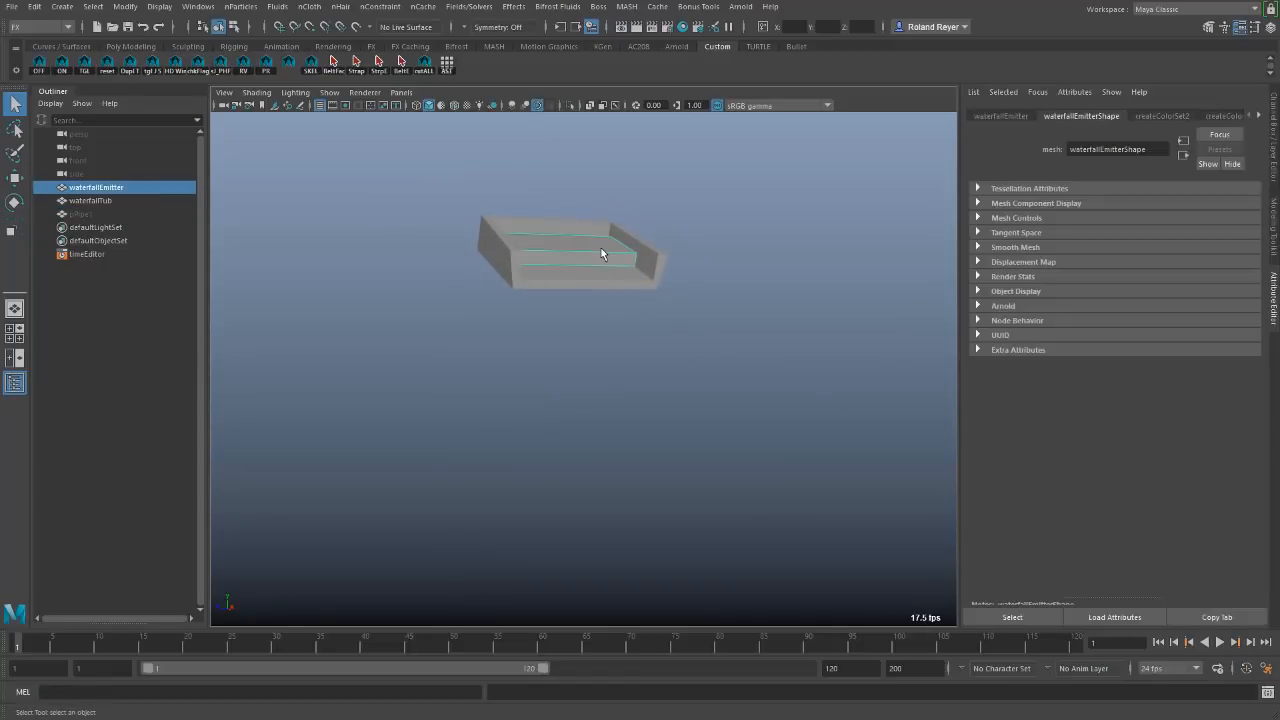
left_click(557, 6)
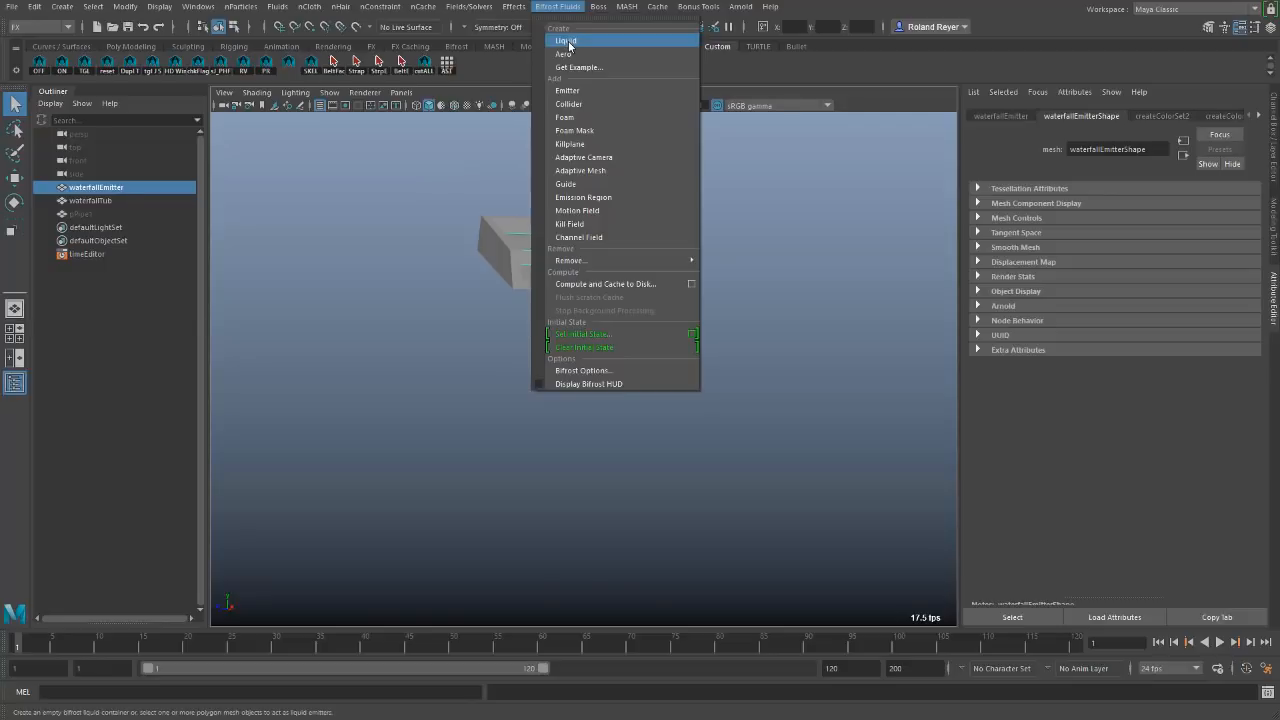
left_click(566, 41)
Add the waterfallTub mesh as a collider for the Bifrost liquid.
left_click(617, 282)
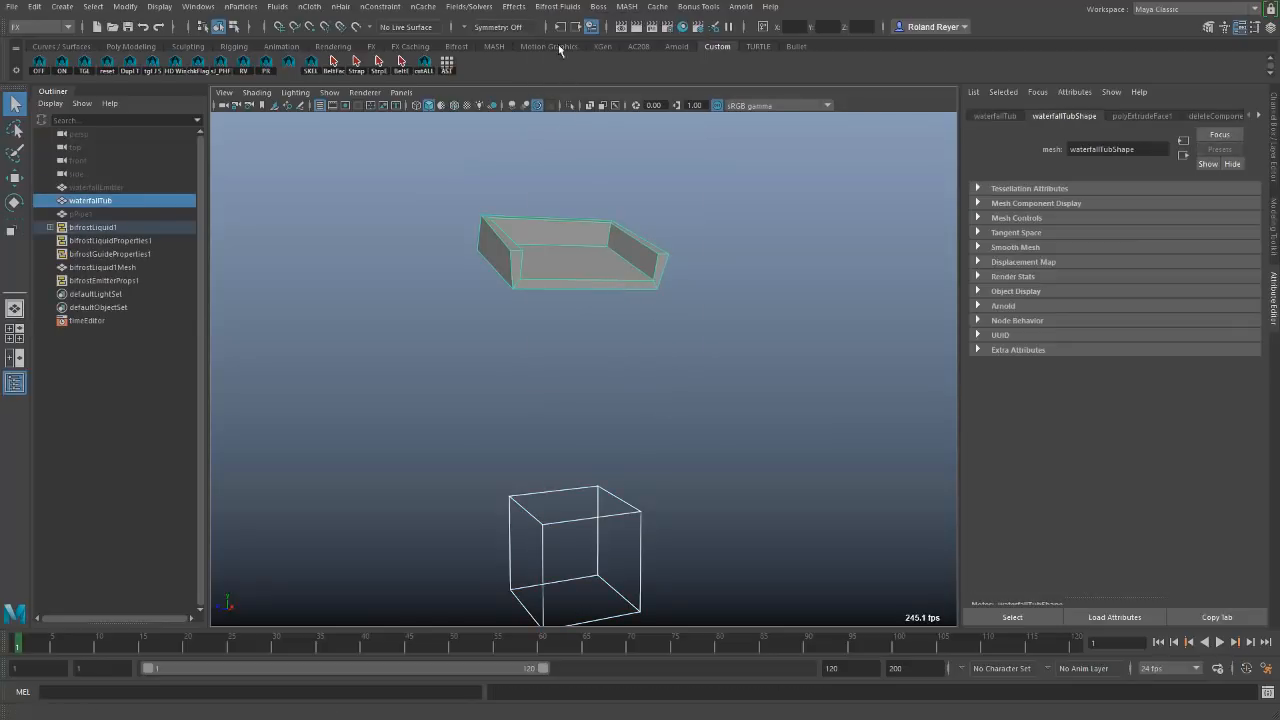
left_click(557, 6)
left_click(603, 103)
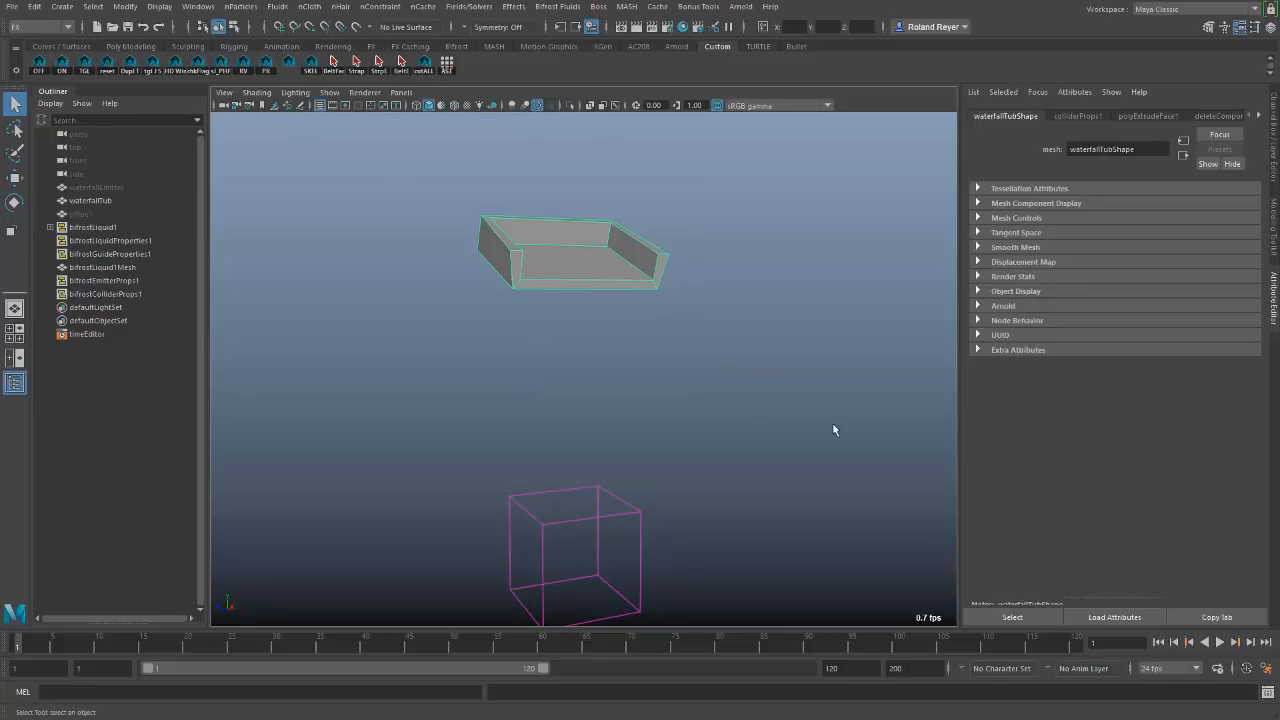
Add a Bifrost killplane to the liquid and move it down to about -10.16 in Y.
right_click_drag(823, 421, 562, 392, "alt")
middle_click_drag(562, 392, 520, 302, "alt")
left_click(555, 372)
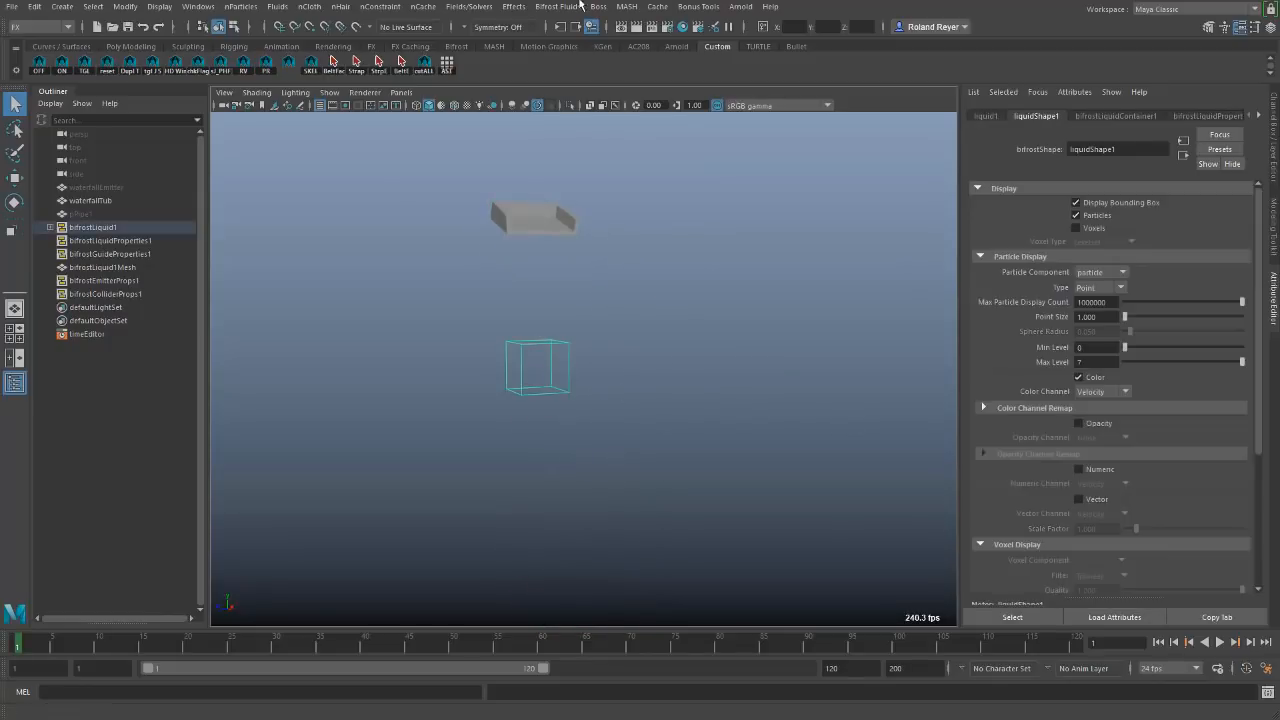
left_click(580, 7)
left_click(614, 141)
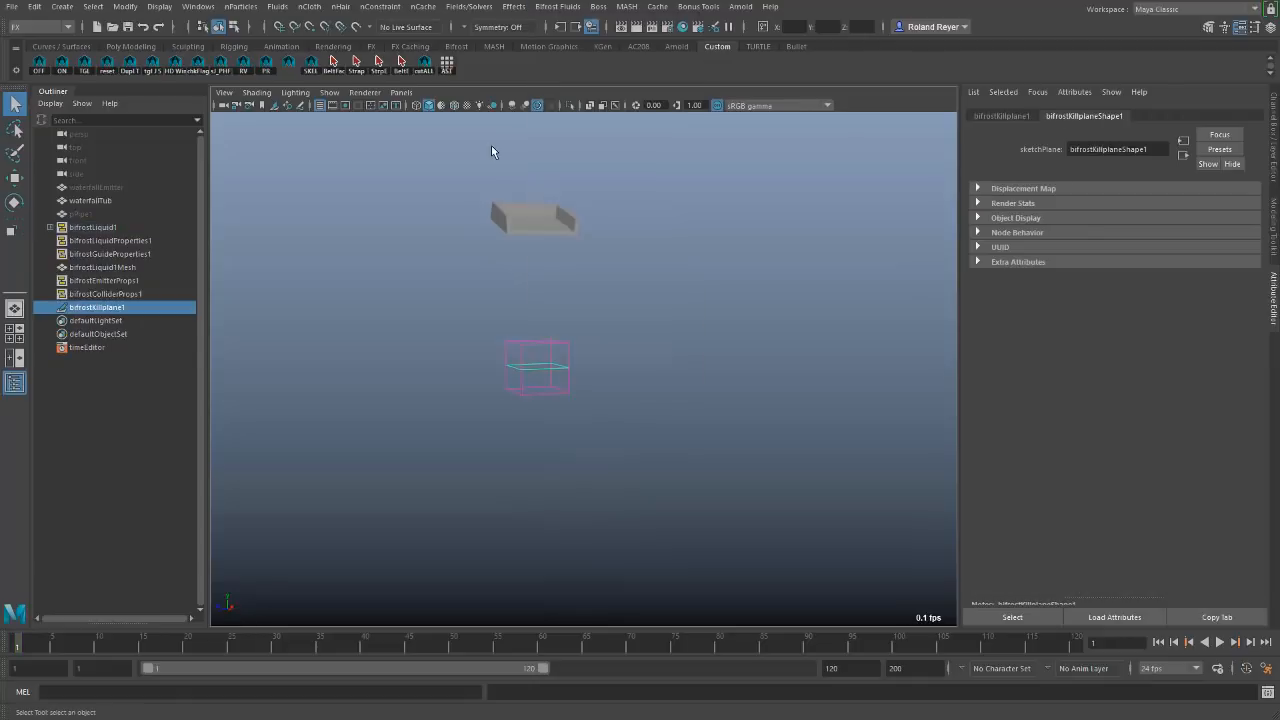
key("w")
left_click_drag(537, 241, 590, 500)
key("q")
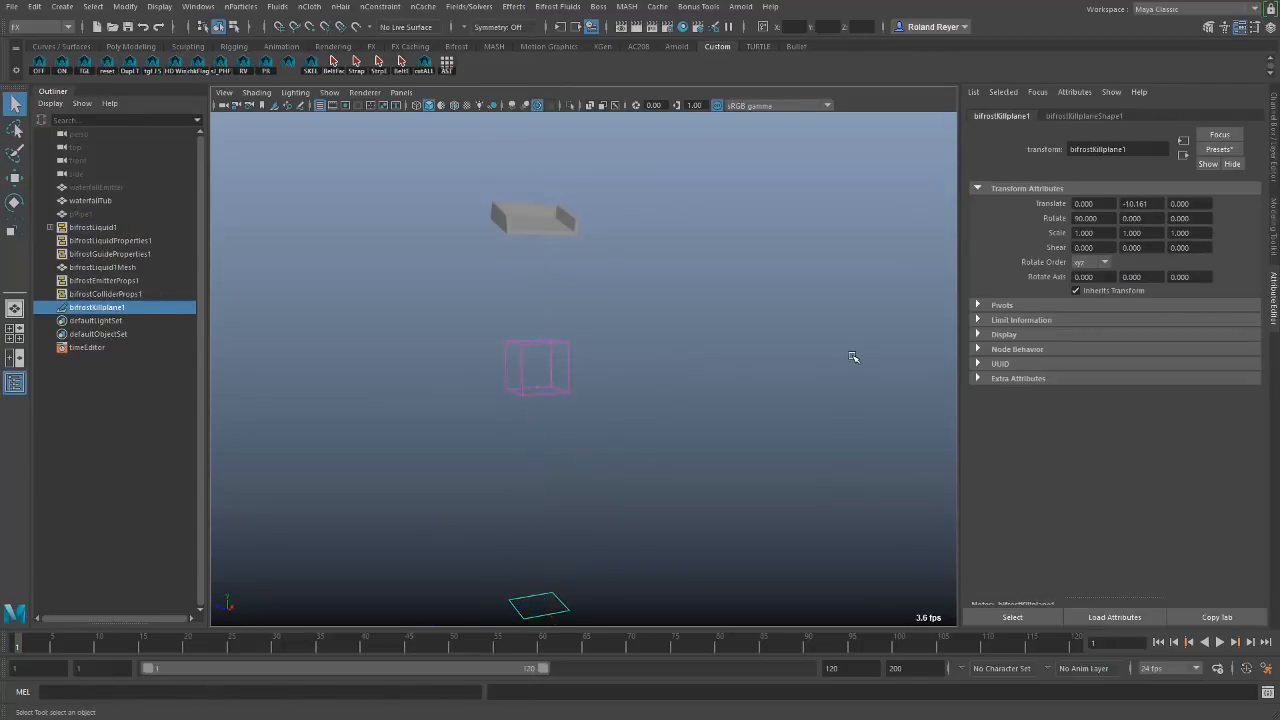
Change the viewport background to black and play the bifrostLiquid1 simulation.
left_click_drag(853, 357, 725, 368, "alt")
key("alt+b")
left_click(112, 226)
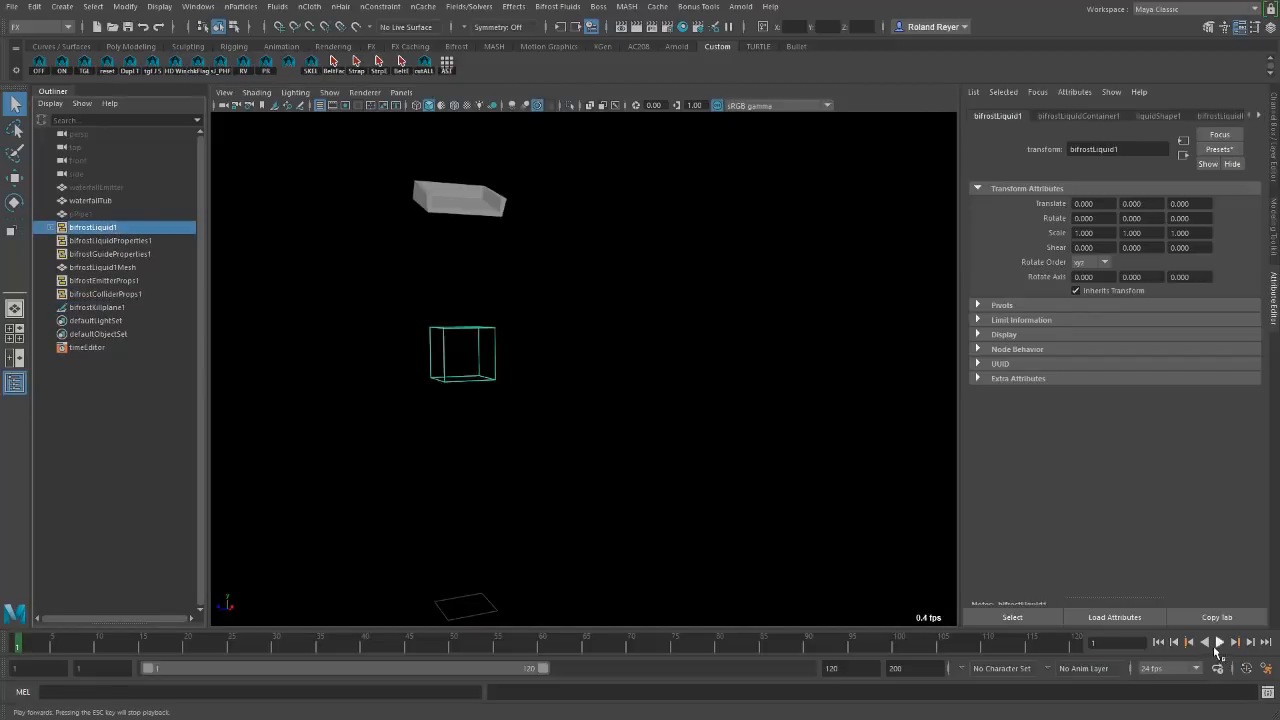
left_click(1220, 642)
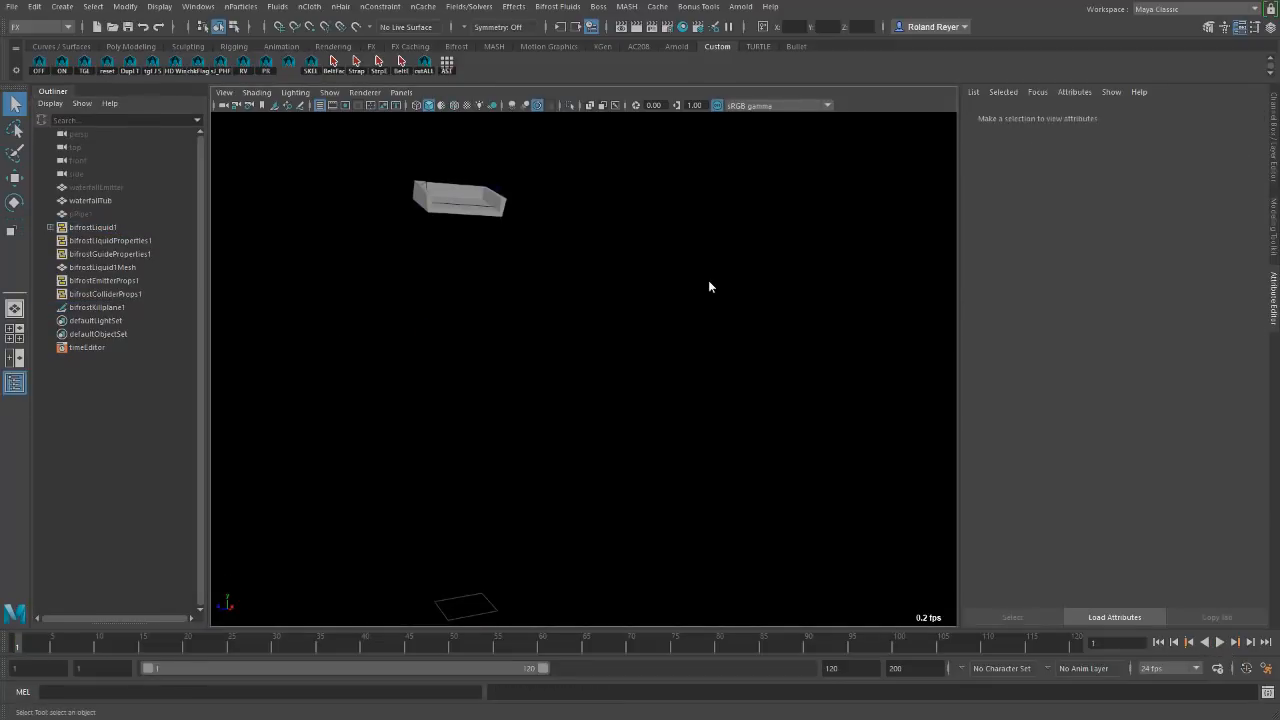
Set bifrostLiquid1's Master Voxel Size to 0.05 in its liquid properties container.
left_click(86, 229)
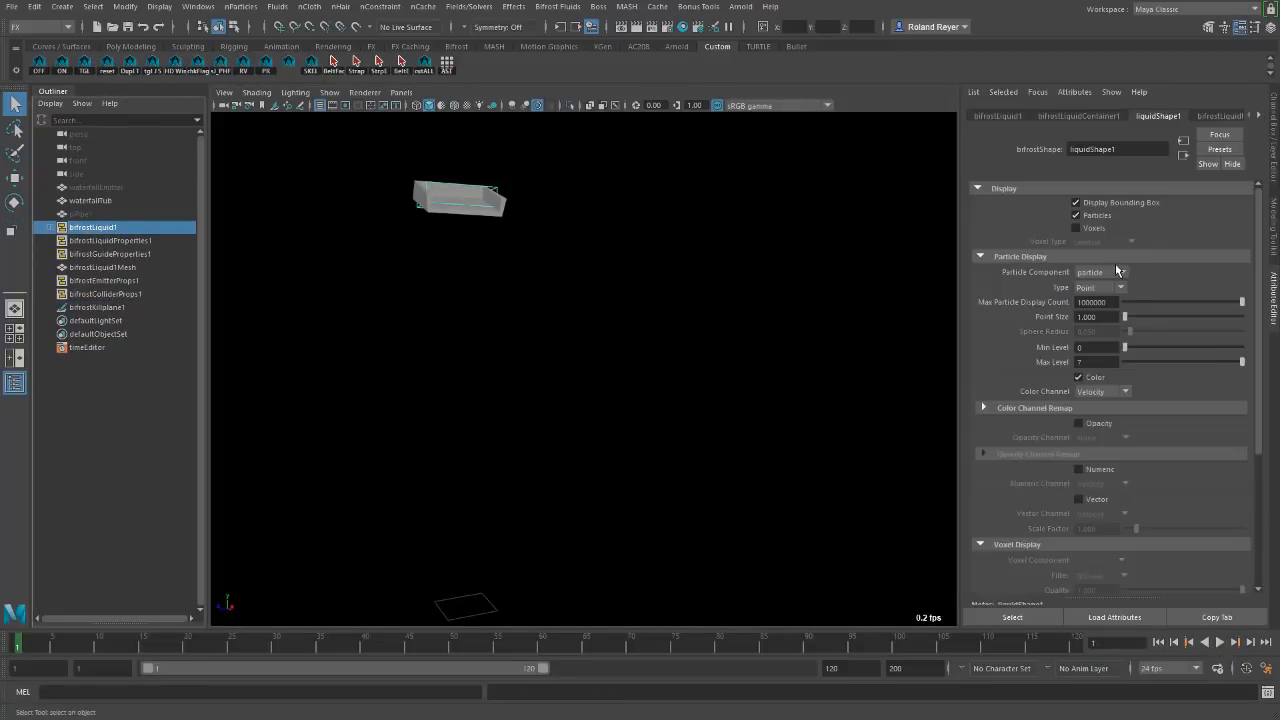
left_click(1213, 118)
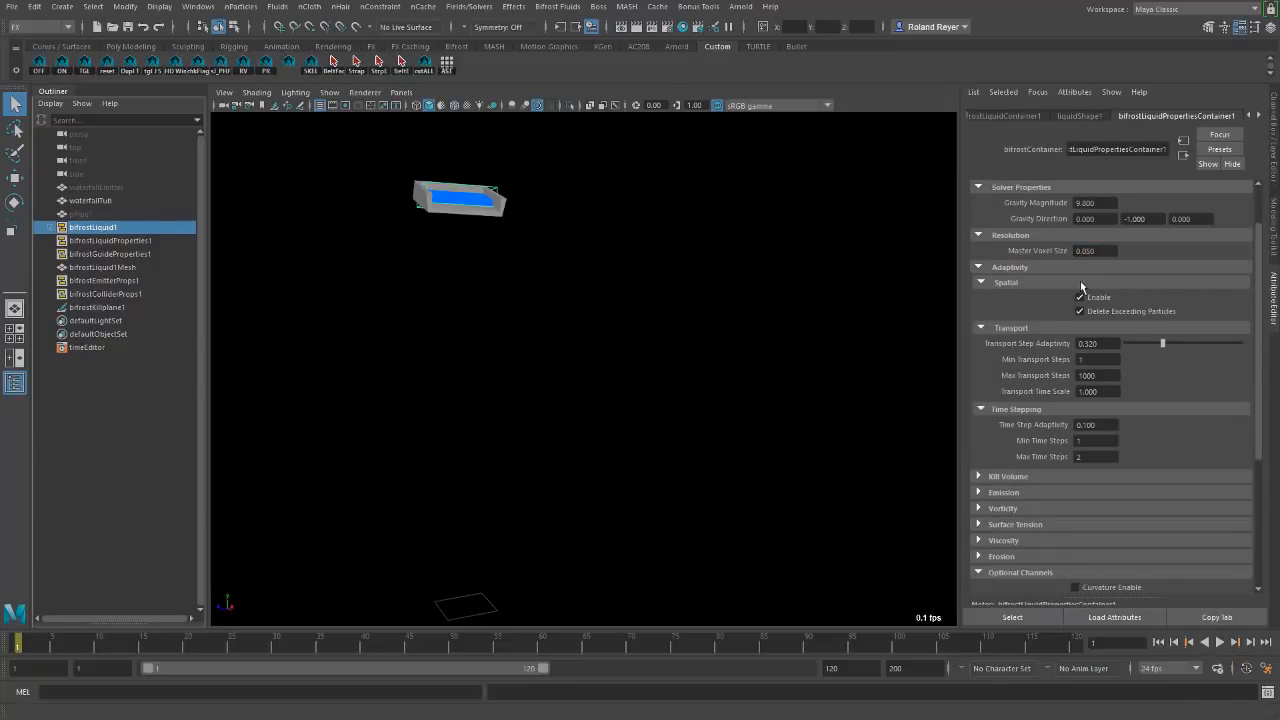
Enable Continuous Emission on bifrostEmitterProps1.
left_click(110, 282)
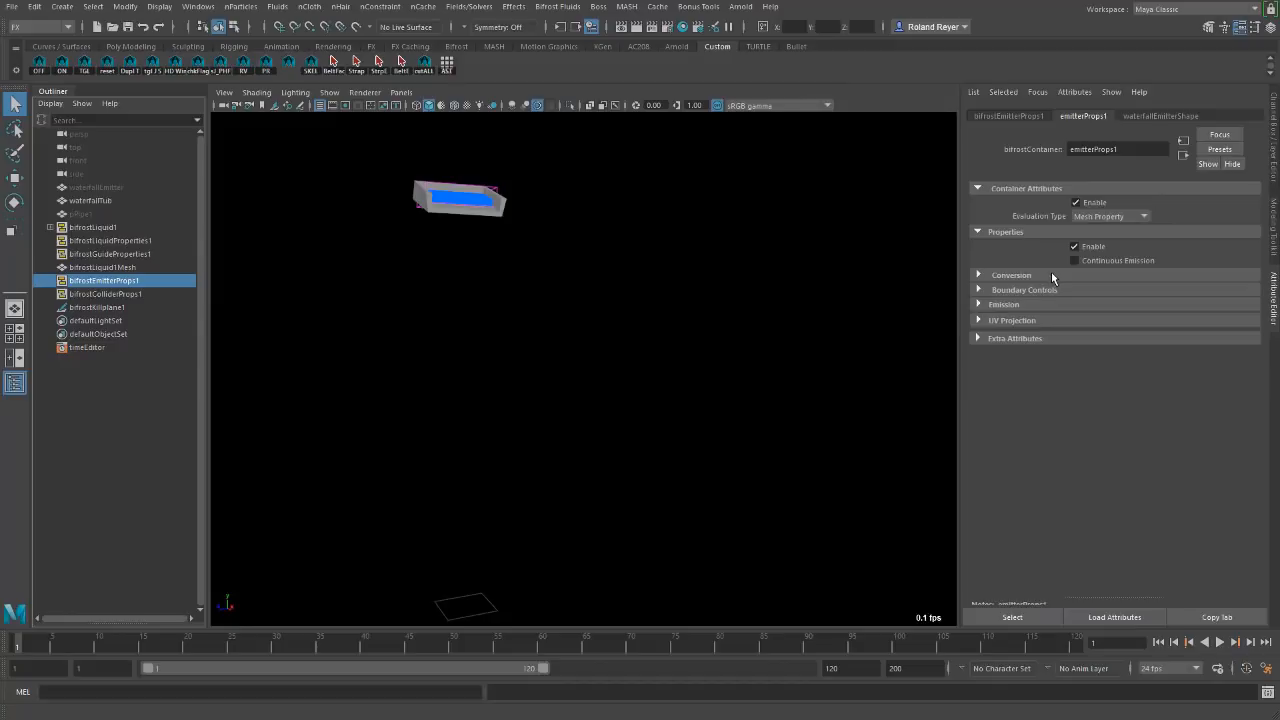
left_click(1075, 261)
left_click(229, 291)
Select bifrostLiquid1, run the simulation, and play back the falling water.
left_click(93, 227)
key("alt+v")
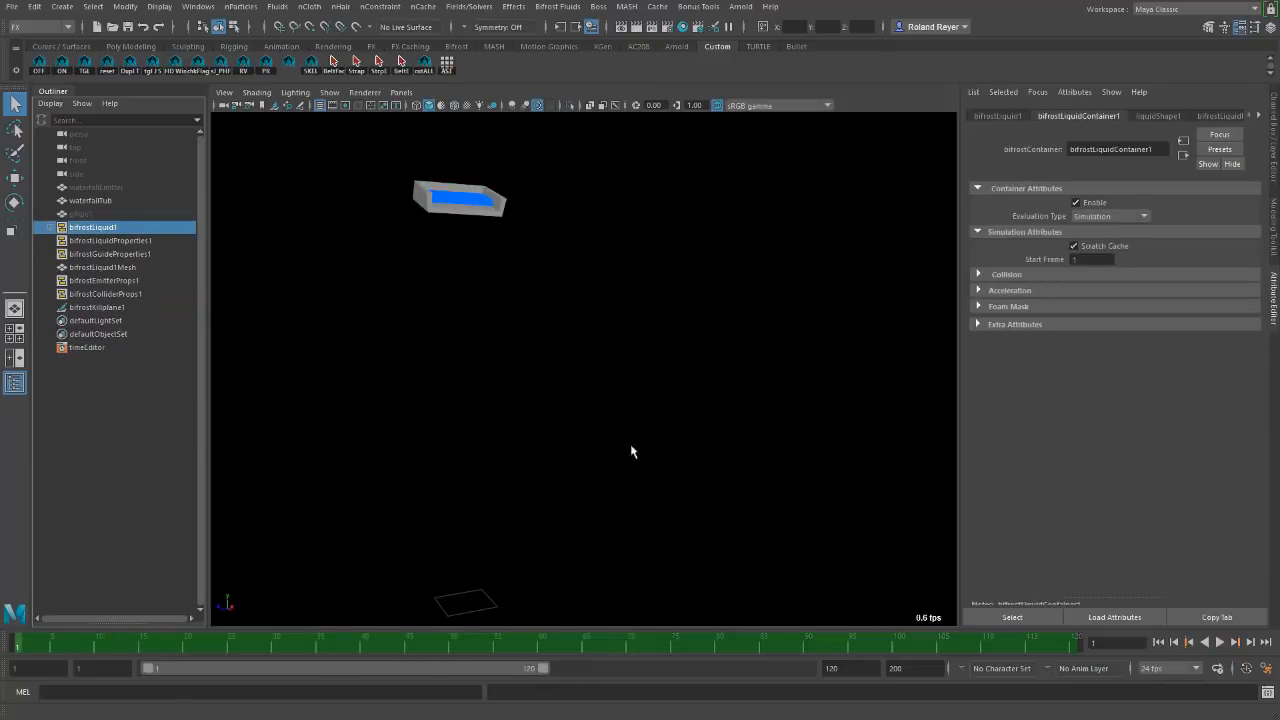
left_click(1220, 645)
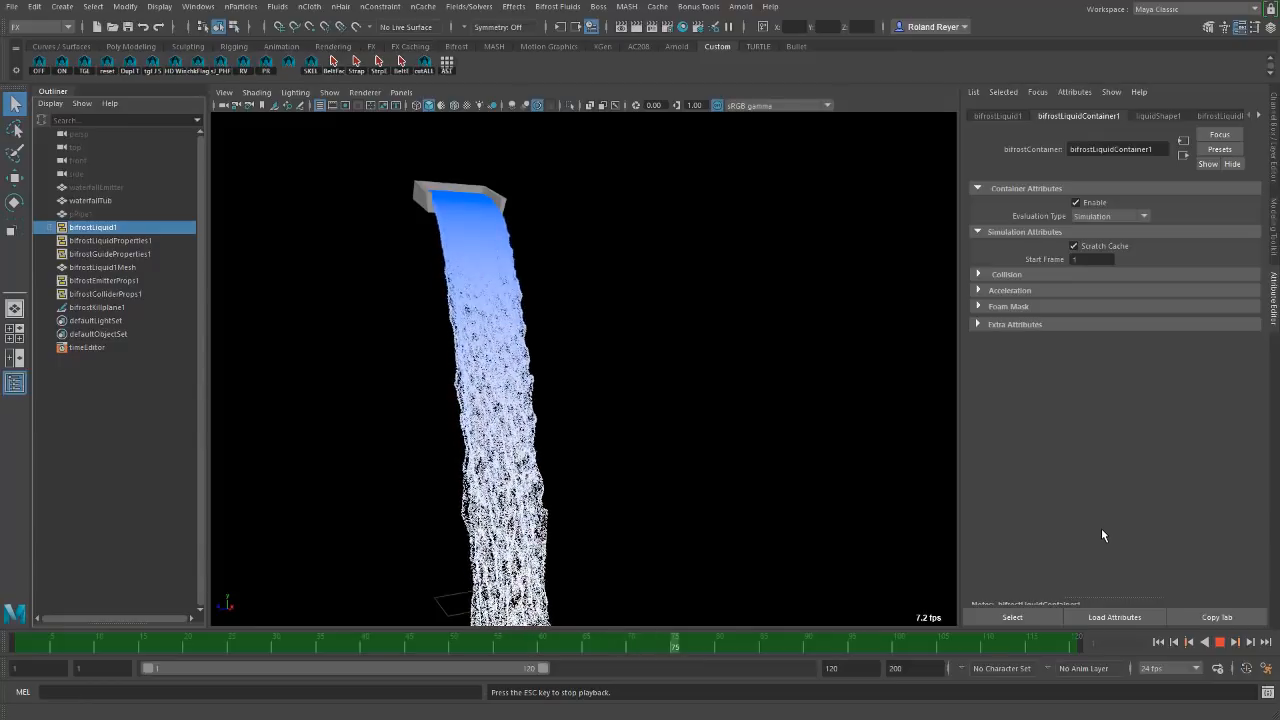
Stop the playback and examine the falling water at about frame 86.
left_click(1220, 643)
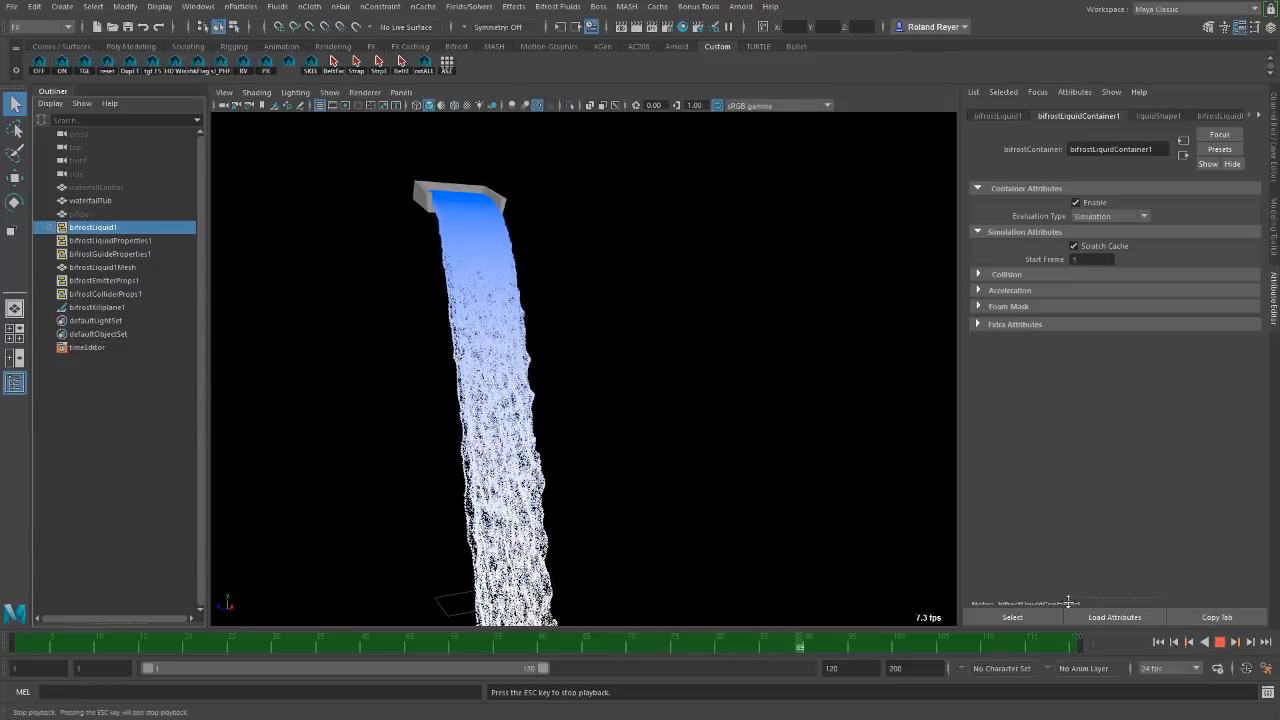
mouse_move(766, 648)
left_mouse_down()
mouse_move(686, 655)
mouse_move(781, 661)
left_mouse_up()
left_click_drag(700, 477, 637, 517, "alt")
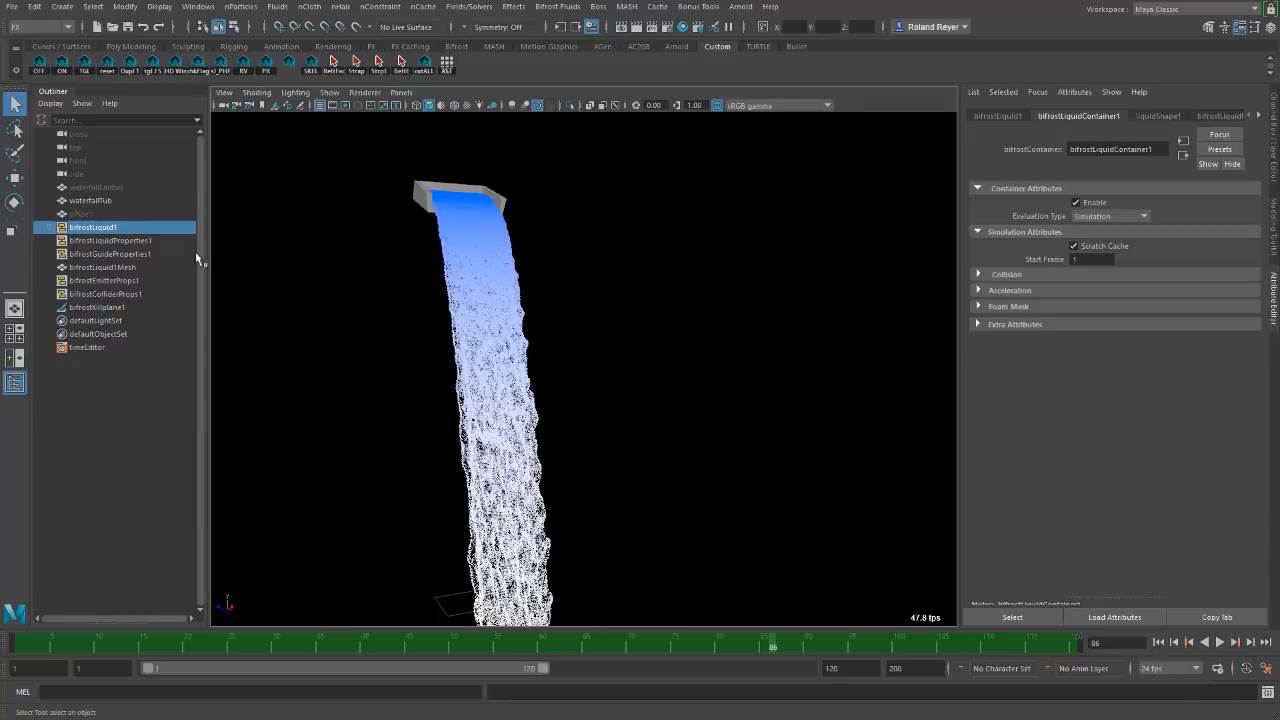
Add a Bifrost motion field to the waterfall liquid and leave only Drag enabled among its motion field options.
left_click(547, 8)
left_click(592, 211)
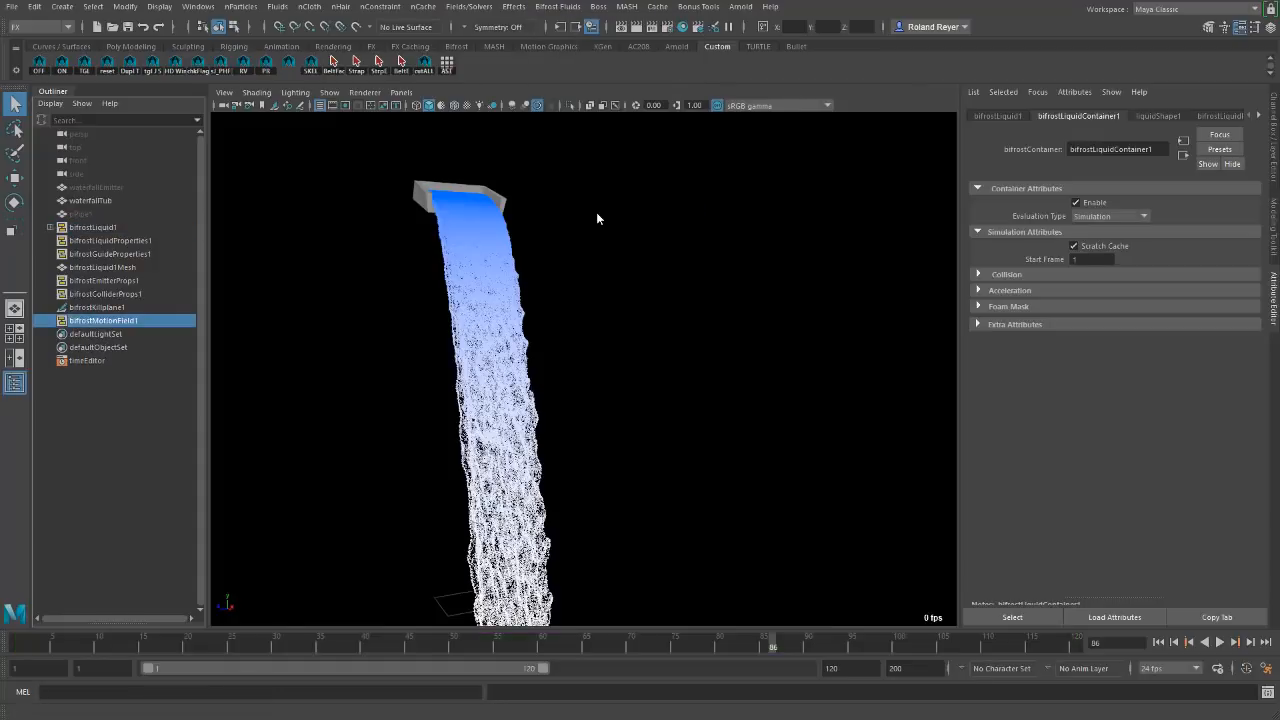
left_click(1075, 262)
left_click(1075, 332)
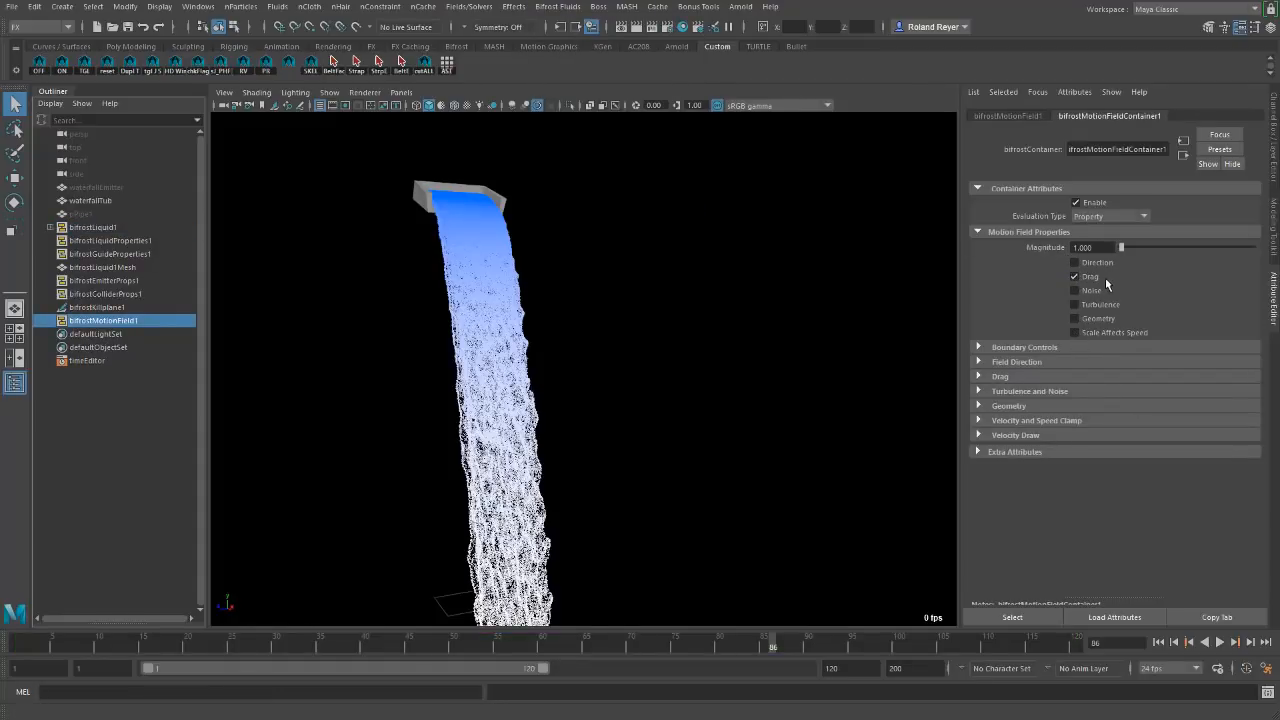
Set the motion field's Normal Drag to 8.5.
left_click(1032, 376)
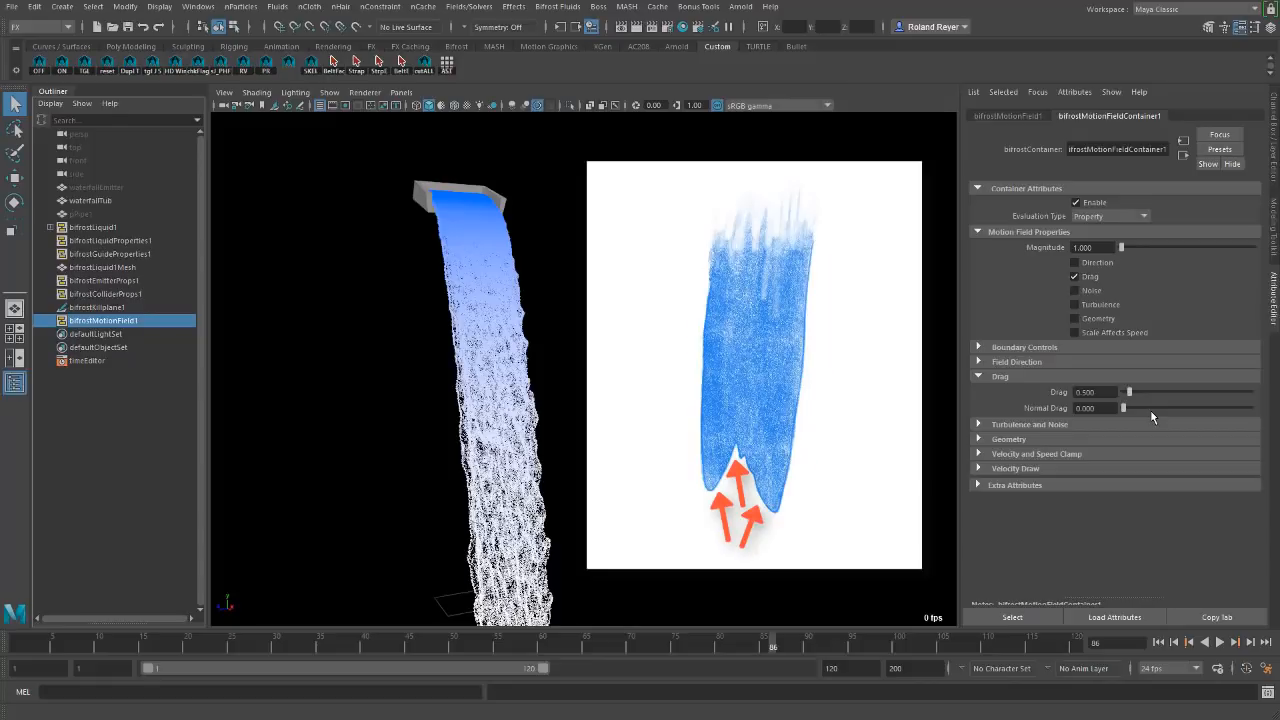
double_click(1085, 408)
type("8.5")
key("Return")
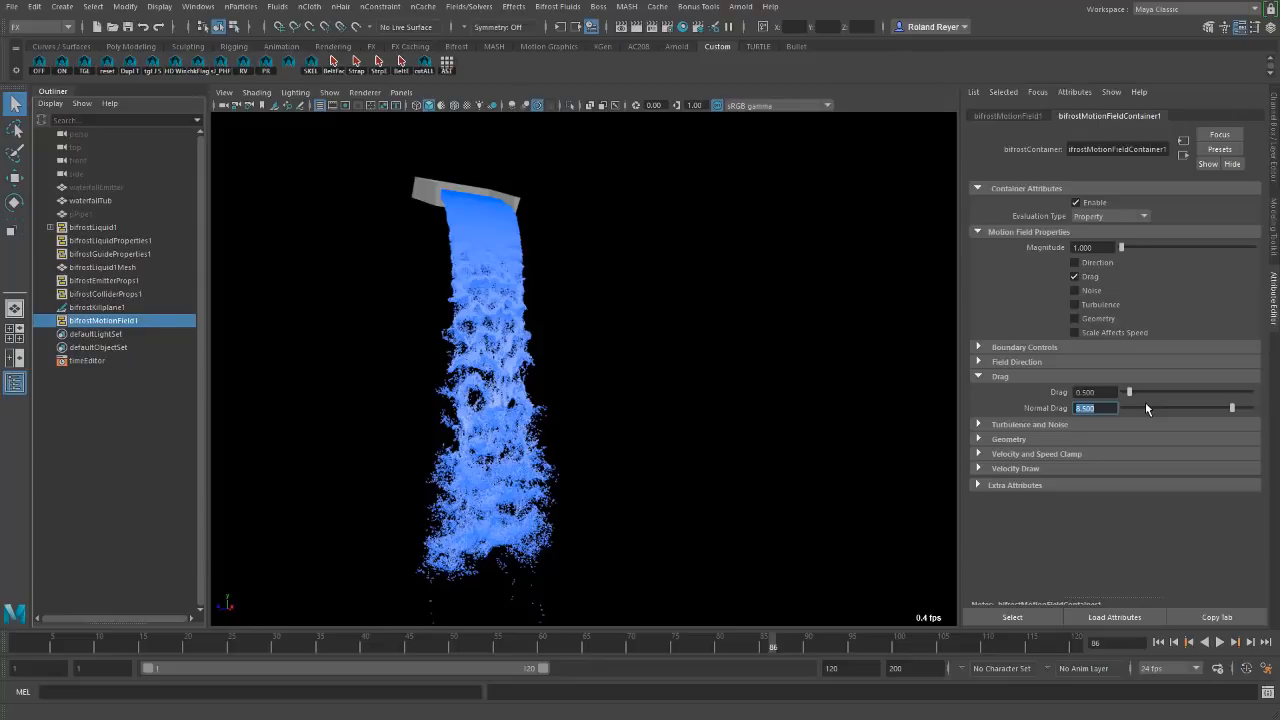
Enable Max Depth in the motion field's boundary controls and set Max Depth to 0.05.
left_click(1040, 347)
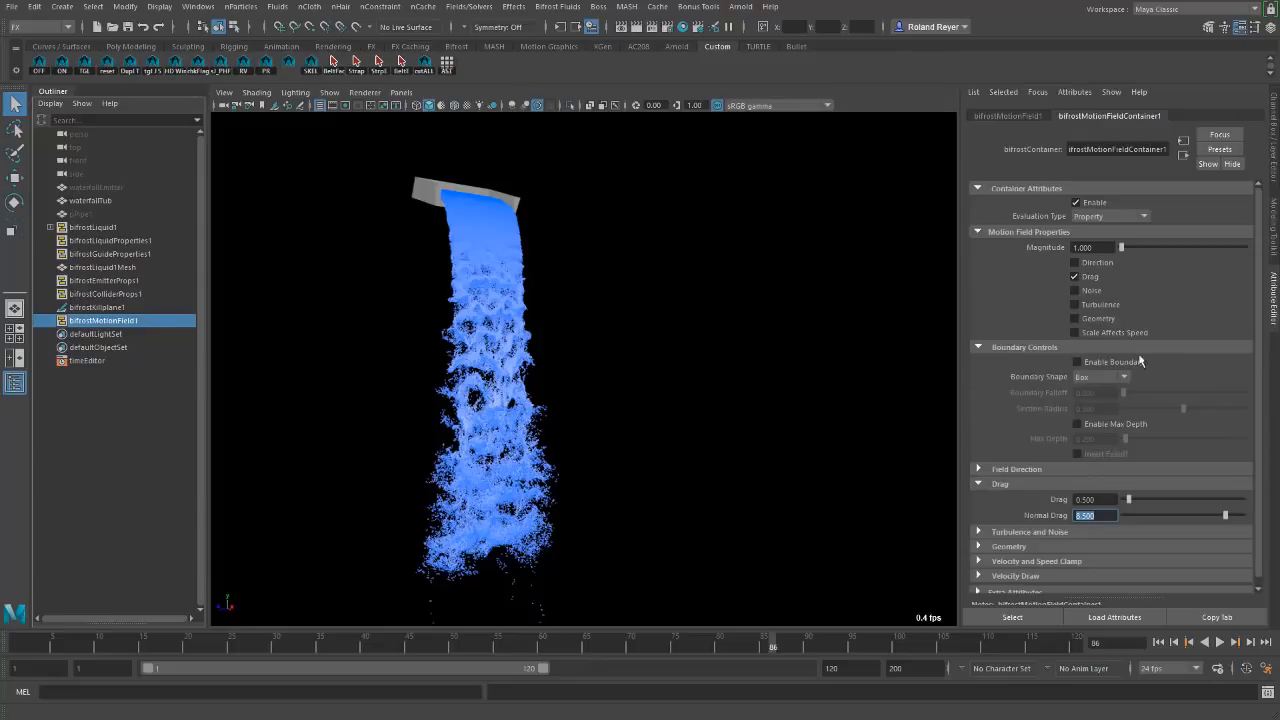
left_click(1095, 424)
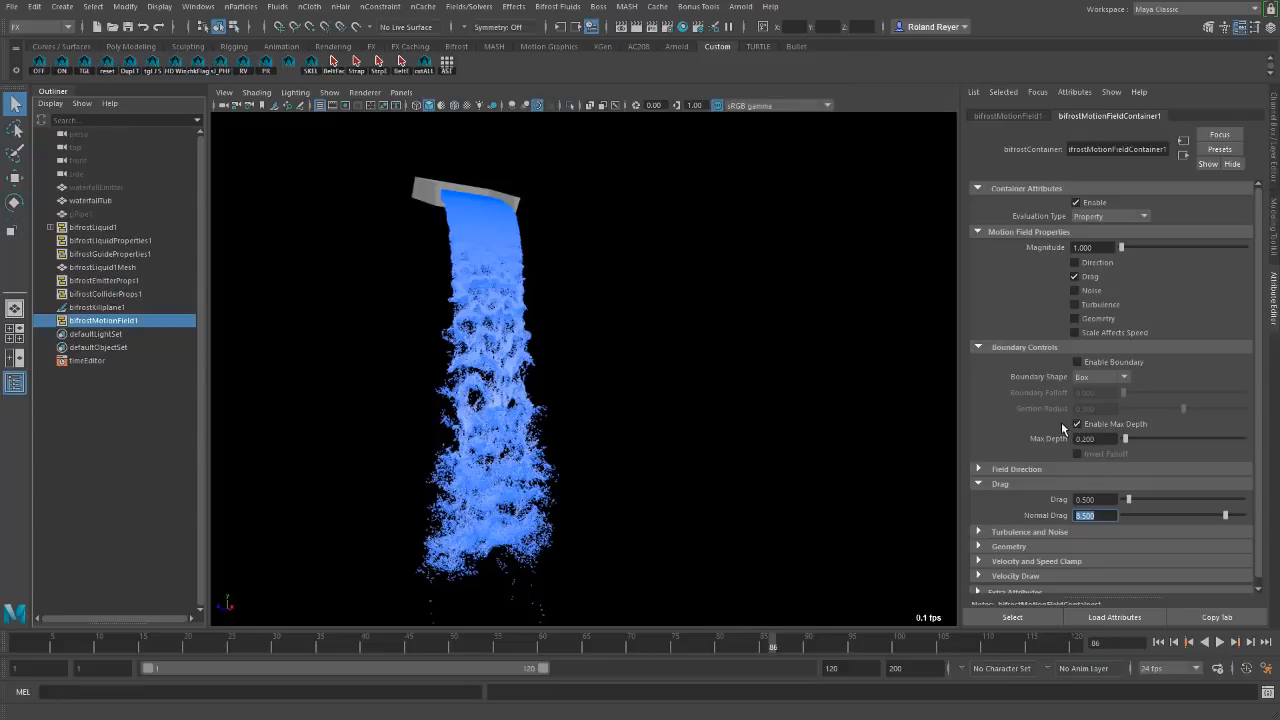
left_click(1088, 438)
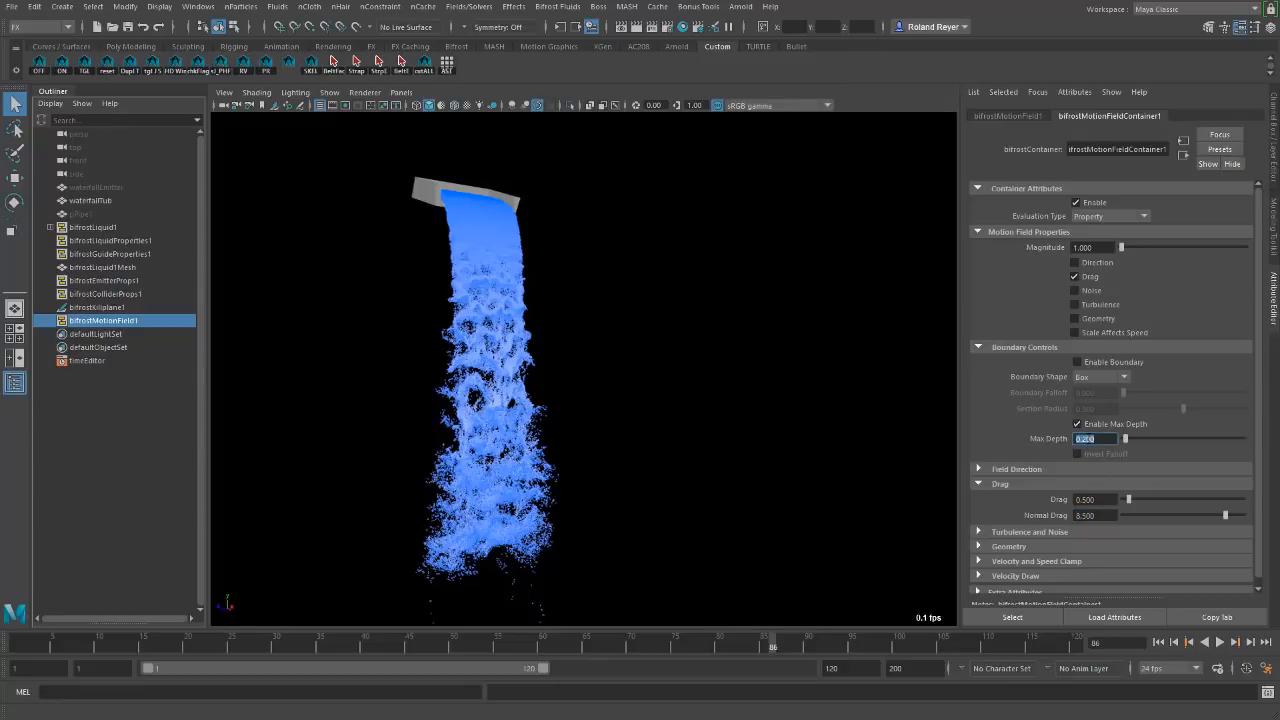
type("0.05")
key("Return")
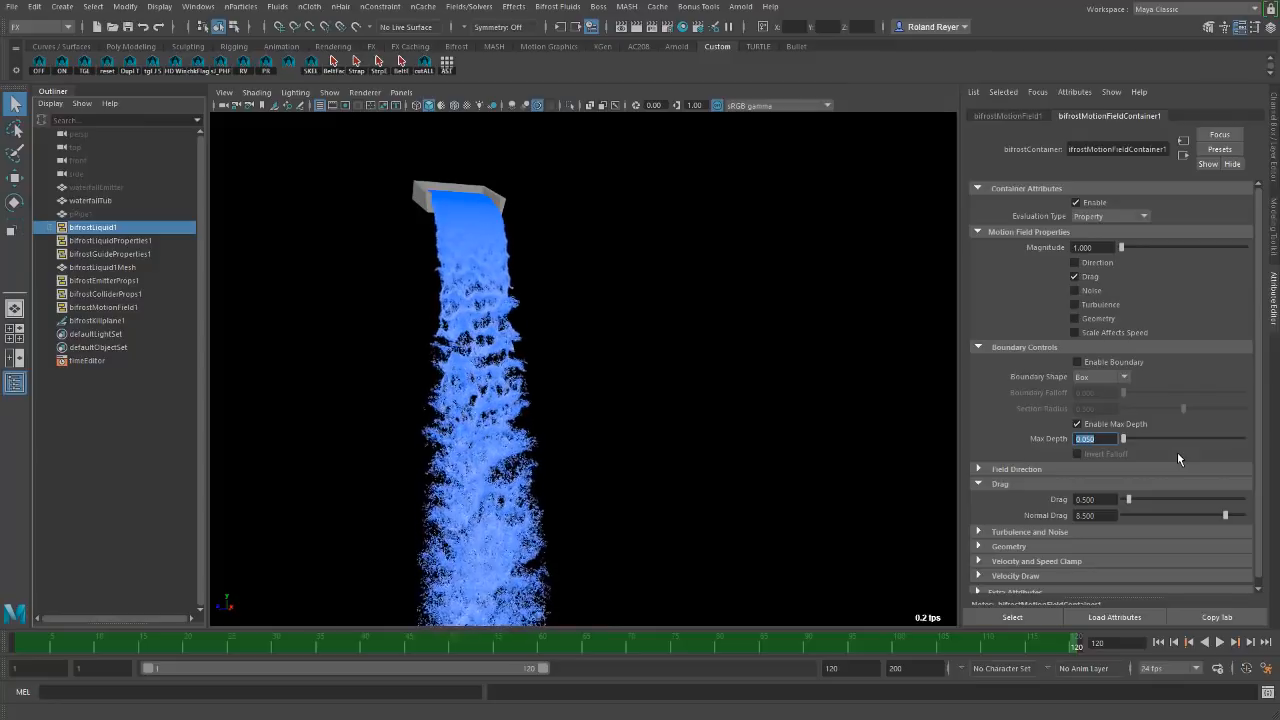
Try moving the white marker of liquidShape1's Velocity color ramp toward the middle and check the particles' coloring.
left_click_drag(696, 449, 484, 405, "alt")
middle_click_drag(484, 405, 545, 427, "alt")
right_click_drag(500, 443, 655, 439, "alt")
middle_click_drag(655, 439, 689, 457, "alt")
right_click_drag(689, 457, 723, 451, "alt")
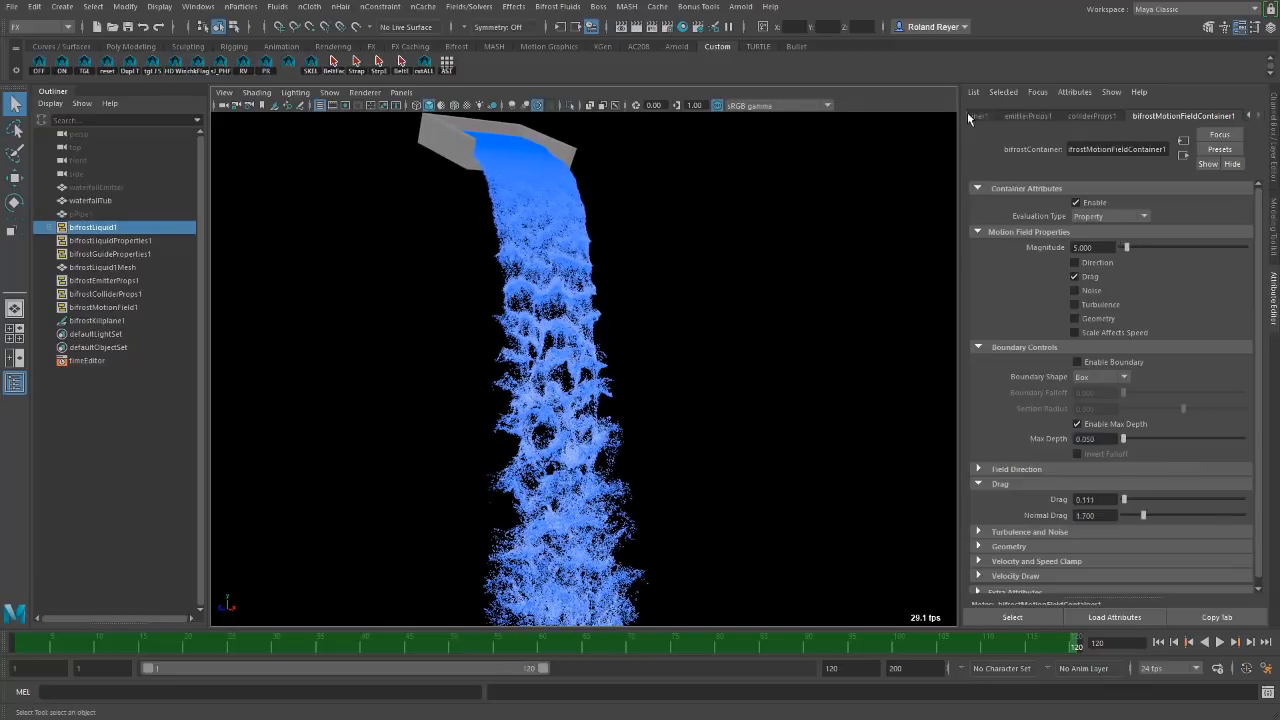
left_click(970, 114)
left_click(973, 114)
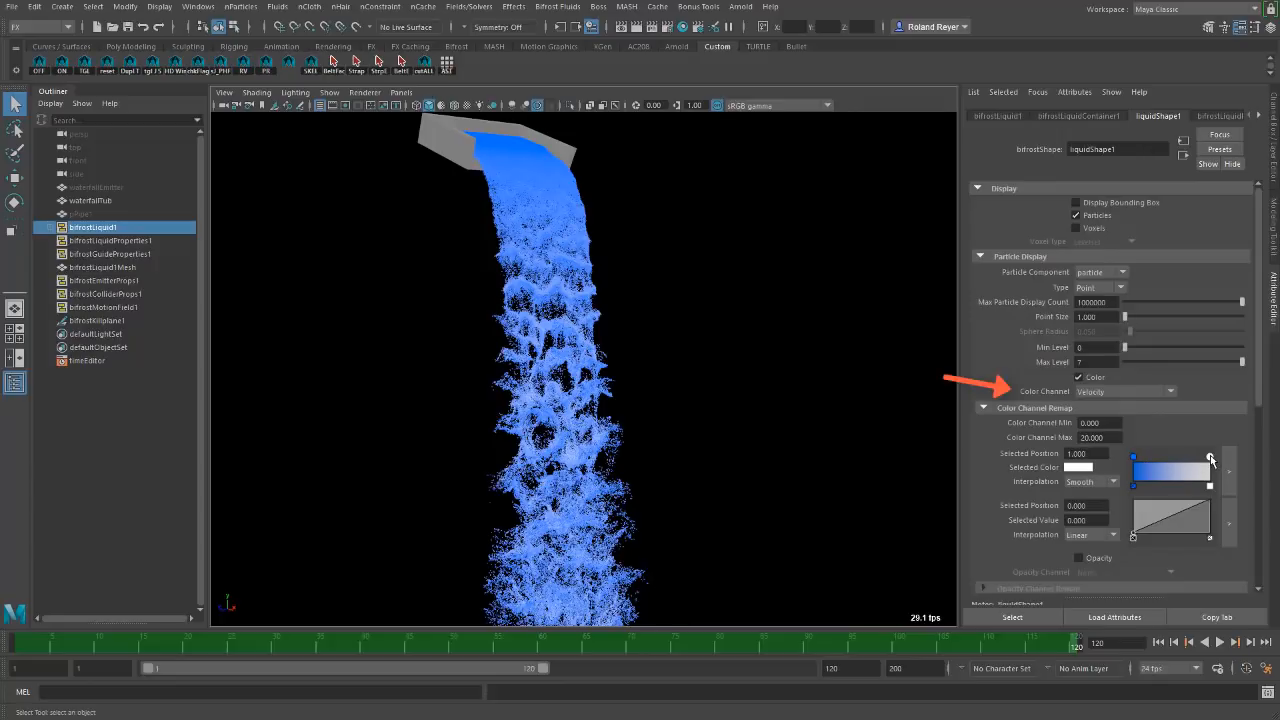
mouse_move(1212, 457)
left_mouse_down()
mouse_move(1174, 470)
mouse_move(1195, 470)
mouse_move(1142, 457)
mouse_move(1164, 459)
left_mouse_up()
left_click_drag(780, 517, 718, 505, "alt")
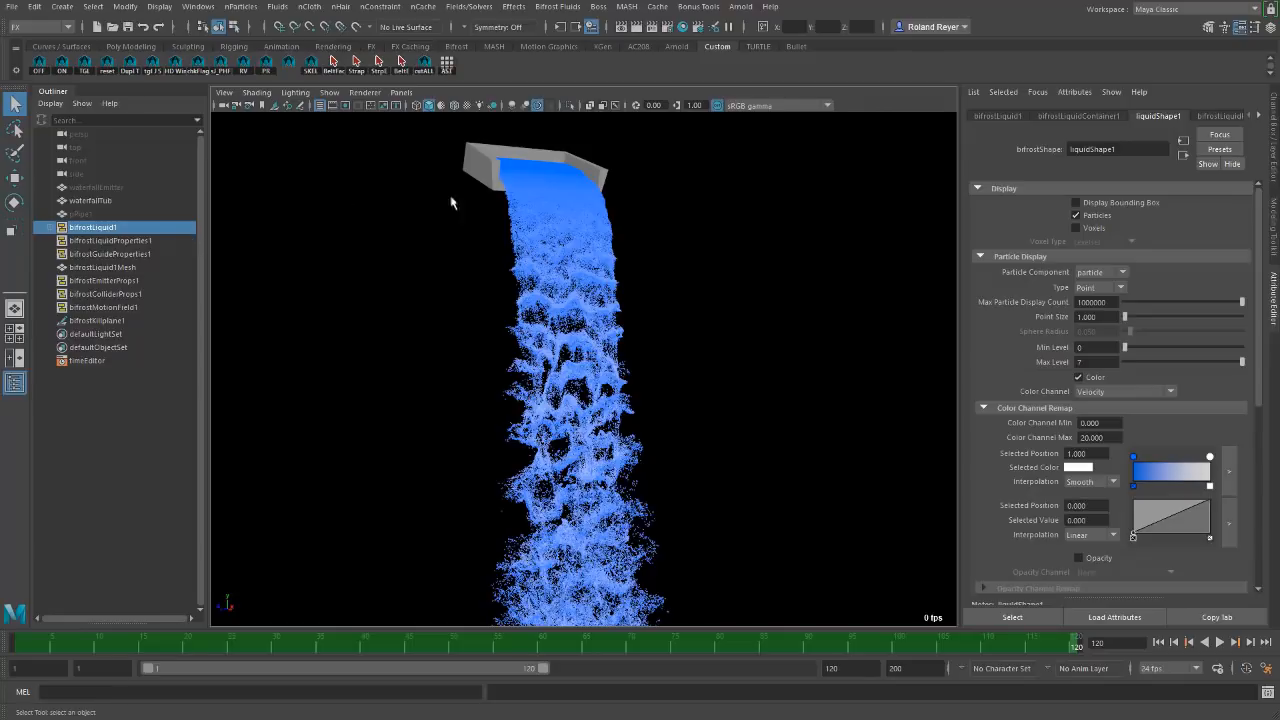
Add Bifrost foam to the waterfall liquid and view the simulated result.
left_click(558, 6)
left_click(595, 122)
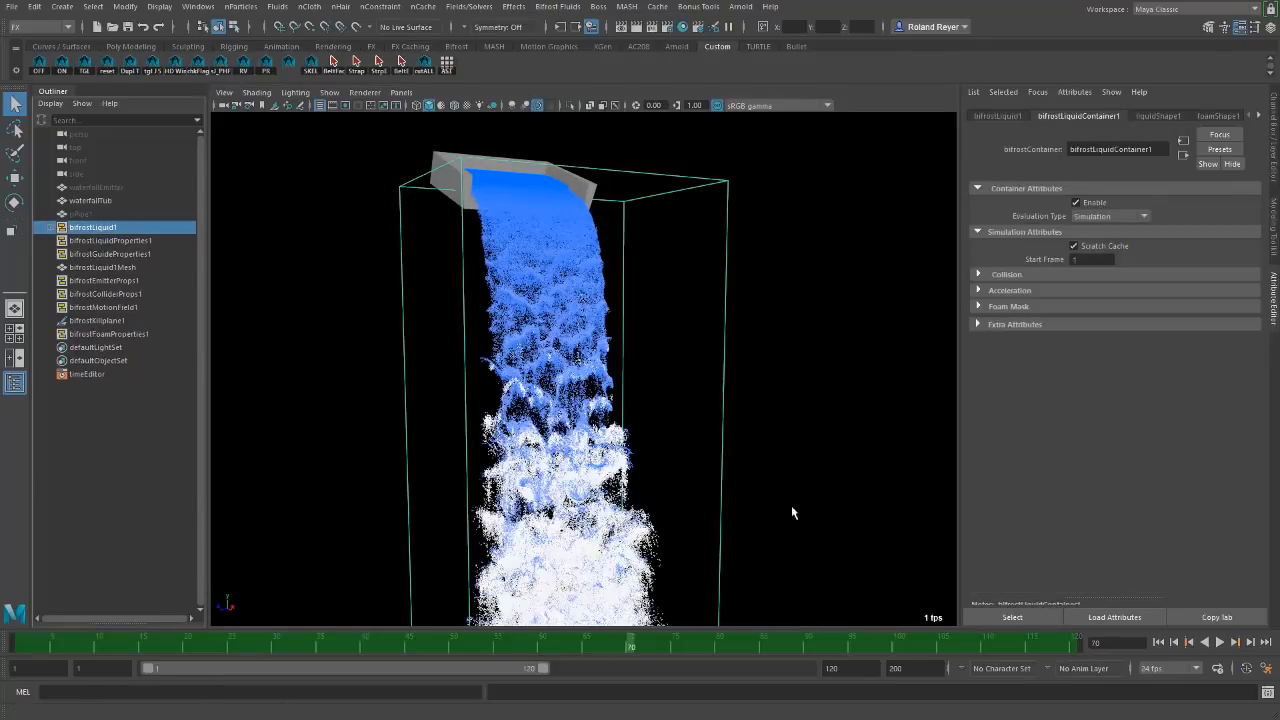
mouse_move(697, 477)
left_mouse_down("alt")
mouse_move(814, 491)
mouse_move(644, 481)
mouse_move(683, 481)
left_mouse_up("alt")
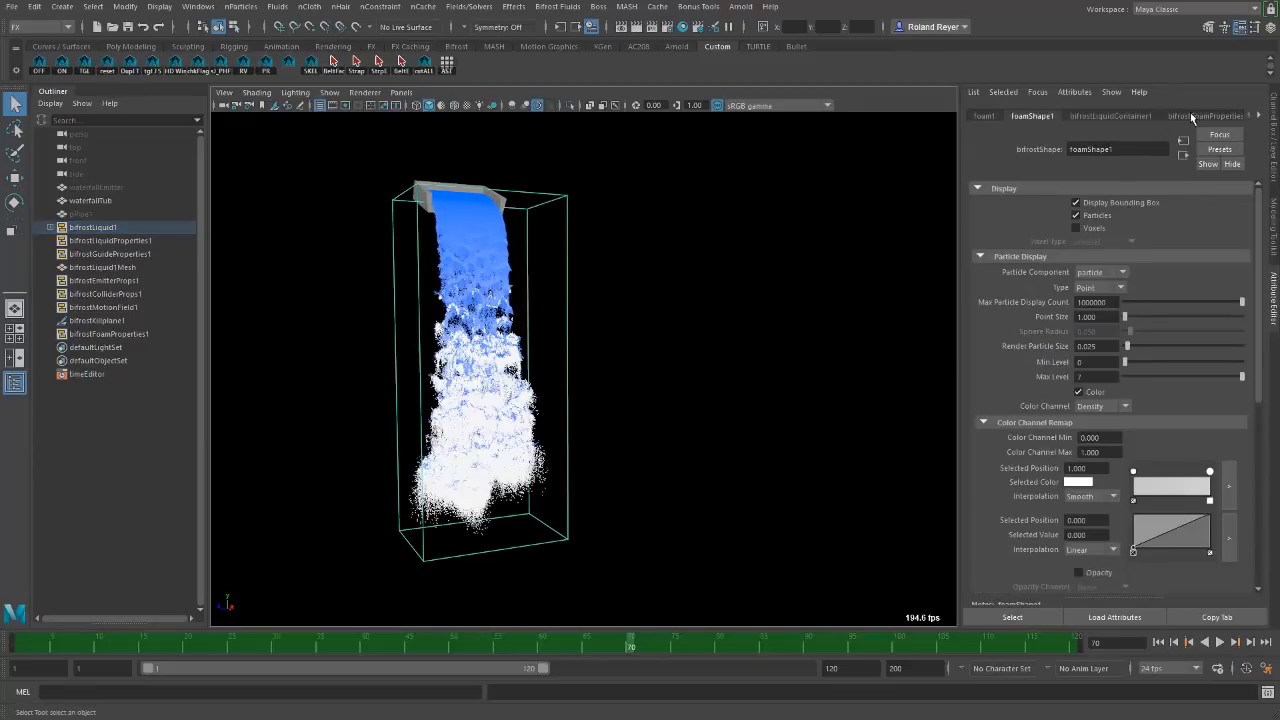
Set the Emission Rate to 300 in bifrostFoamPropertiesContainer1.
left_click(1190, 115)
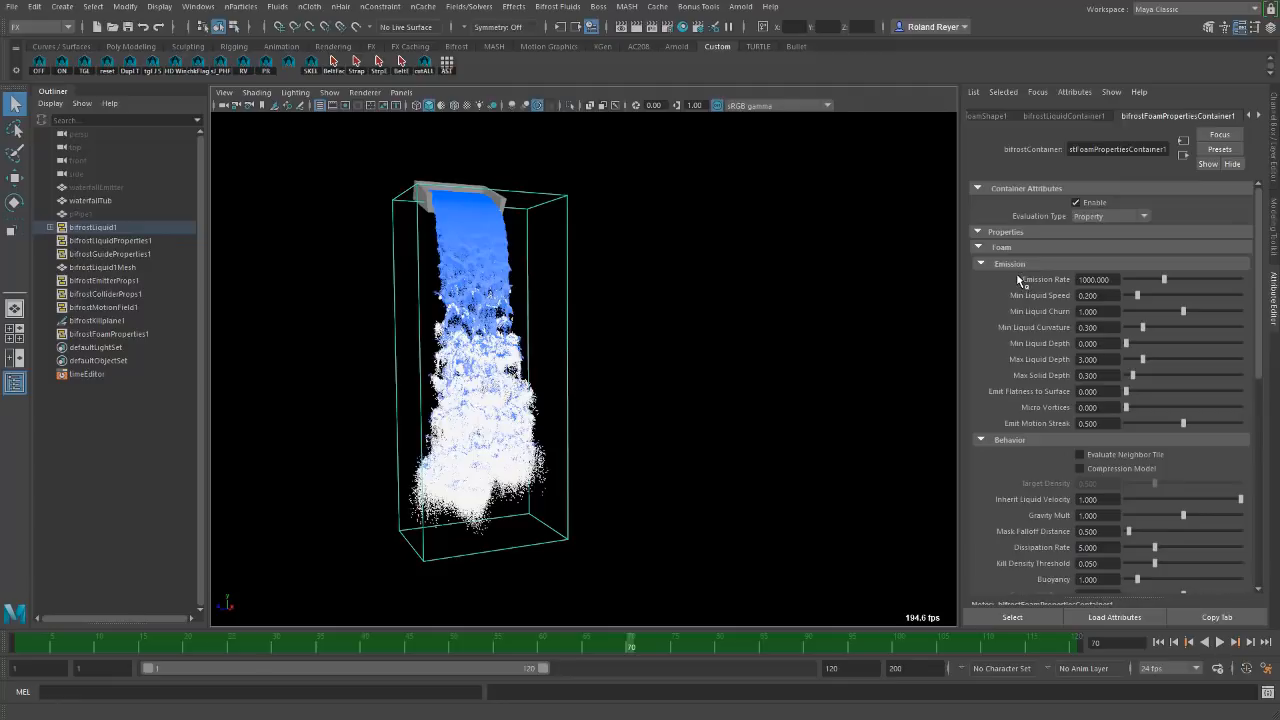
scroll(1100, 380, "down", 1)
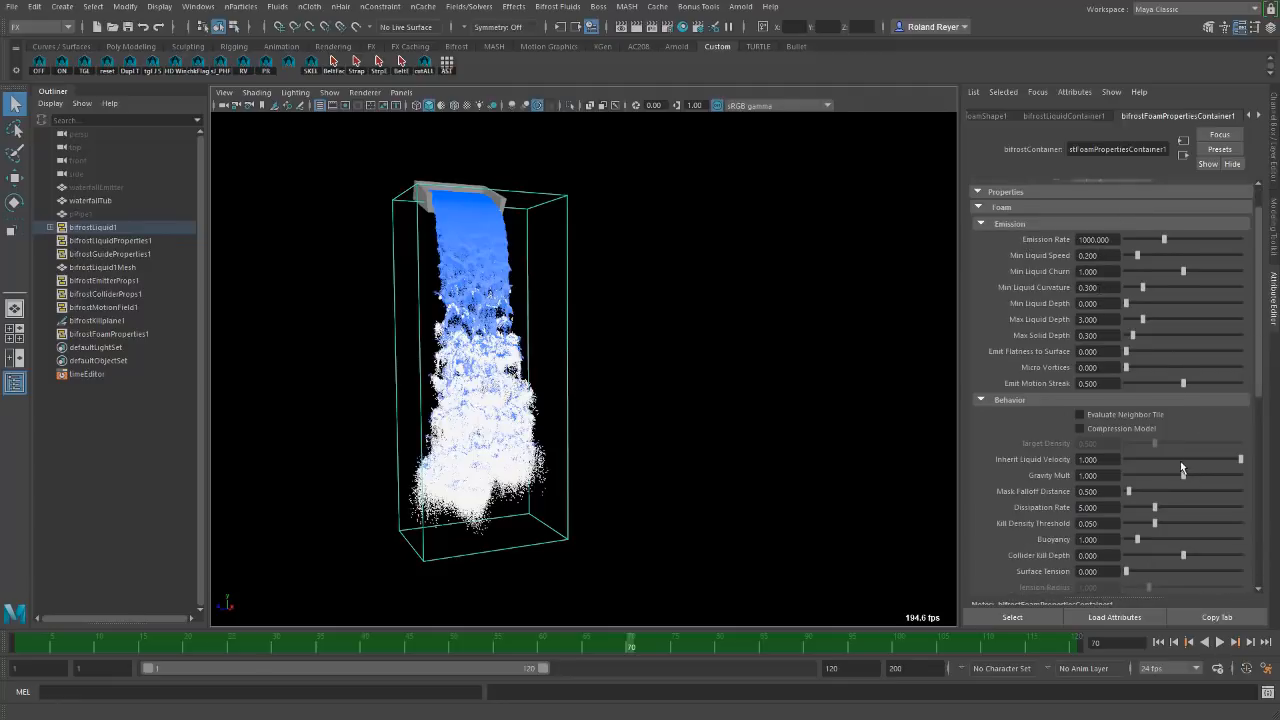
scroll(1170, 455, "down", 1)
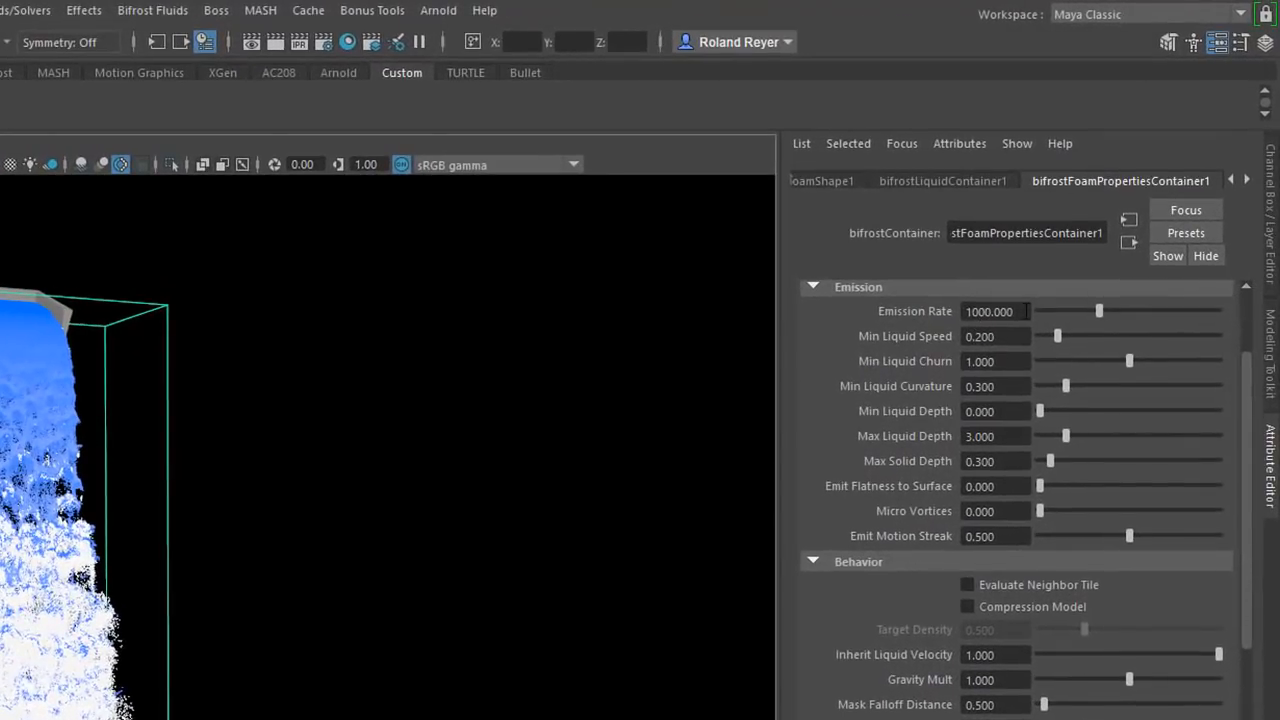
left_click_drag(1111, 200, 1053, 196)
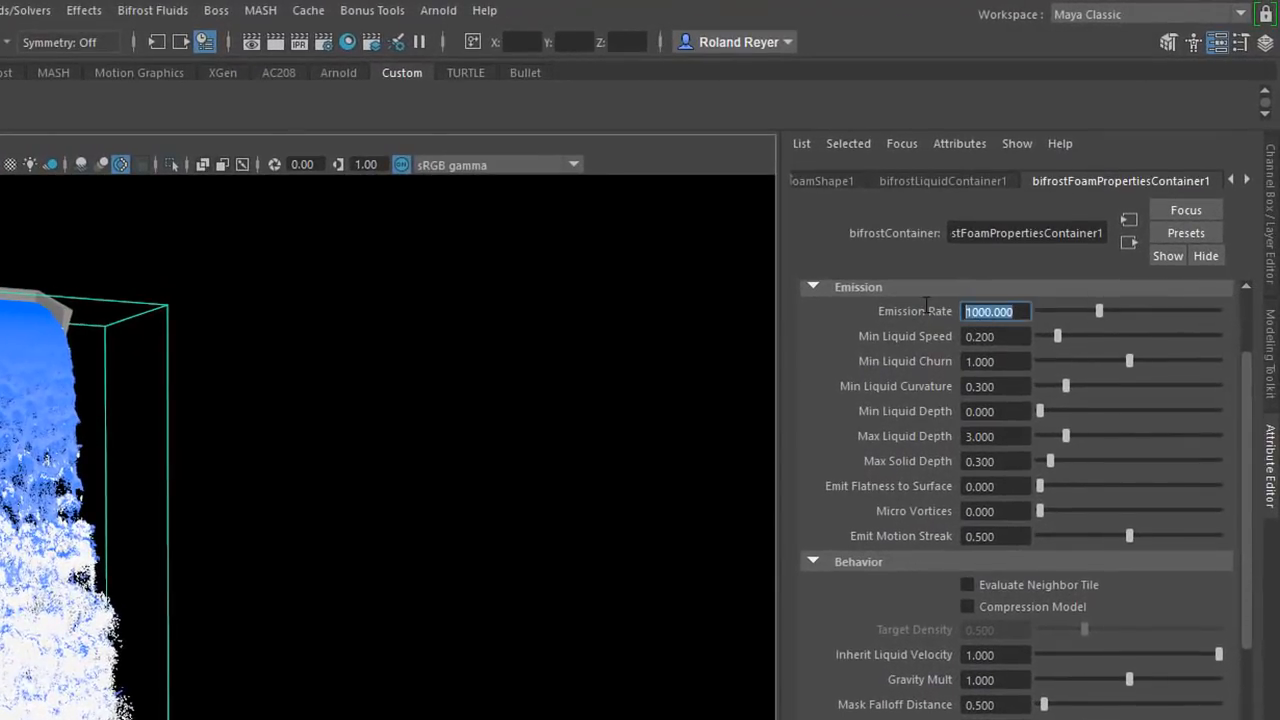
type("300")
key("Return")
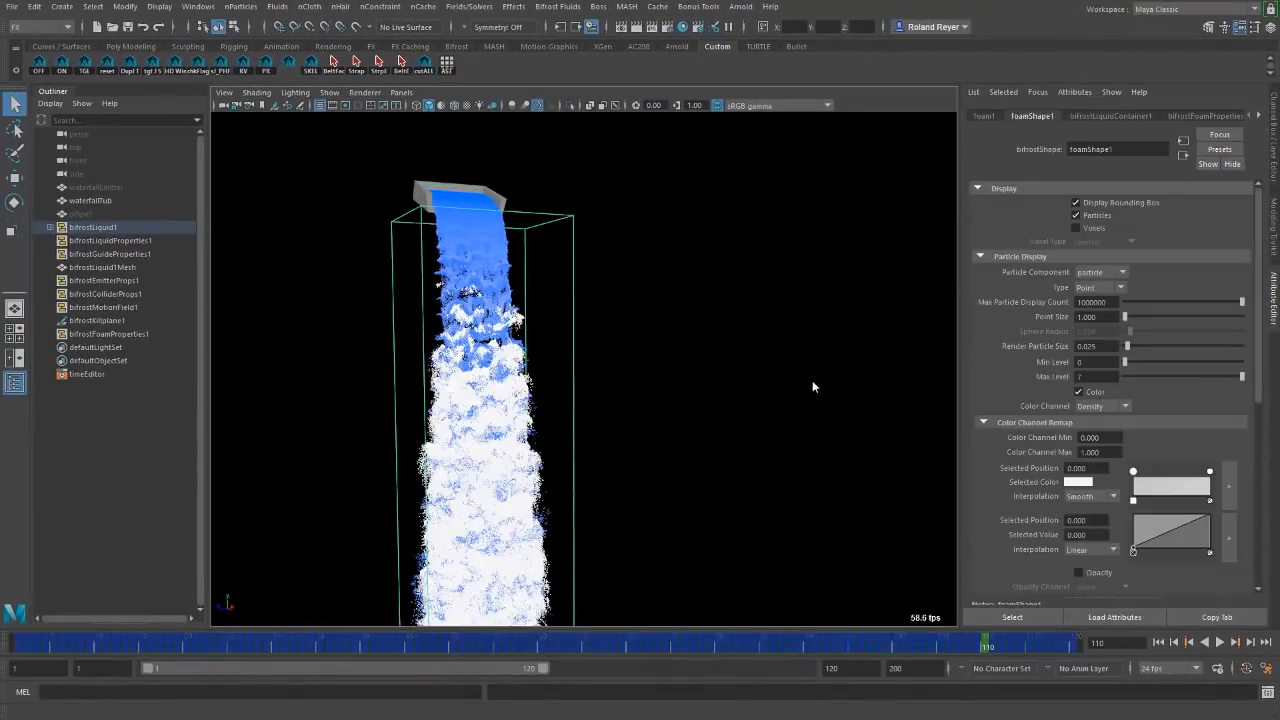
Hide the foam so that only the liquid particles are displayed.
left_click_drag(567, 411, 611, 438)
key("h")
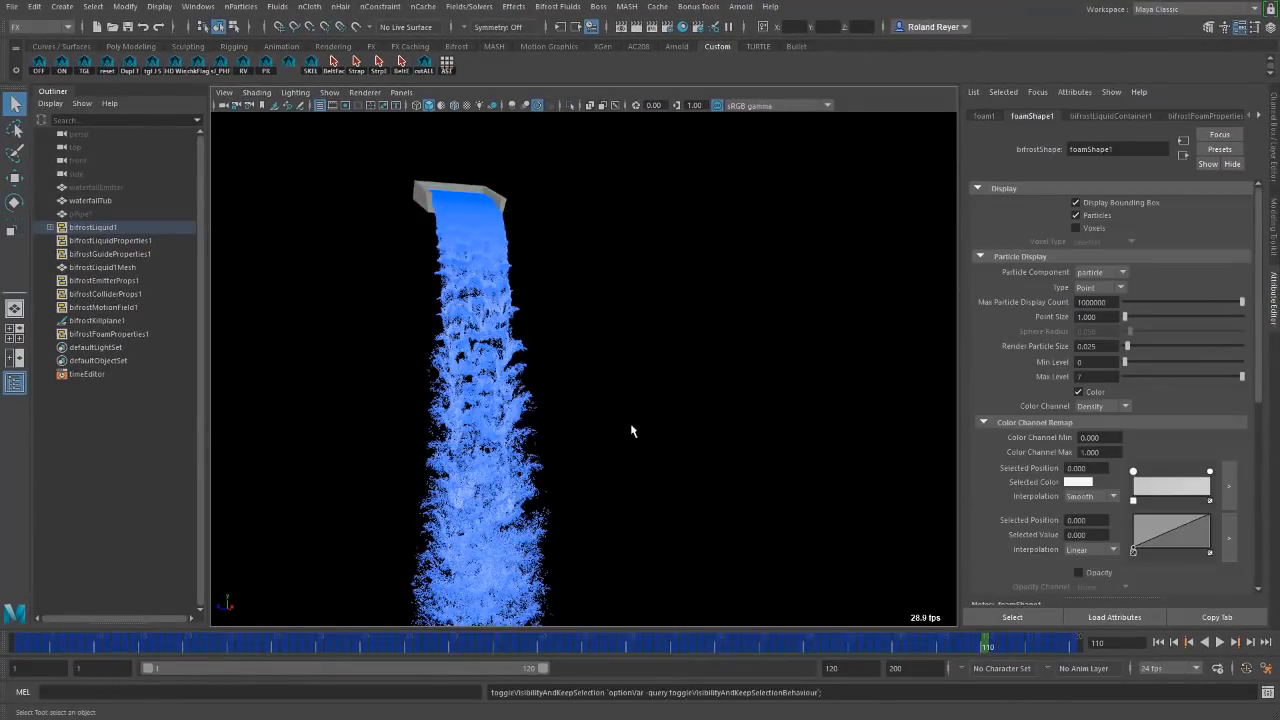
middle_click_drag(405, 420, 506, 459, "alt")
right_click_drag(506, 459, 692, 418, "alt")
Try shifting the blue marker of liquidShape1's Velocity color ramp toward white and undo the ramp change.
left_click(1037, 92)
left_click(1140, 120)
left_click(1150, 118)
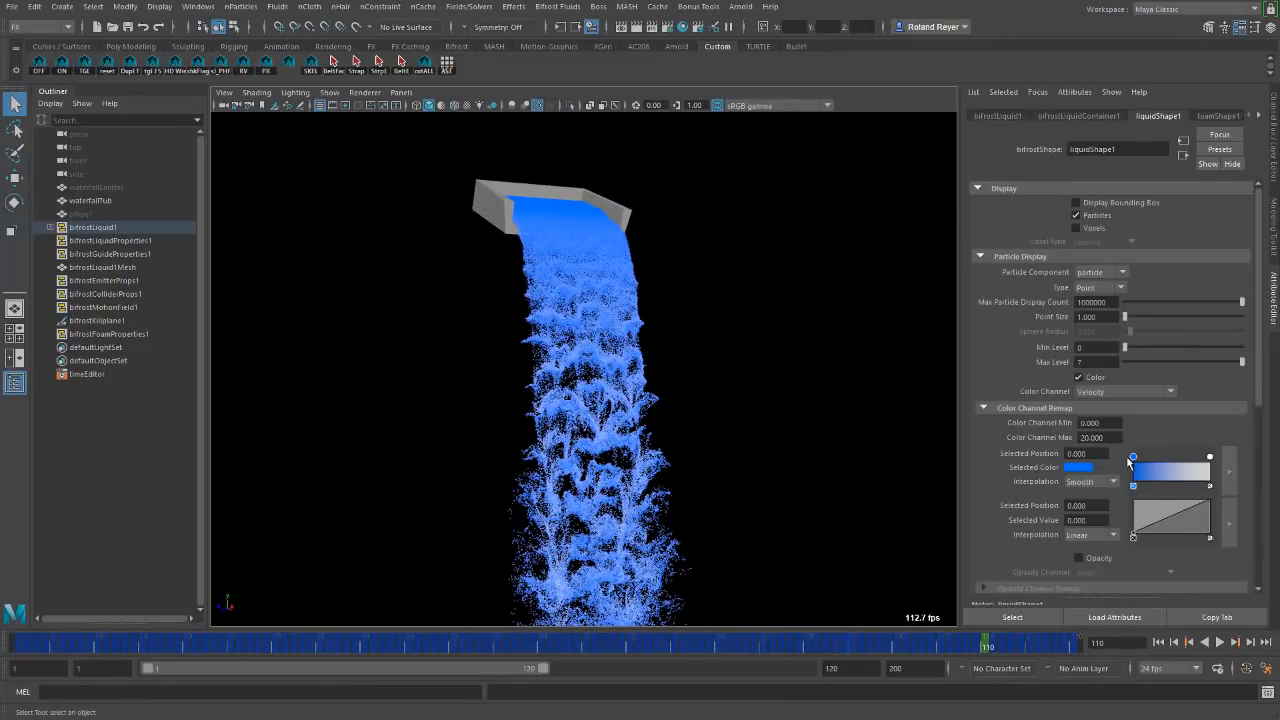
mouse_move(1134, 457)
left_mouse_down()
mouse_move(1209, 457)
mouse_move(1160, 457)
left_mouse_up()
mouse_move(737, 486)
left_mouse_down("alt")
mouse_move(814, 494)
mouse_move(757, 491)
left_mouse_up("alt")
key("ctrl+z")
key("ctrl+z")
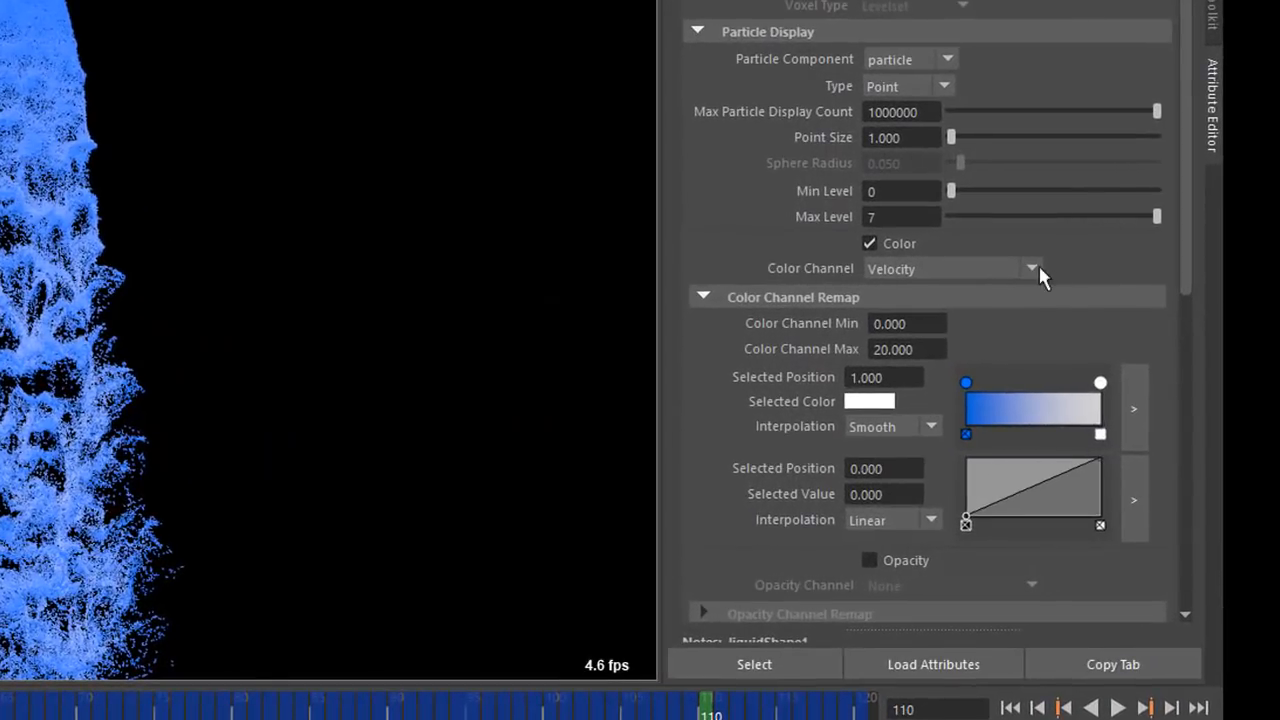
Check which channels liquidShape1's Color Channel offers for coloring the particles.
left_click(1146, 369)
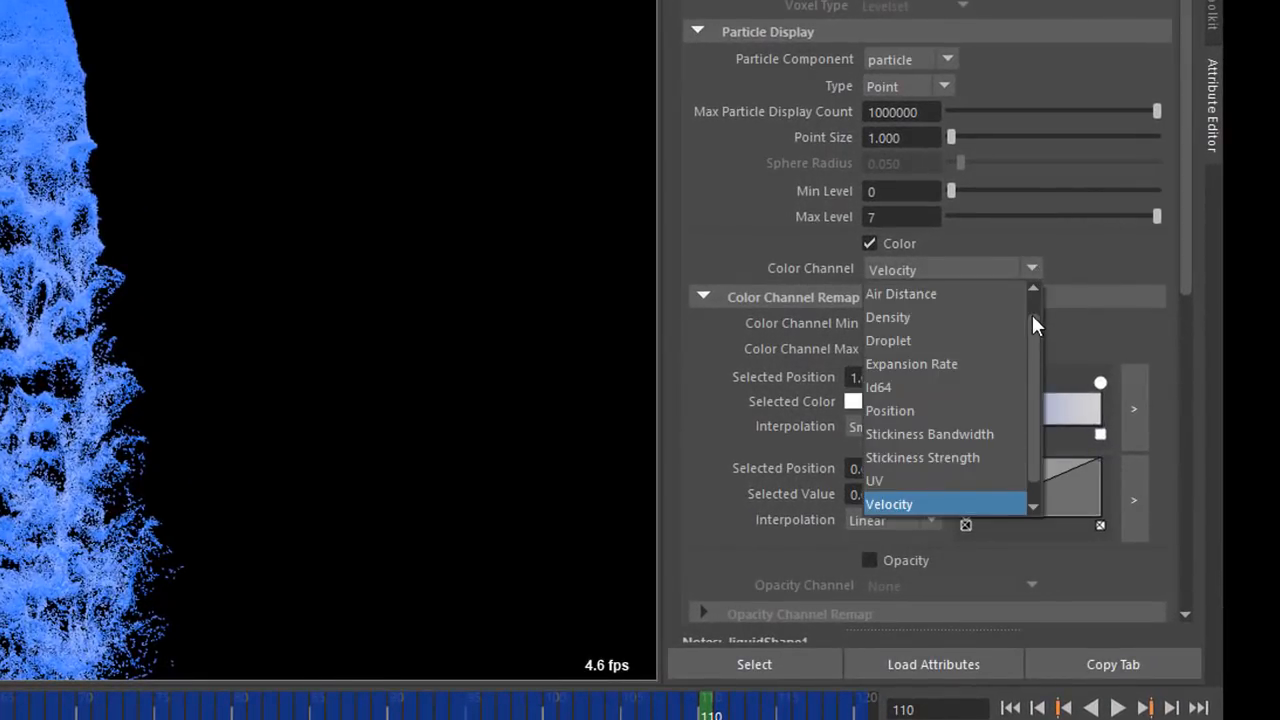
scroll(1033, 321, "up", 1)
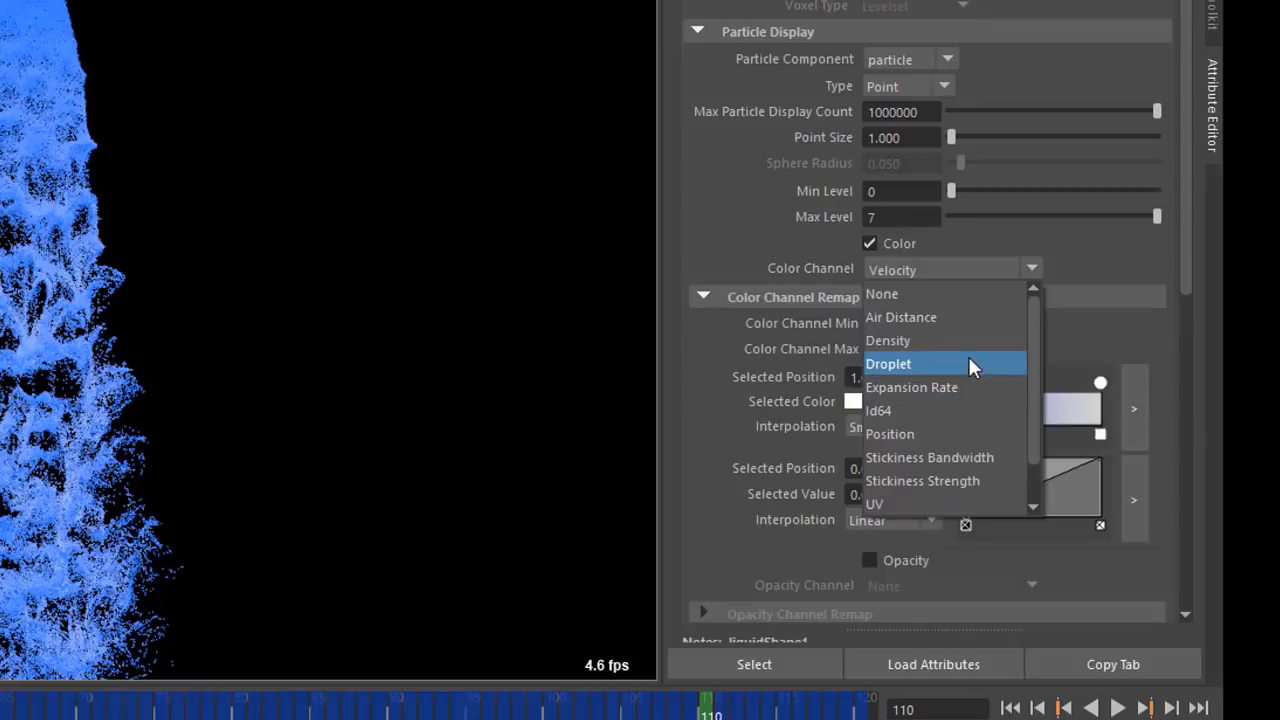
left_click(1074, 261)
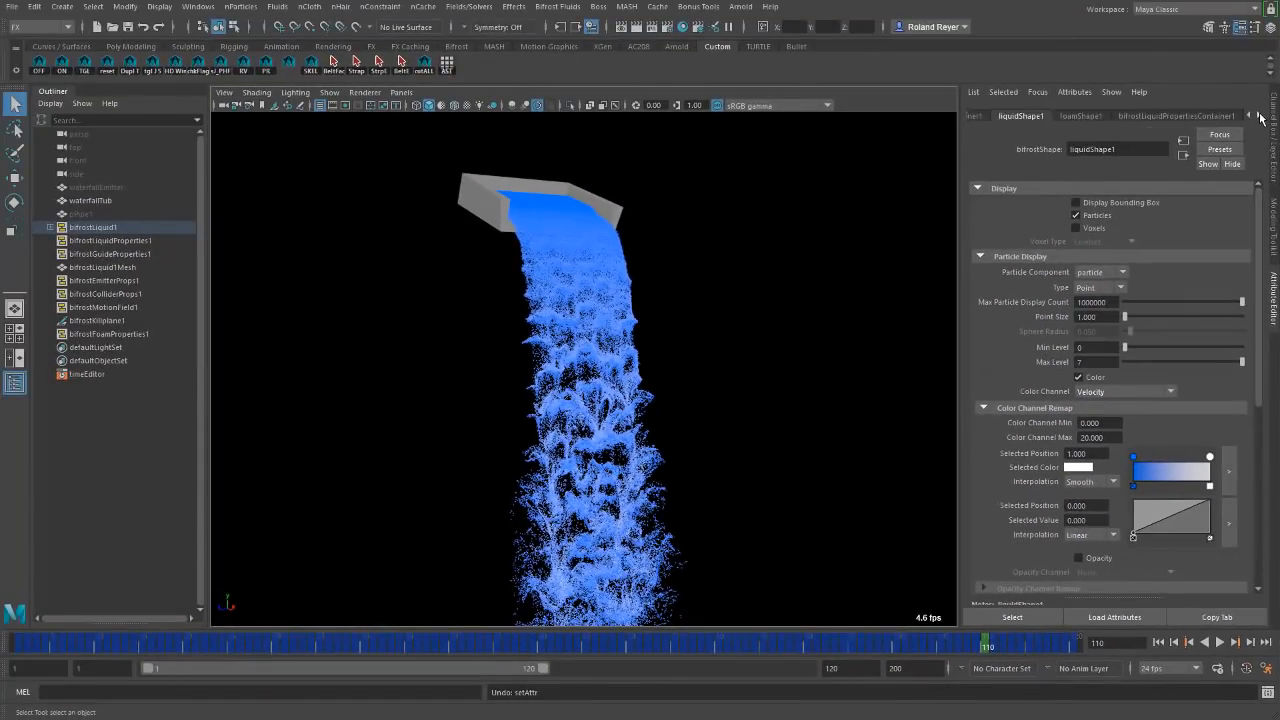
Enable the Curvature and Churn optional channels in bifrostLiquidPropertiesContainer1 and recache the liquid as drag1_B.
left_click(1203, 116)
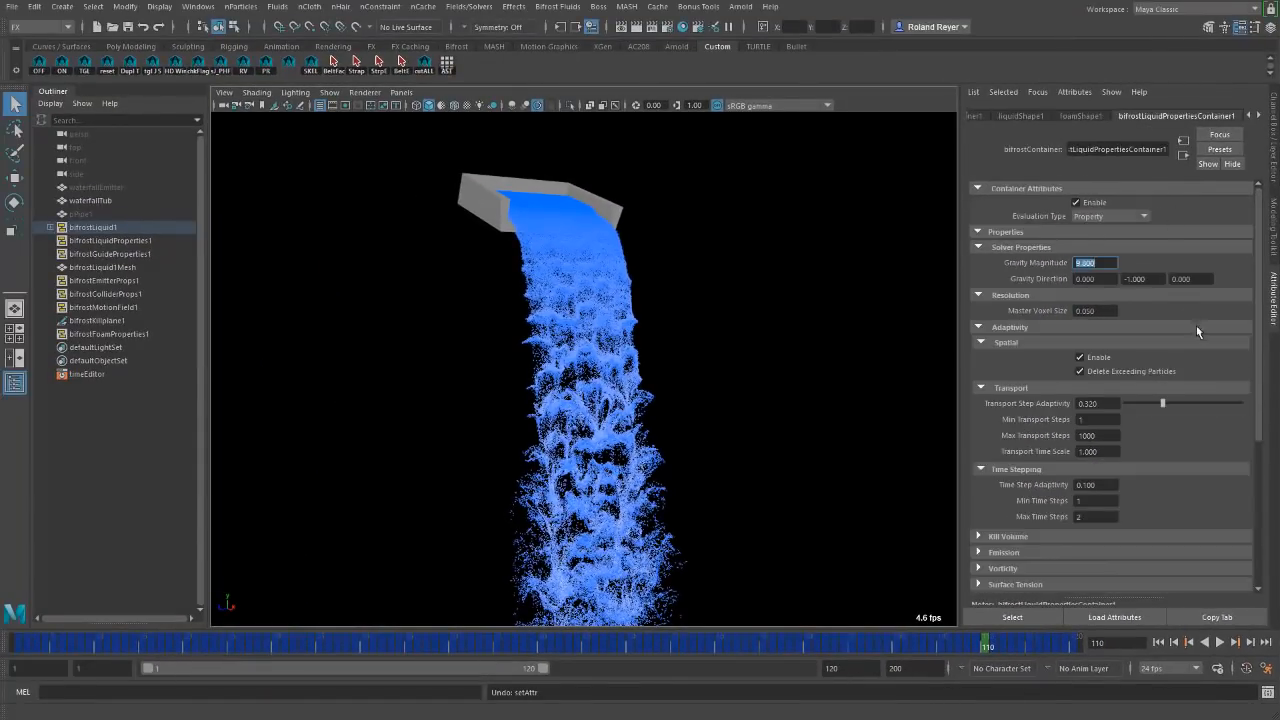
scroll(1162, 429, "down", 5)
left_click(1030, 404)
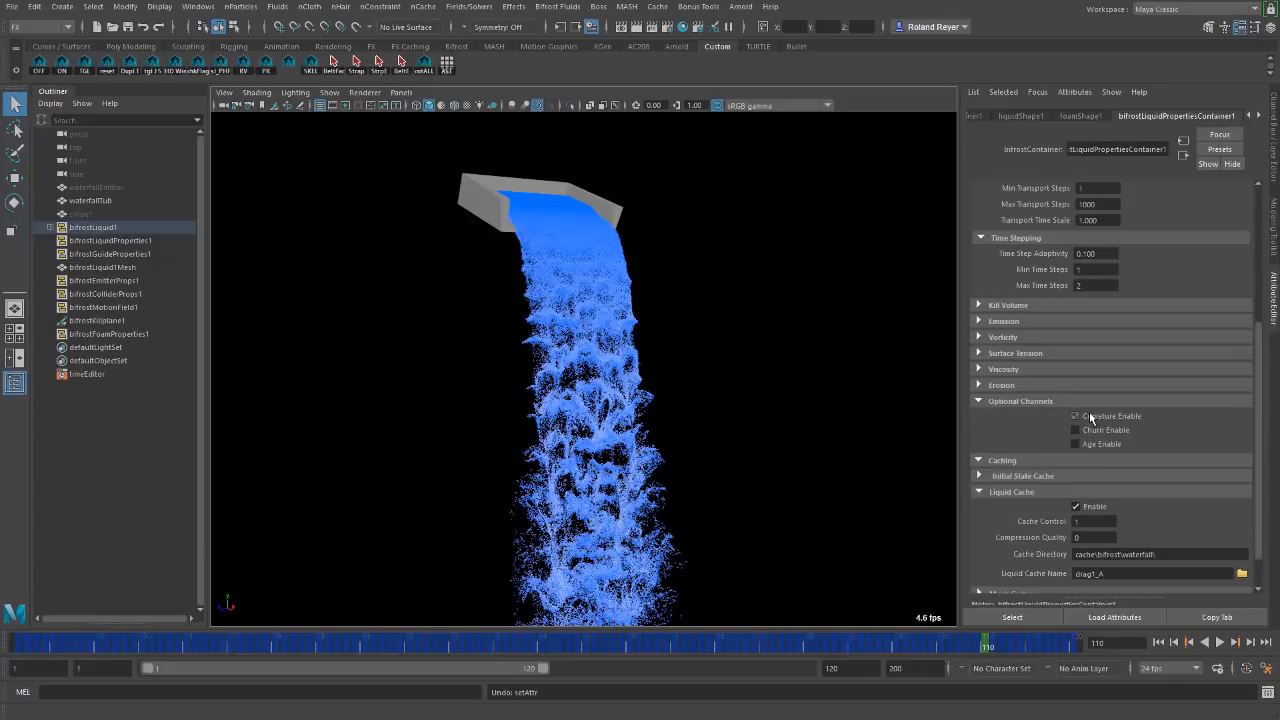
left_click(557, 6)
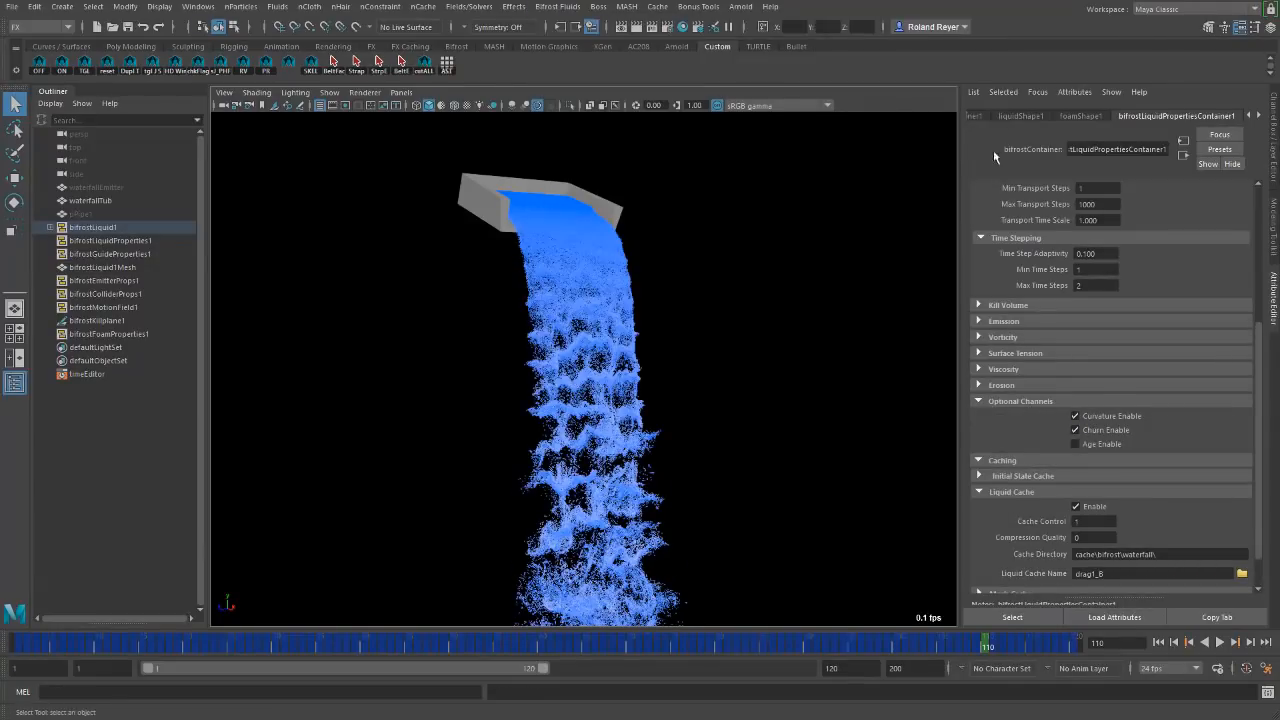
Set liquidShape1's Color Channel to Churn with a Color Channel Max of 1 and adjust the ramp's white marker.
left_click(1021, 116)
left_click(1120, 391)
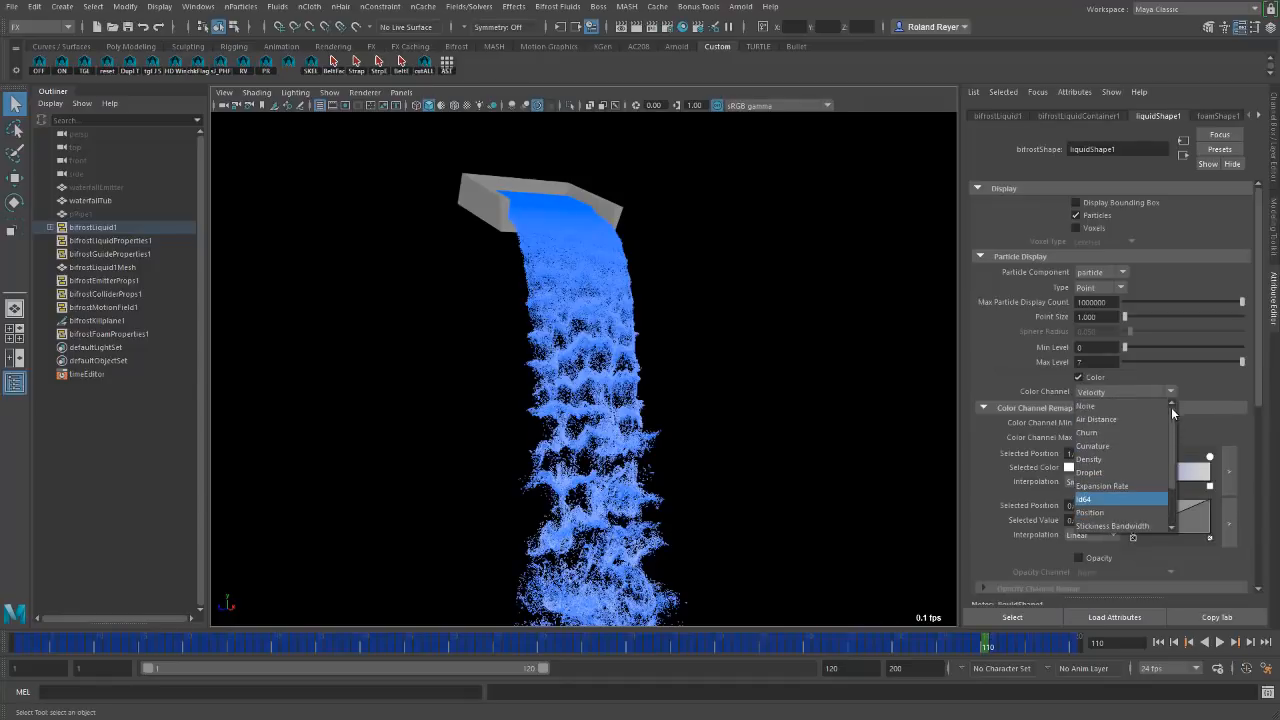
left_click(1142, 432)
left_click_drag(1114, 438, 1048, 438)
type("1")
key("Return")
mouse_move(1211, 459)
left_mouse_down()
mouse_move(1181, 460)
mouse_move(1214, 470)
left_mouse_up()
Switch liquidShape1's Color Channel to Curvature and shift the ramp's blue marker toward the middle.
left_click(1122, 392)
left_click(1127, 448)
left_click_drag(1134, 456, 1176, 467)
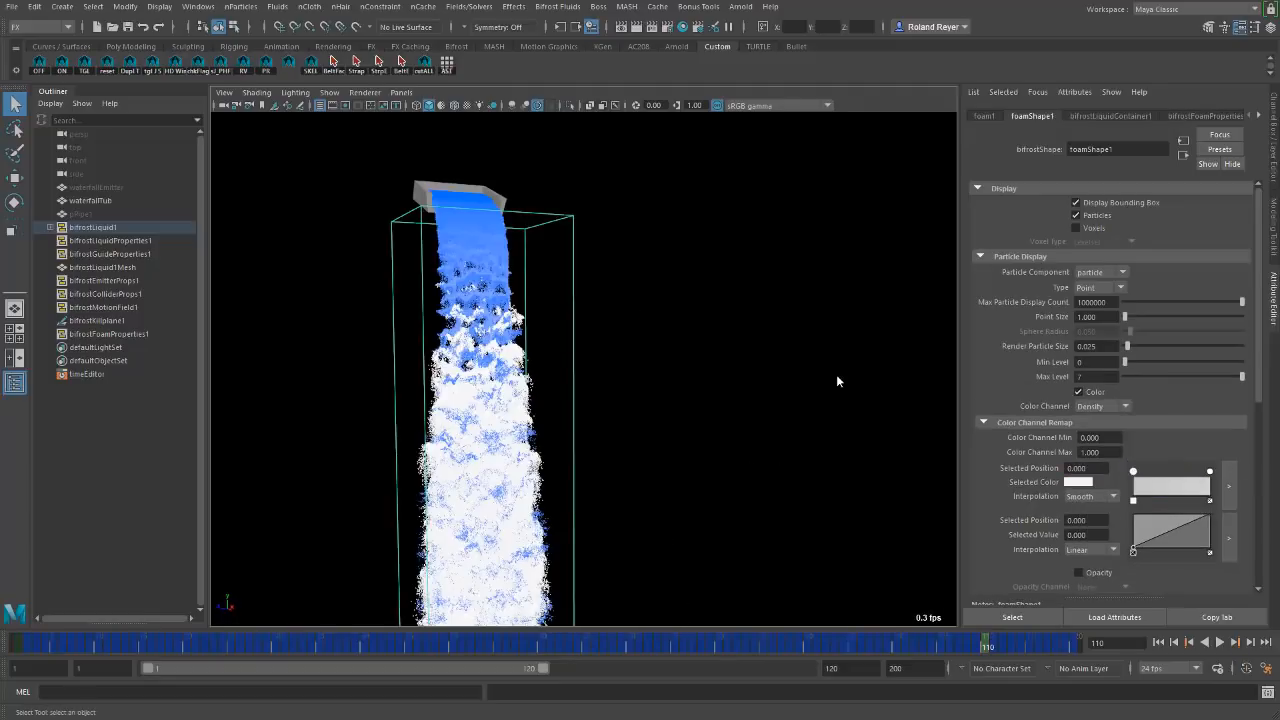
Set the foam's Min Liquid Speed to 0.2, Min Liquid Churn to 0.3 and Min Liquid Curvature to 0.05.
left_click(1208, 116)
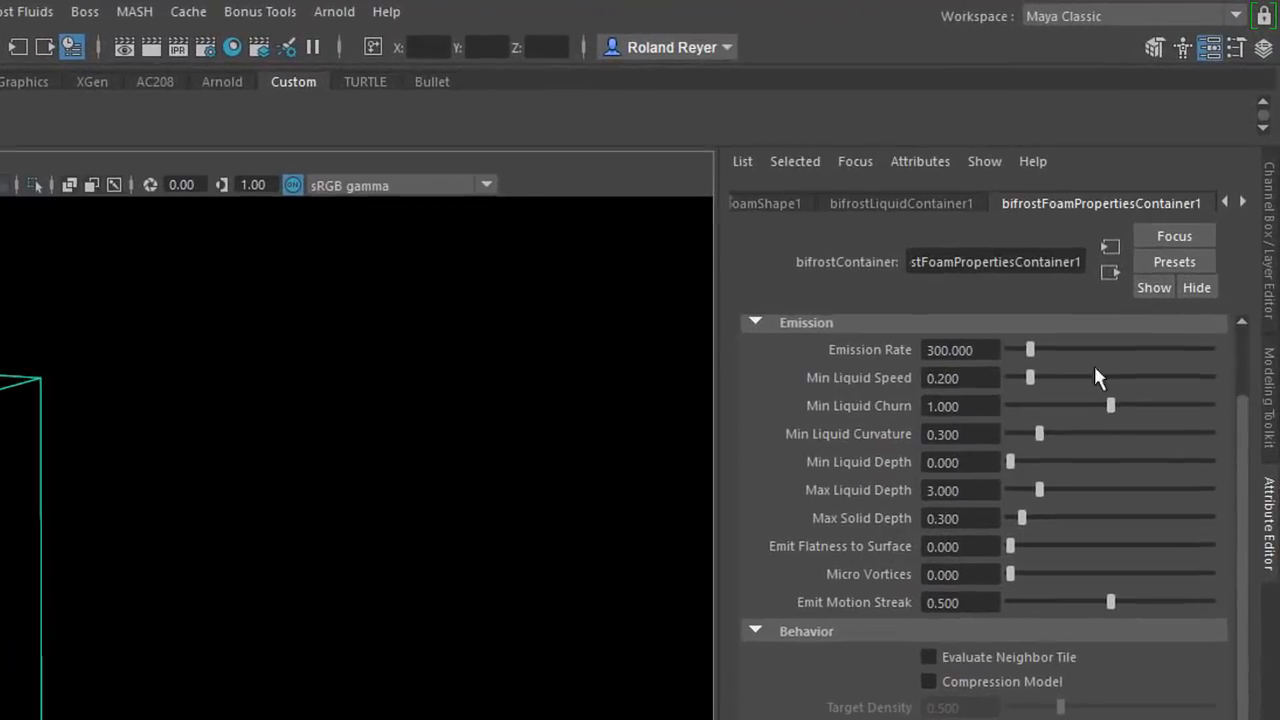
left_click(970, 378)
type("0.2")
key("Tab")
type("0.3")
key("Tab")
type("0.05")
key("Tab")
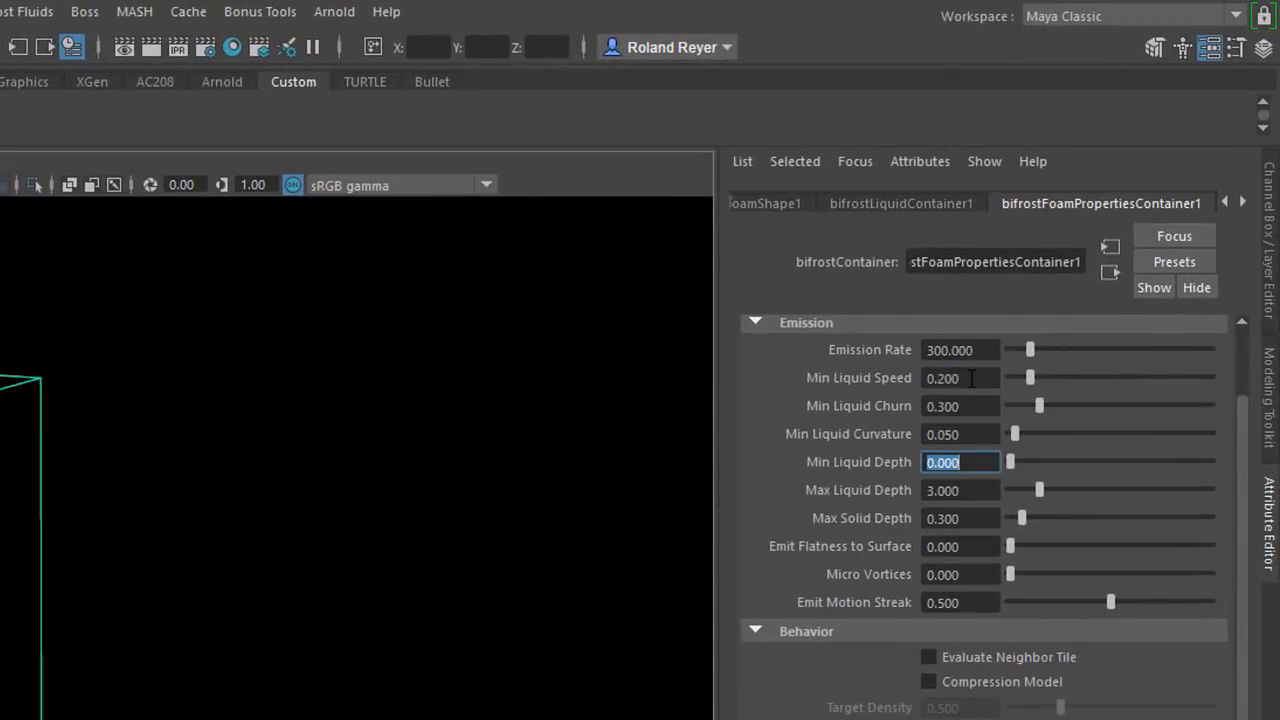
Set the foam's Min Liquid Depth to 0.6.
type("0.6")
key("Return")
key("Tab")
key("Tab")
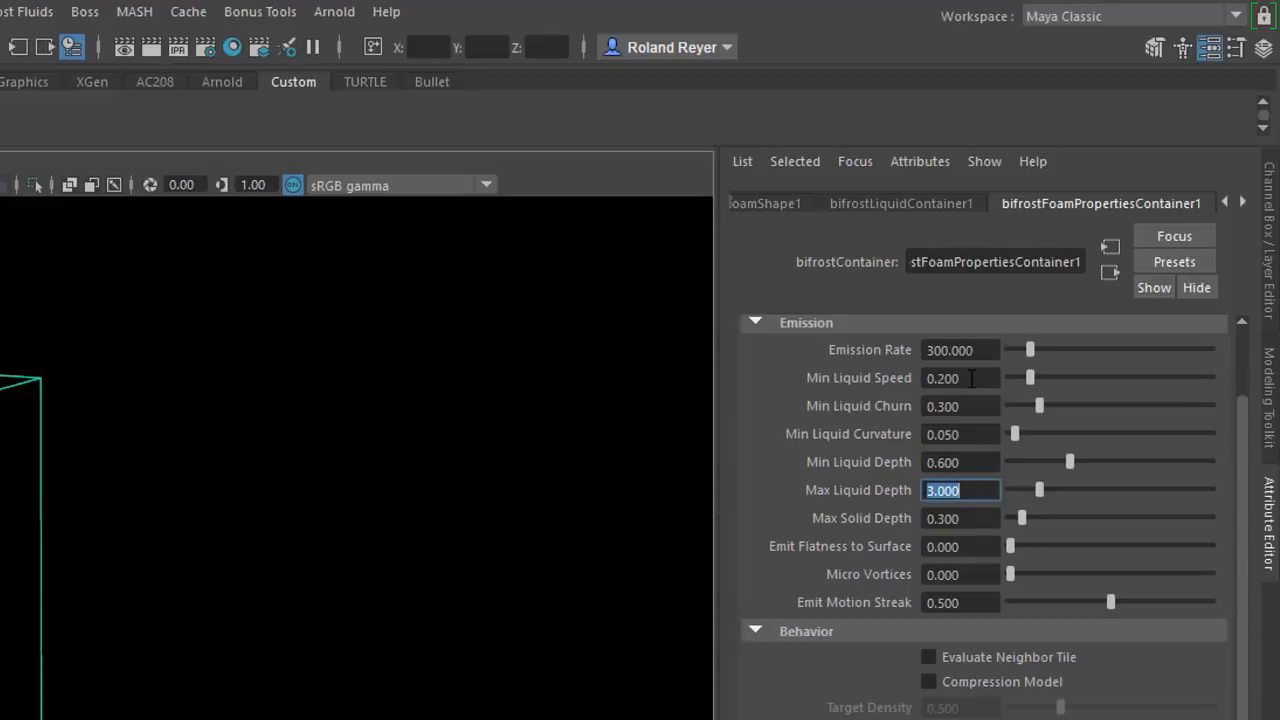
key("Tab")
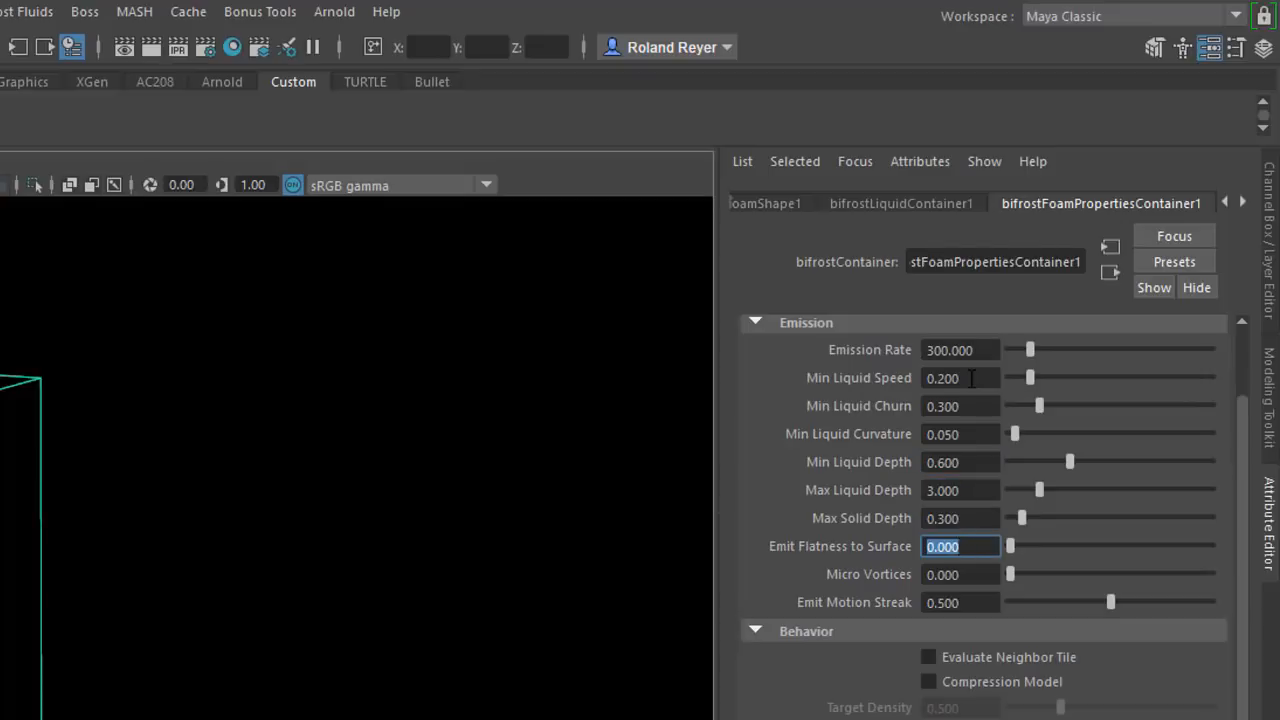
Set the foam's Emit Flatness to Surface to 0.95 and its Emit Motion Streak to 1.
type("0.95")
key("Return")
key("Tab")
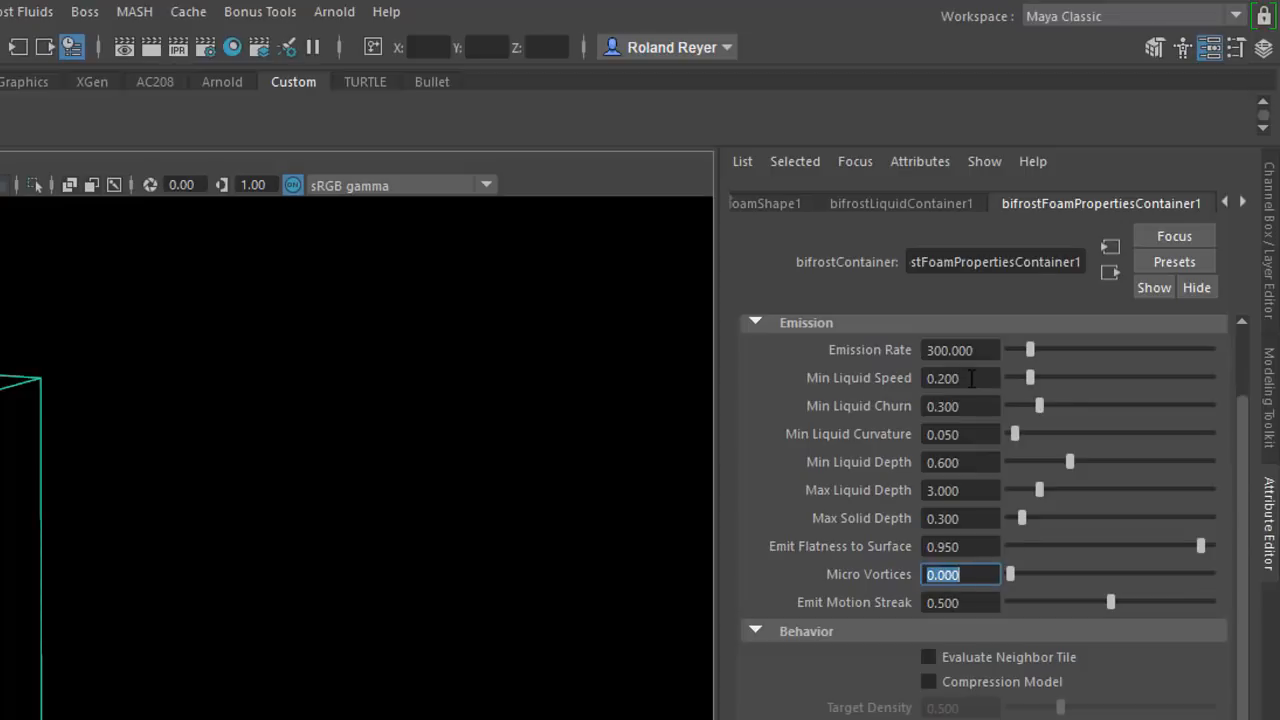
key("Tab")
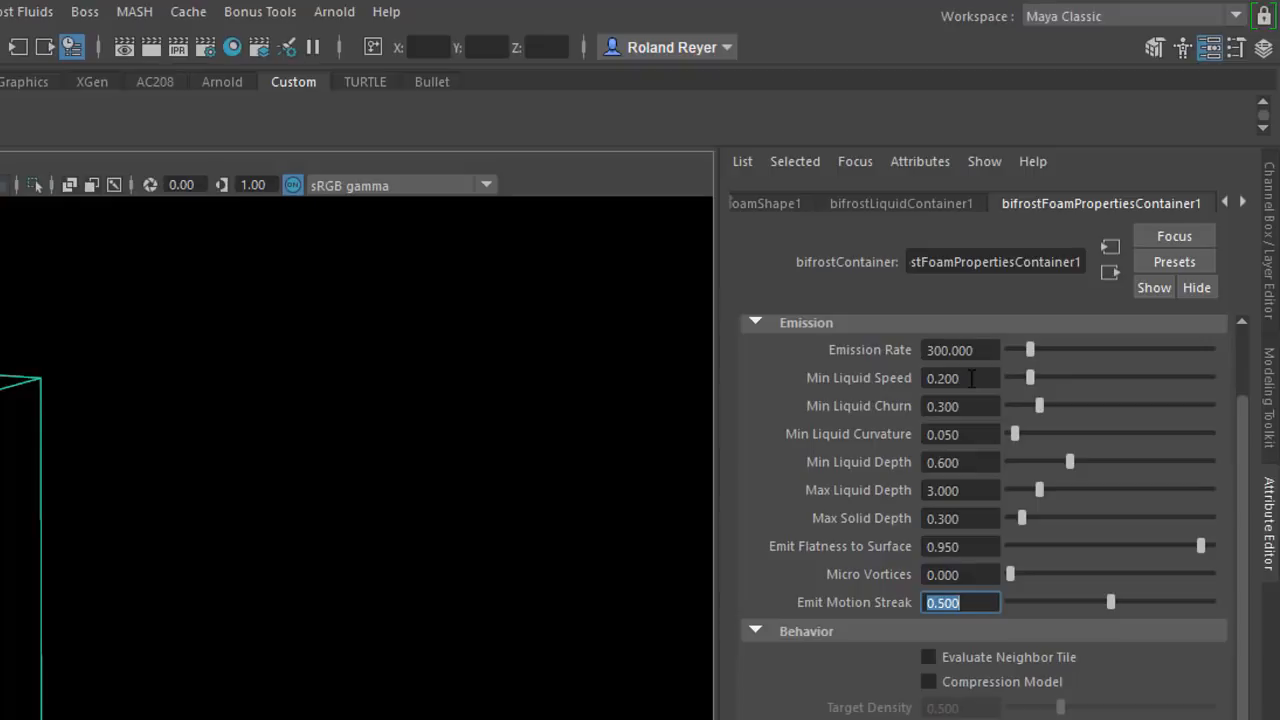
type("1")
key("Return")
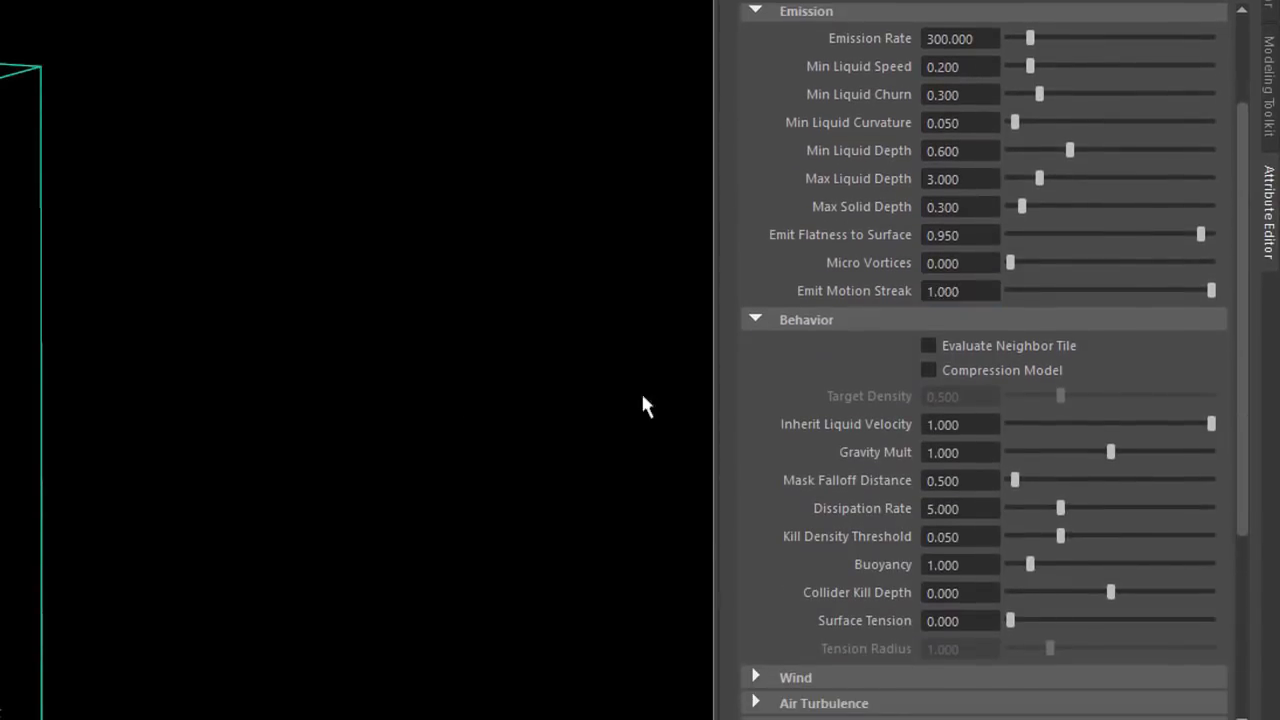
Enable Evaluate Neighbor Tile and the Compression Model in the foam's behavior settings, with a Target Density of 0.3.
left_click_drag(1245, 335, 1266, 503)
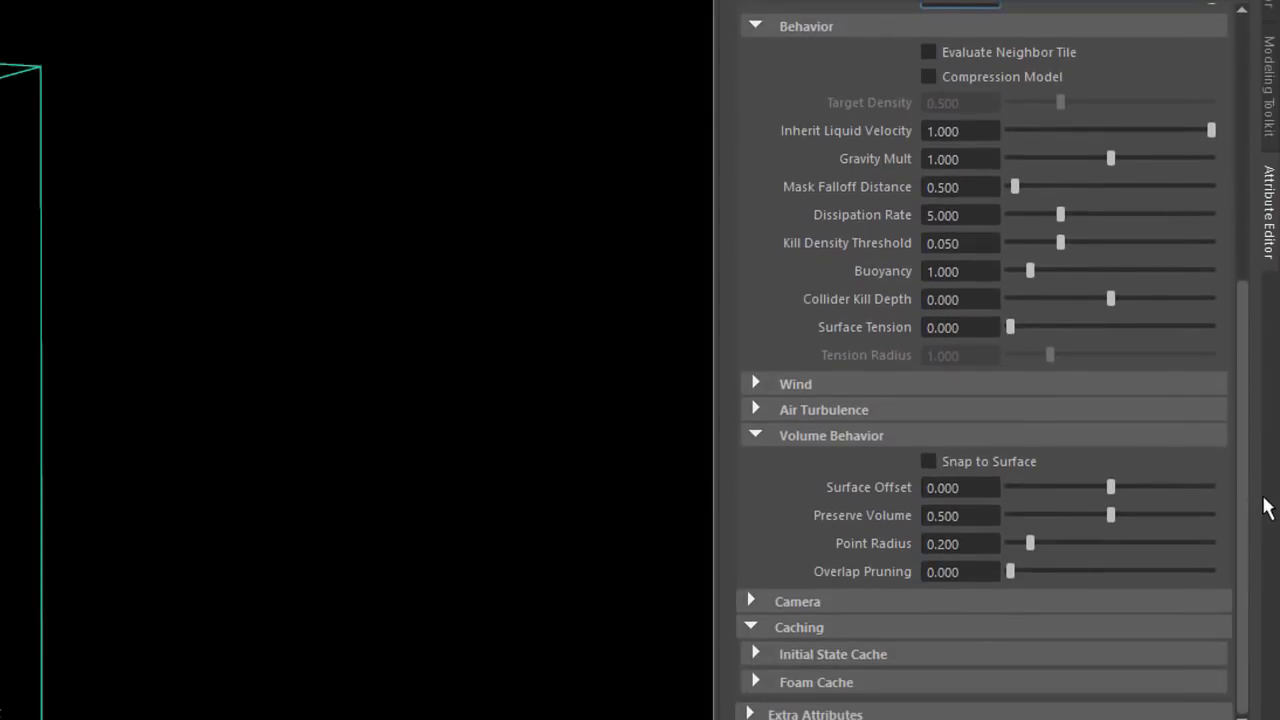
left_click(929, 77)
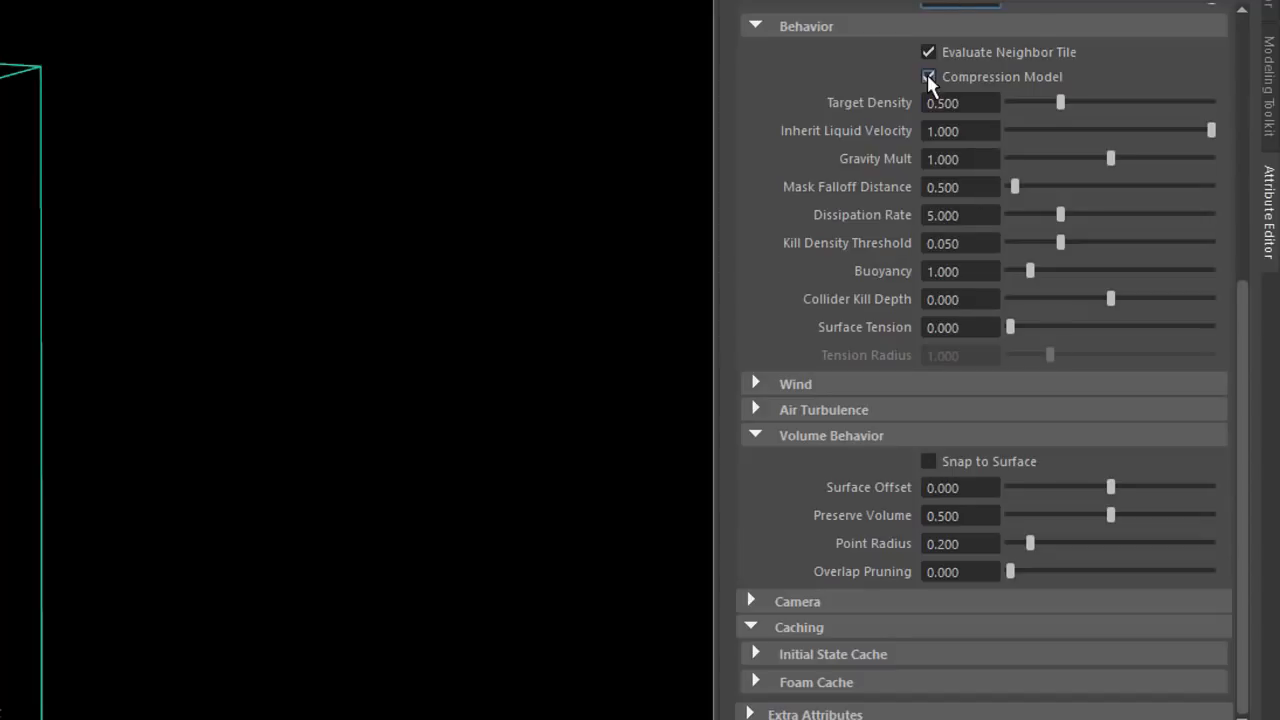
left_click_drag(969, 527, 900, 513)
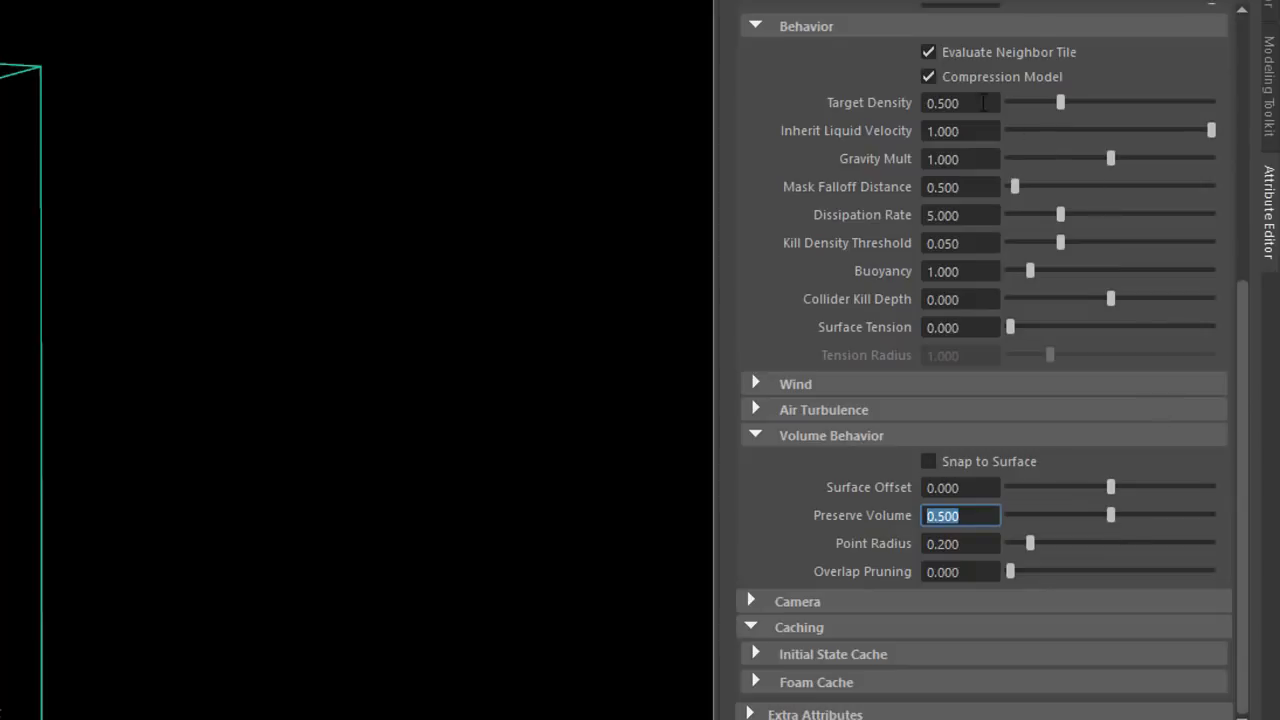
left_click_drag(993, 105, 802, 108)
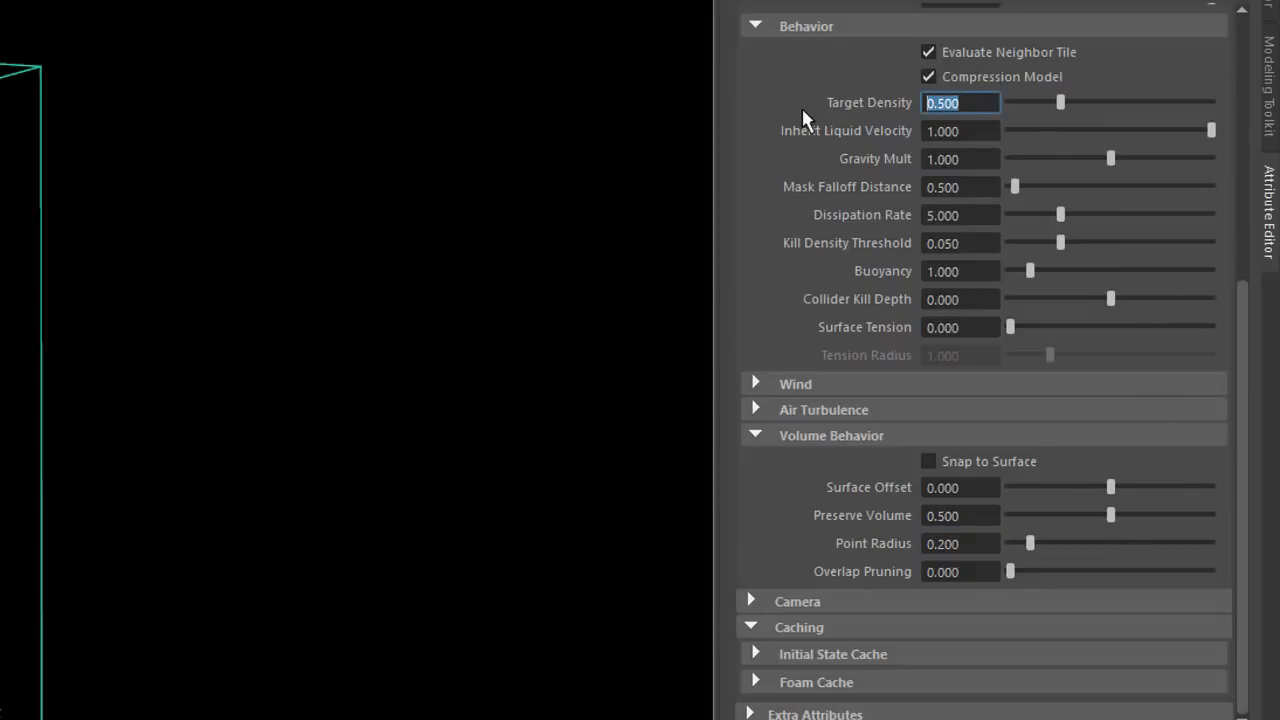
type("0.3")
key("Return")
Set the foam's Point Radius to 0.1, Dissipation Rate to 1 and Buoyancy to 1.7.
left_click_drag(985, 543, 888, 548)
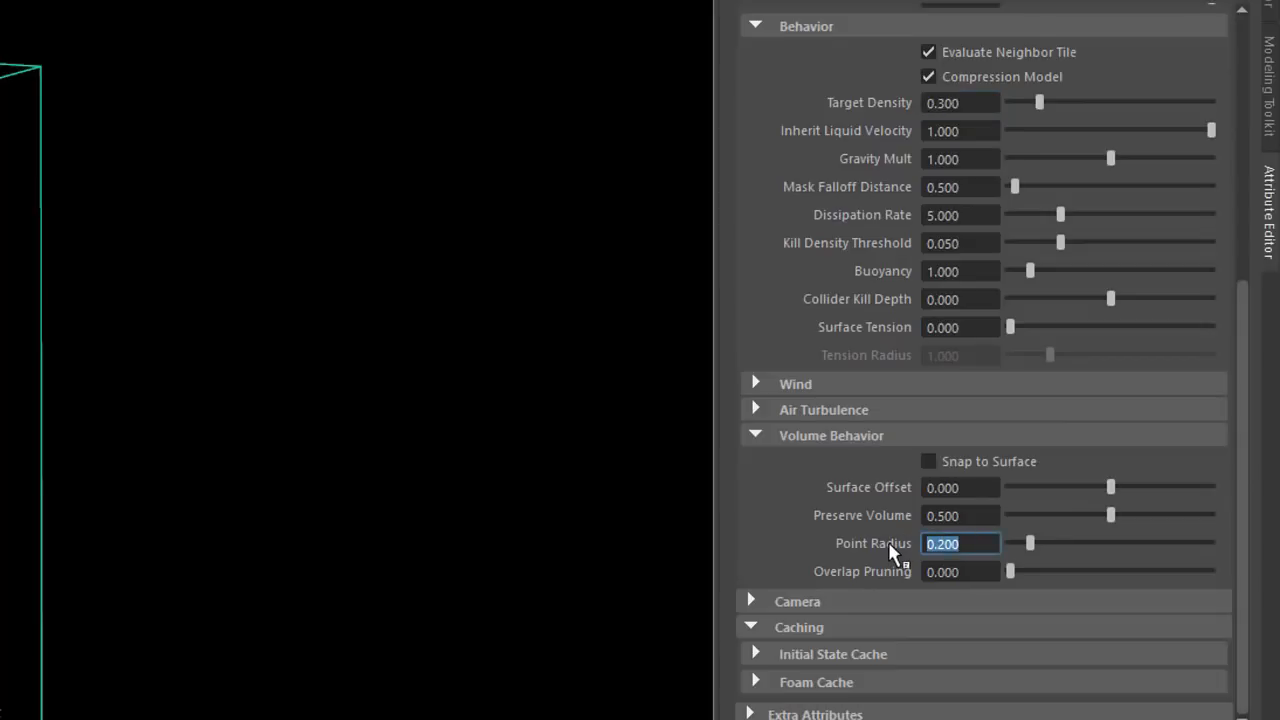
type("0.1")
key("Return")
left_click(988, 218)
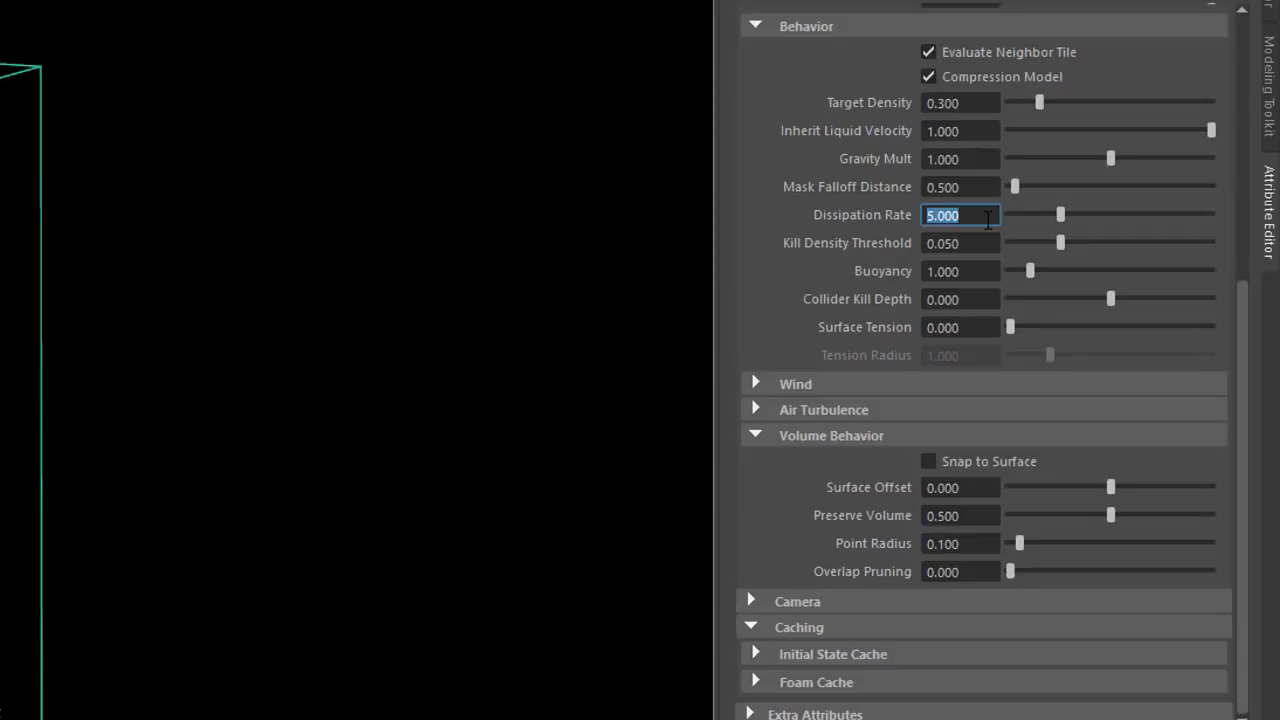
type("1")
key("Return")
left_click(978, 271)
type("1.7")
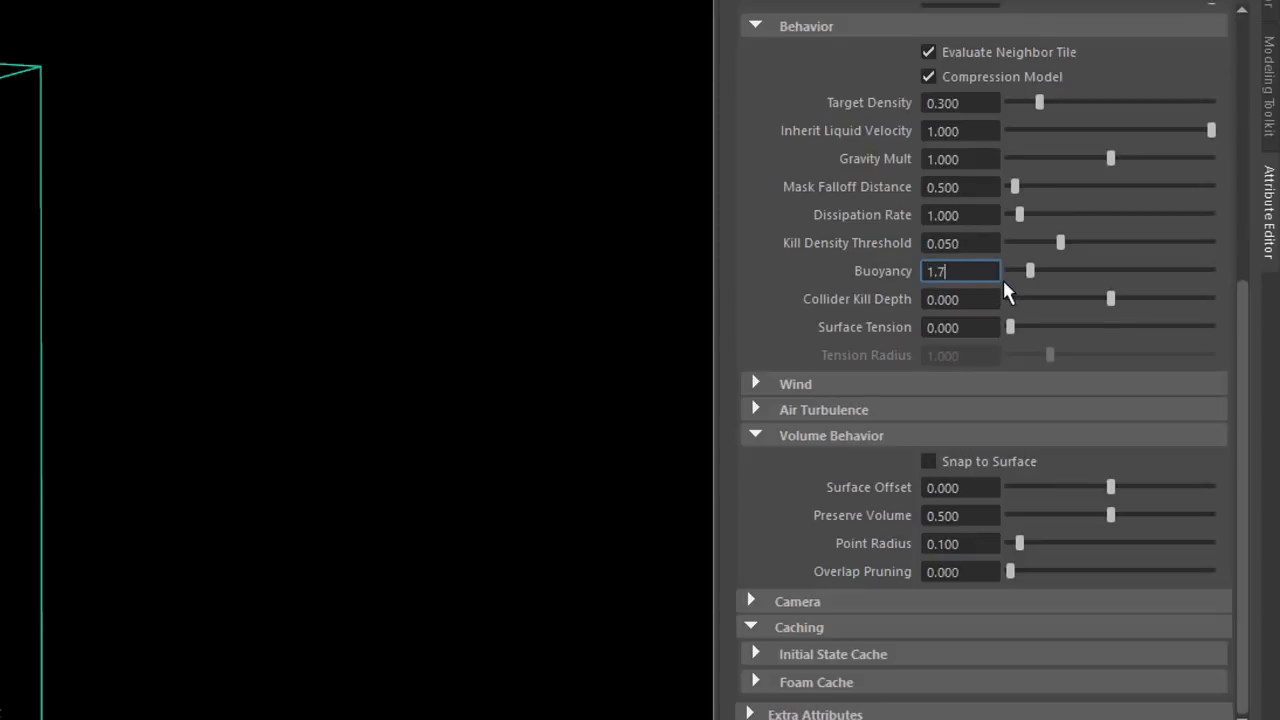
key("Return")
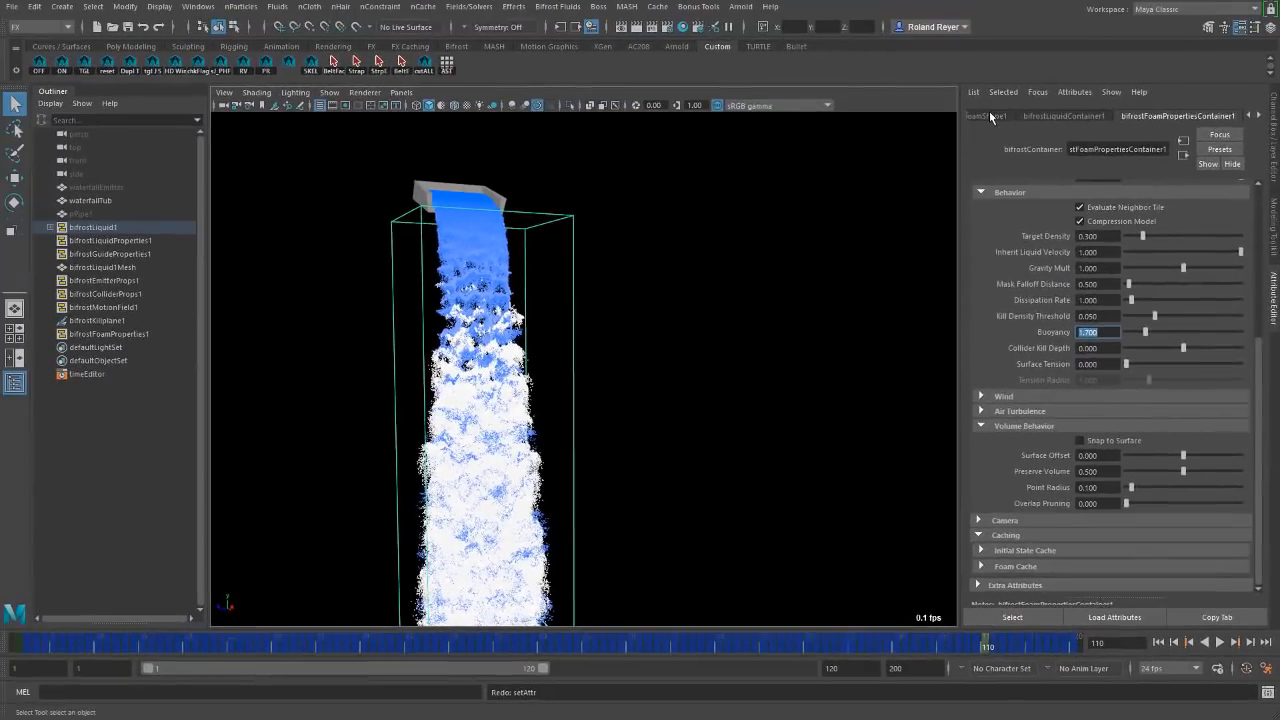
Hide foamShape1's bounding box and undo the changes to its particle opacity and color ramp.
left_click(990, 113)
left_click(1077, 203)
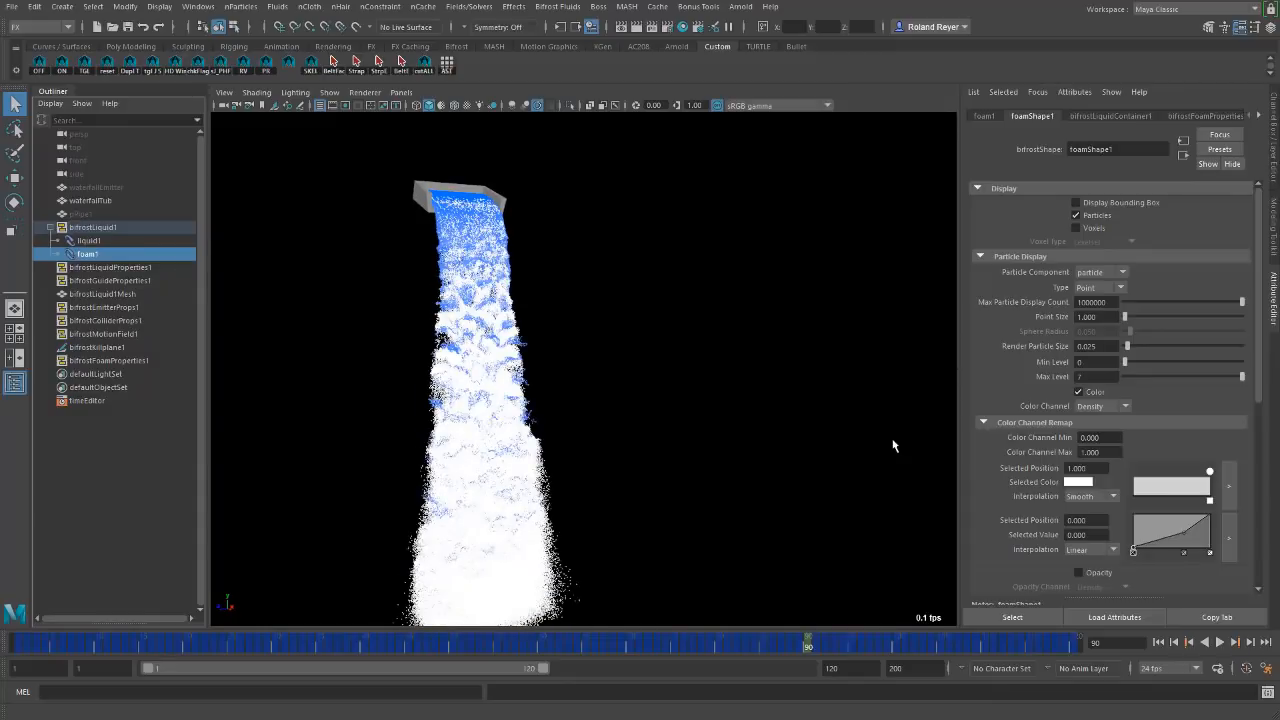
key("ctrl+z")
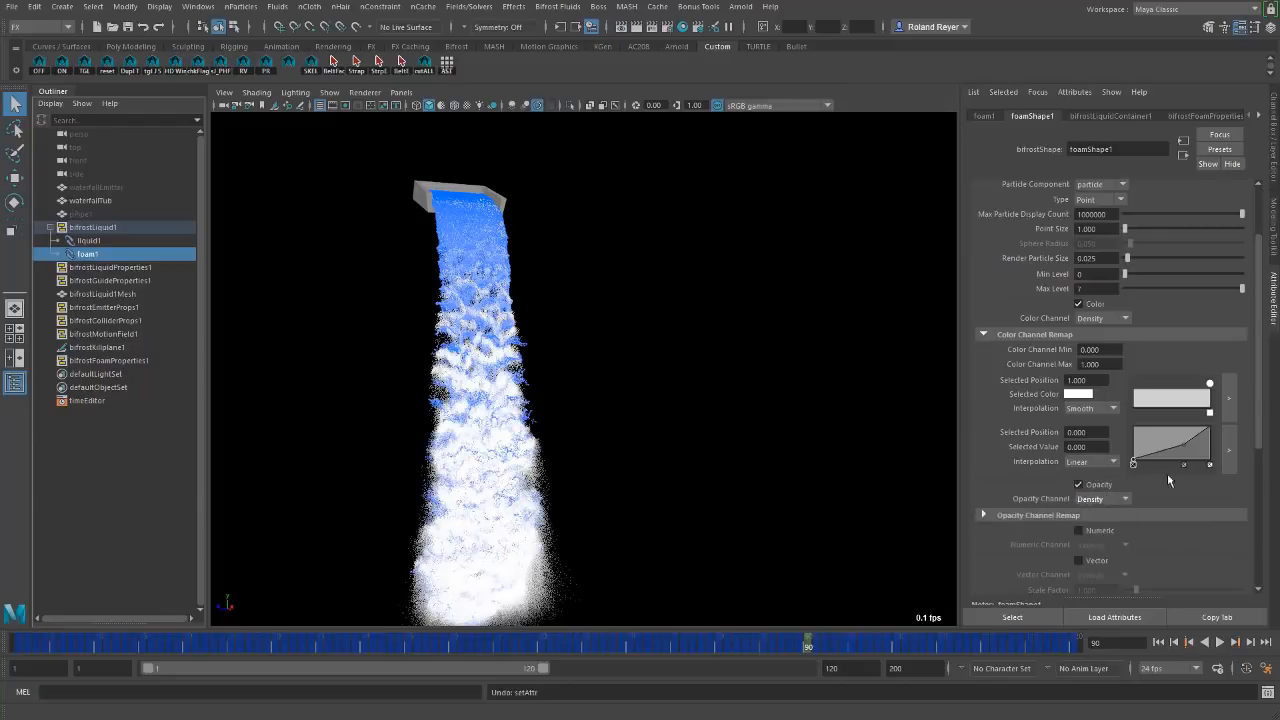
key("ctrl+z")
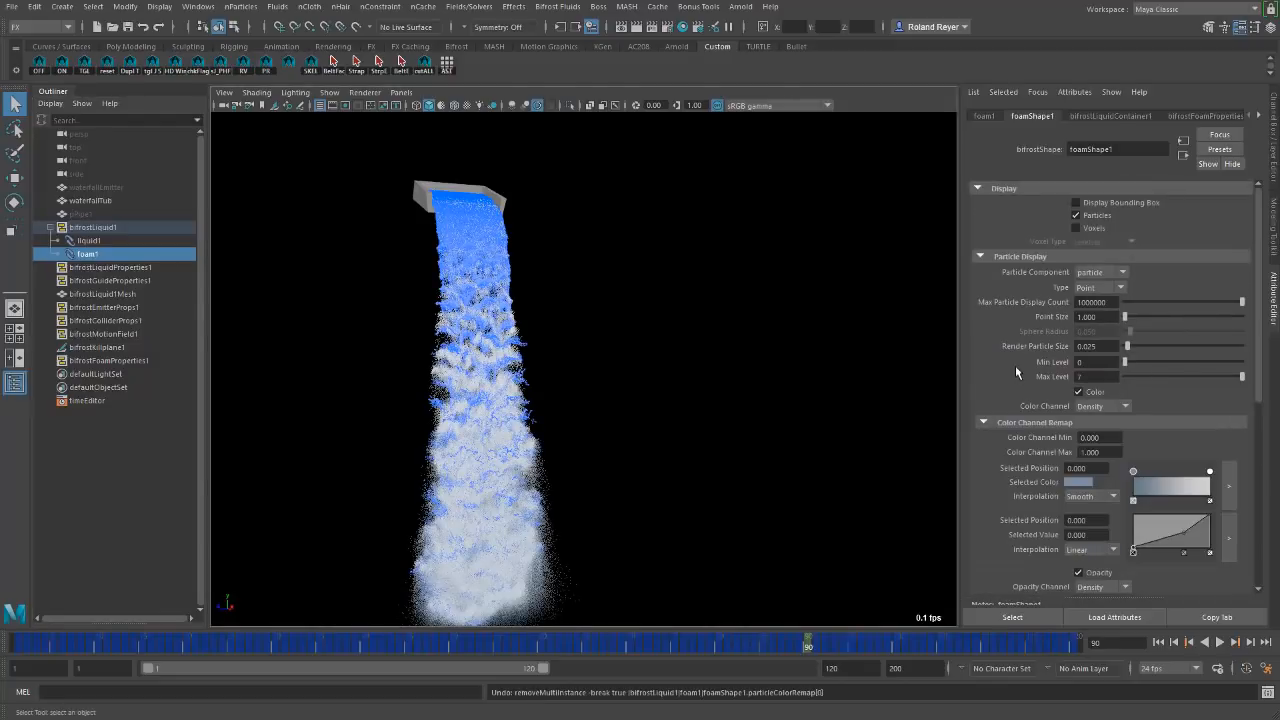
Undo liquidShape1's particle display changes back to the Vorticity color channel with a Color Channel Max of 48.
left_click(145, 241)
left_click(1170, 572)
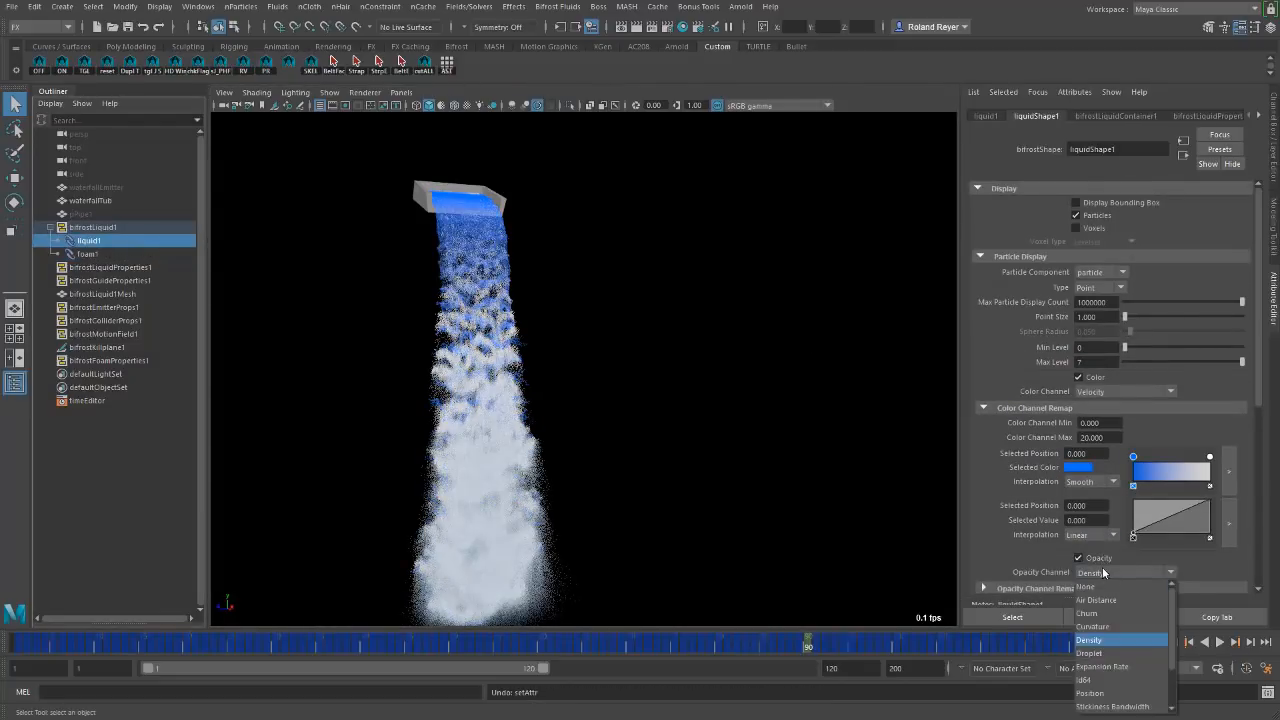
key("Escape")
key("ctrl+z")
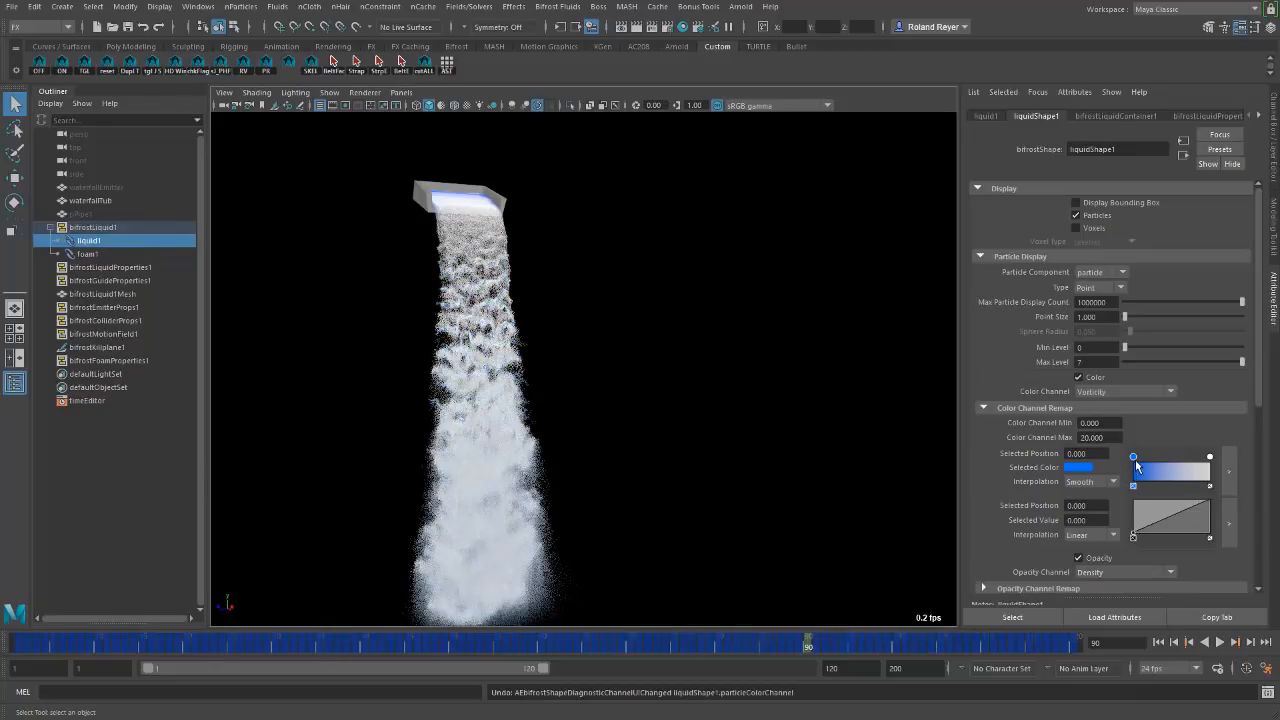
key("ctrl+z")
key("ctrl+z")
key("ctrl+z")
key("ctrl+z")
key("ctrl+z")
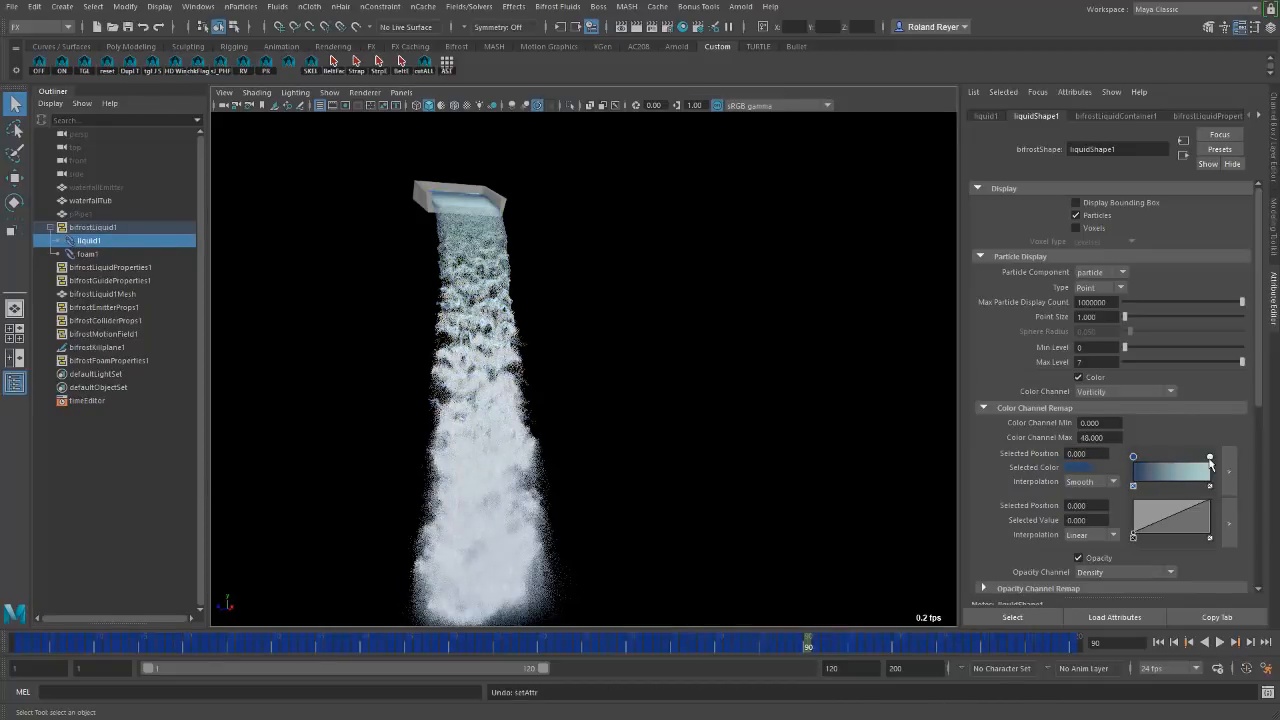
left_click_drag(712, 468, 638, 496, "alt")
key("ctrl+z")
Add a second Bifrost motion field with foam1 selected, enabling Drag and Turbulence and disabling Scale Affects Speed.
left_click(98, 253)
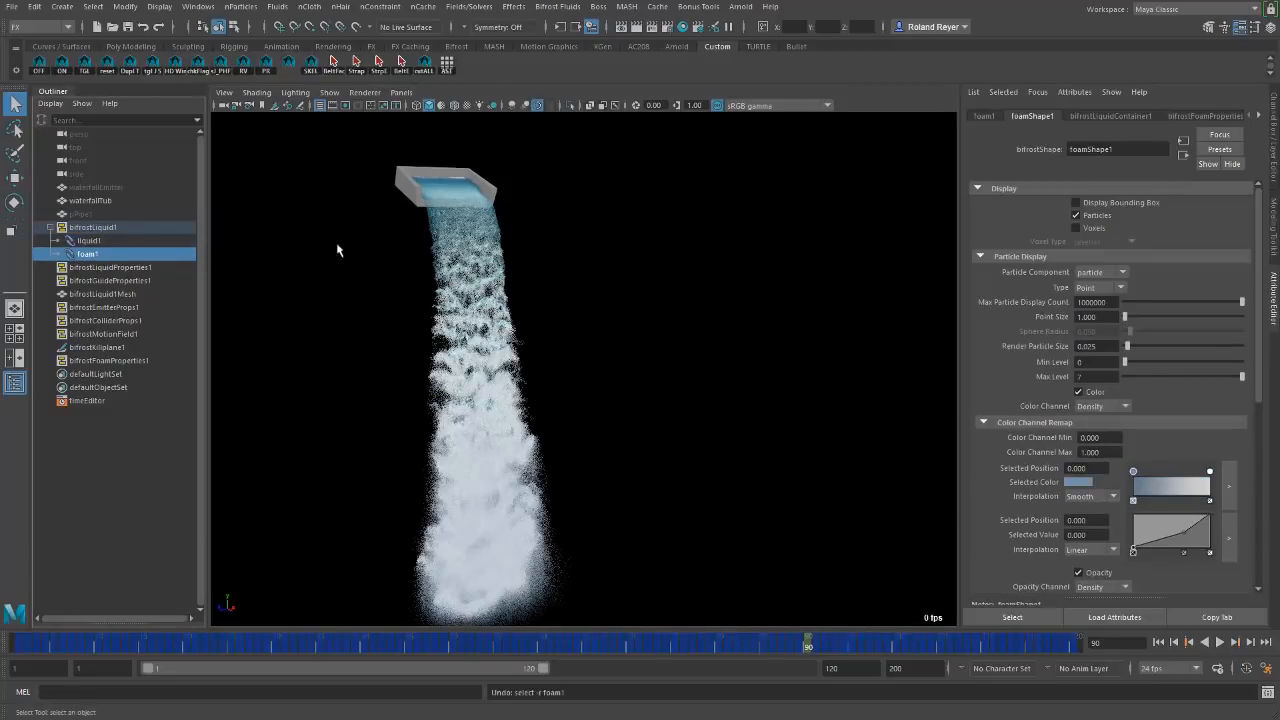
left_click(558, 6)
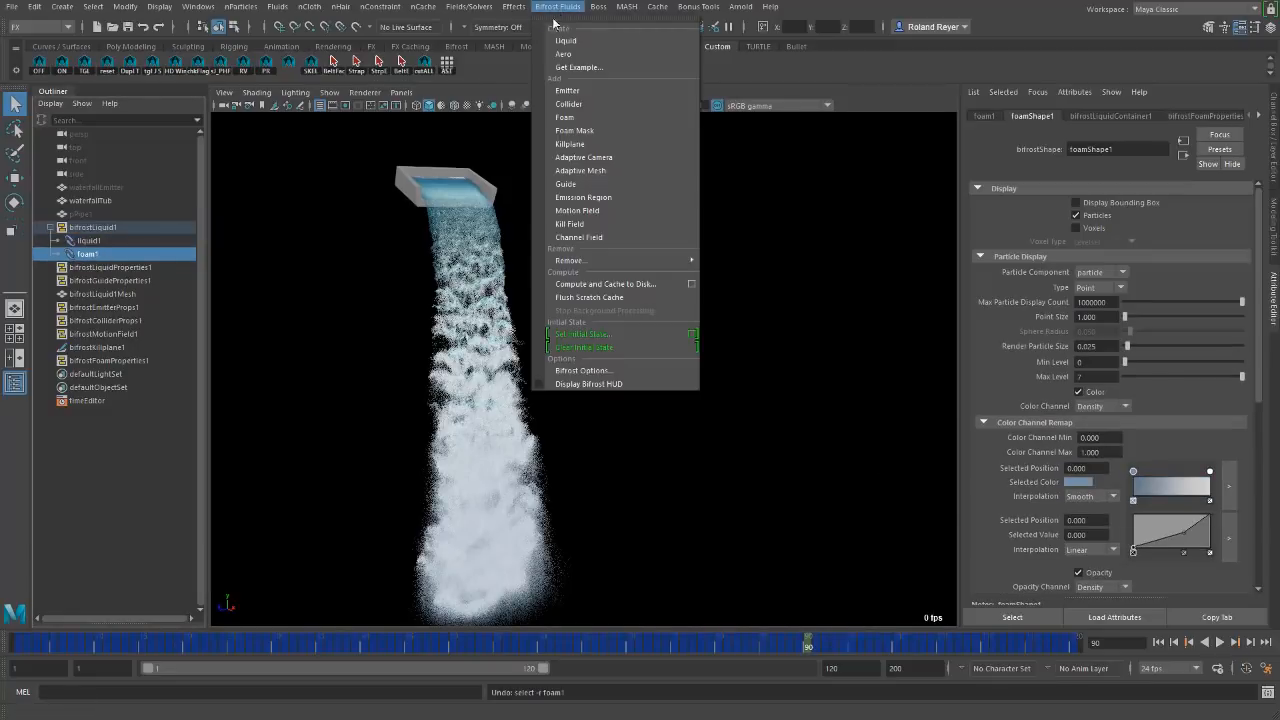
left_click(580, 211)
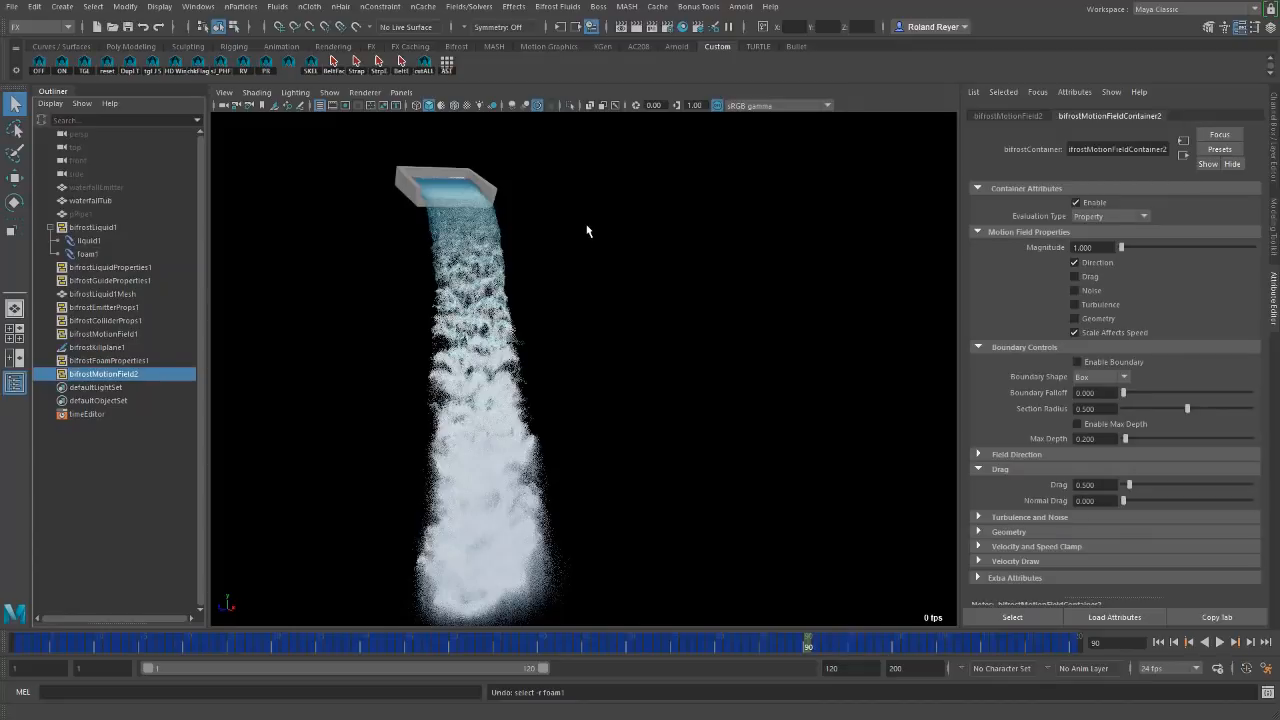
left_click(1075, 276)
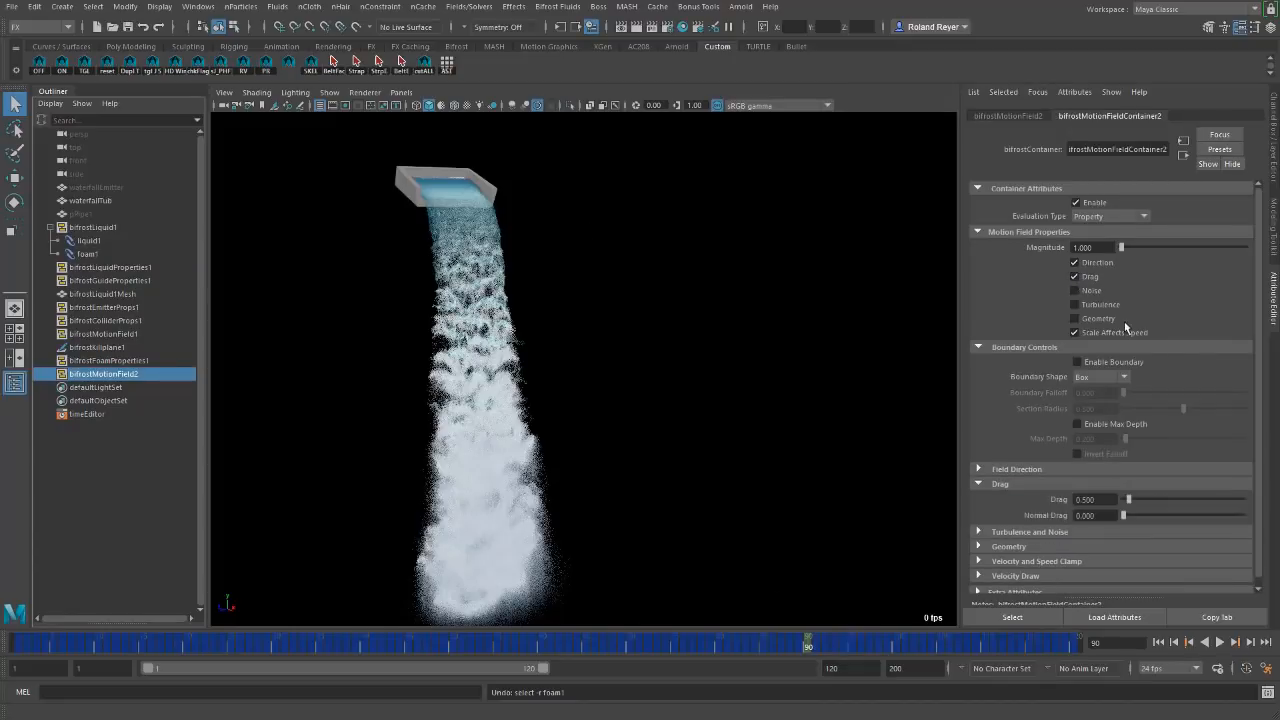
left_click(1075, 305)
left_click(1076, 333)
left_click(980, 347)
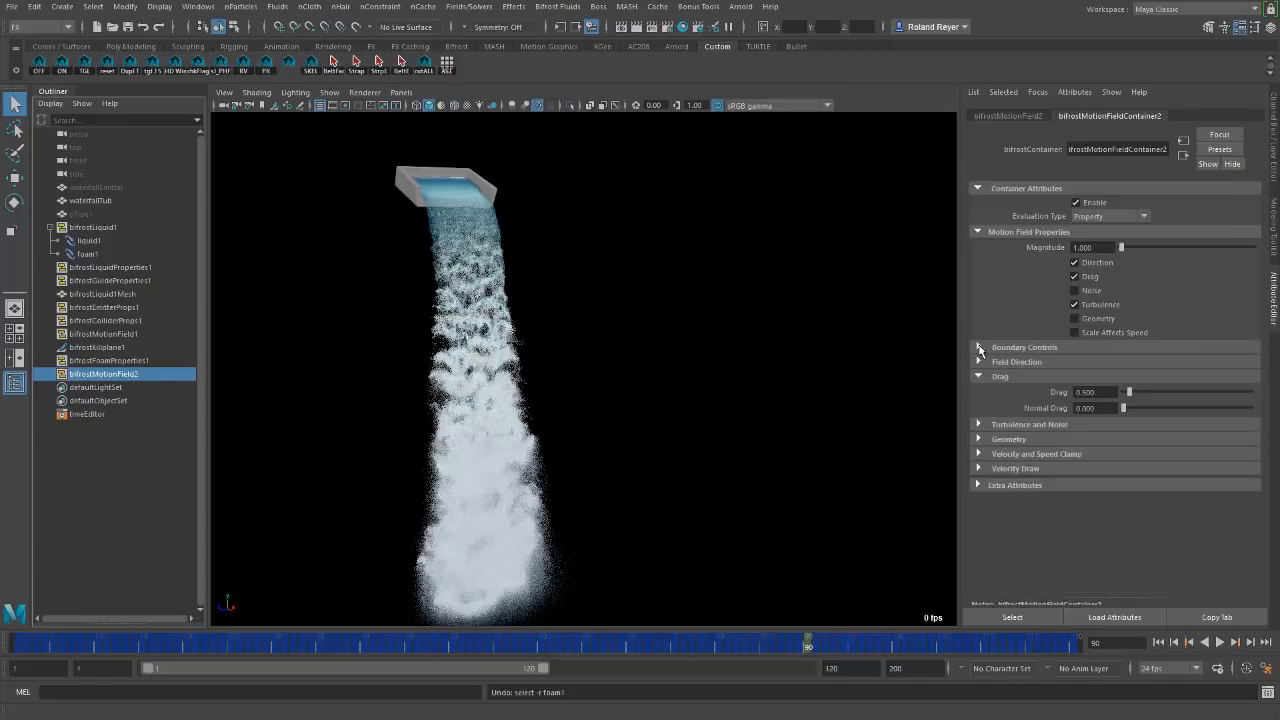
Set the new motion field's Direction to 0.13, 1, -1 and its Direction Magnitude to 4.
left_click(978, 362)
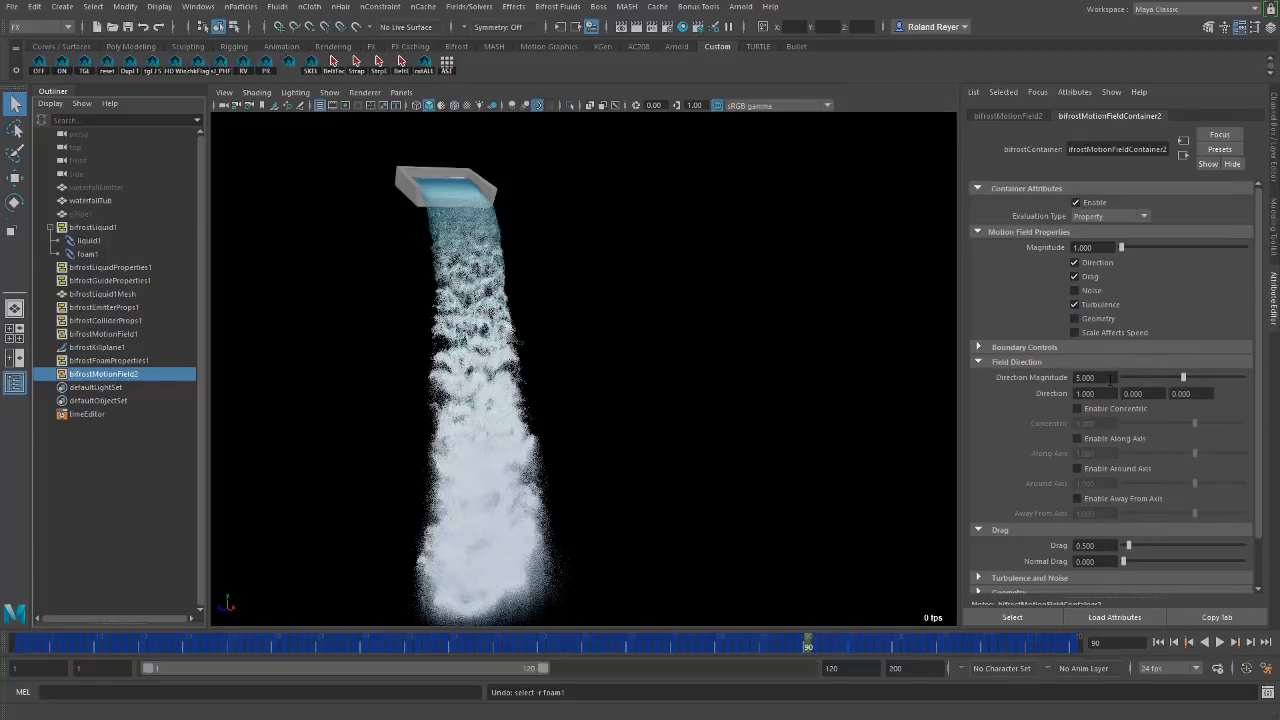
double_click(1085, 393)
type("0.13")
key("Tab")
type("1")
key("Tab")
type("-1")
key("Return")
double_click(1098, 378)
type("4")
key("Return")
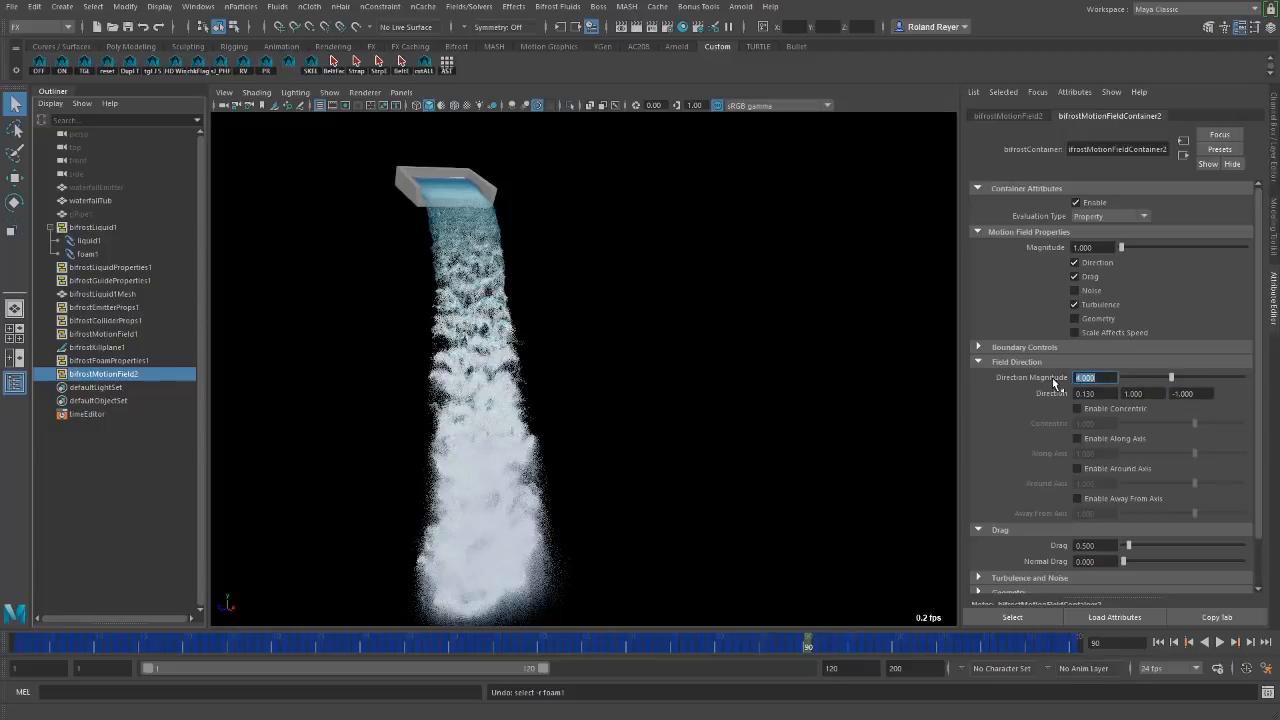
Set the new motion field's Drag to 2.
scroll(1095, 488, "down", 3)
double_click(1084, 492)
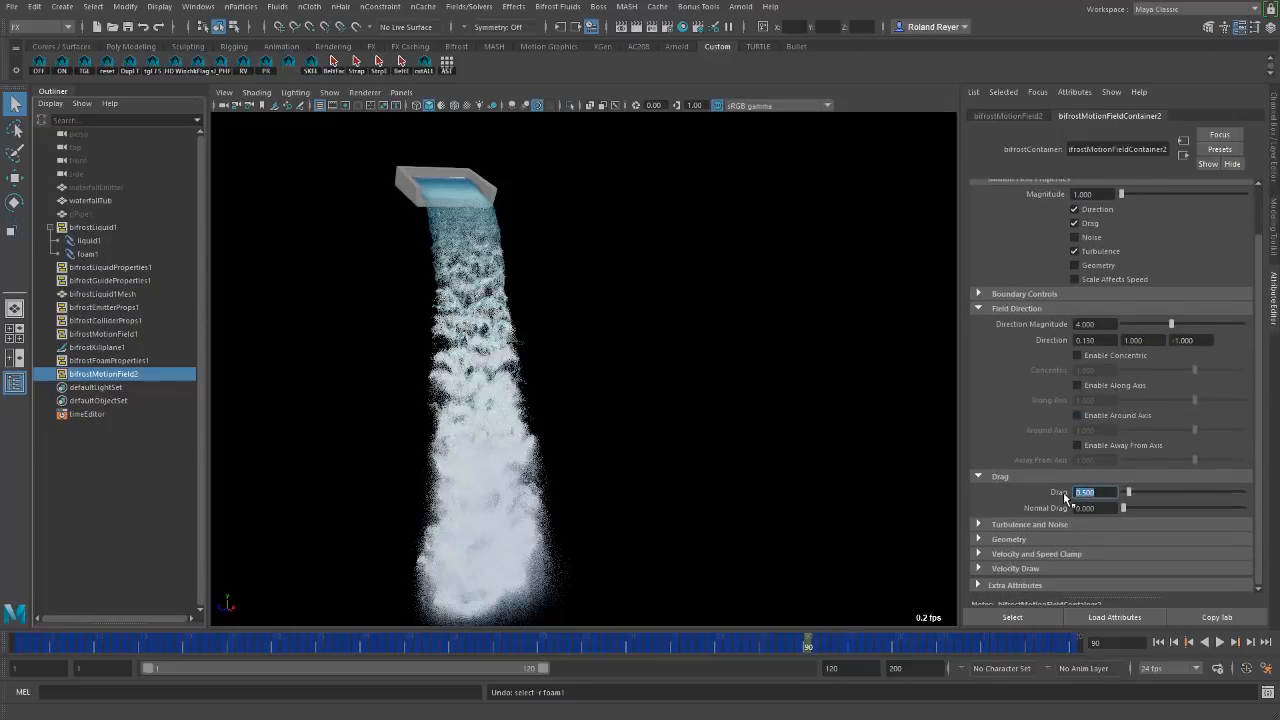
type("2")
key("Return")
Set the motion field's Turbulence Magnitude and Turbulence Frequency to 12 and its Turbulence Type to CurlFractal.
left_click(1102, 523)
scroll(1102, 523, "down", 2)
left_click(1022, 460)
type("12")
key("Return")
left_click(1034, 476)
type("12")
key("Return")
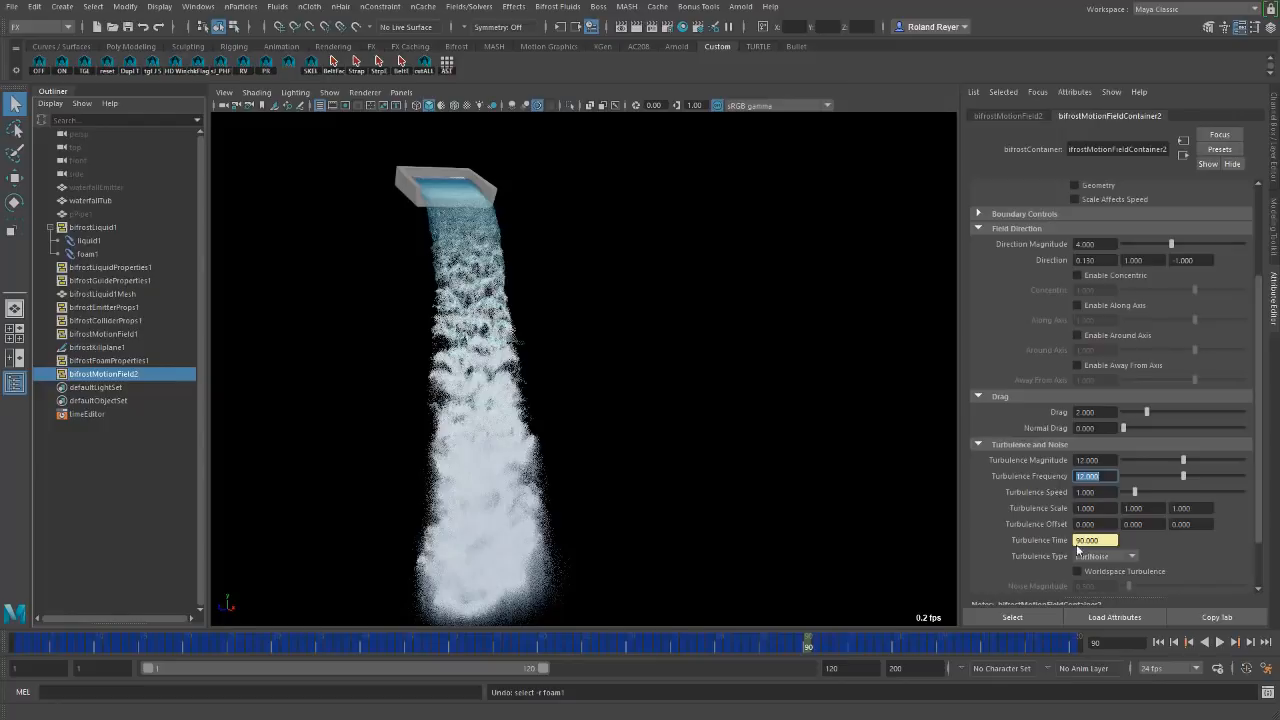
left_click(1106, 557)
left_click(1097, 584)
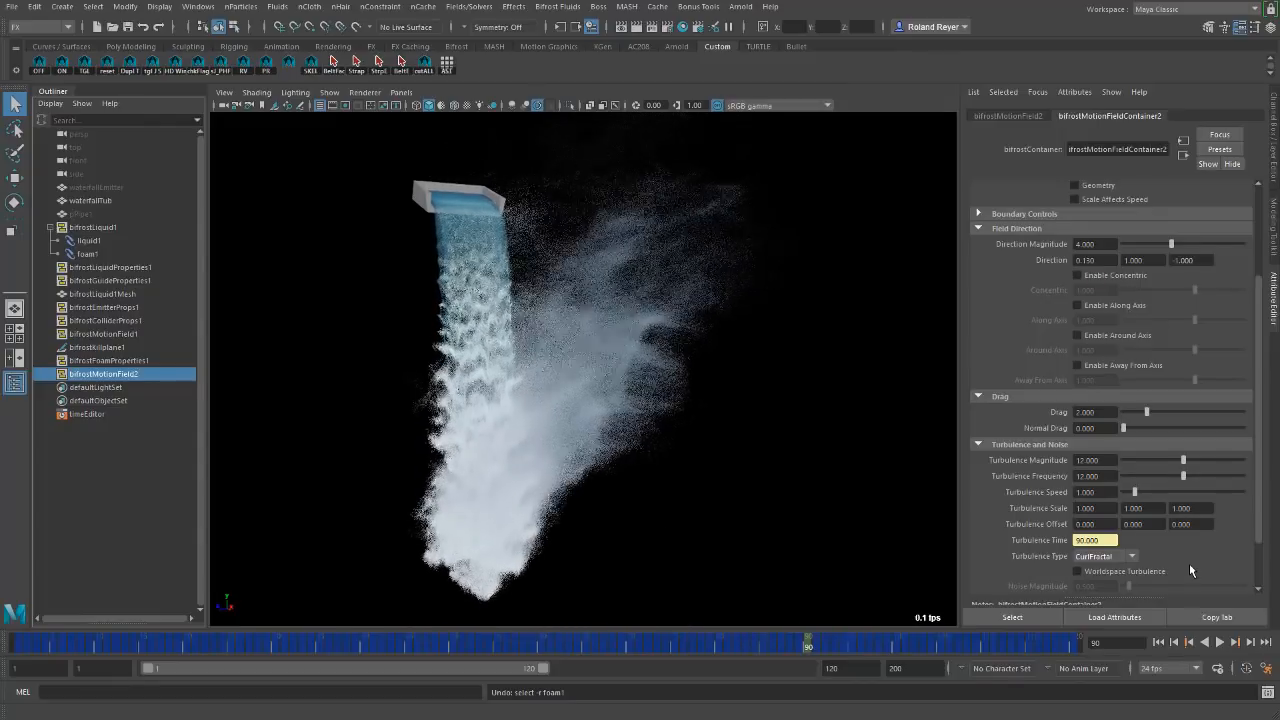
left_click_drag(507, 498, 557, 411, "alt")
middle_click_drag(557, 411, 576, 436, "alt")
right_click_drag(540, 455, 728, 486, "alt")
left_click_drag(728, 486, 403, 467, "alt")
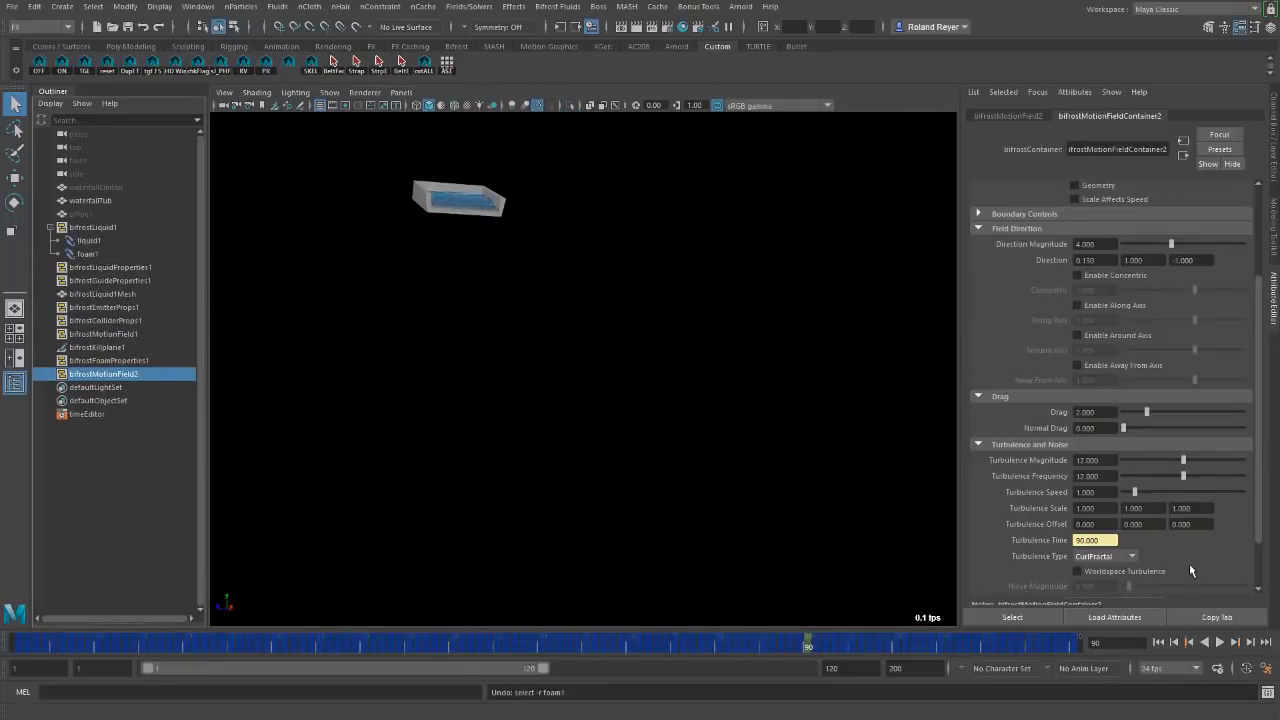
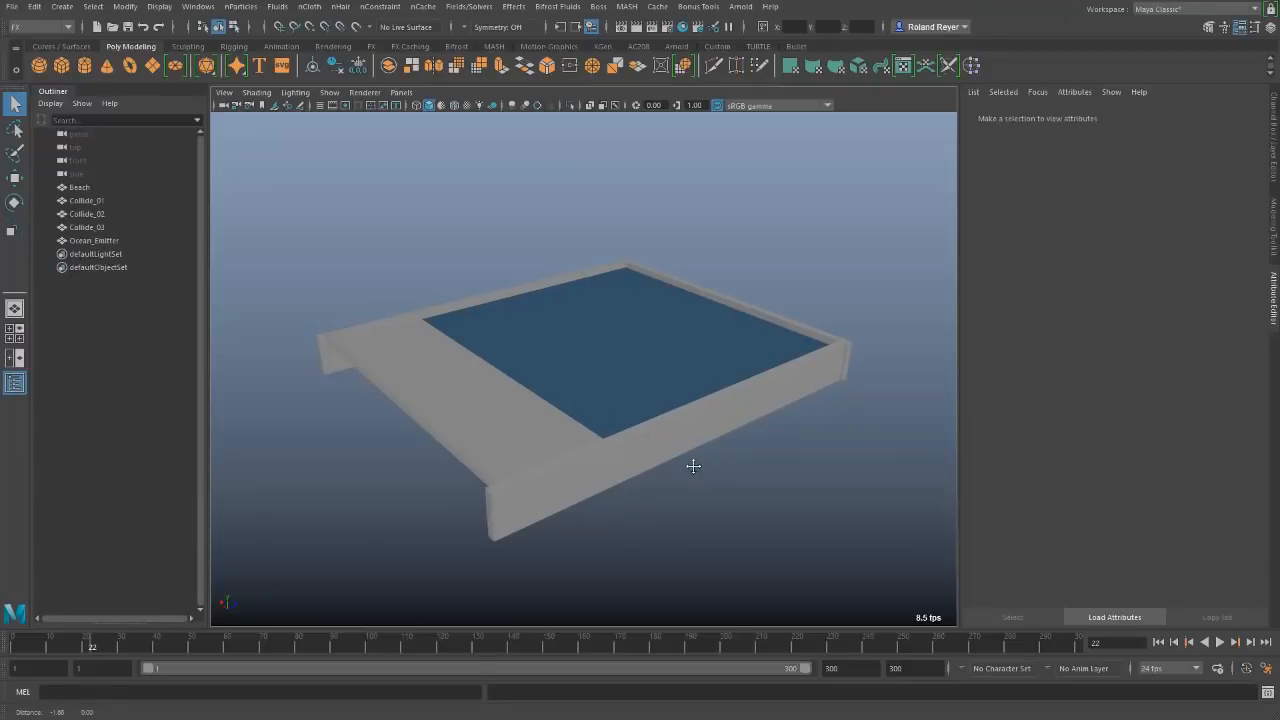
Select the blue Ocean_Emitter mesh in the beach scene.
scroll(700, 478, "up", 3)
middle_click_drag(809, 527, 801, 519, "alt")
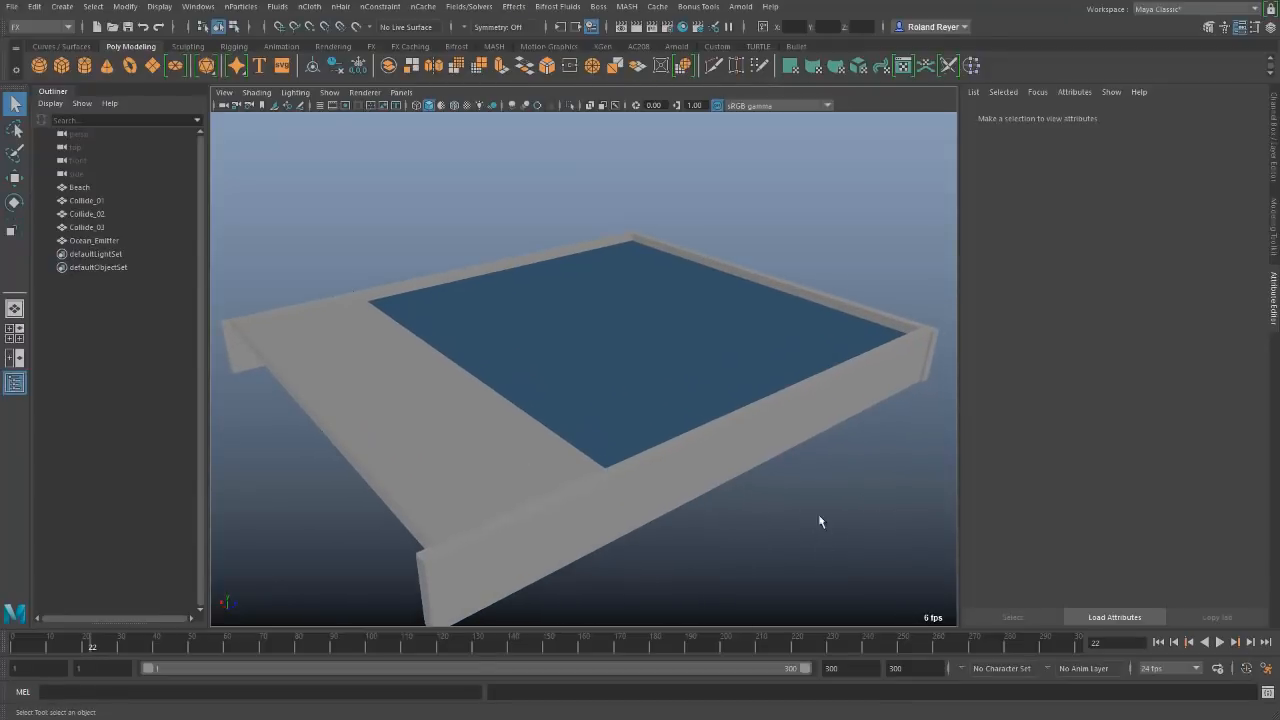
left_click(698, 329)
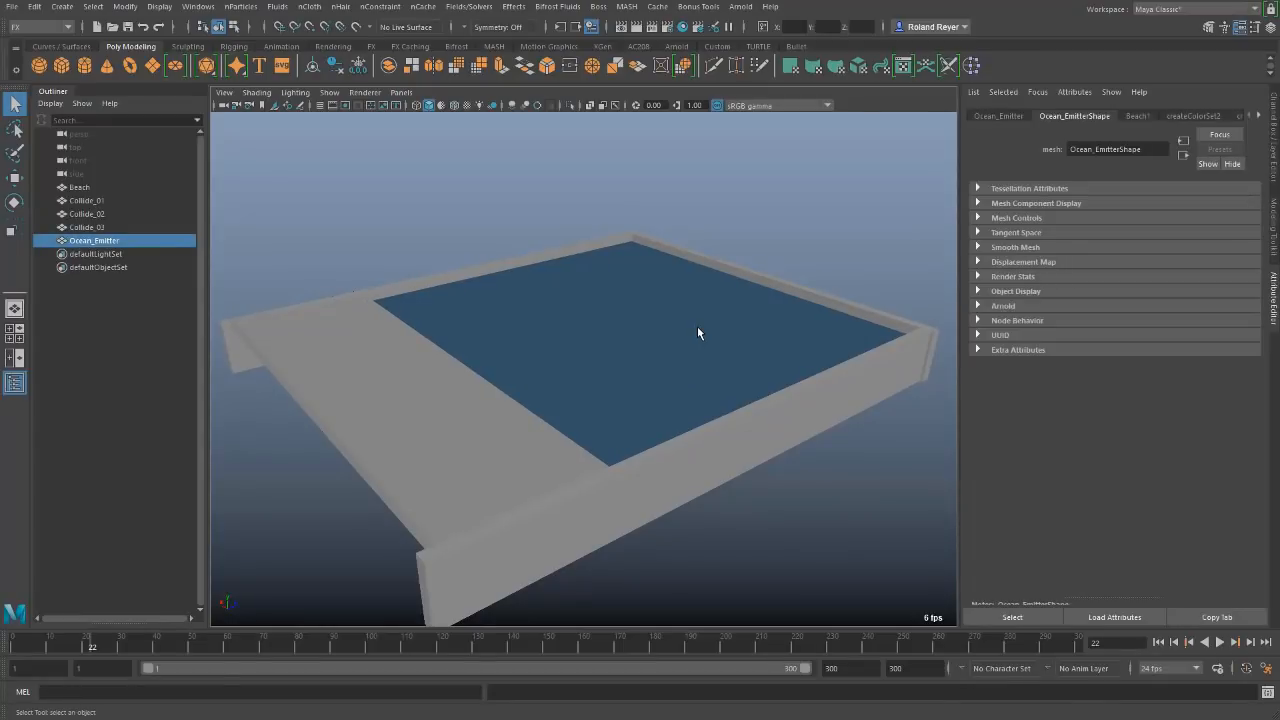
Lift Ocean_Emitter out of the basin to examine its shape, and undo the move.
key("w")
left_click_drag(634, 204, 655, 127)
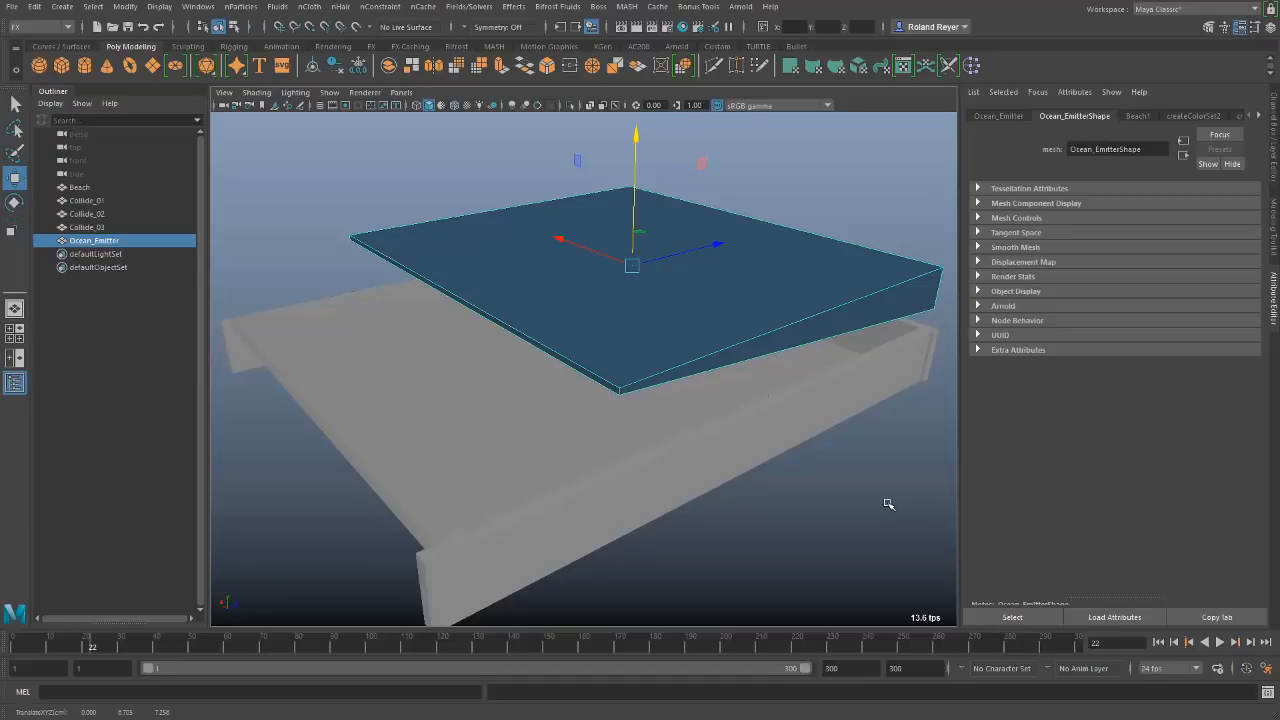
key("ctrl+z")
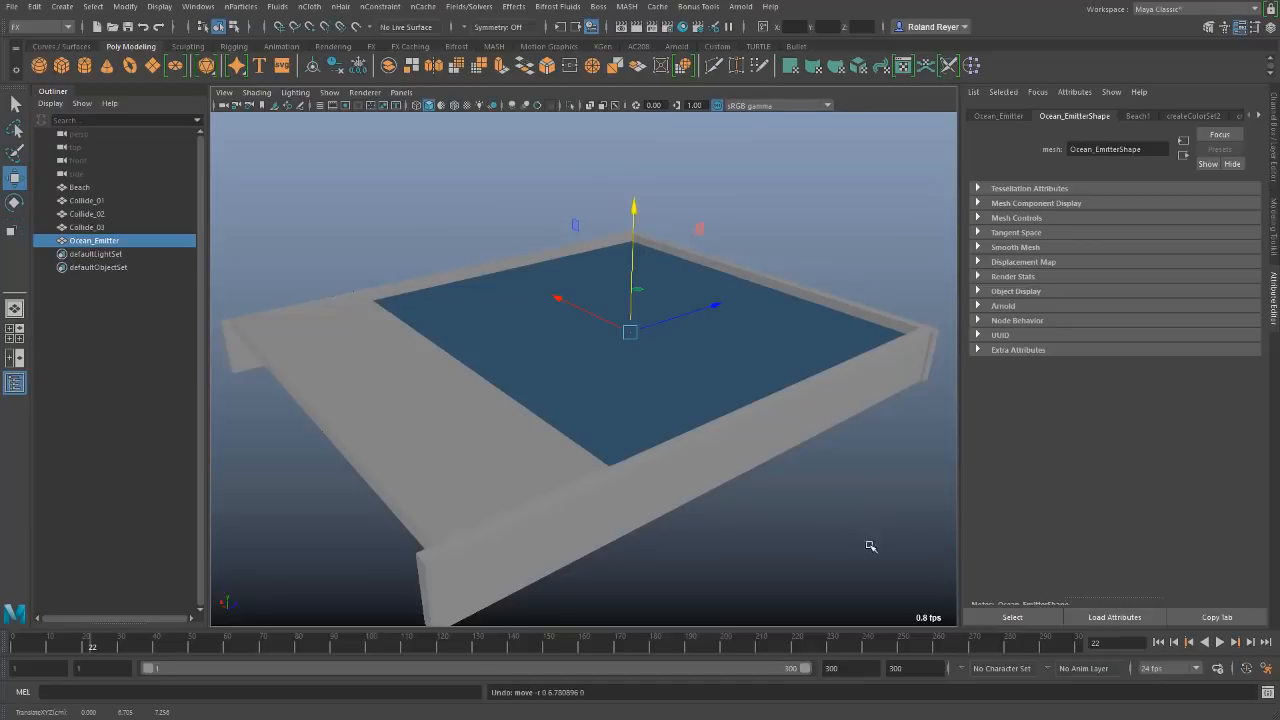
Create a Bifrost liquid from the selected Ocean_Emitter mesh.
left_click_drag(888, 560, 857, 563, "alt")
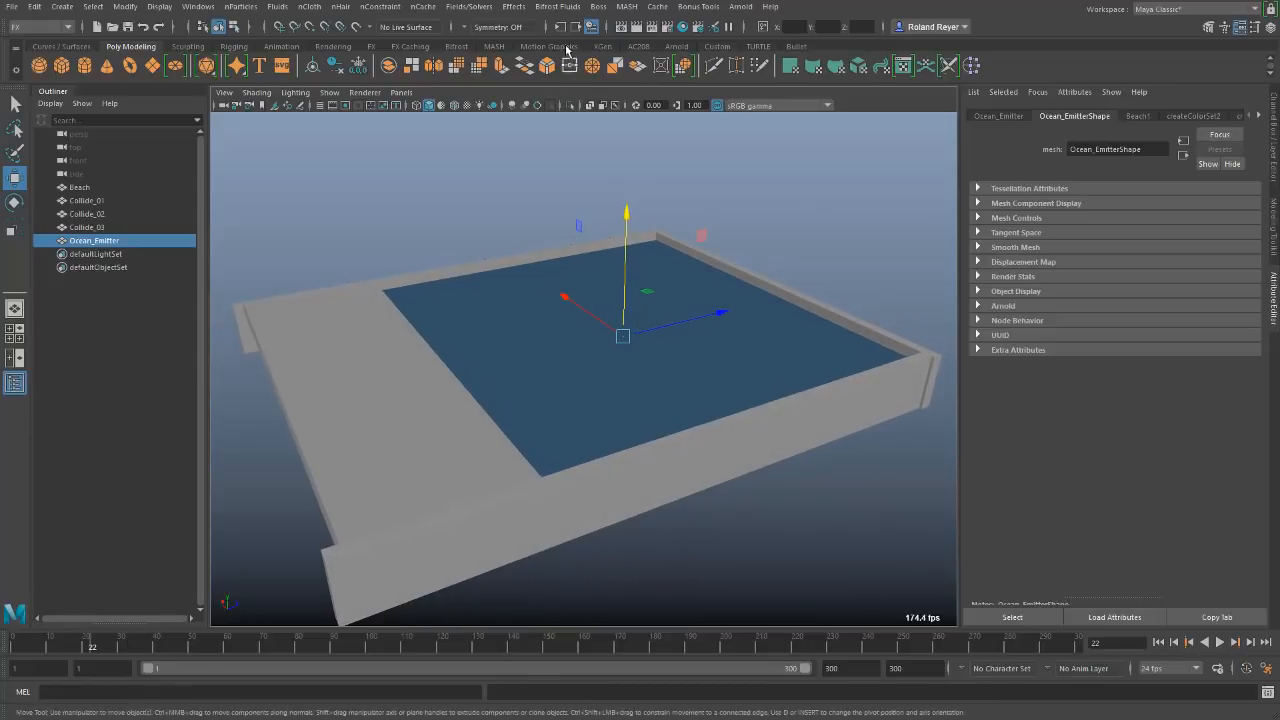
left_click(557, 6)
left_click(566, 41)
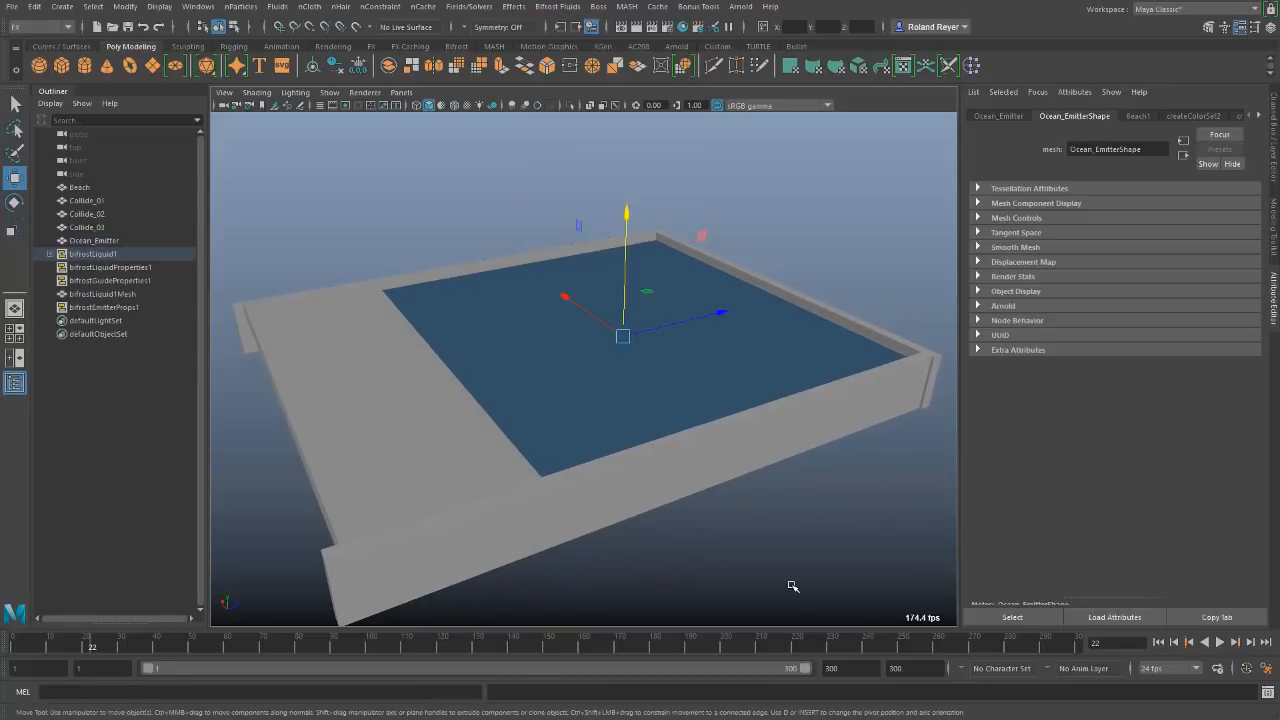
Hide the Ocean_Emitter mesh and return the playback to the start frame.
left_click(755, 369)
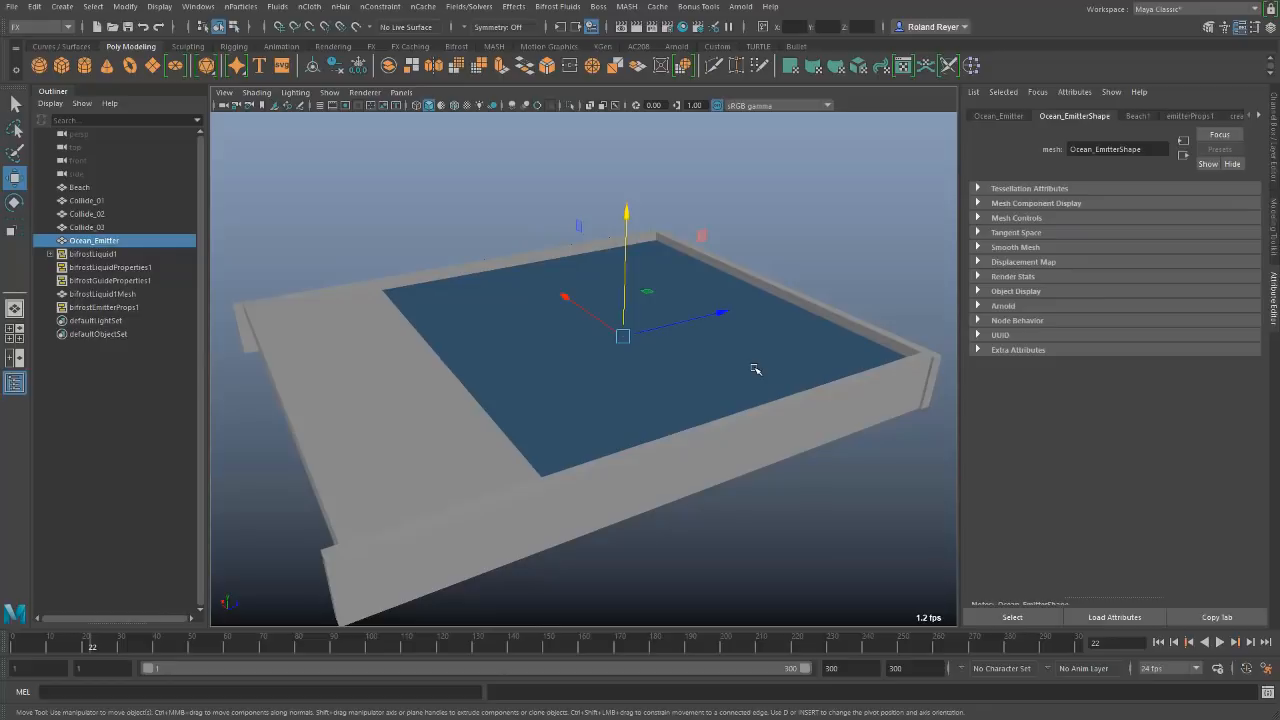
key("h")
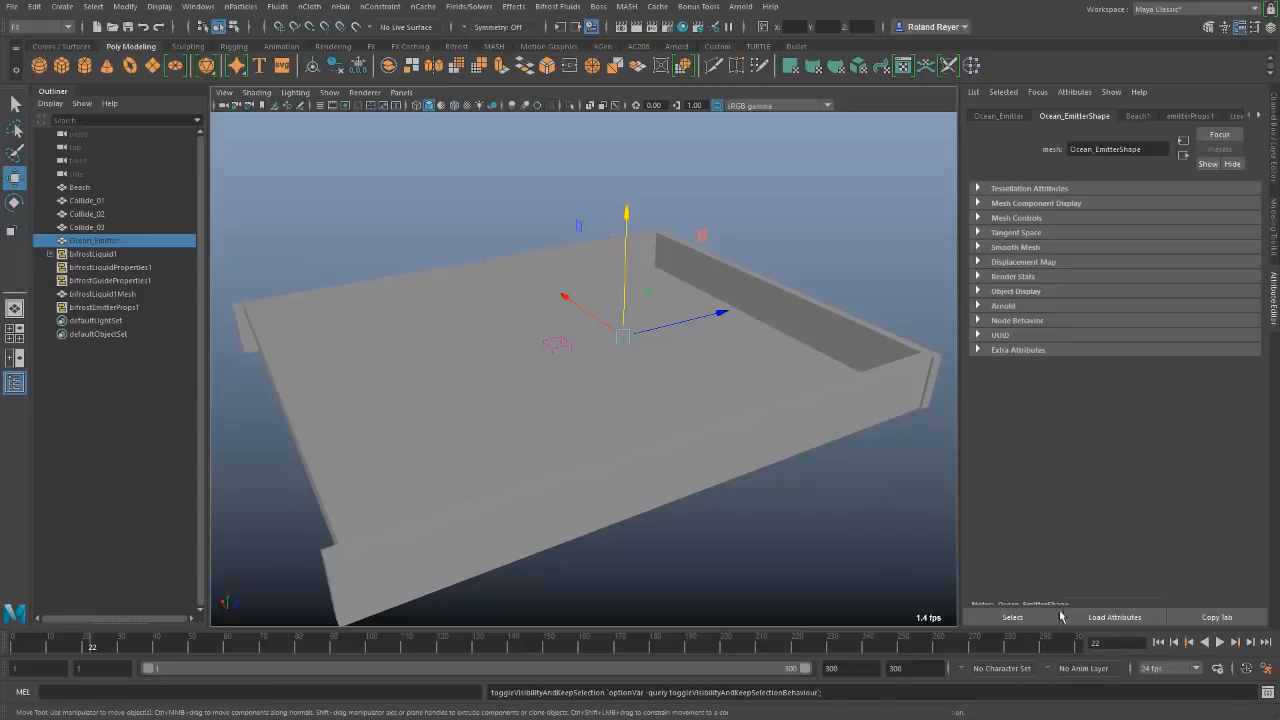
left_click(1158, 642)
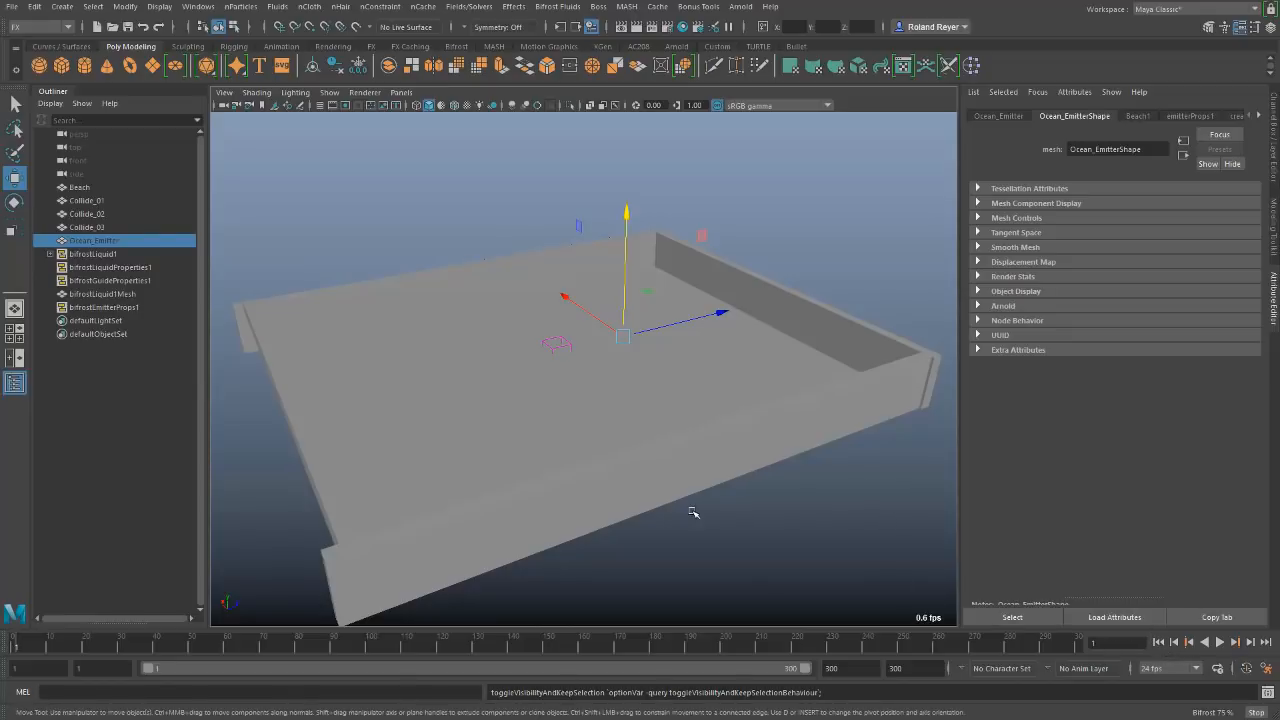
Set the Bifrost liquid's particle display Point Size to 3.
left_click(906, 425)
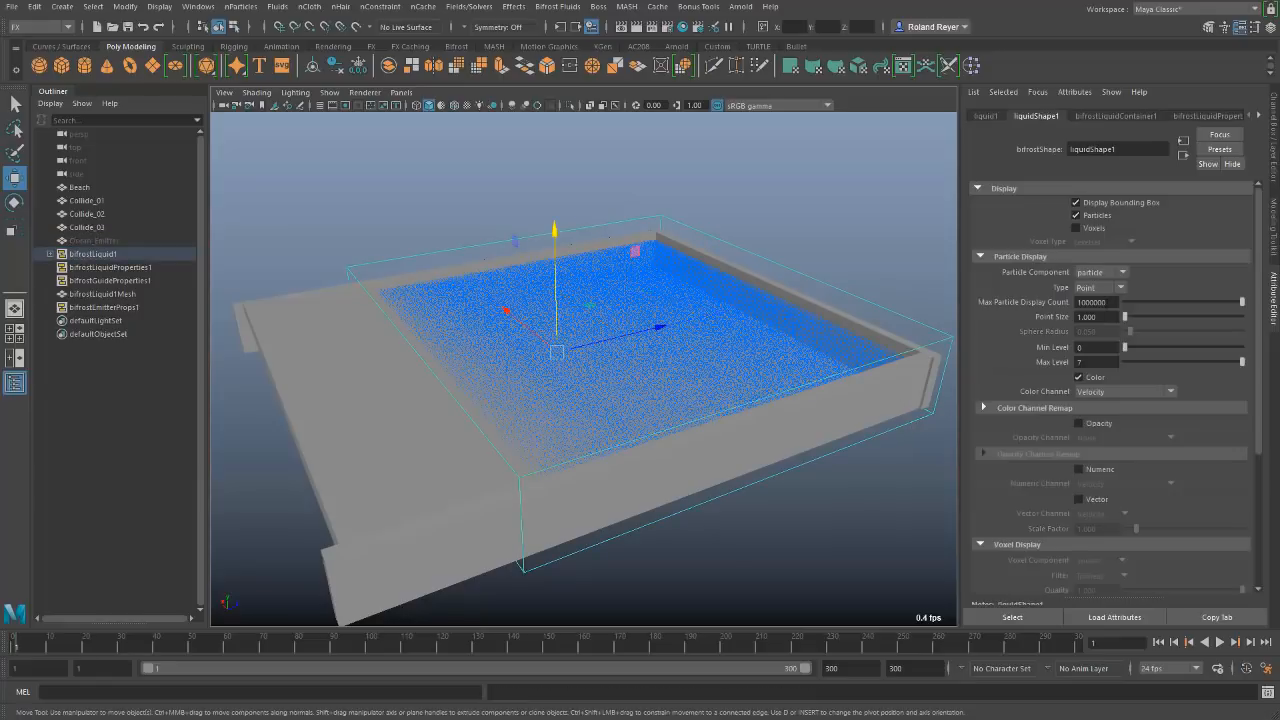
left_click(1090, 316)
type("3")
key("Return")
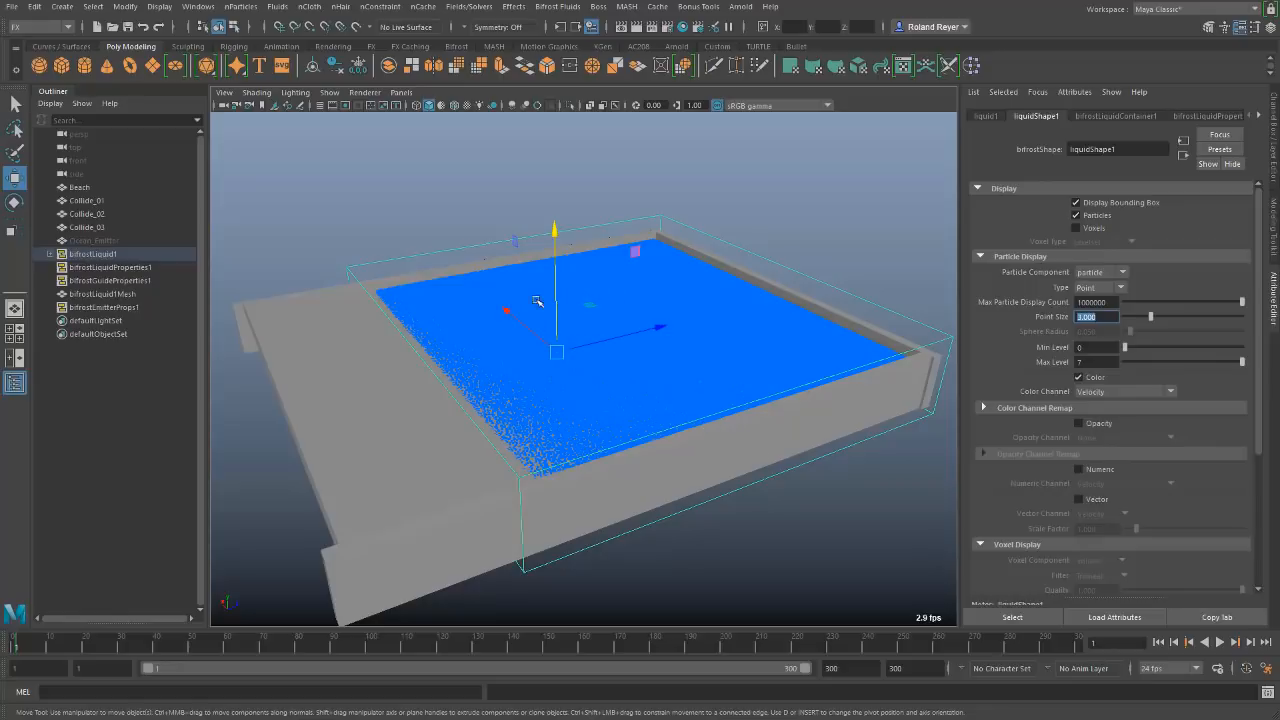
left_click_drag(748, 460, 723, 471, "alt")
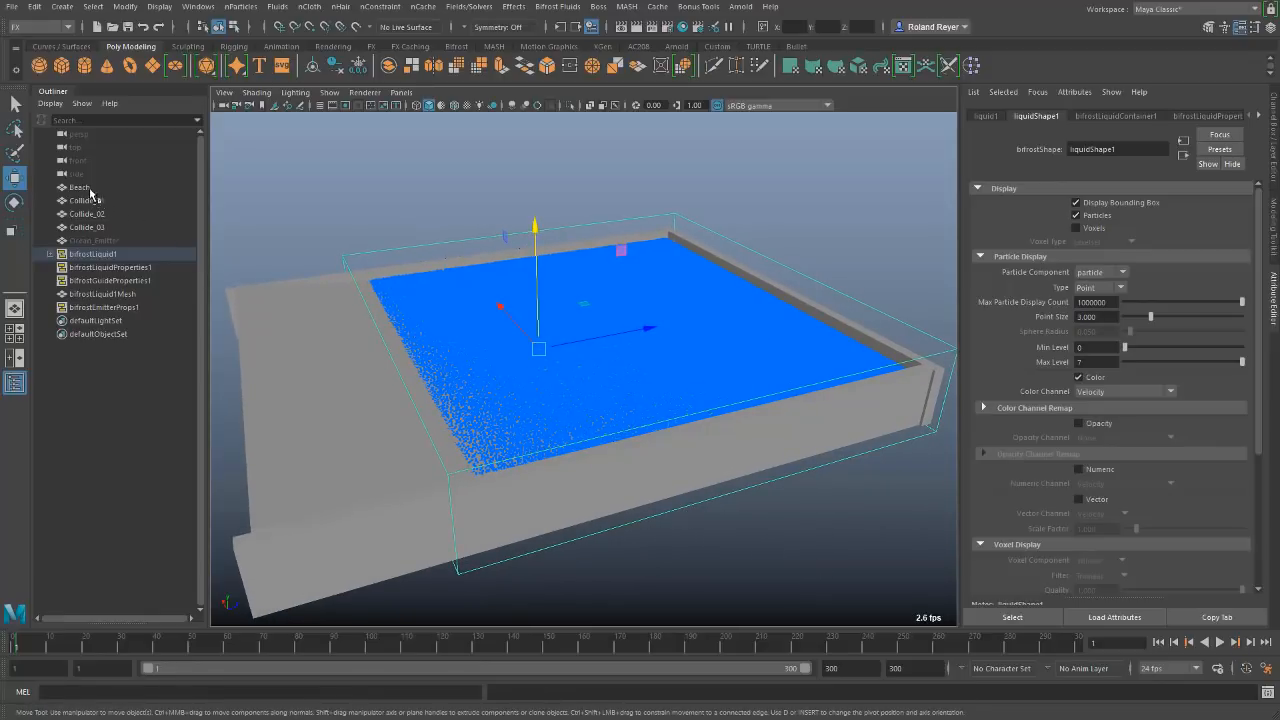
Add the Beach, Collide_01, Collide_02 and Collide_03 meshes as colliders of bifrostLiquid1.
left_click_drag(87, 189, 94, 228)
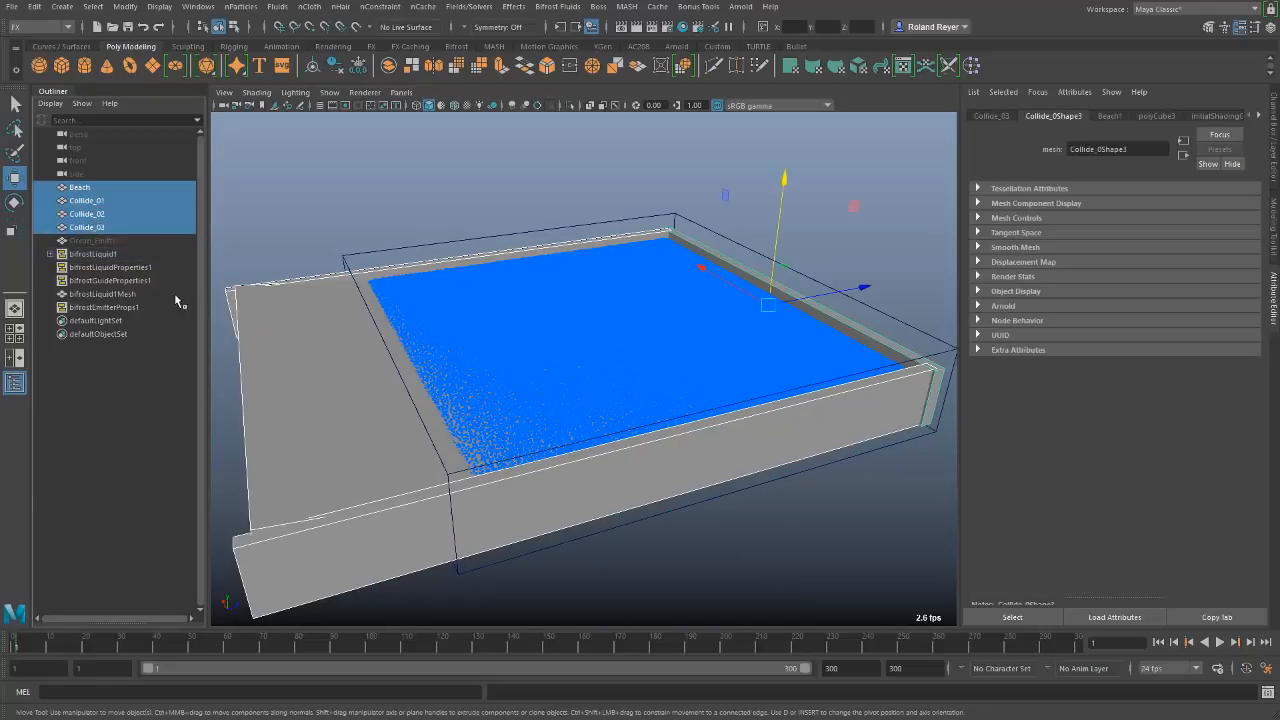
left_click(104, 254, "ctrl")
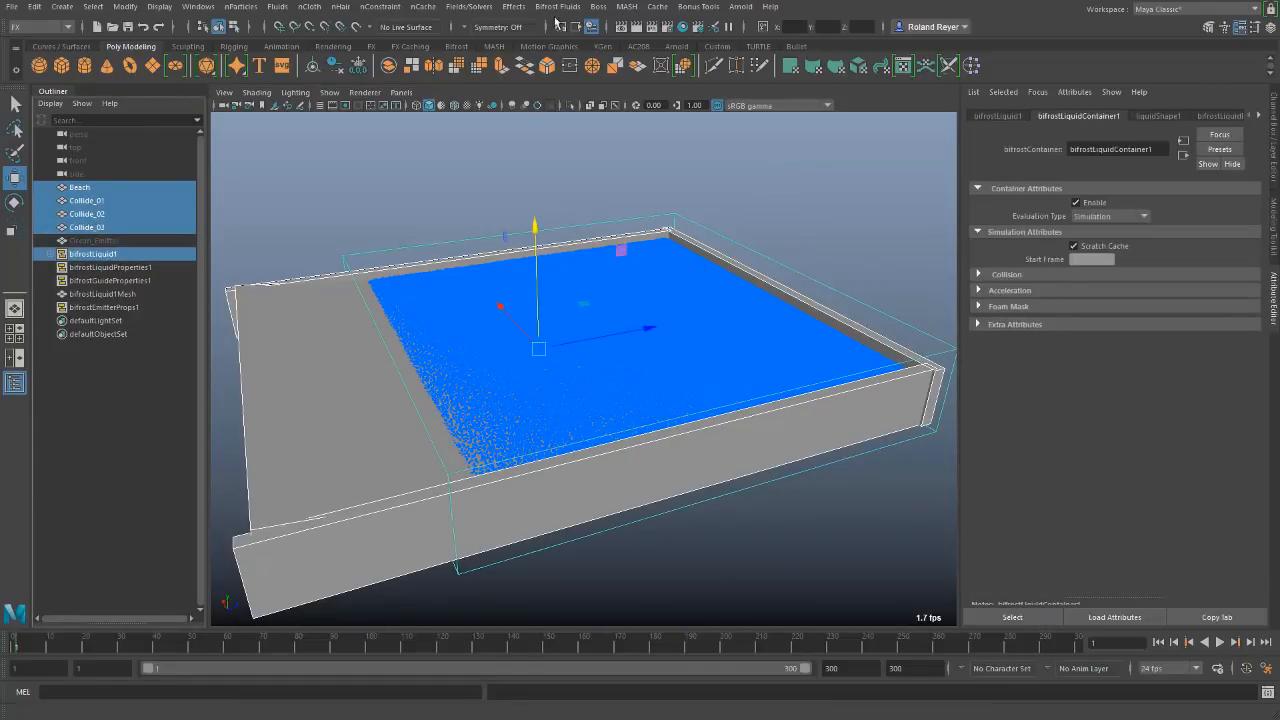
left_click(561, 8)
left_click(571, 103)
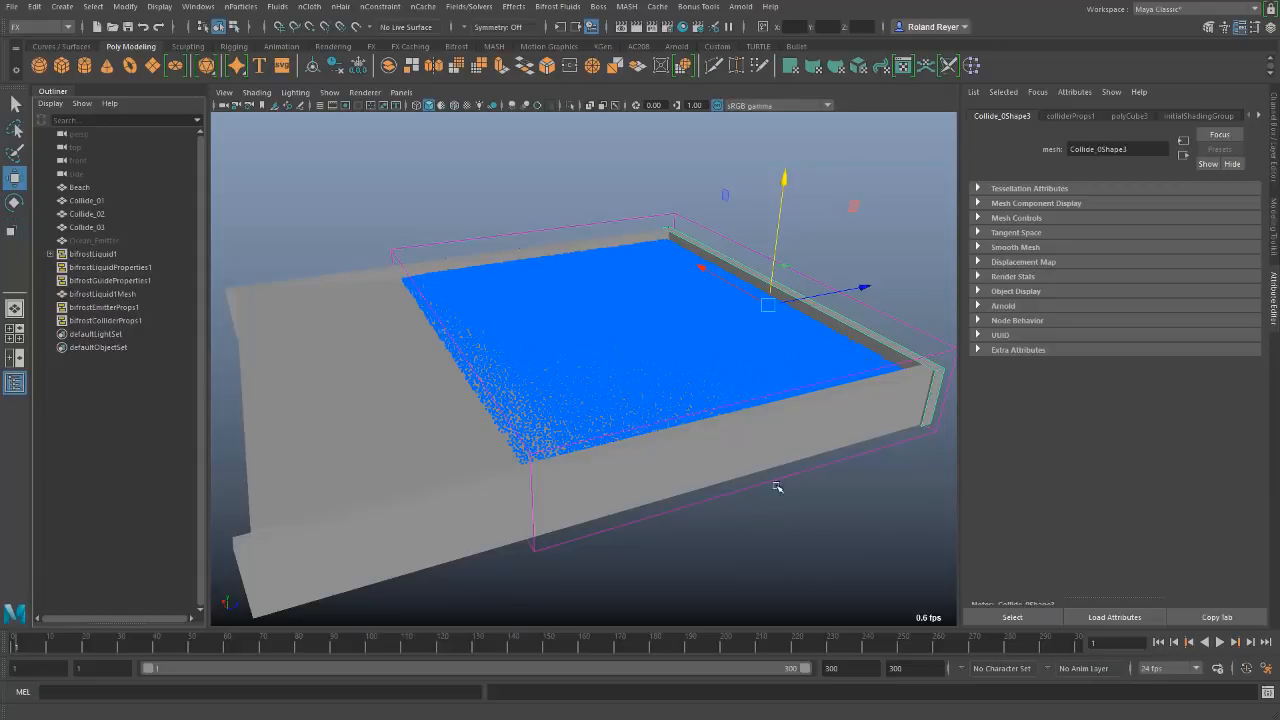
left_click(745, 405)
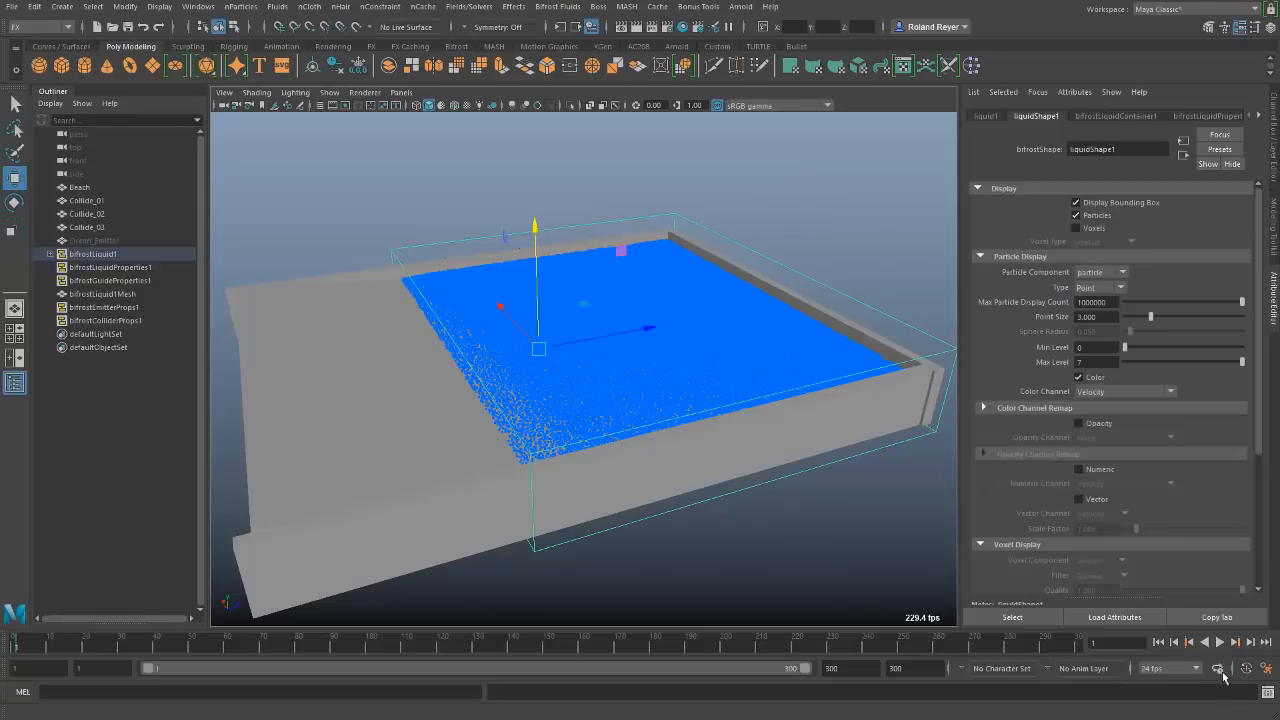
Create a polygon plane, raise it to about 4.3 in Y, and scale it to 41 on all three axes.
left_click(152, 65)
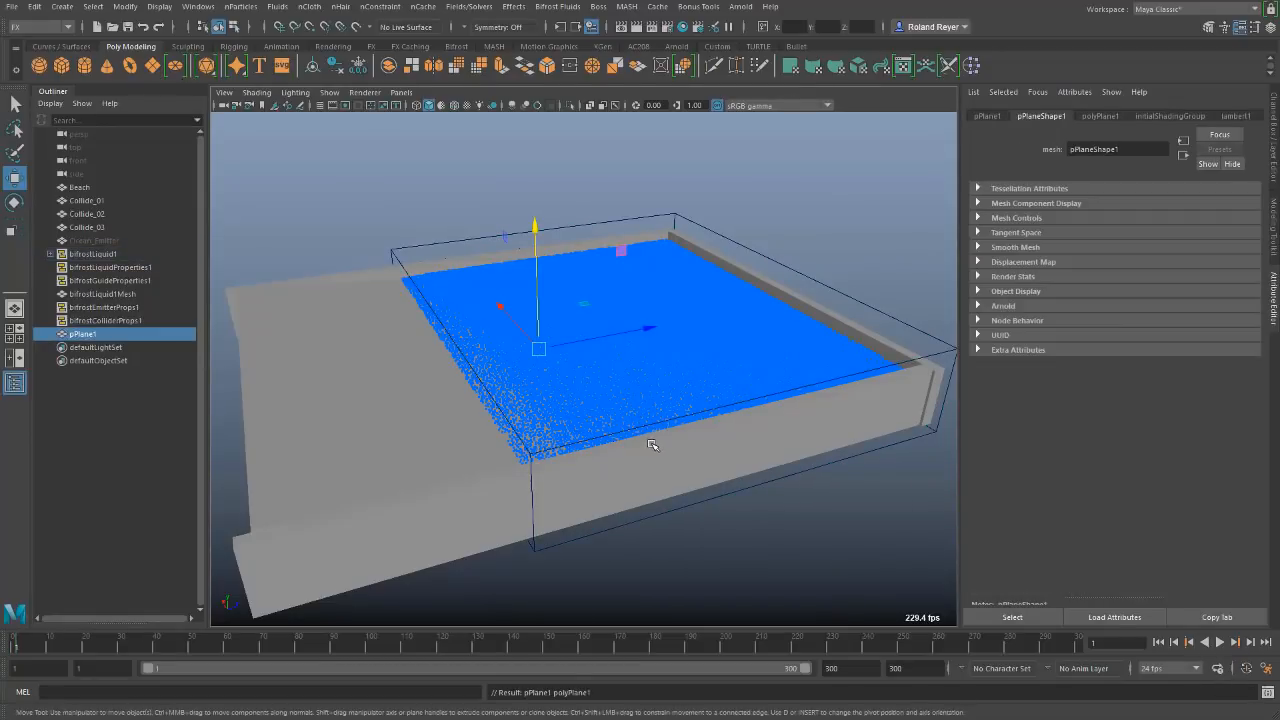
left_click_drag(536, 232, 535, 185)
left_click(1274, 150)
left_click_drag(1228, 193, 1237, 211)
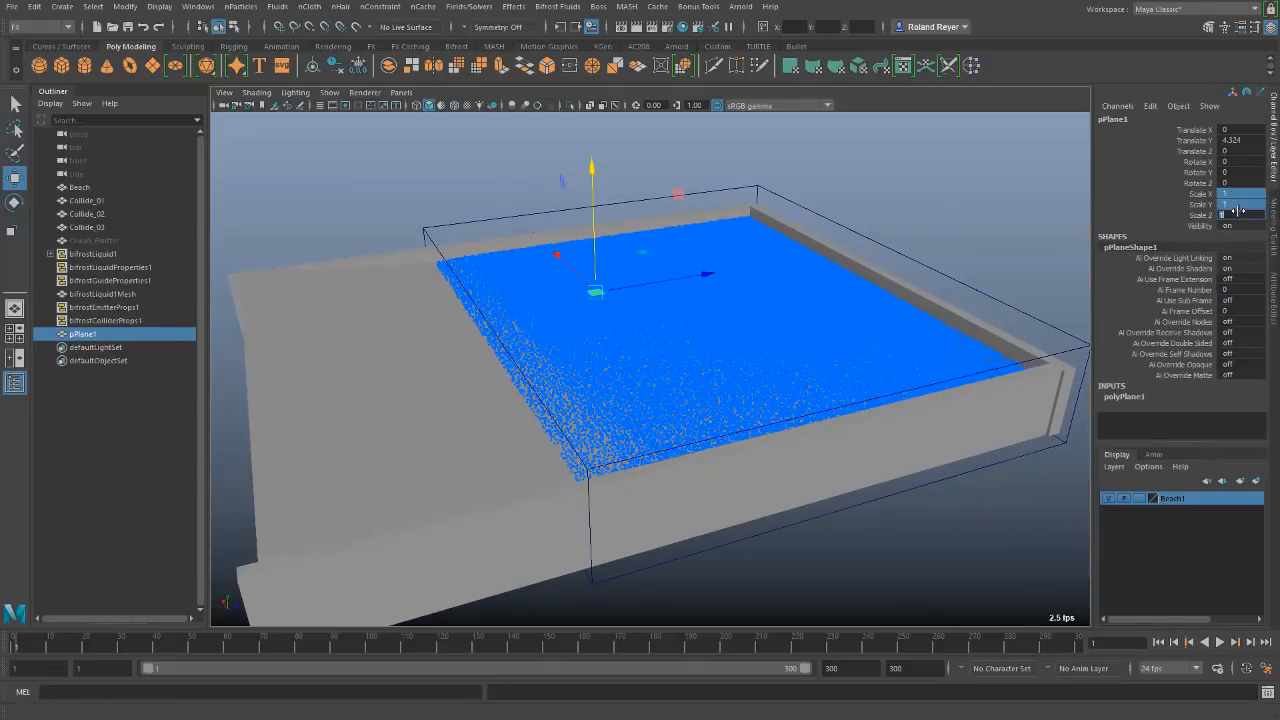
key("Return")
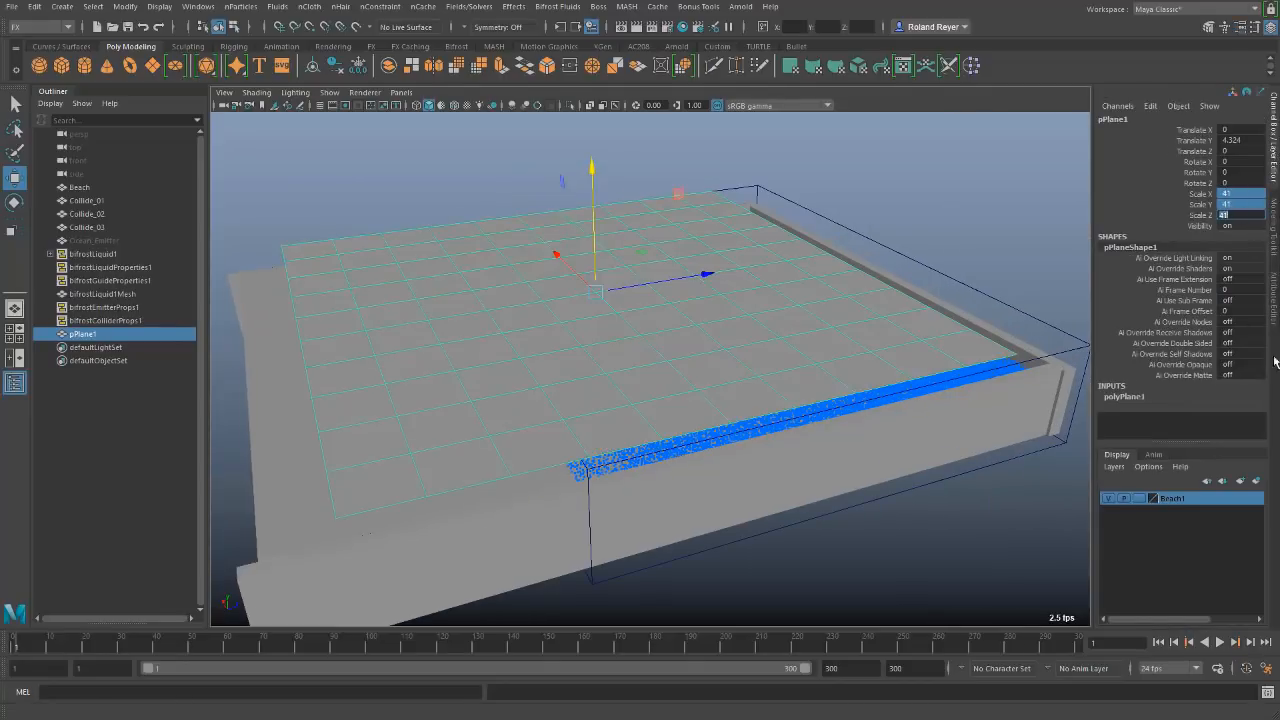
mouse_move(646, 434)
left_mouse_down("alt")
mouse_move(923, 489)
mouse_move(714, 446)
mouse_move(629, 446)
left_mouse_up("alt")
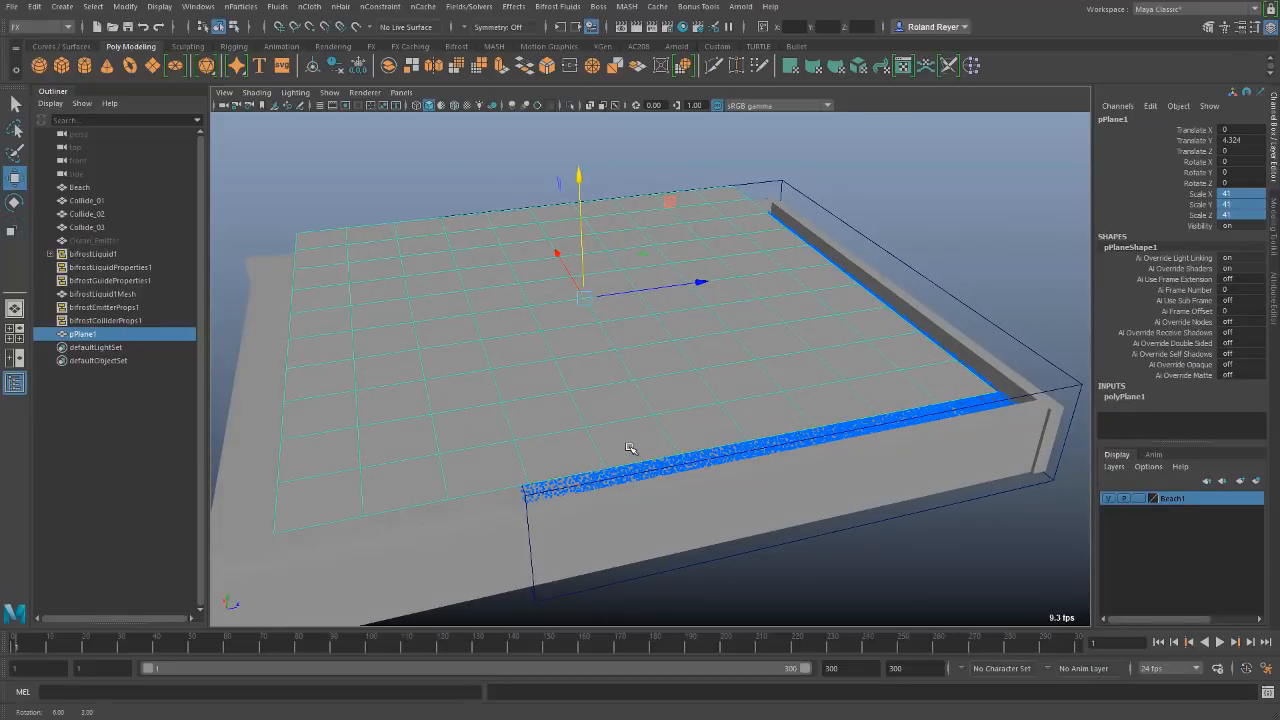
Move the plane over the liquid to about 15.4 in Z and lower it to about 1.66 in Y.
left_click_drag(703, 285, 868, 279)
left_click_drag(798, 523, 729, 523, "alt")
left_click_drag(697, 451, 684, 448, "alt")
left_click_drag(858, 266, 884, 265)
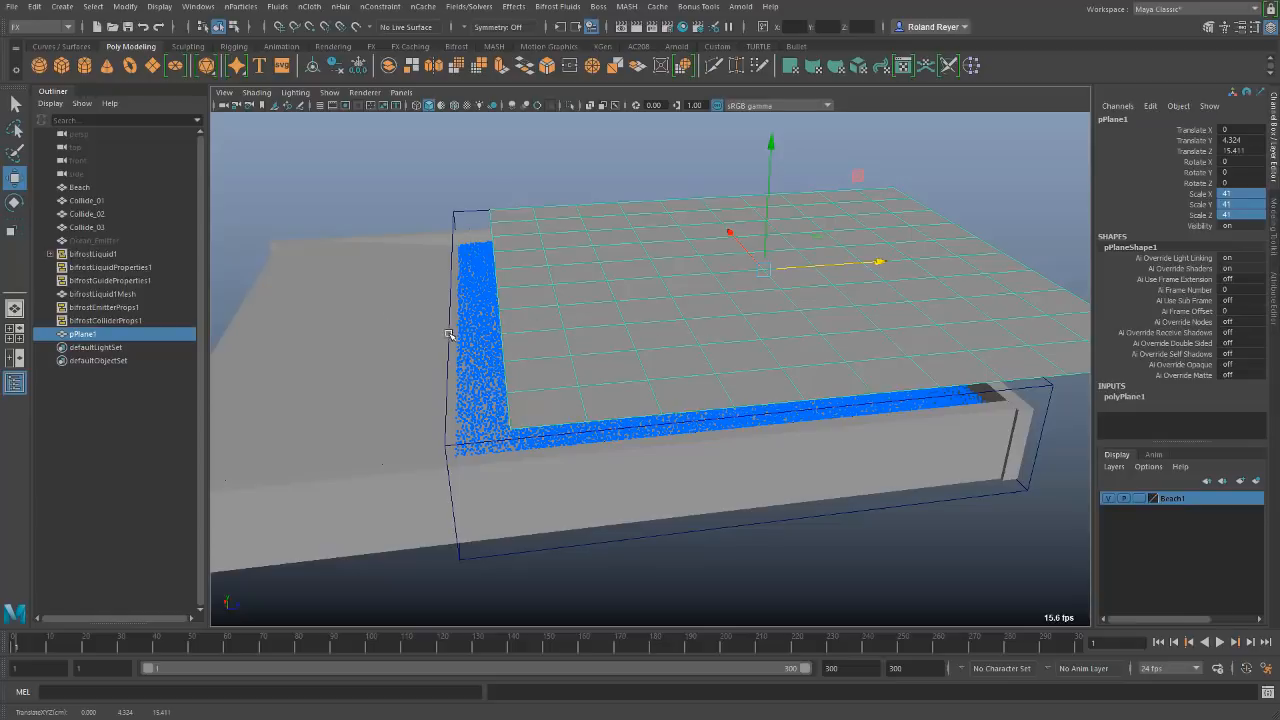
left_click_drag(666, 449, 832, 321, "alt")
left_click_drag(785, 150, 798, 183)
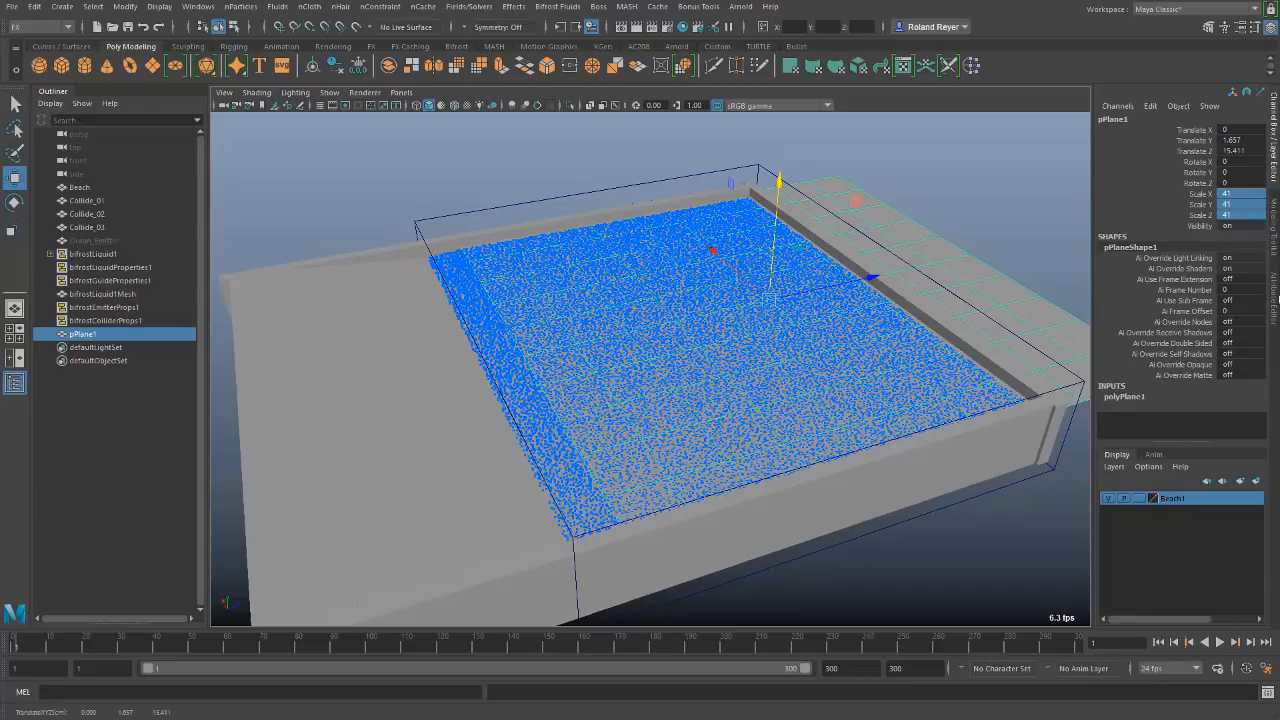
Set the plane's Subdivisions Width and Subdivisions Height to 100.
left_click(1126, 398)
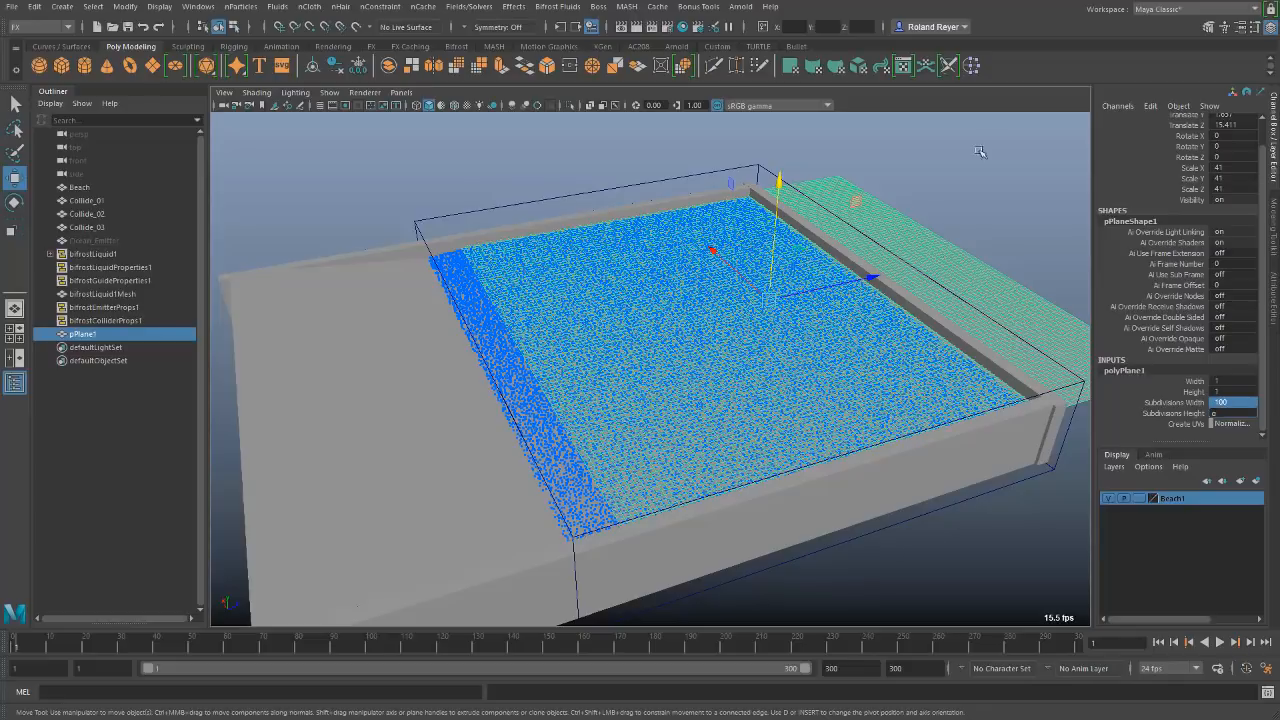
key("Return")
key("q")
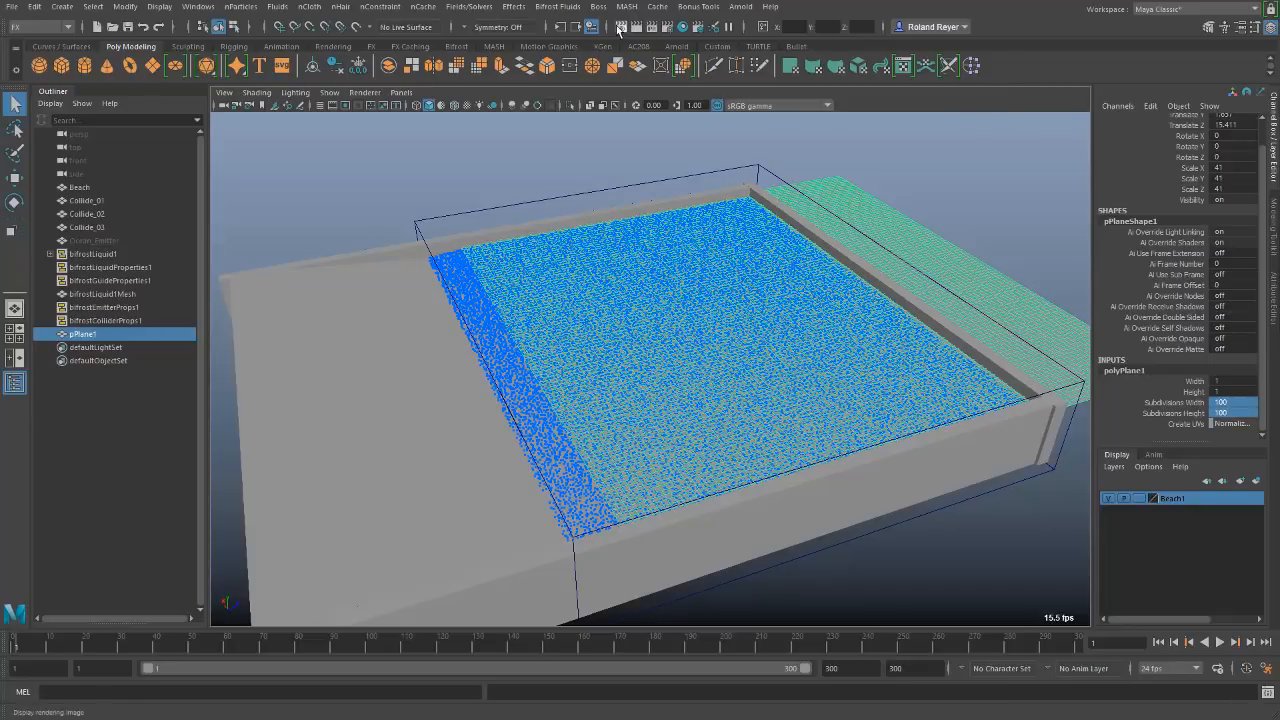
Open the Boss Ripple / Wave Generator and create a spectral wave solver for the plane.
left_click(598, 6)
left_click(620, 29)
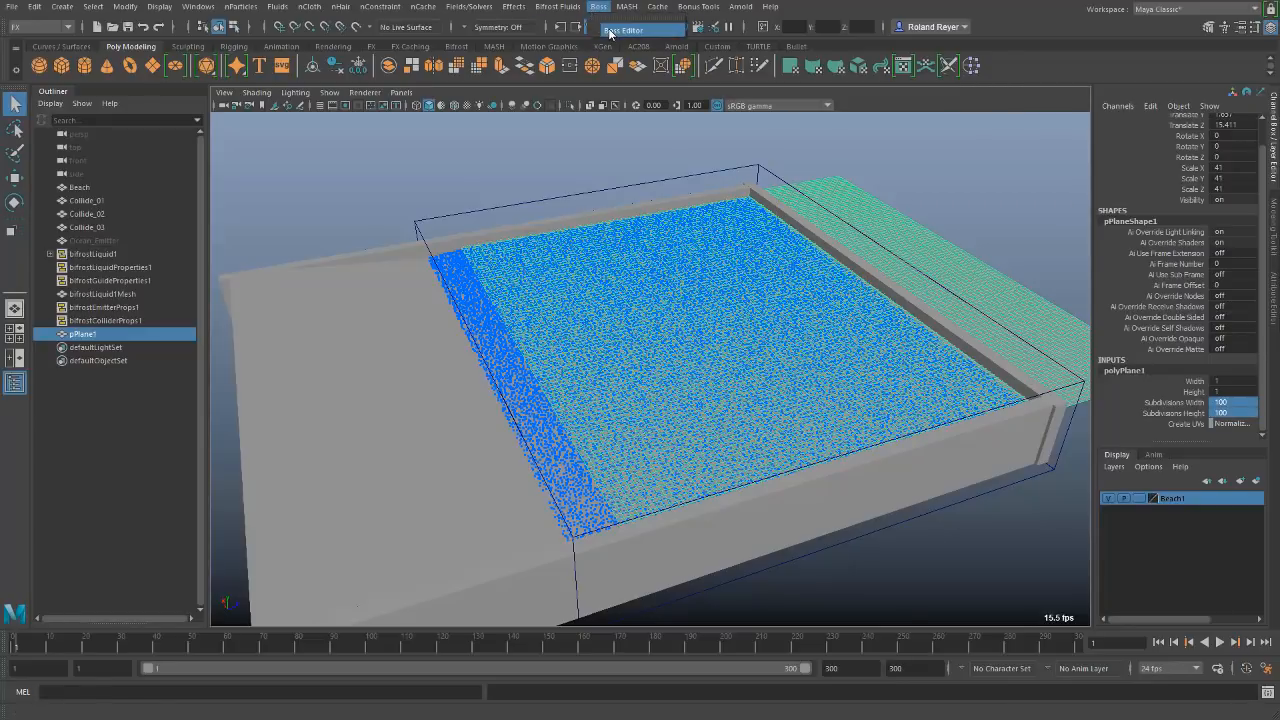
left_click_drag(445, 403, 437, 427)
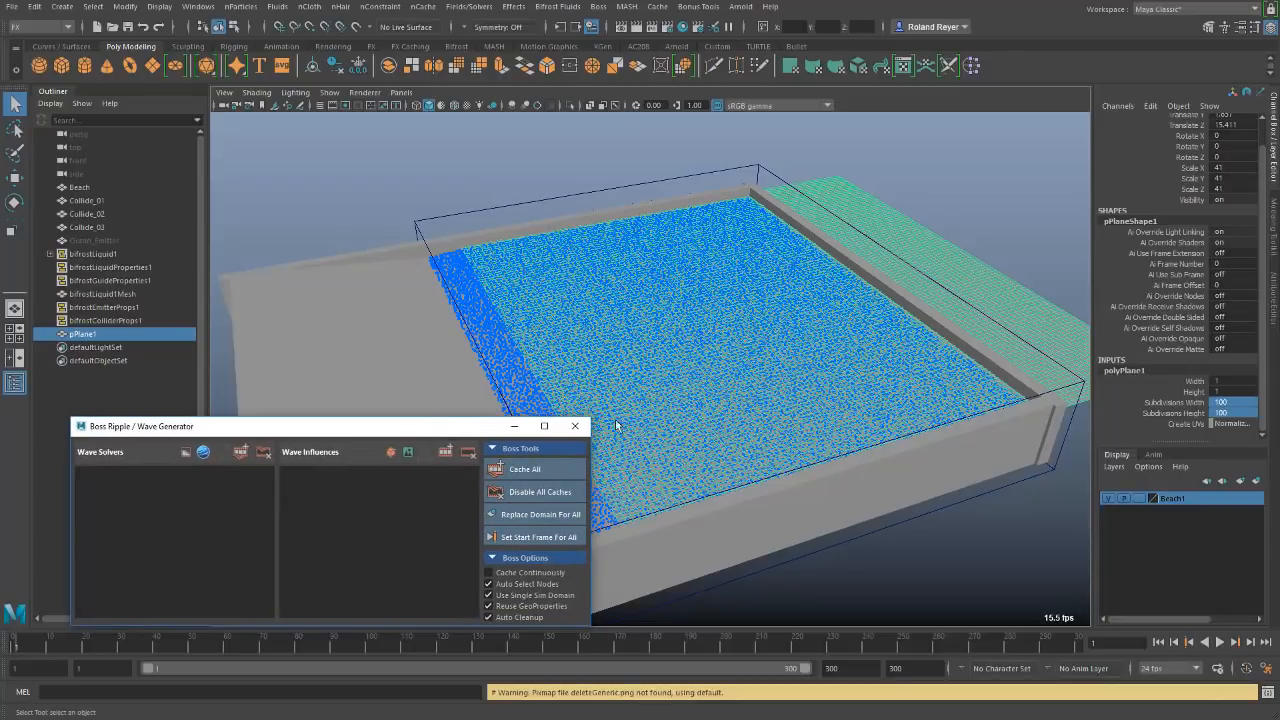
left_click_drag(985, 216, 1012, 300)
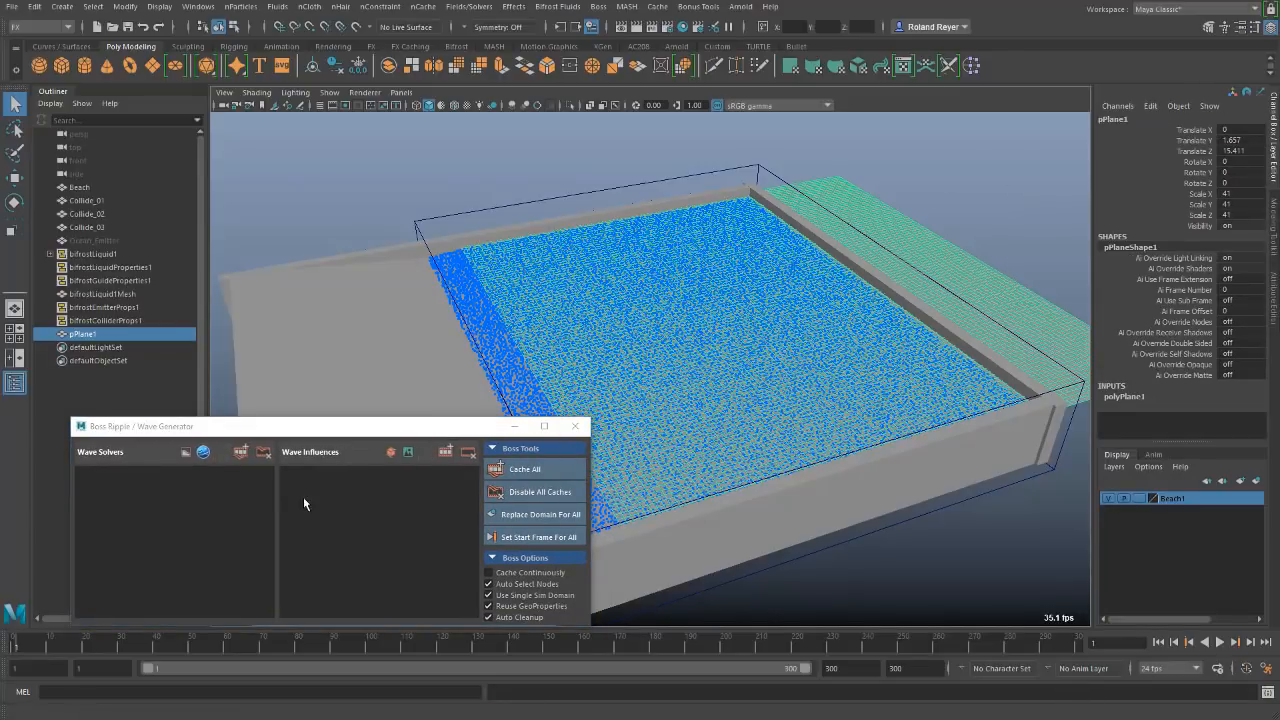
left_click(202, 455)
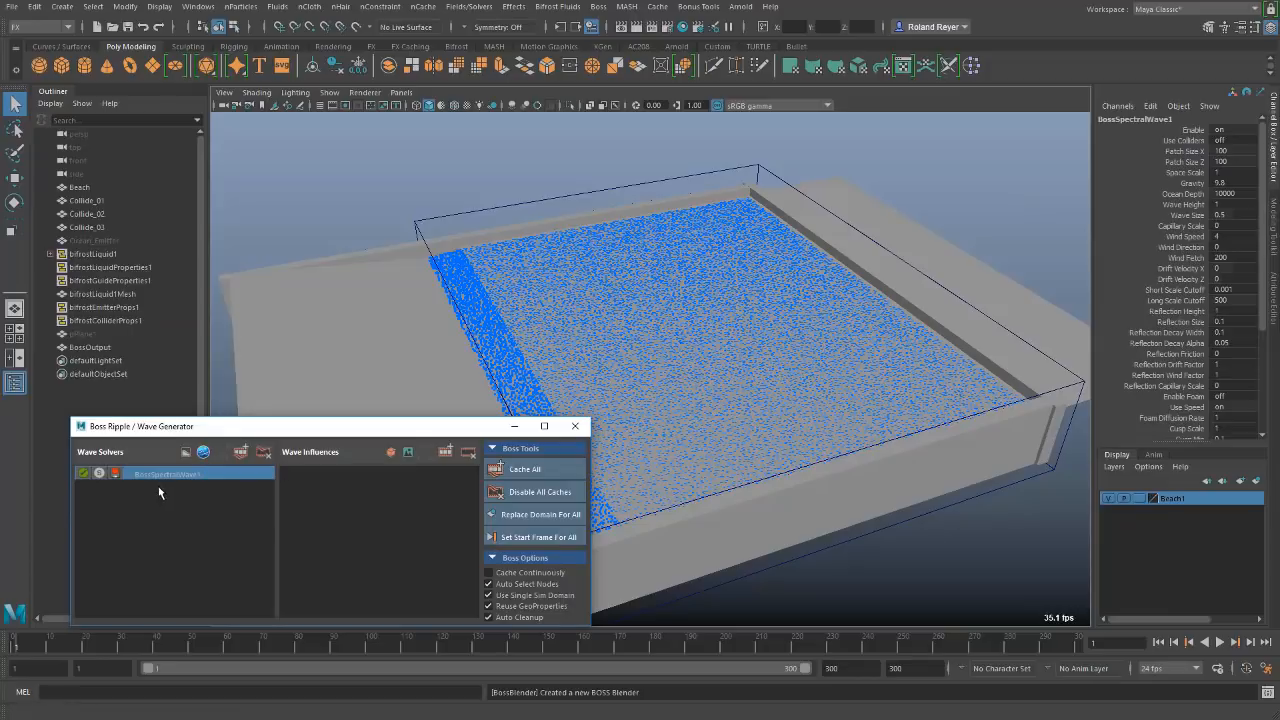
Show the spectral wave's attributes and play the animation to examine the wave motion.
left_click(1274, 302)
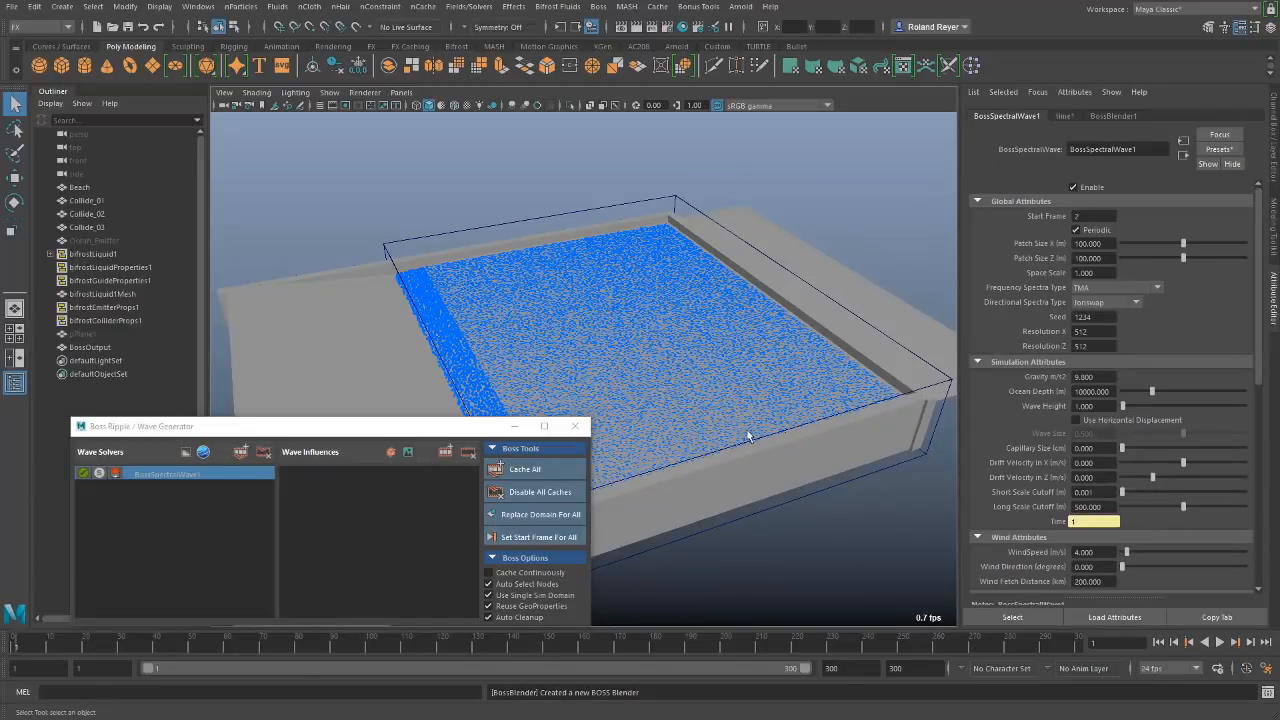
key("alt+v")
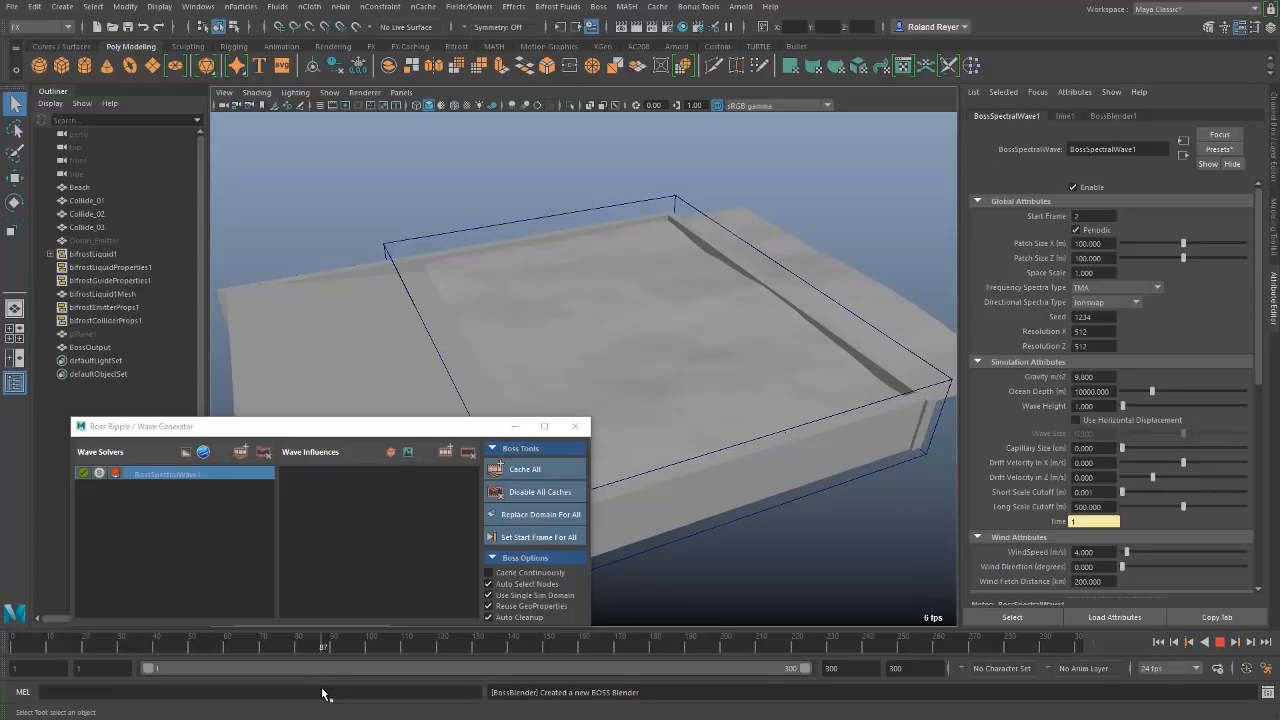
key("alt+v")
mouse_move(770, 485)
left_mouse_down("alt")
mouse_move(708, 487)
mouse_move(780, 485)
mouse_move(765, 487)
left_mouse_up("alt")
key("alt+v")
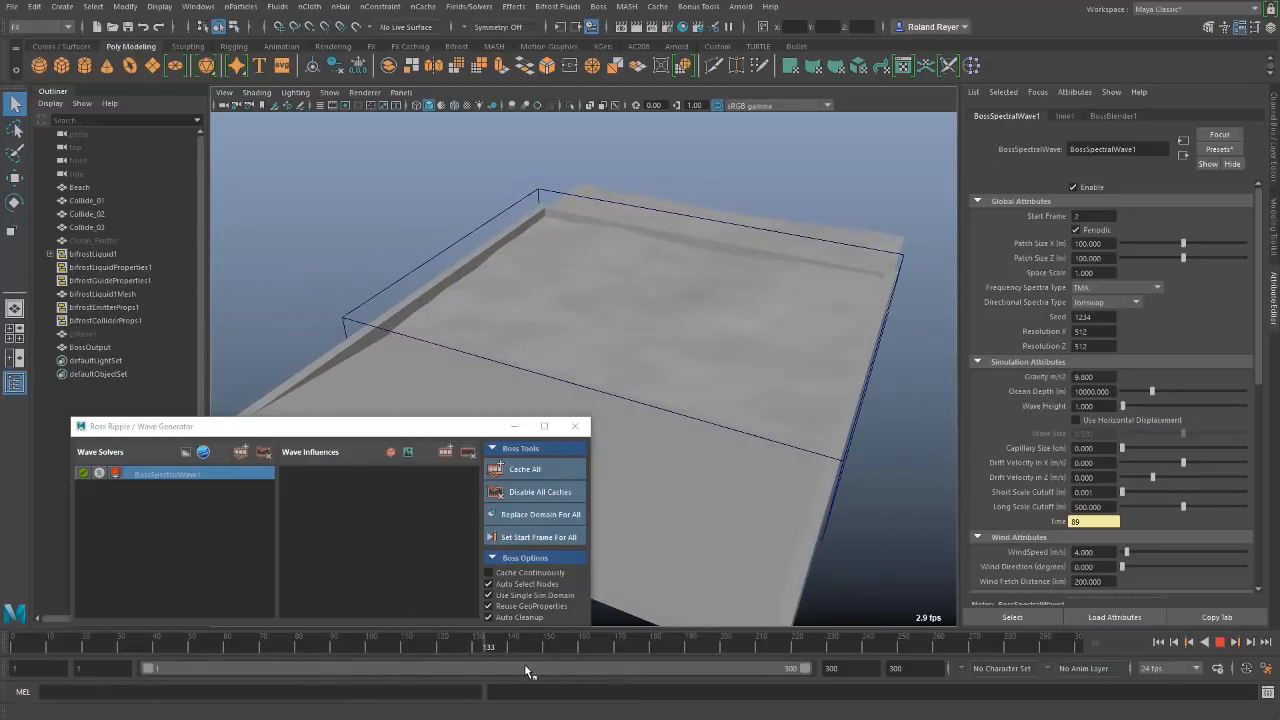
key("alt+v")
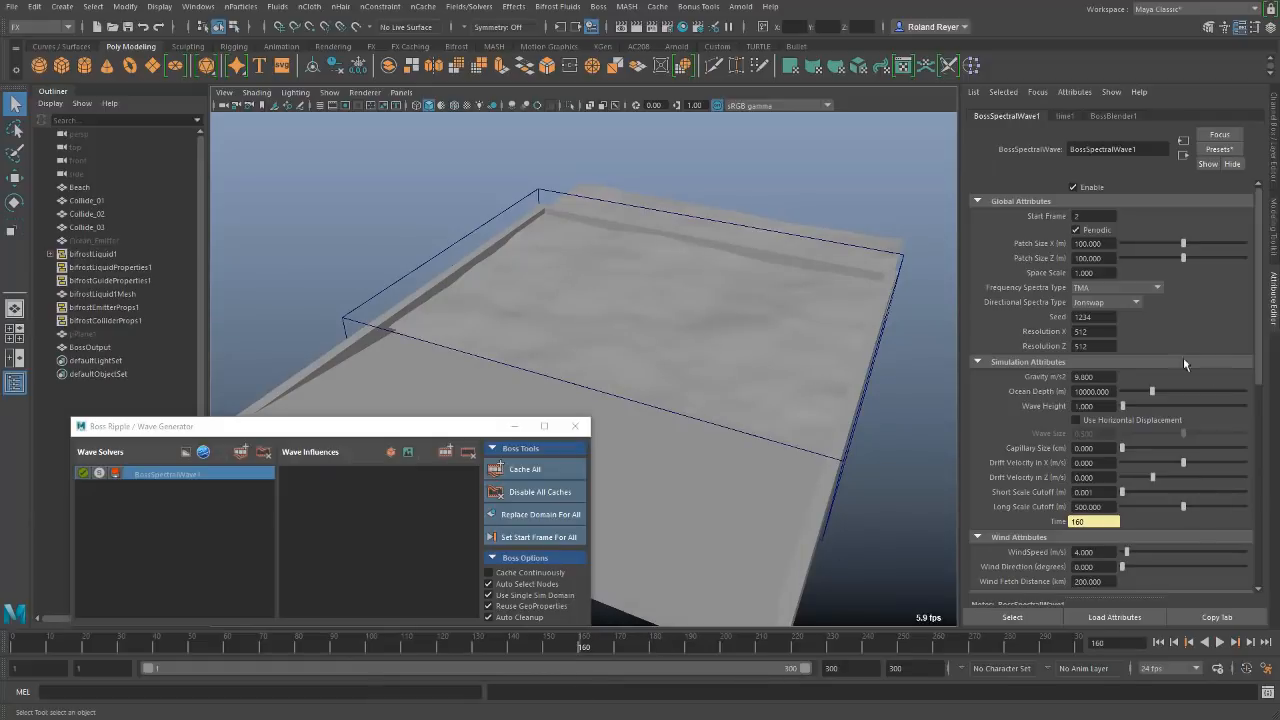
Set the spectral wave's Wind Direction to 90 degrees, scrub the timeline to check the waves, and return to the start frame.
scroll(1110, 400, "down", 5)
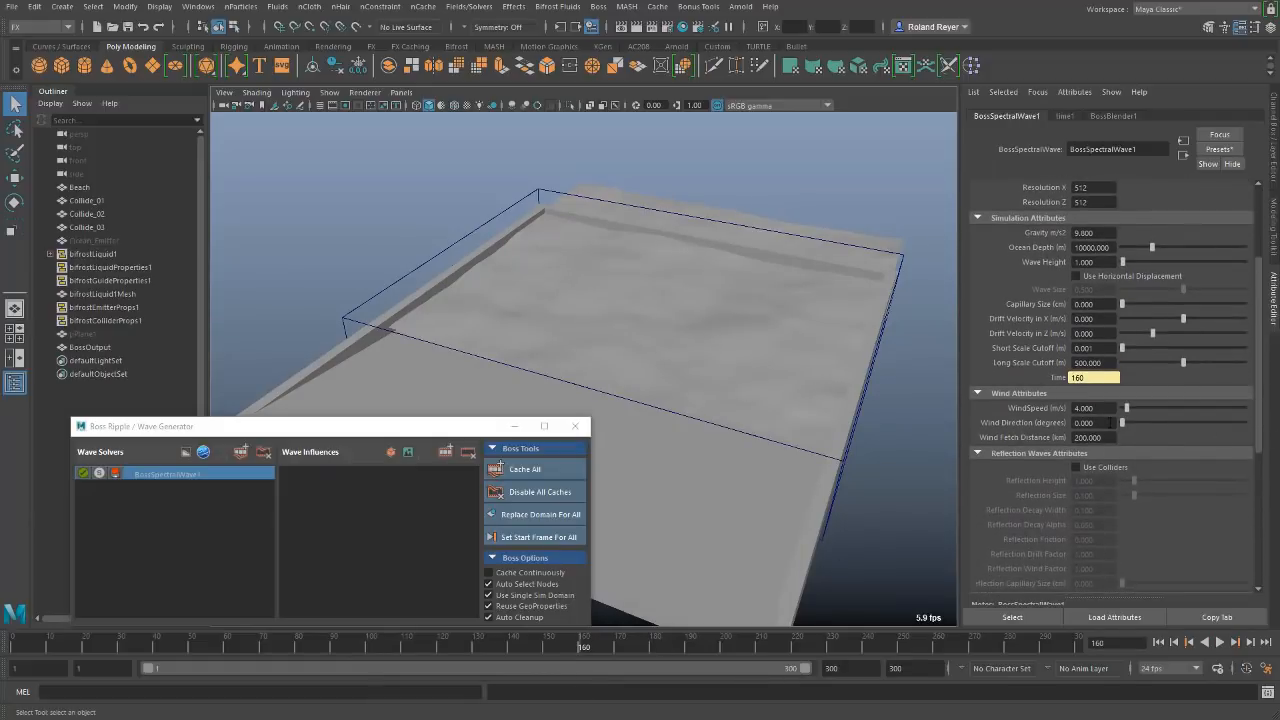
left_click(1090, 422)
type("90")
key("Return")
left_click_drag(291, 637, 541, 646)
left_click_drag(829, 541, 738, 418, "alt")
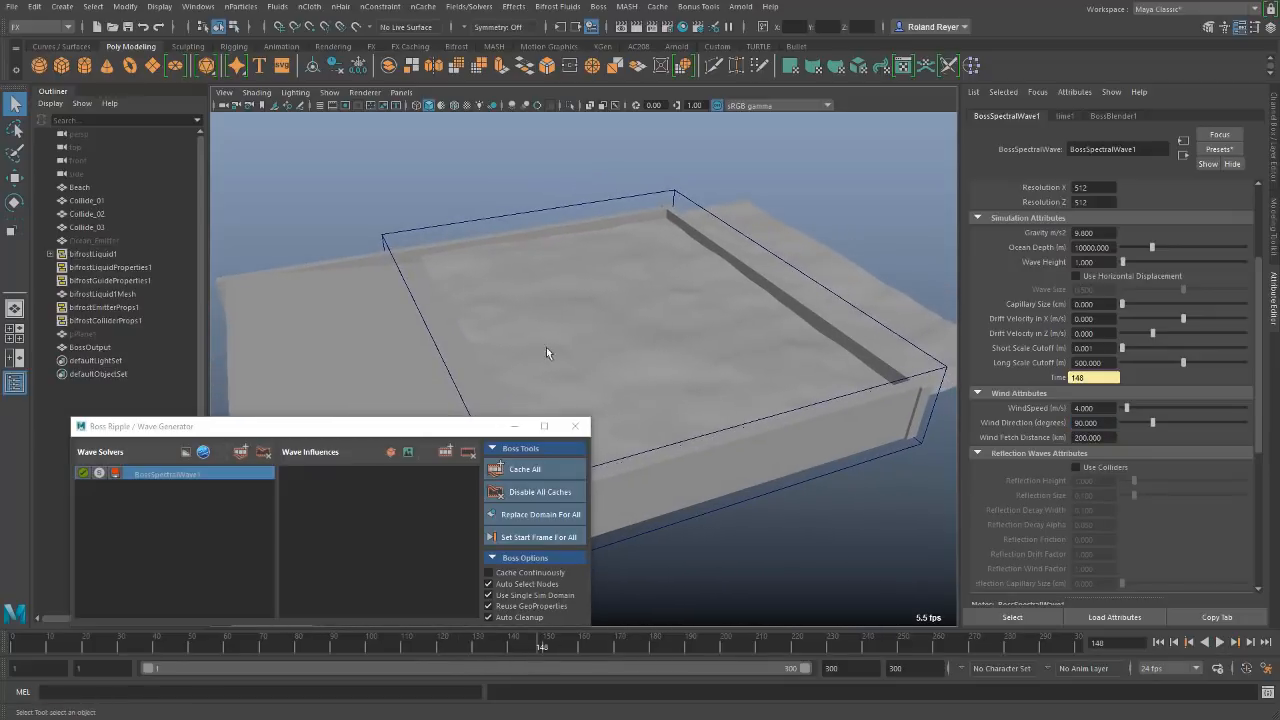
left_click_drag(542, 638, 778, 661)
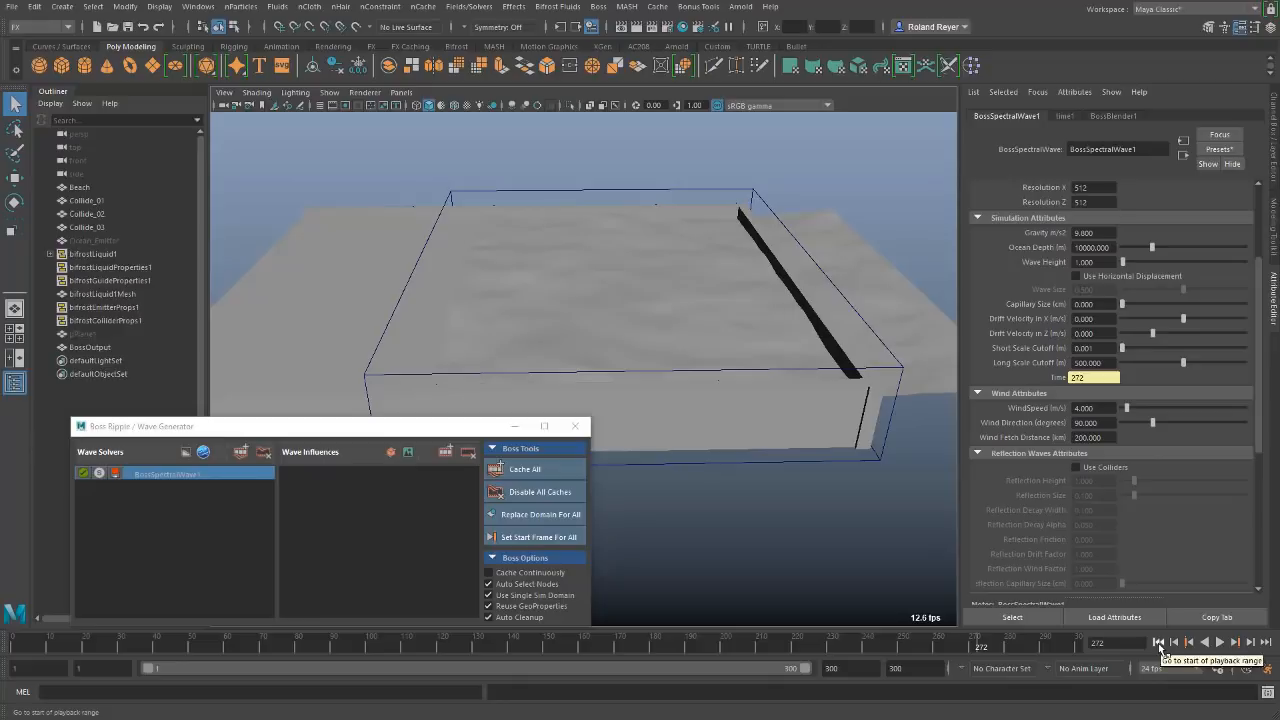
left_click(1160, 642)
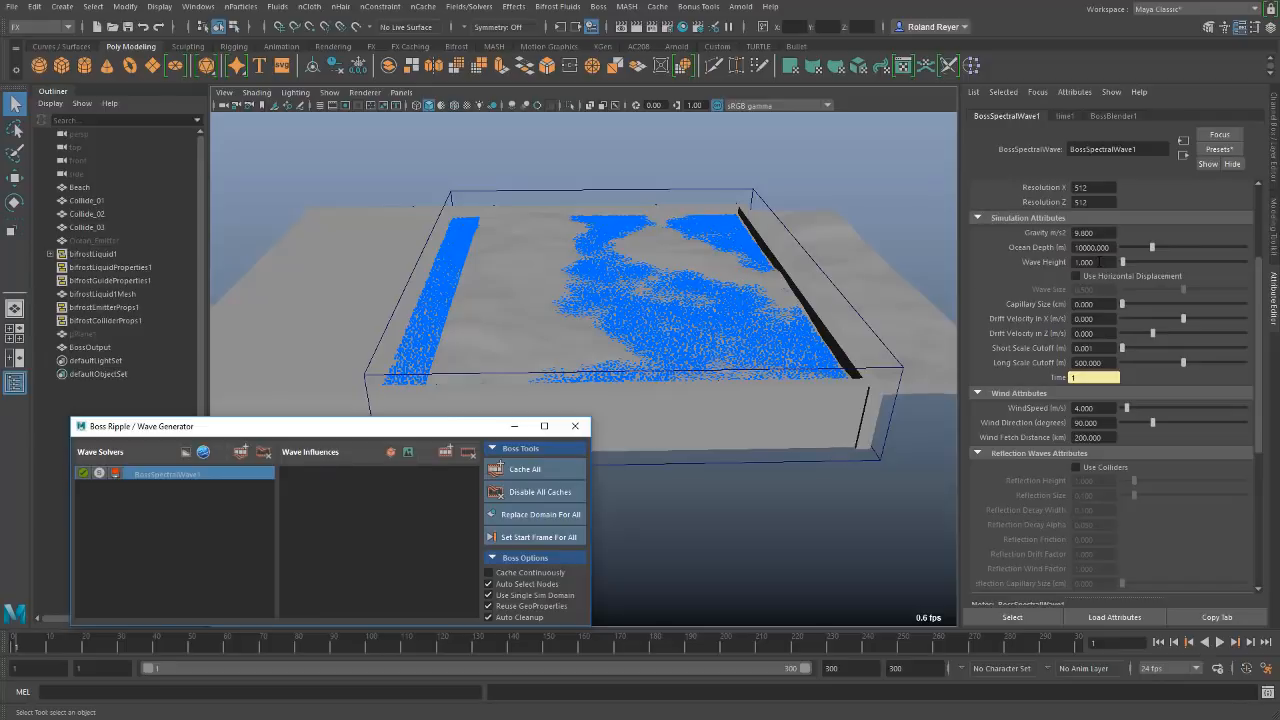
Try a larger Wave Height on the spectral wave, and set it to 0.5.
mouse_move(1124, 264)
left_mouse_down()
mouse_move(1165, 265)
mouse_move(1126, 261)
left_mouse_up()
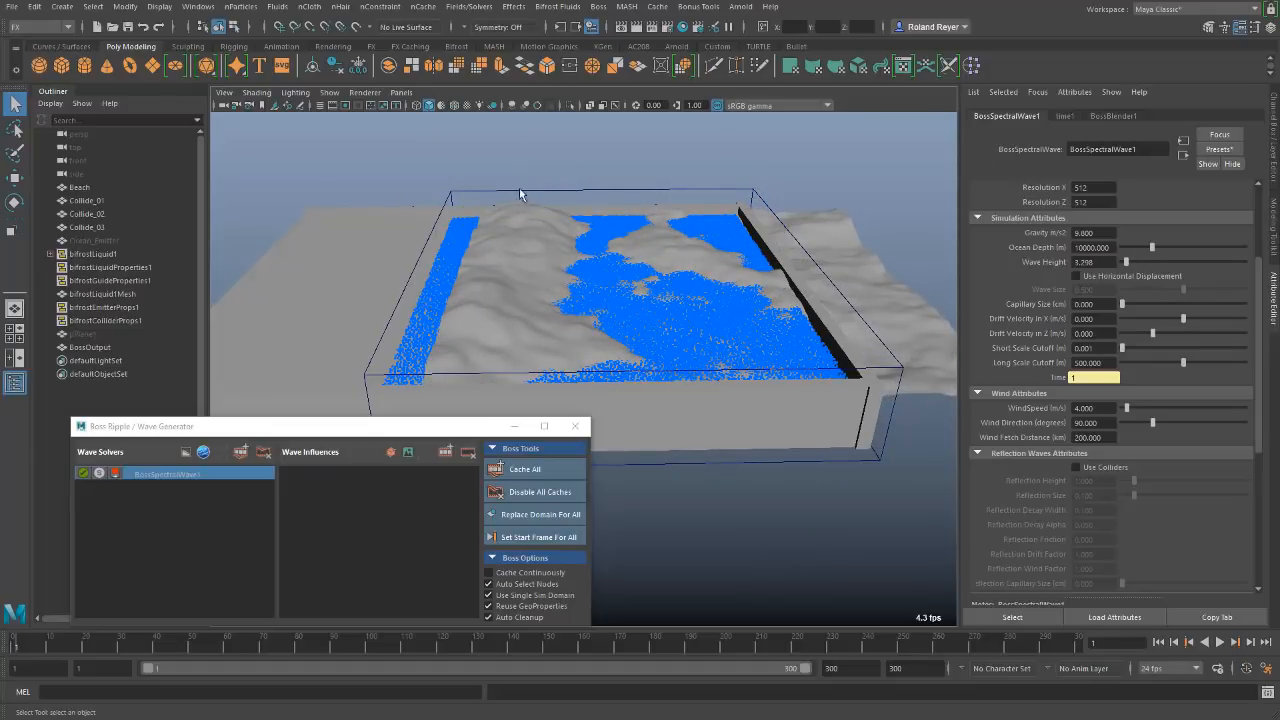
left_click(1060, 265)
type("0.5")
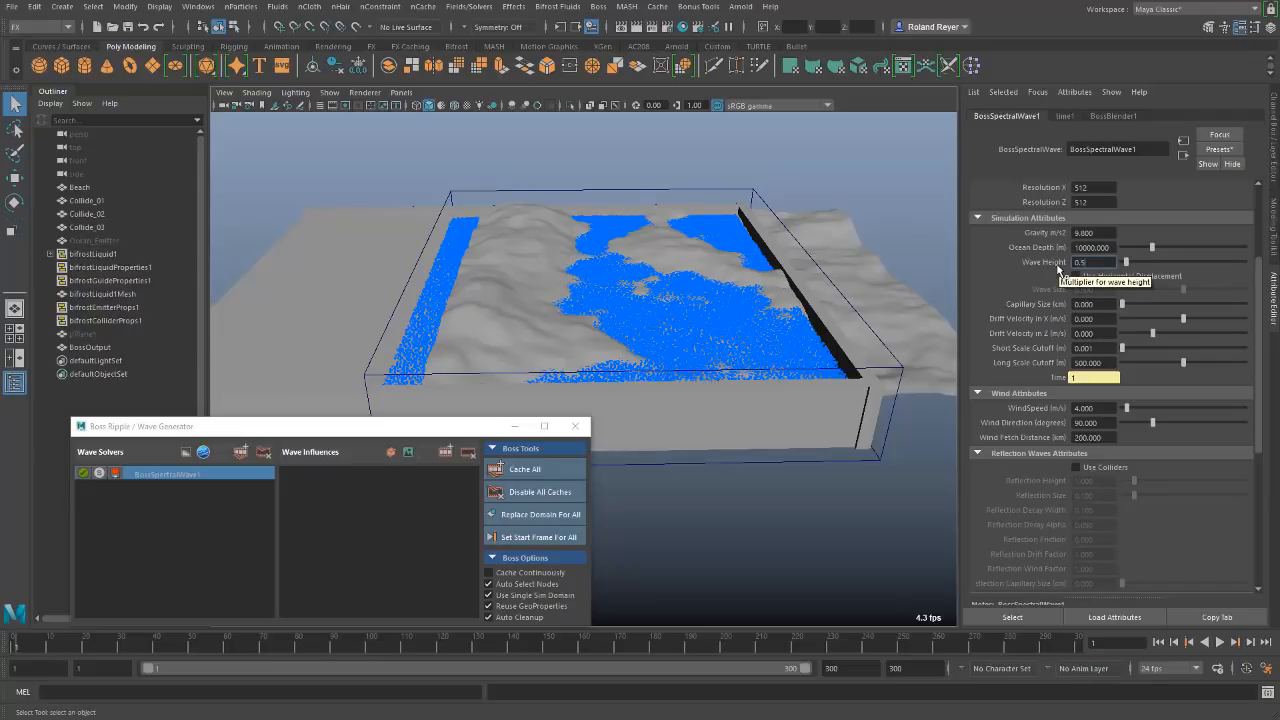
key("Return")
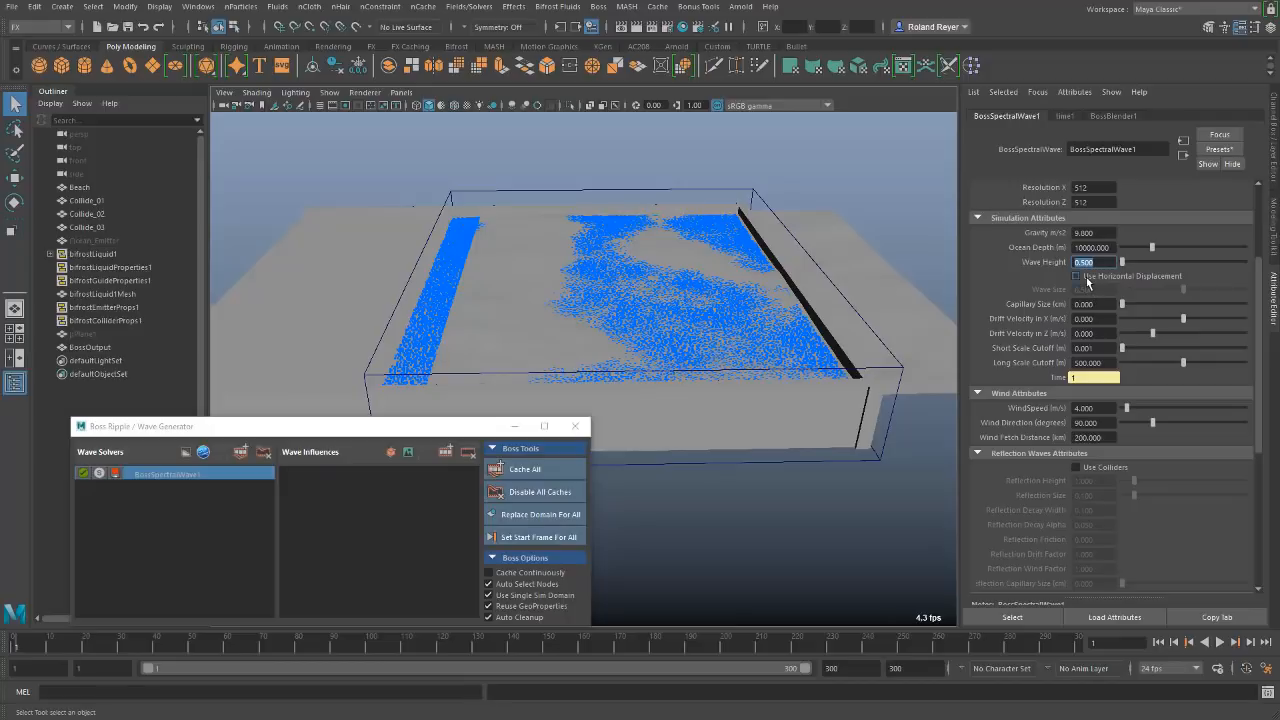
Enable Use Horizontal Displacement on the spectral wave and set its Wave Size to 3.
left_click(1087, 281)
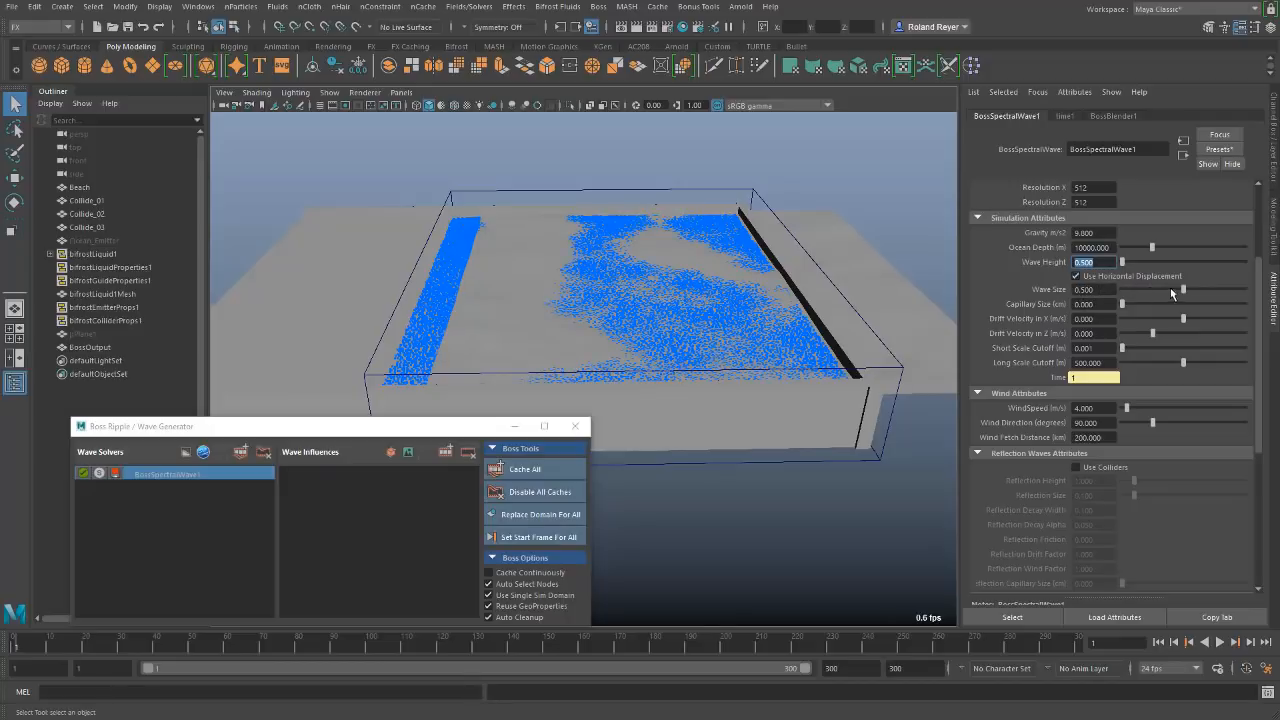
left_click_drag(1182, 291, 1270, 296)
key("Tab")
type("3")
key("Return")
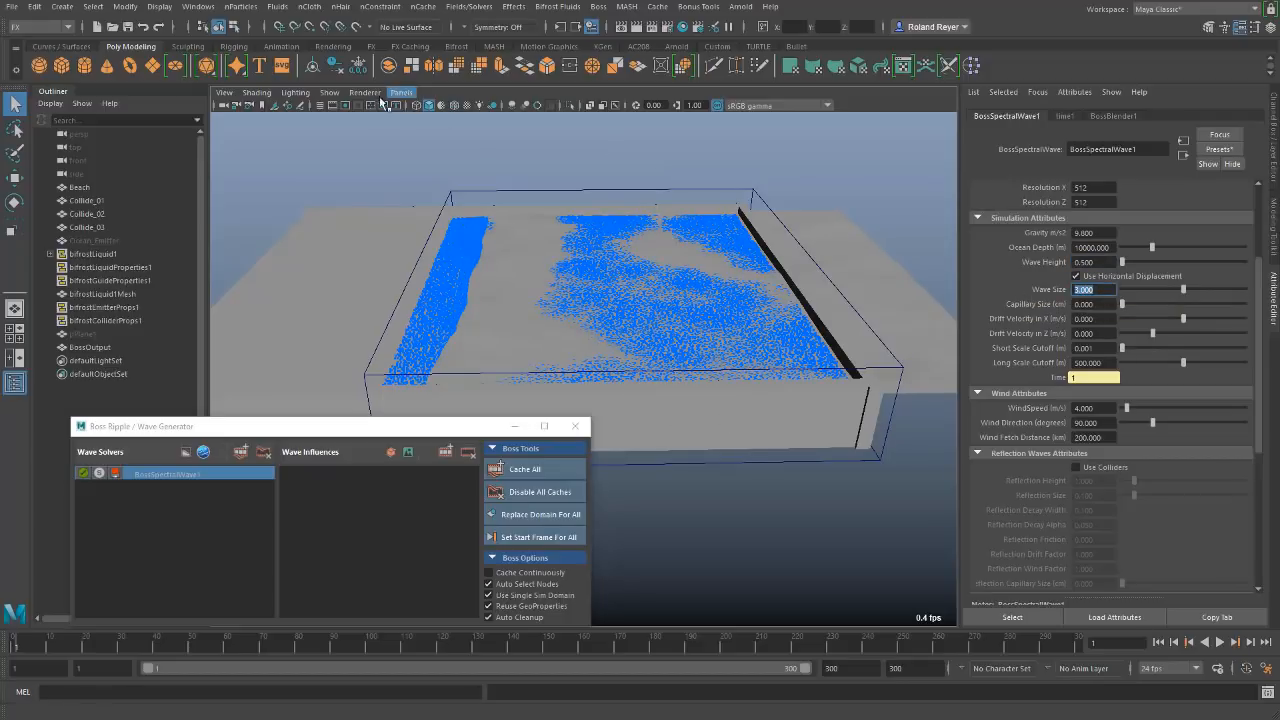
Show wireframe on shaded, check the waves at frame 128, and set the spectral wave's Wave Size to 1.
left_click(454, 105)
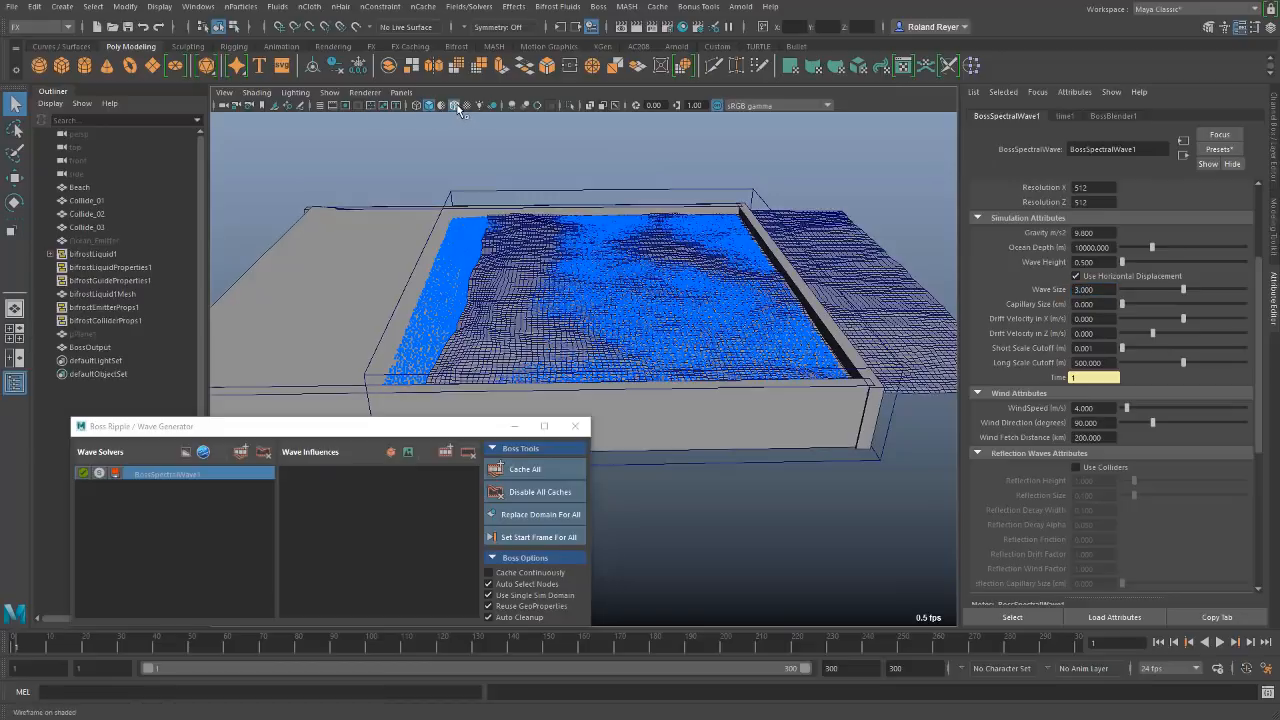
mouse_move(175, 643)
left_mouse_down()
mouse_move(427, 675)
mouse_move(470, 668)
left_mouse_up()
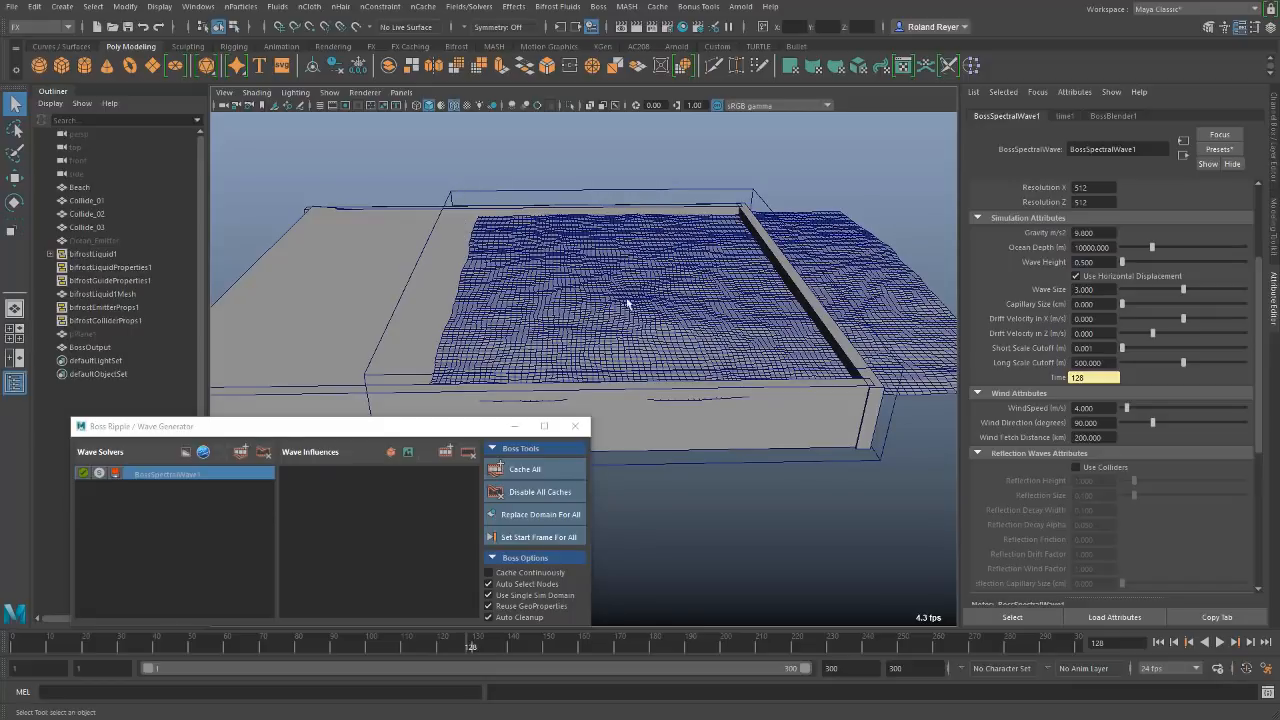
left_click_drag(1120, 290, 1045, 288)
type("1")
key("Return")
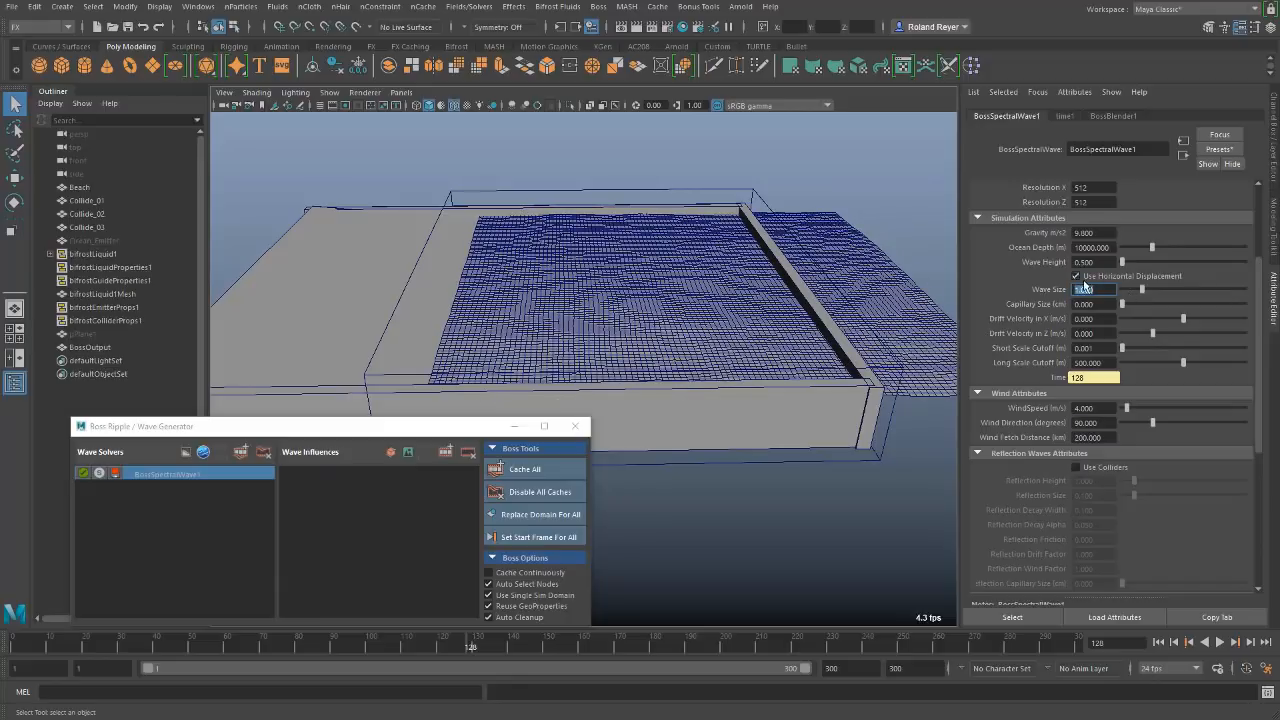
Close the Boss Ripple / Wave Generator and return to the start frame.
key("shift+Tab")
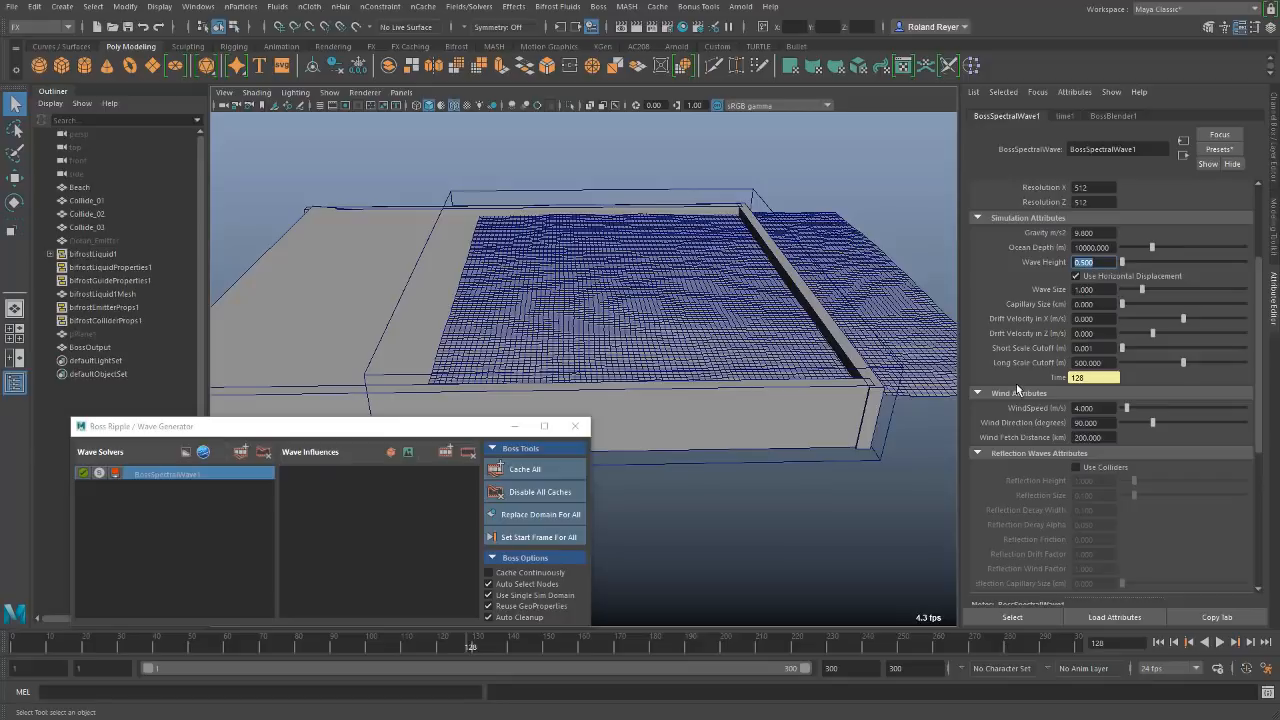
scroll(1125, 350, "up", 3)
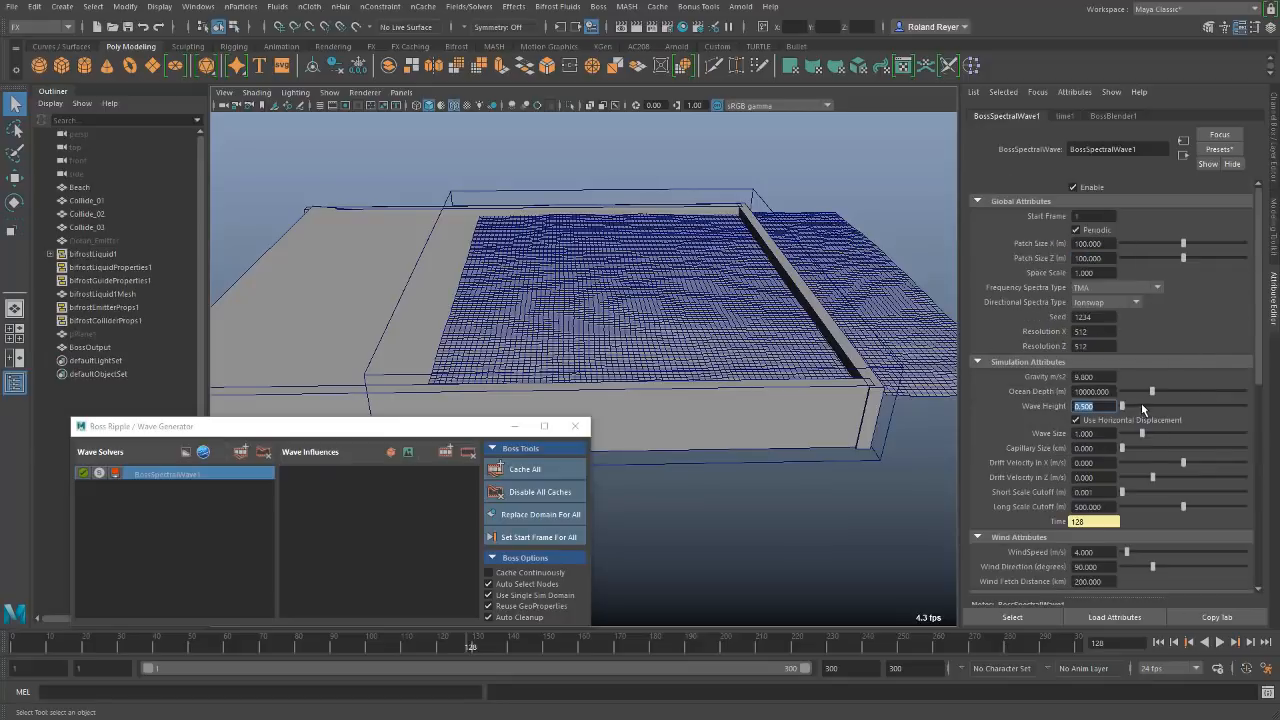
left_click(575, 426)
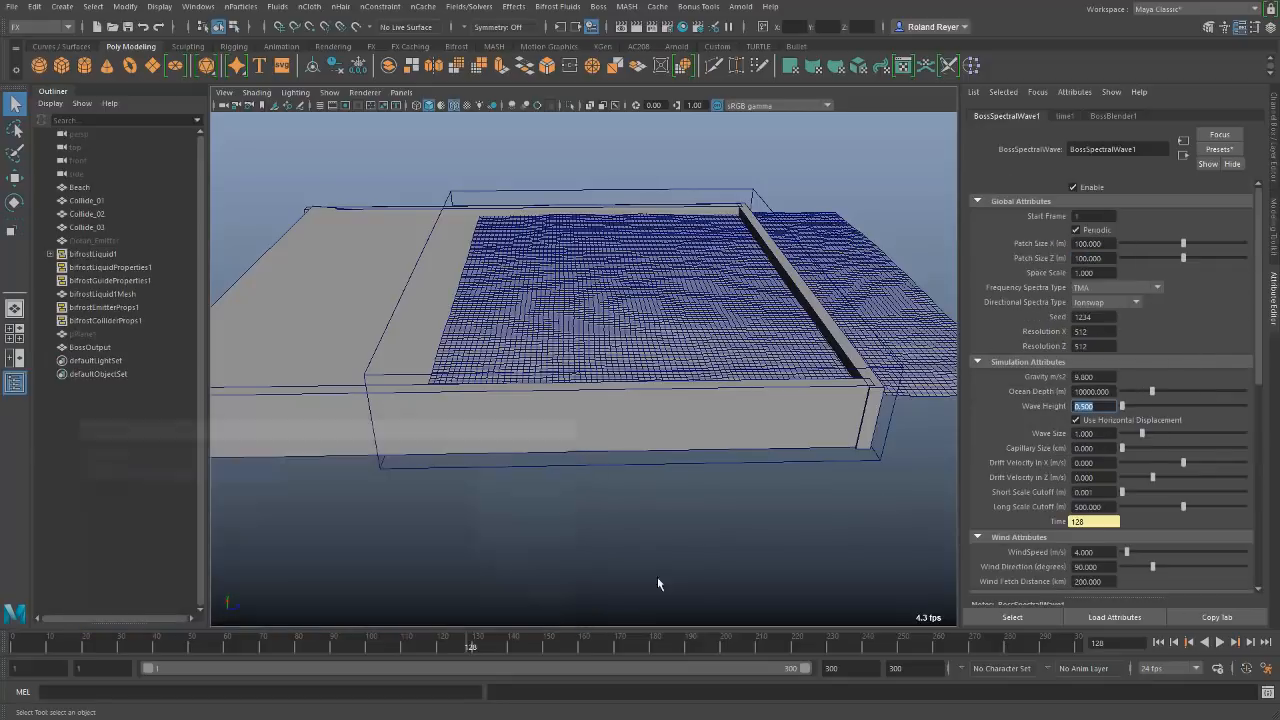
left_click(1159, 642)
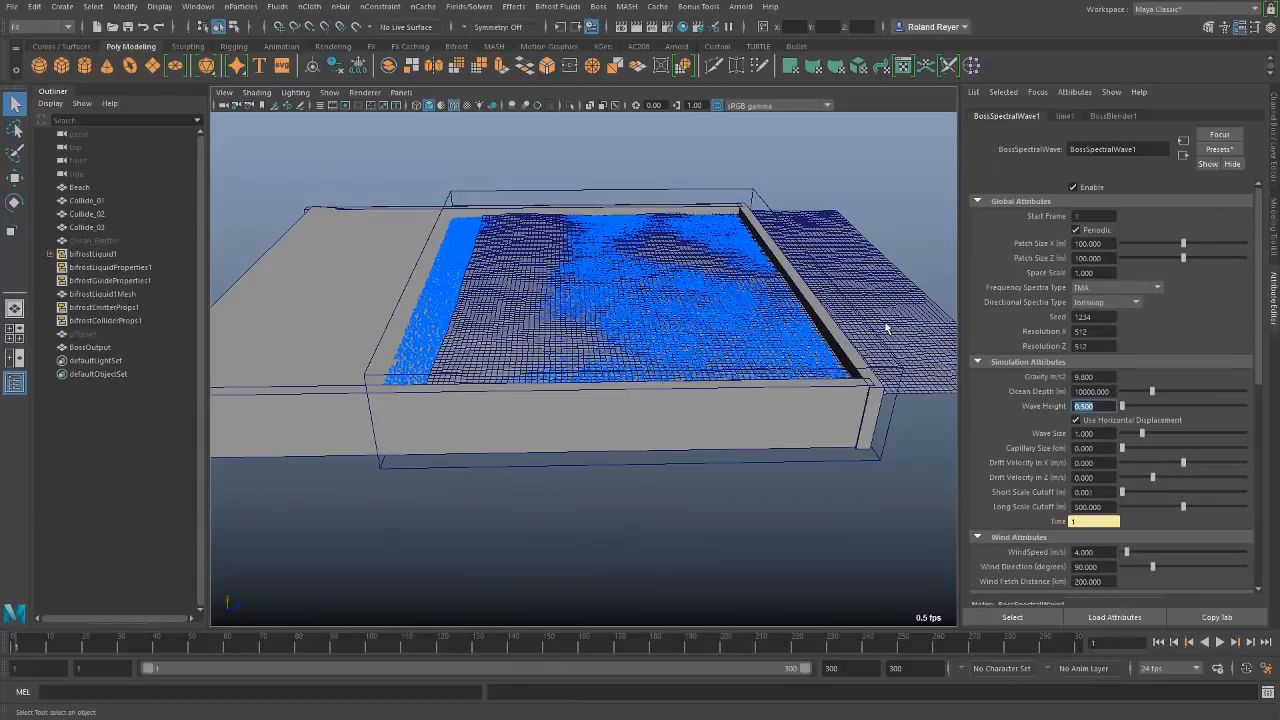
Add a Bifrost motion field using the BossOutput plane and the Bifrost liquid, and hide the BossOutput plane.
left_click(884, 315)
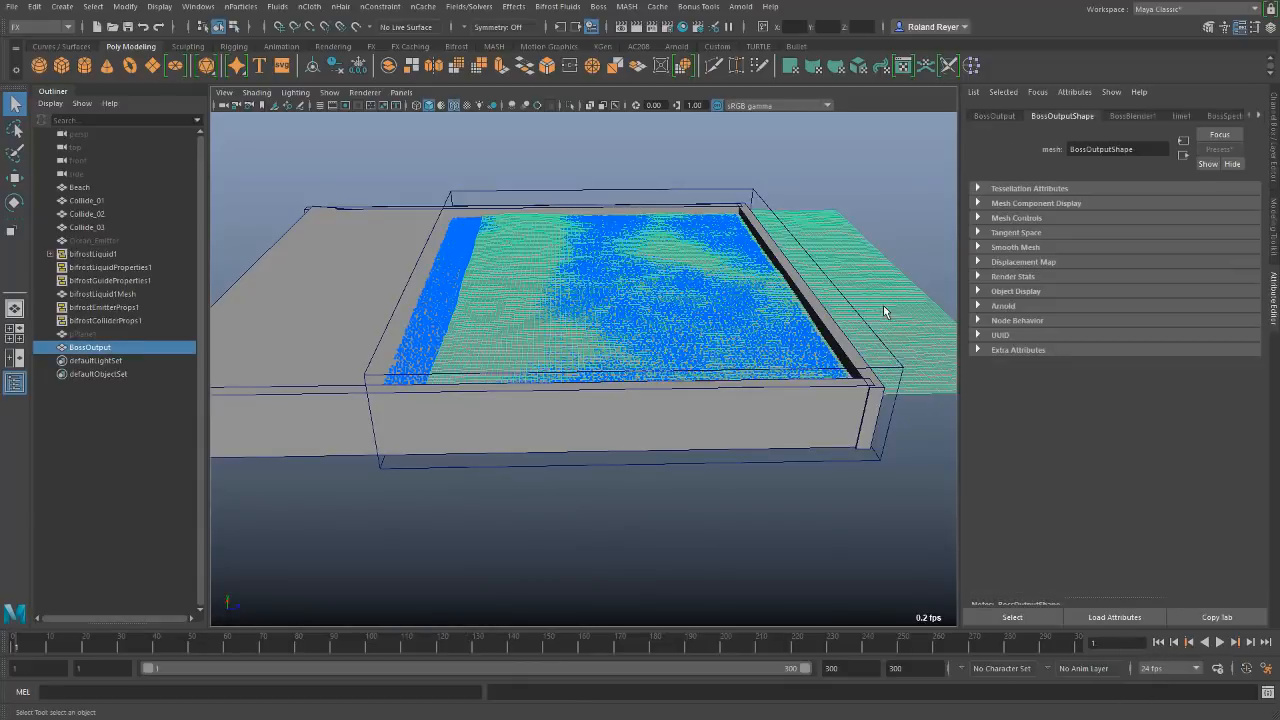
left_click(454, 105)
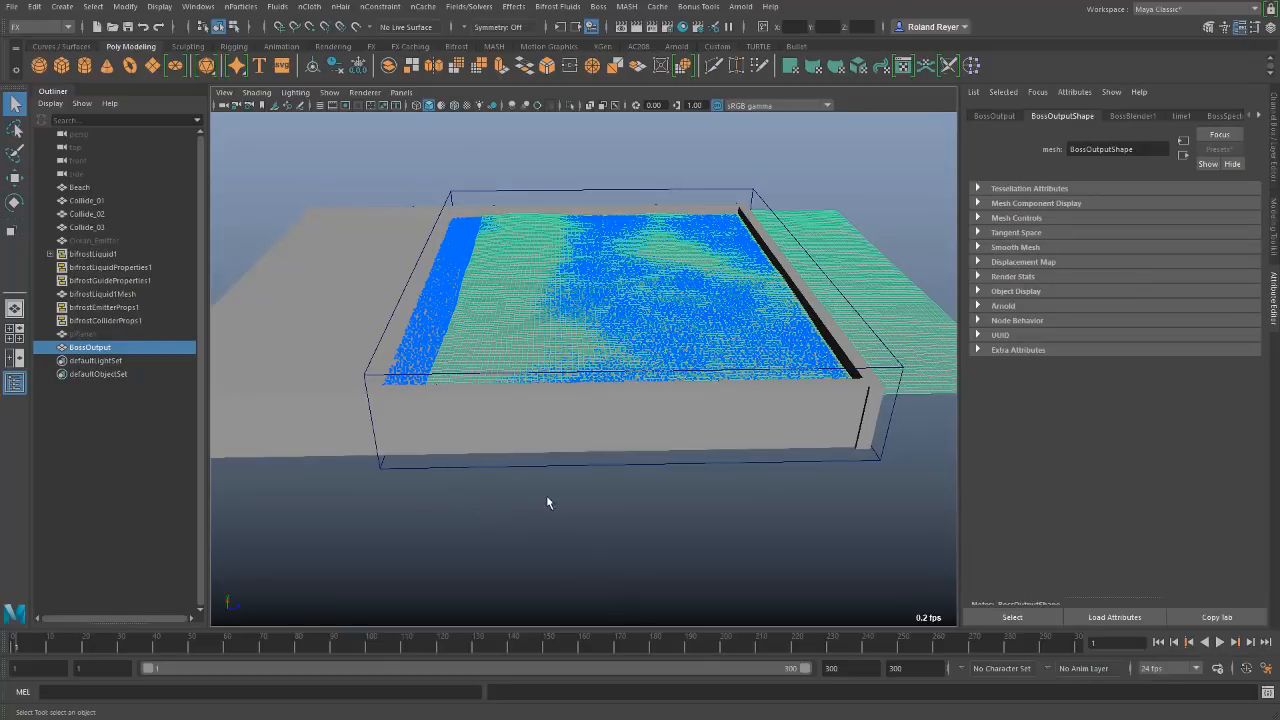
left_click(512, 460)
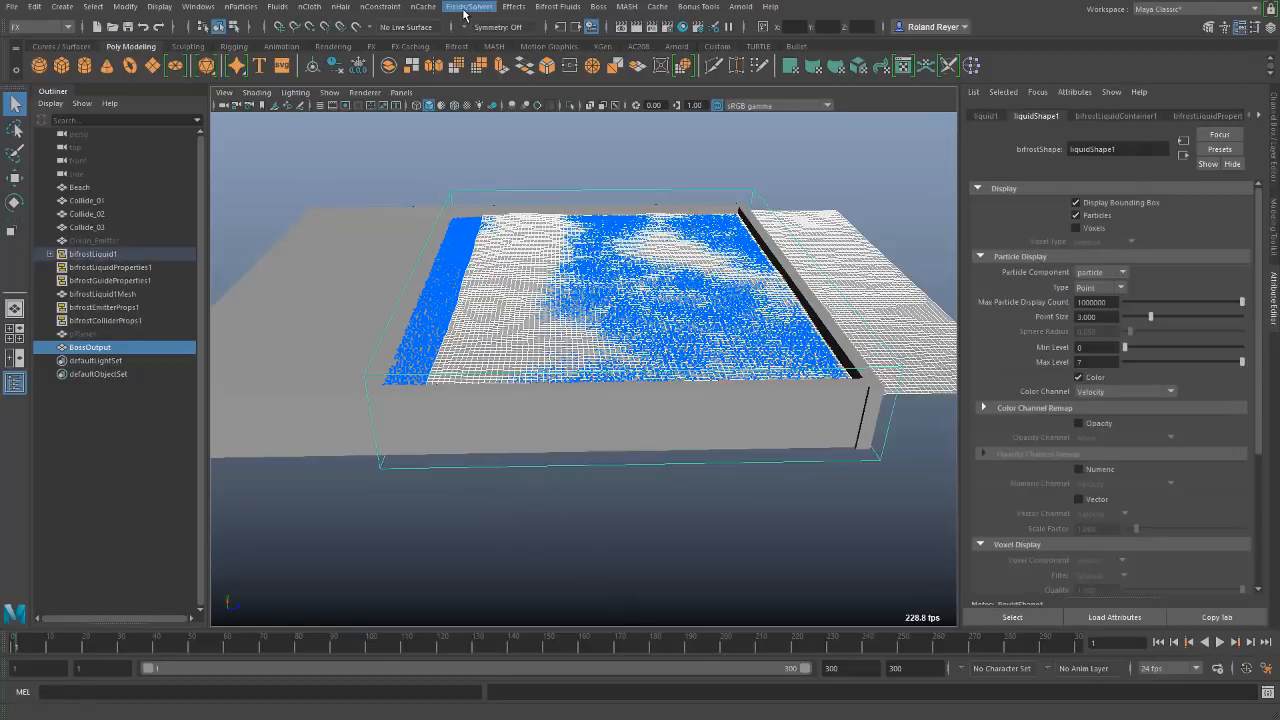
left_click(551, 8)
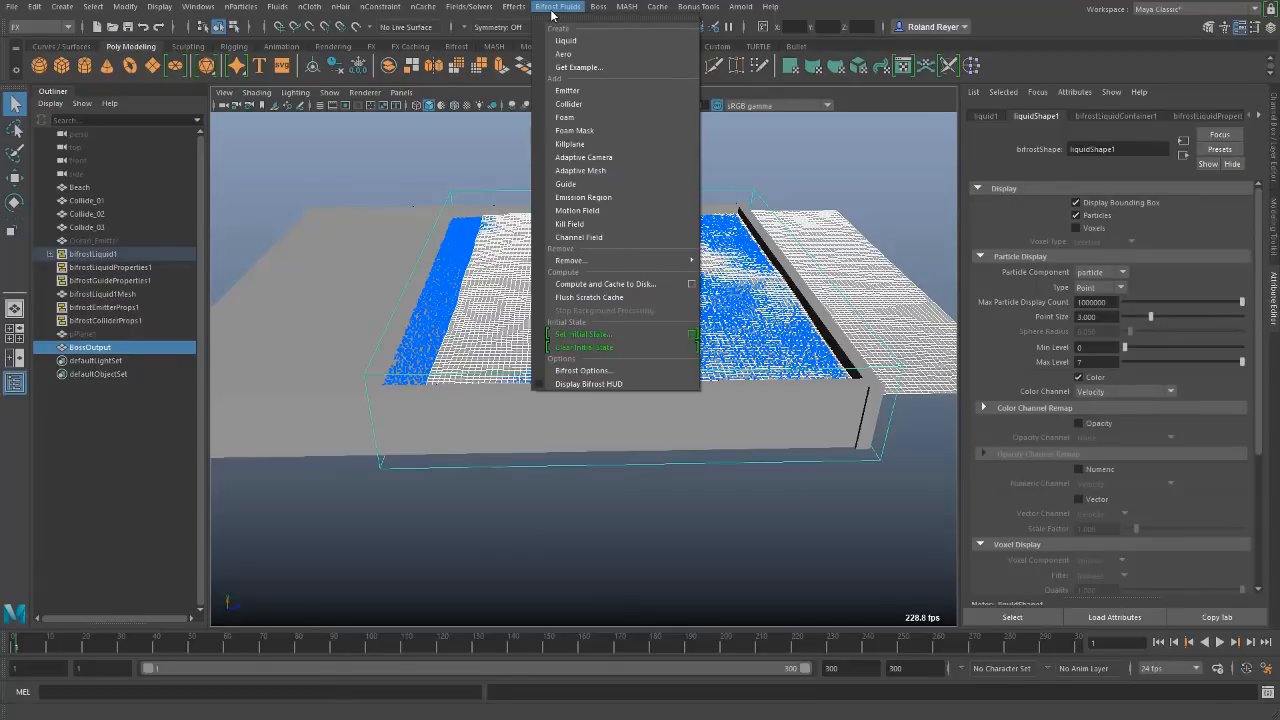
left_click(630, 210)
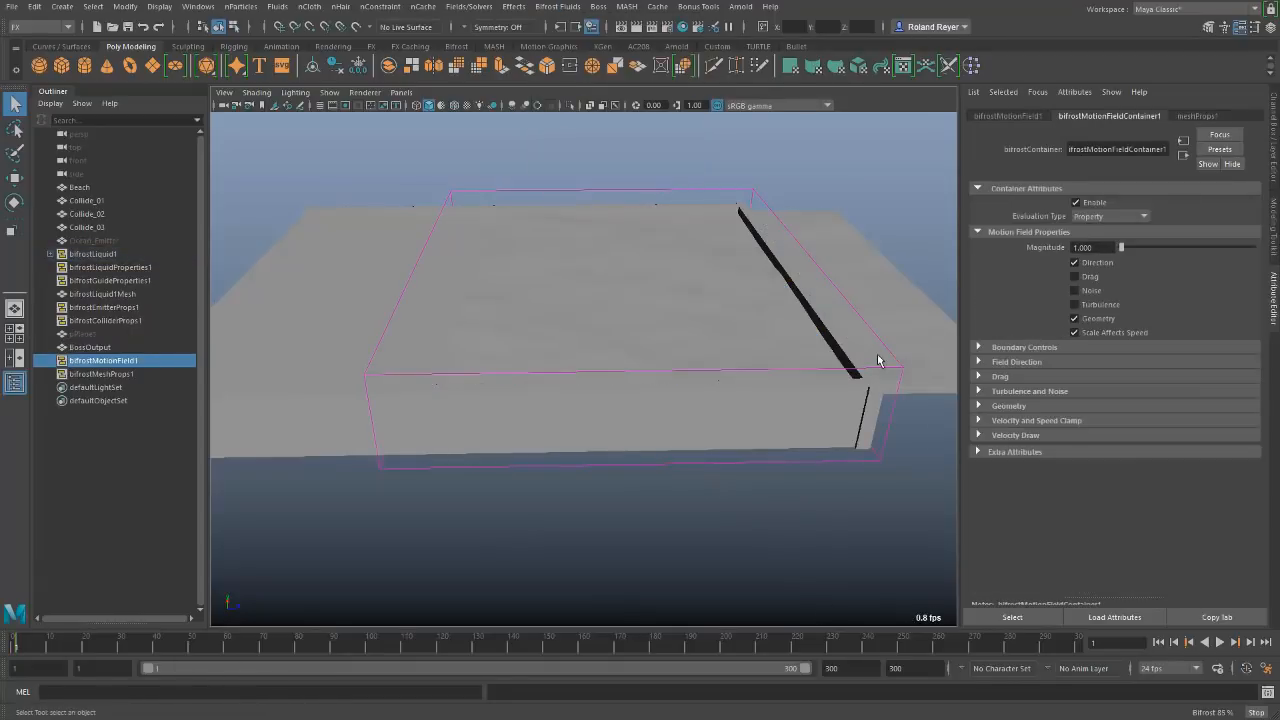
left_click(840, 332)
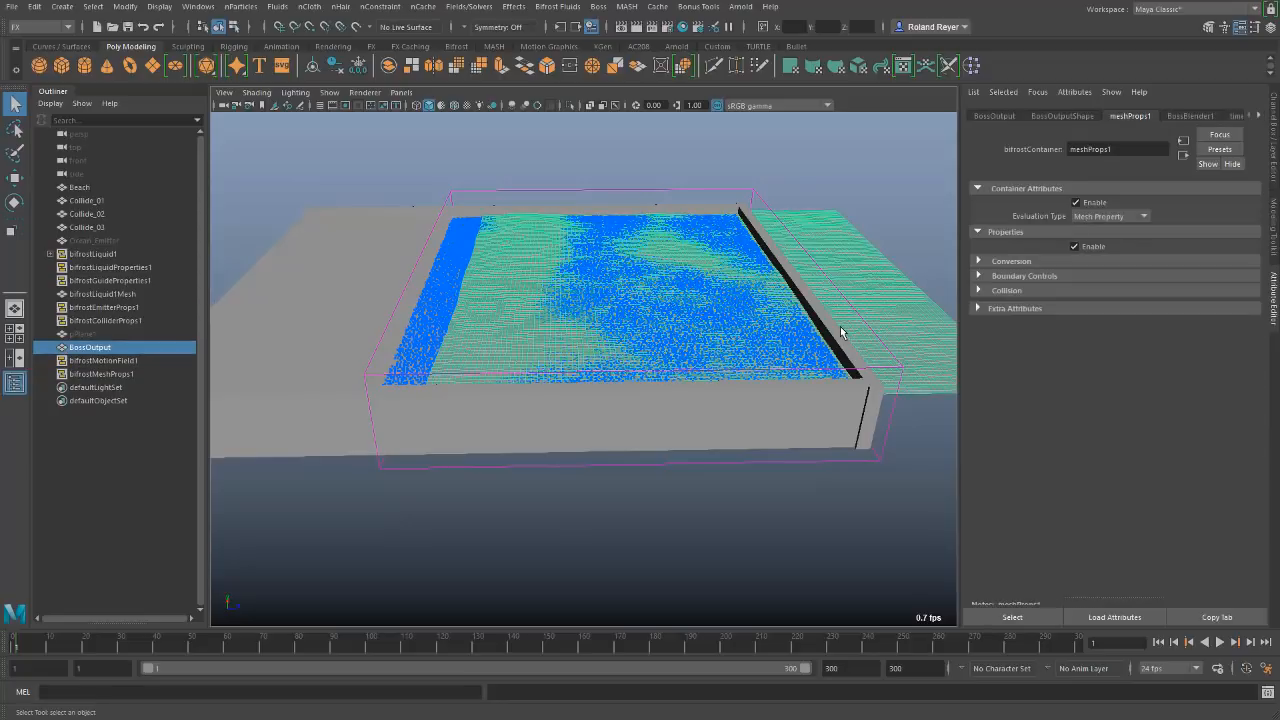
key("ctrl+h")
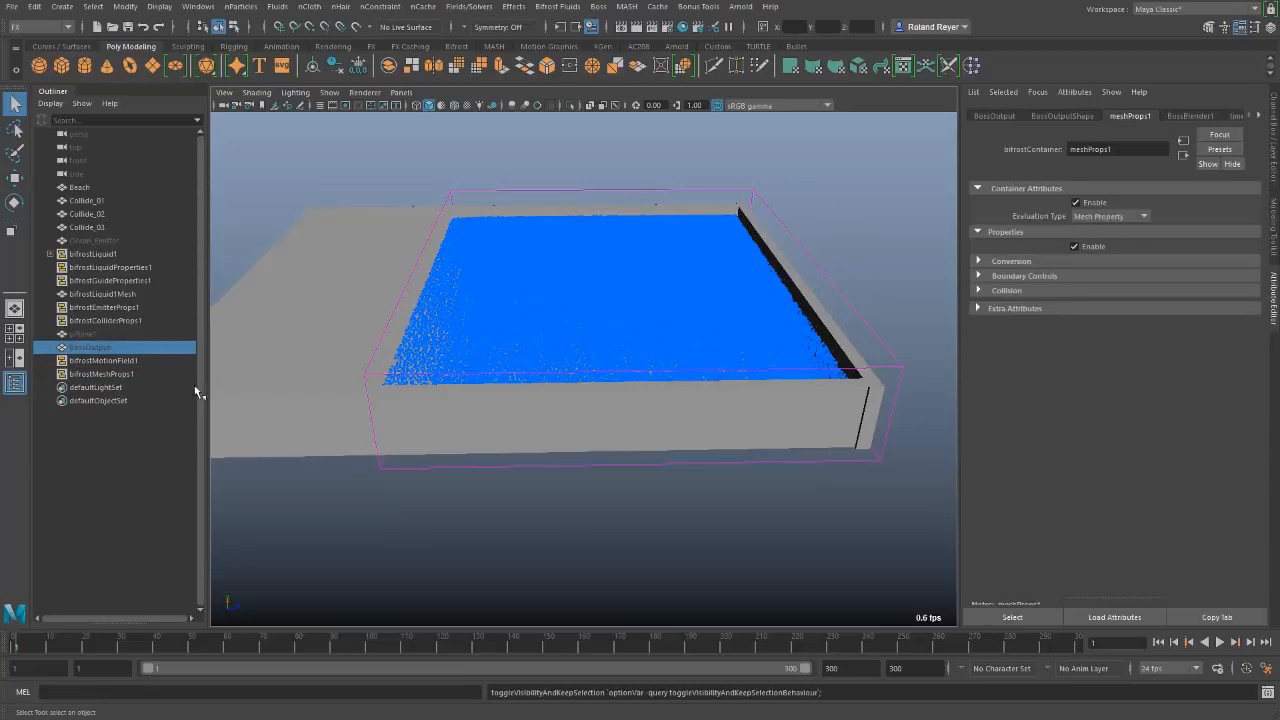
On the Bifrost motion field, turn off Direction, keep Geometry enabled, and set the geometry's Inherit Velocity to 3.
left_click(115, 361)
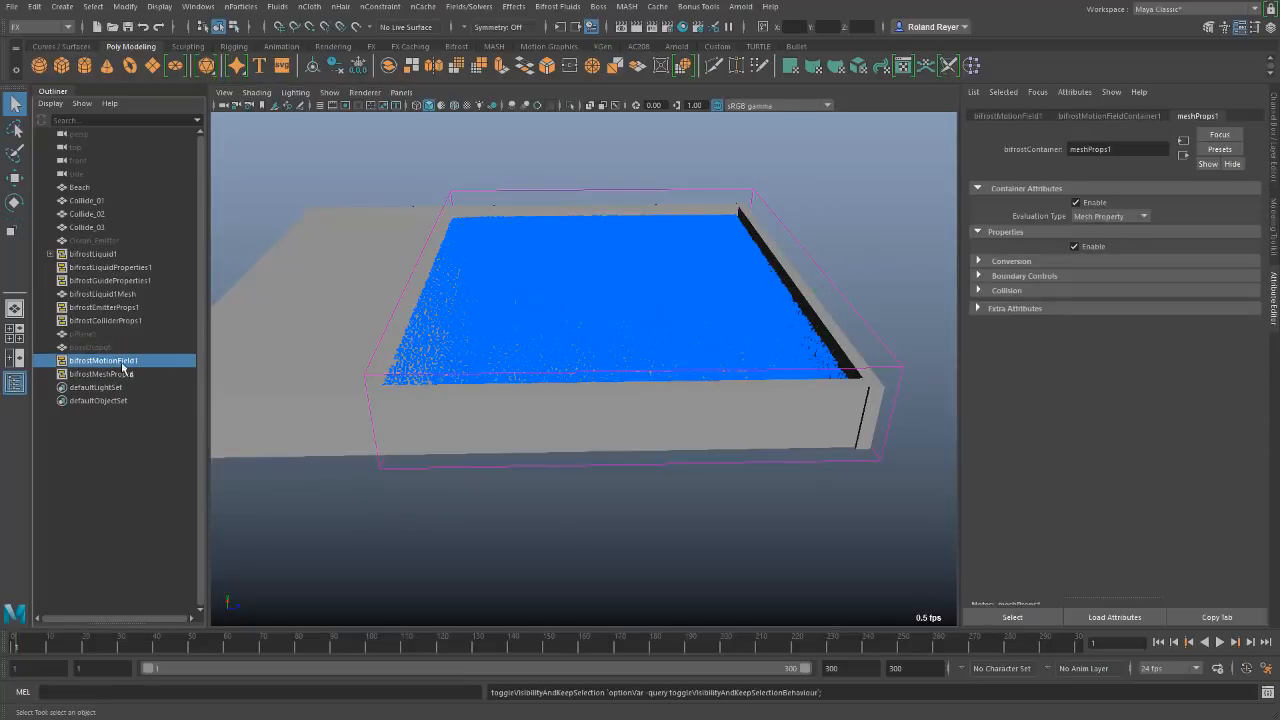
left_click(1110, 117)
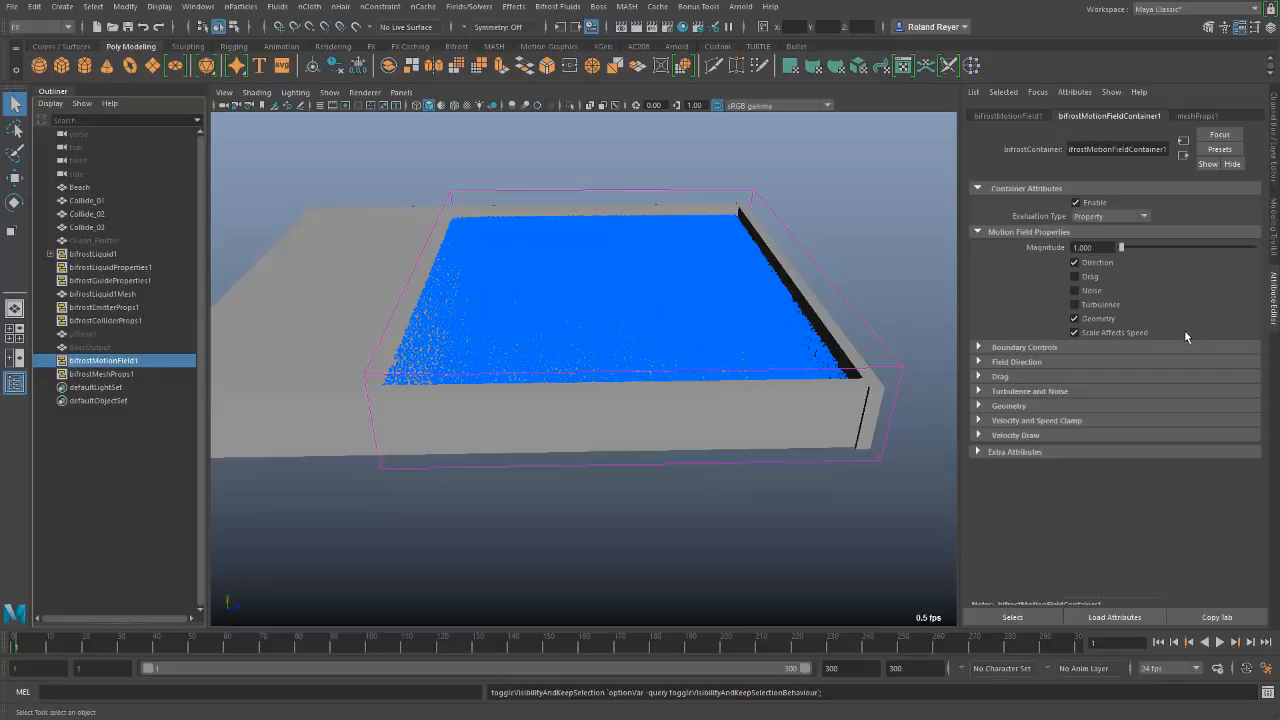
left_click(1076, 319)
left_click(1097, 262)
left_click(1003, 408)
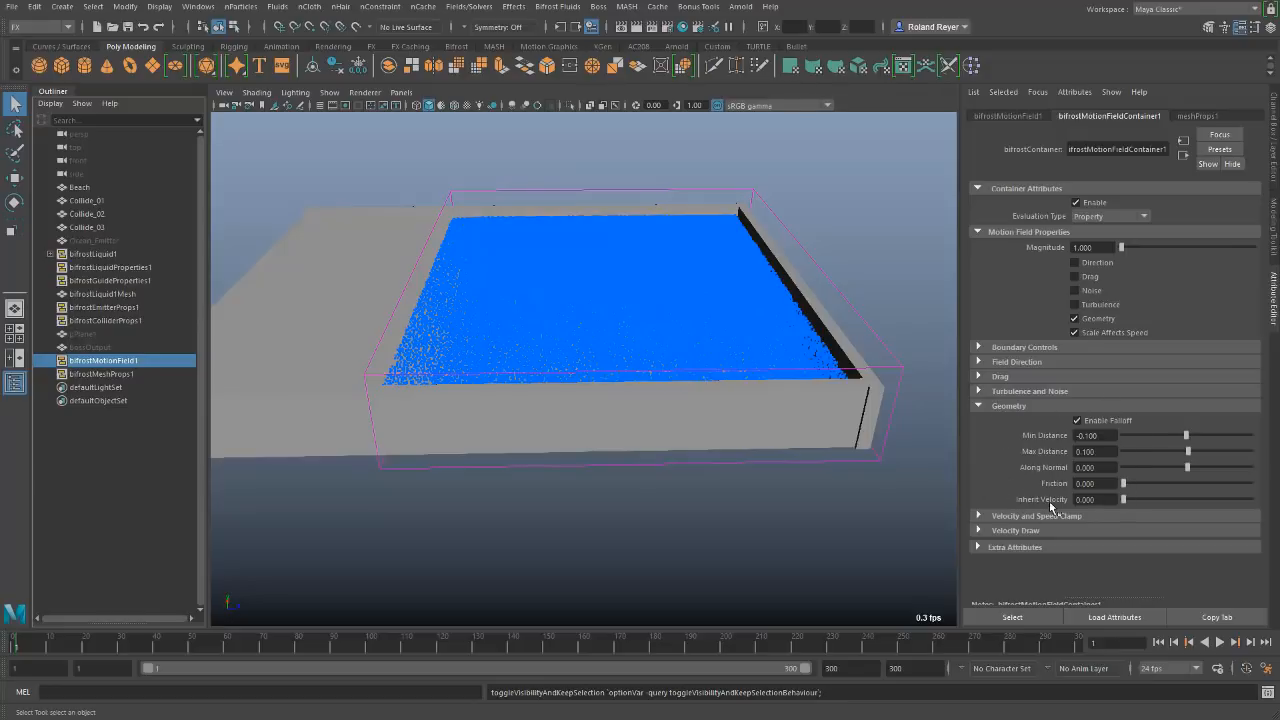
left_click(1101, 500)
type("1")
key("Return")
Run the simulation to about frame 103 and examine the liquid's waves up close along the beach.
left_click_drag(645, 469, 634, 434, "alt")
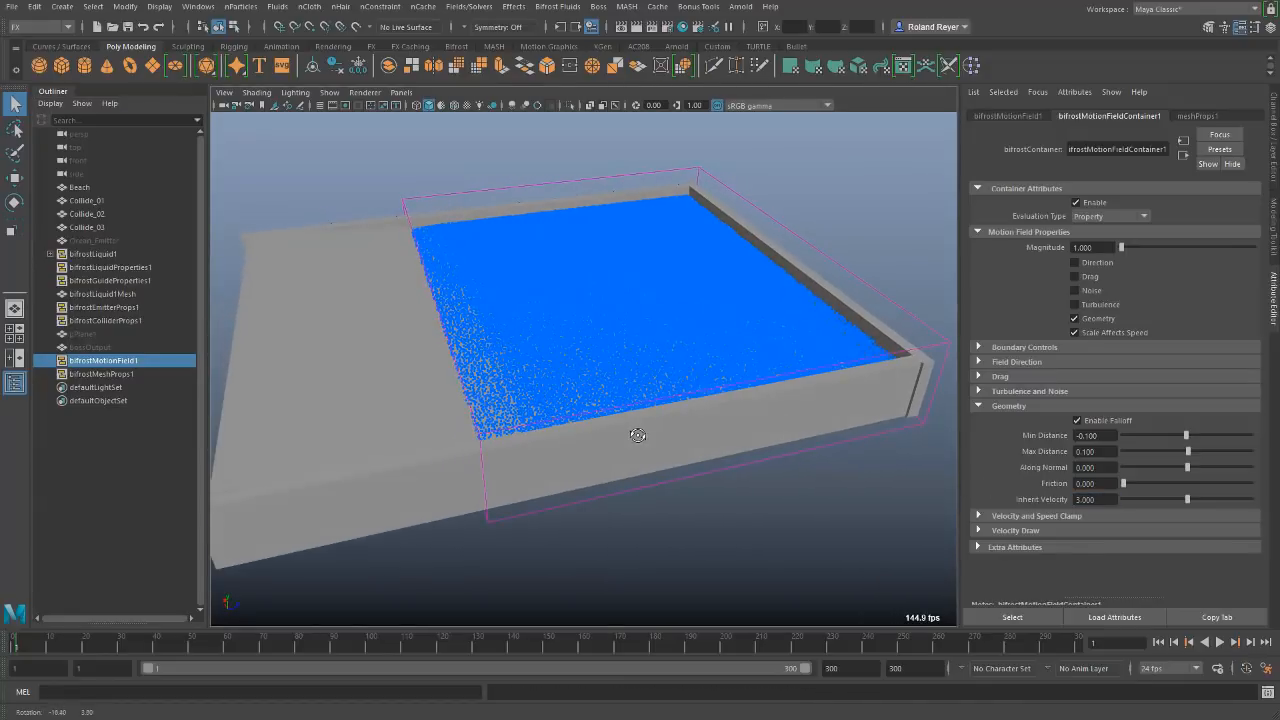
right_click_drag(548, 458, 659, 475, "alt")
left_click_drag(659, 475, 643, 483, "alt")
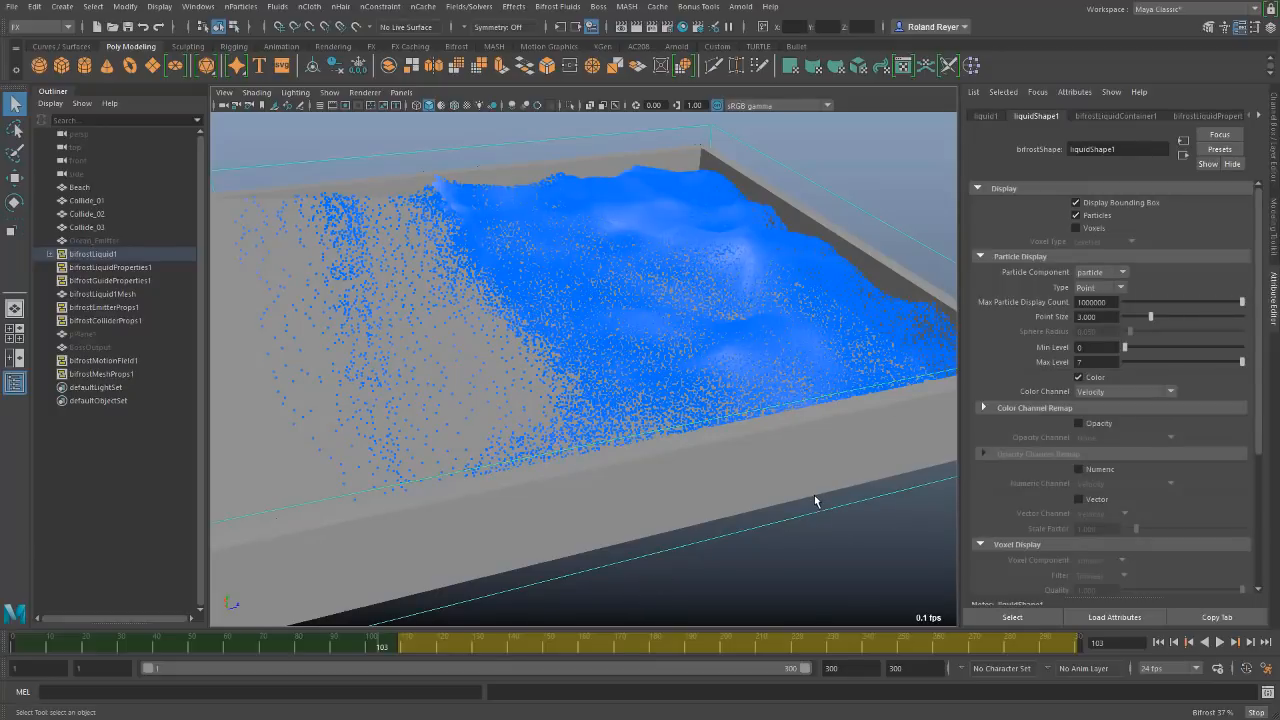
Set the liquid's velocity color remap to a Color Channel Max of 10.
left_click(1050, 409)
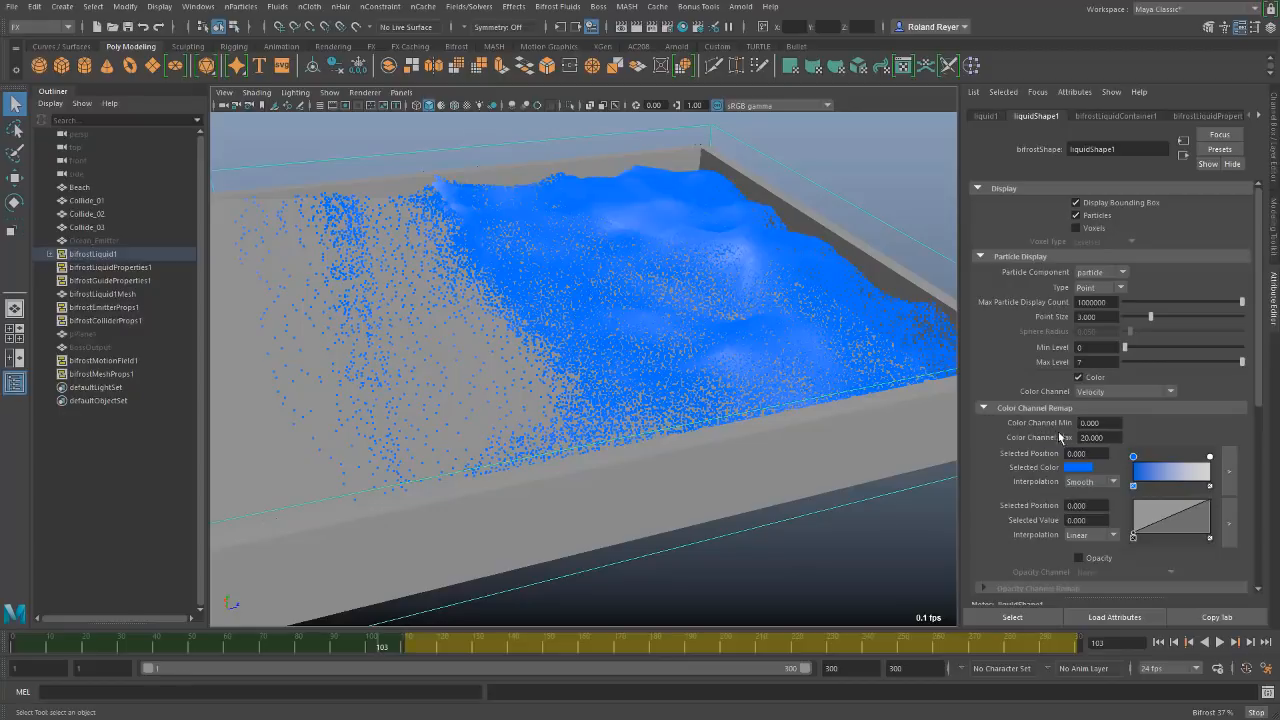
left_click_drag(1108, 437, 1057, 437)
type("10")
key("Return")
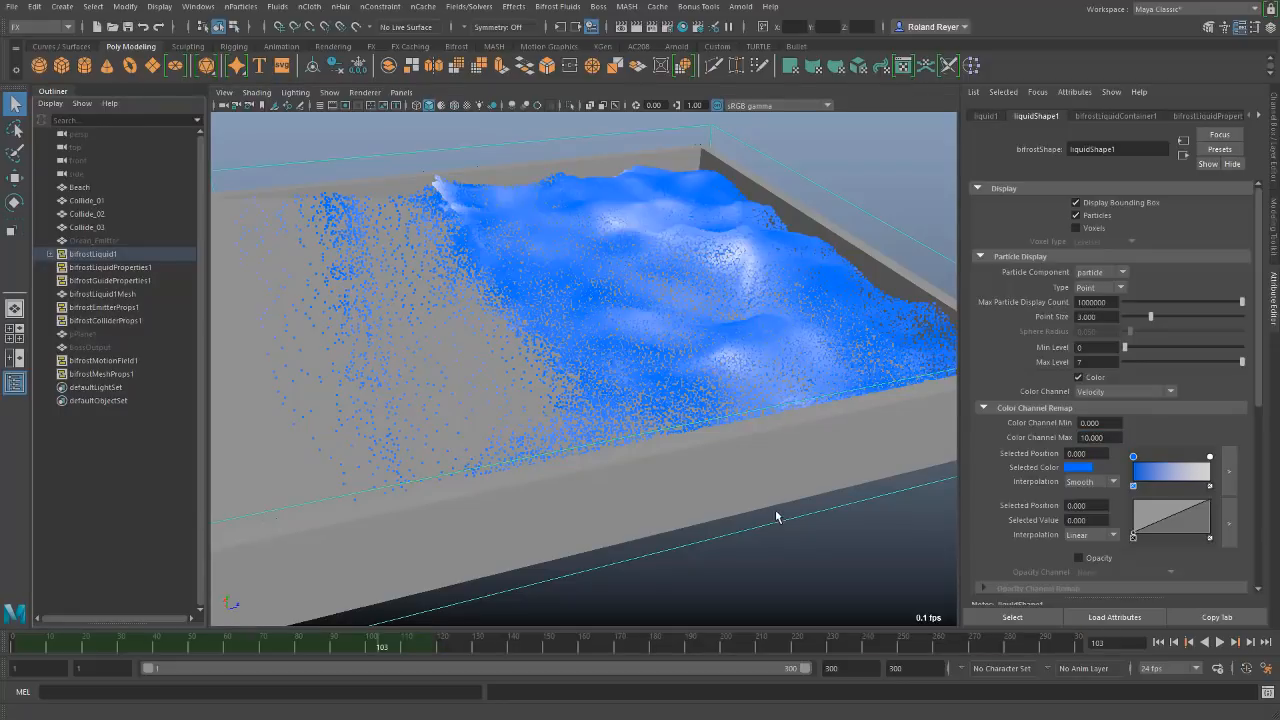
Add Bifrost foam to the liquid and set the foam particles' Point Size to 3.
left_click(557, 7)
left_click(575, 117)
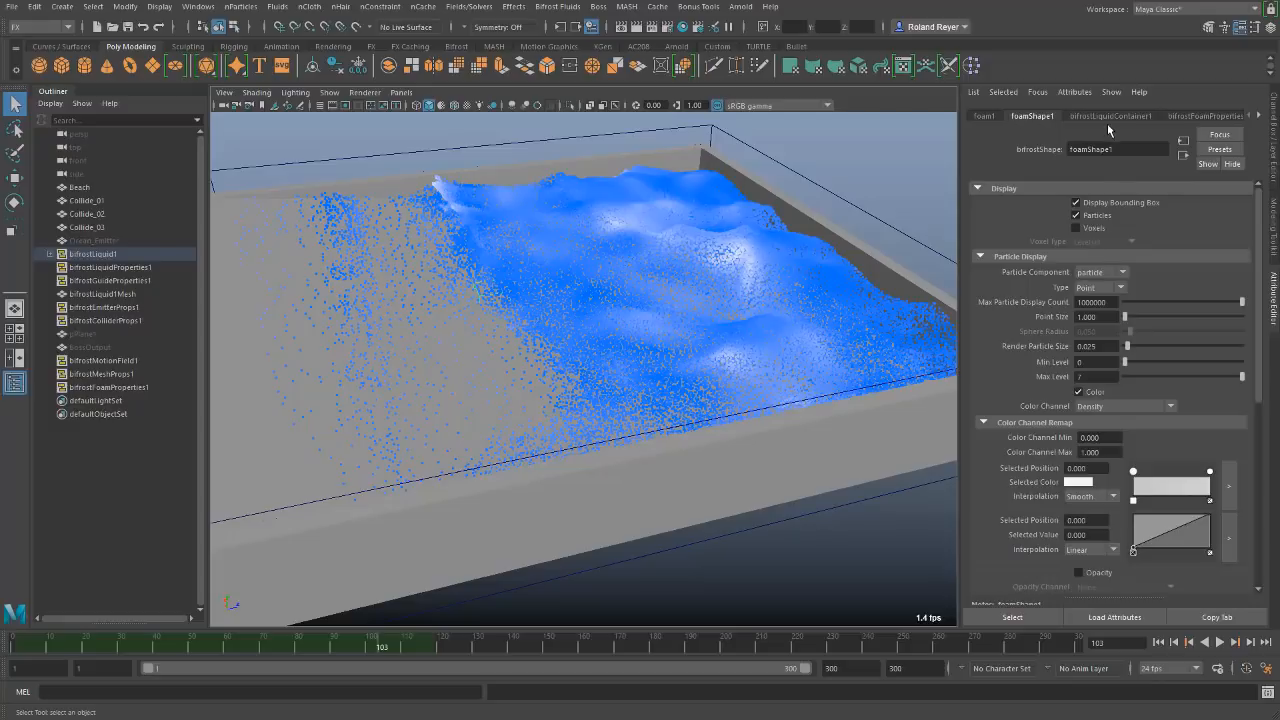
left_click(1086, 316)
type("3")
key("Return")
Set the foam's emission to a Min Liquid Speed of 0.3 and a Min Liquid Churn of 0.5.
left_click(1207, 116)
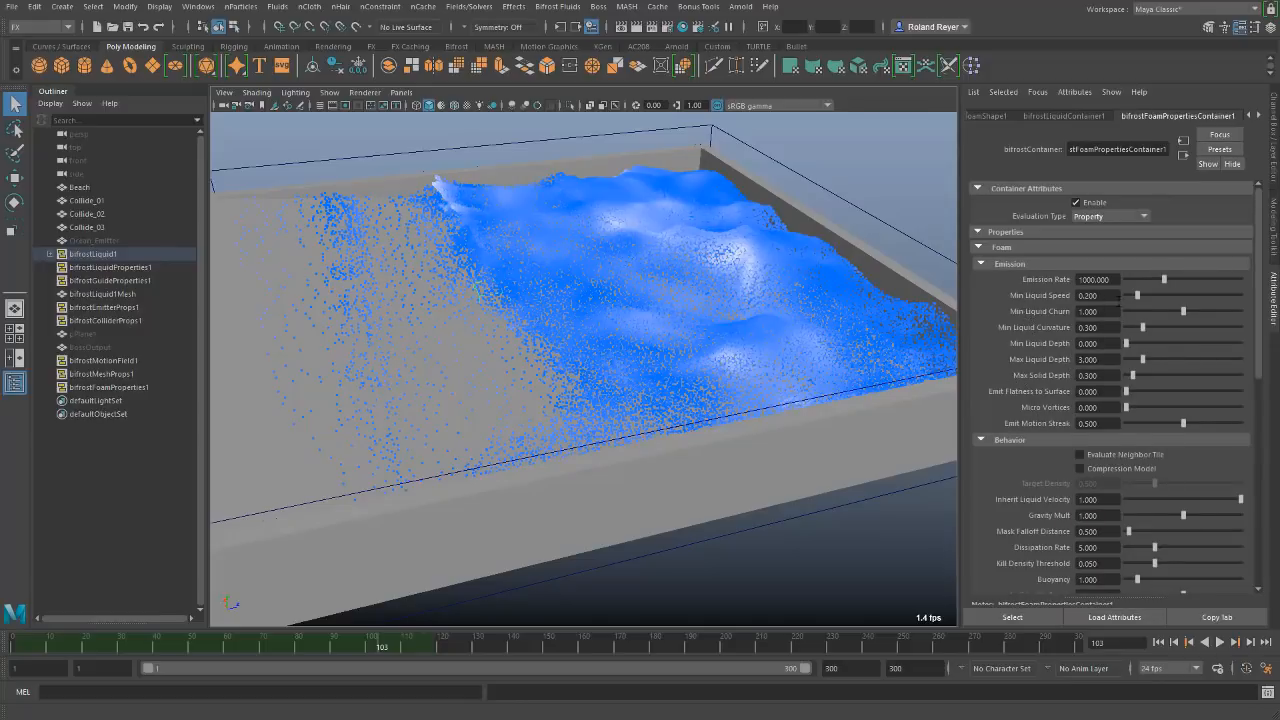
left_click(1098, 296)
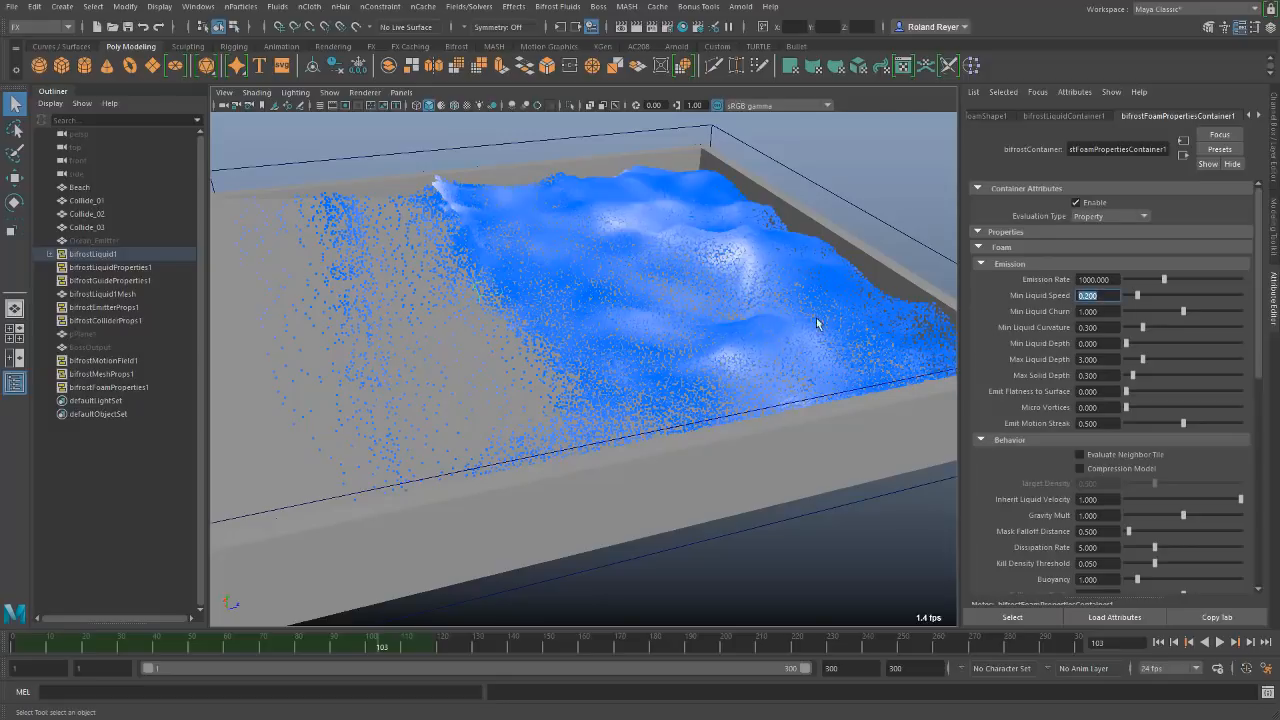
type("0.3")
key("Return")
left_click(1107, 311)
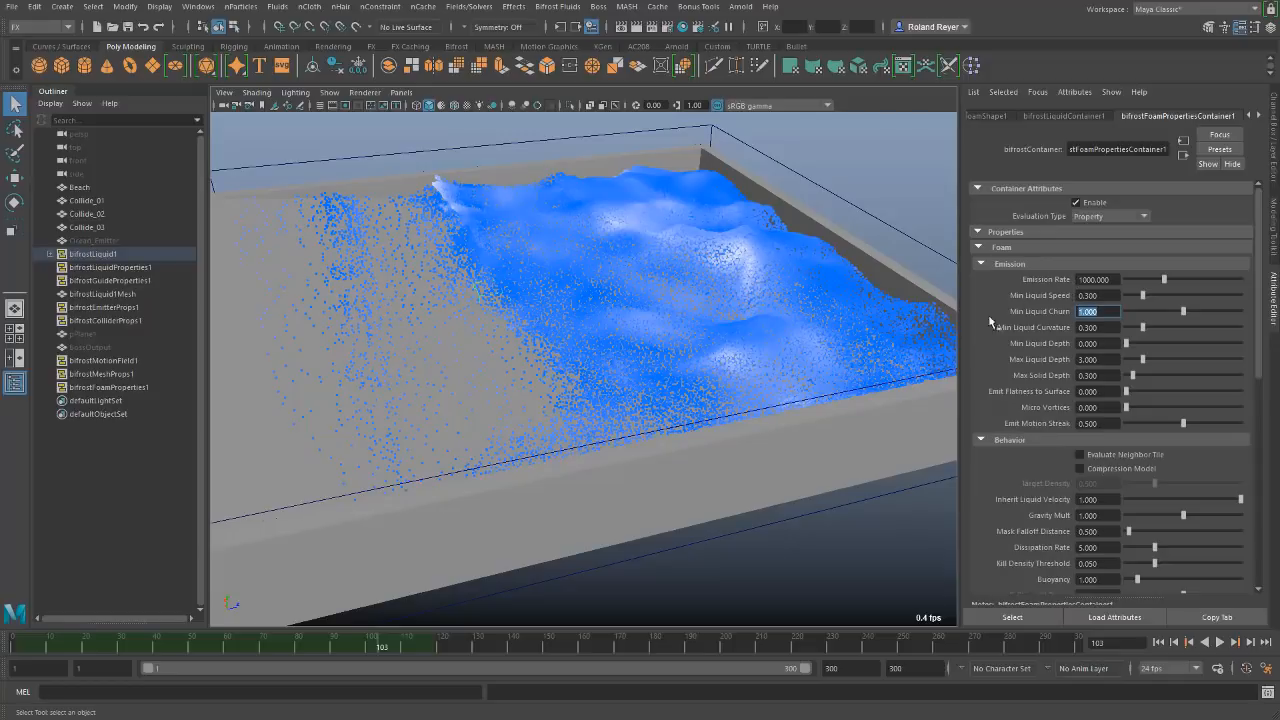
type("0.5")
key("Return")
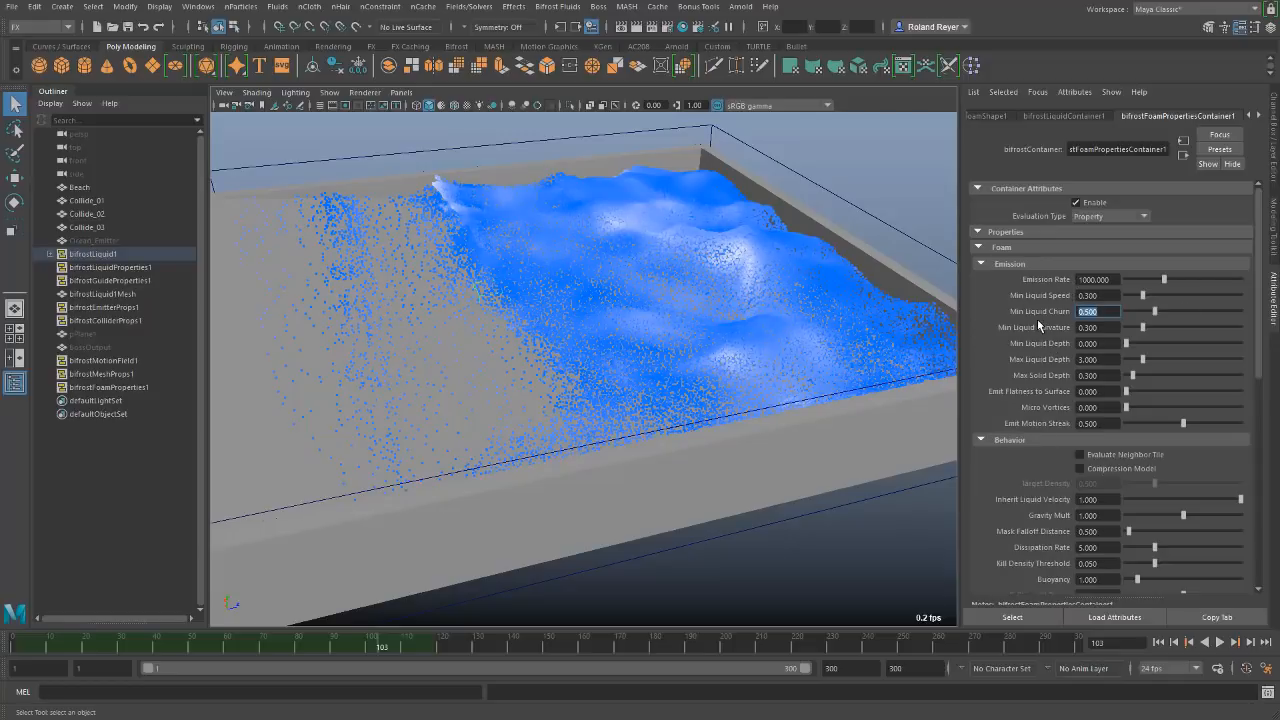